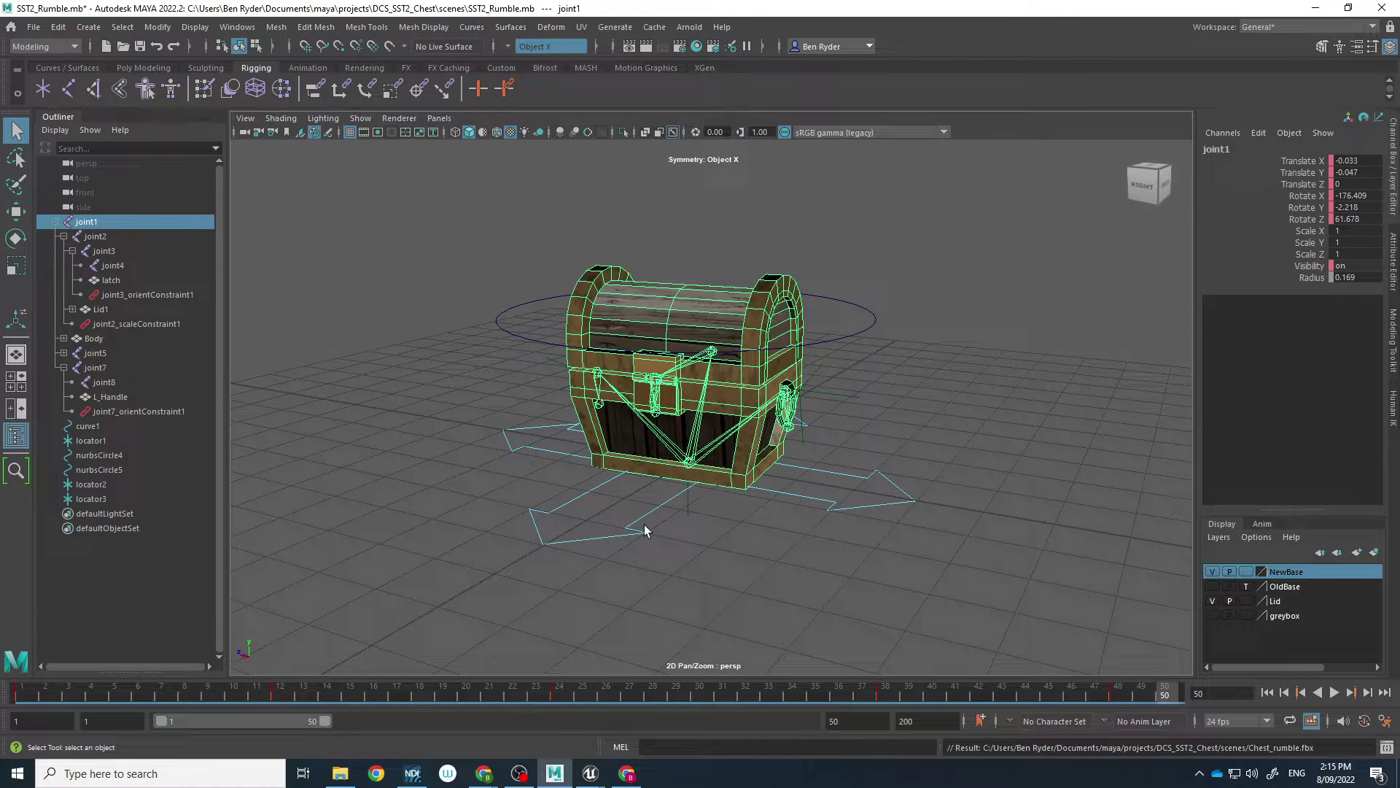
# Step: Play back the chest's rumble animation in the viewport and stop it
pyautogui.hotkey('alt', 'v')
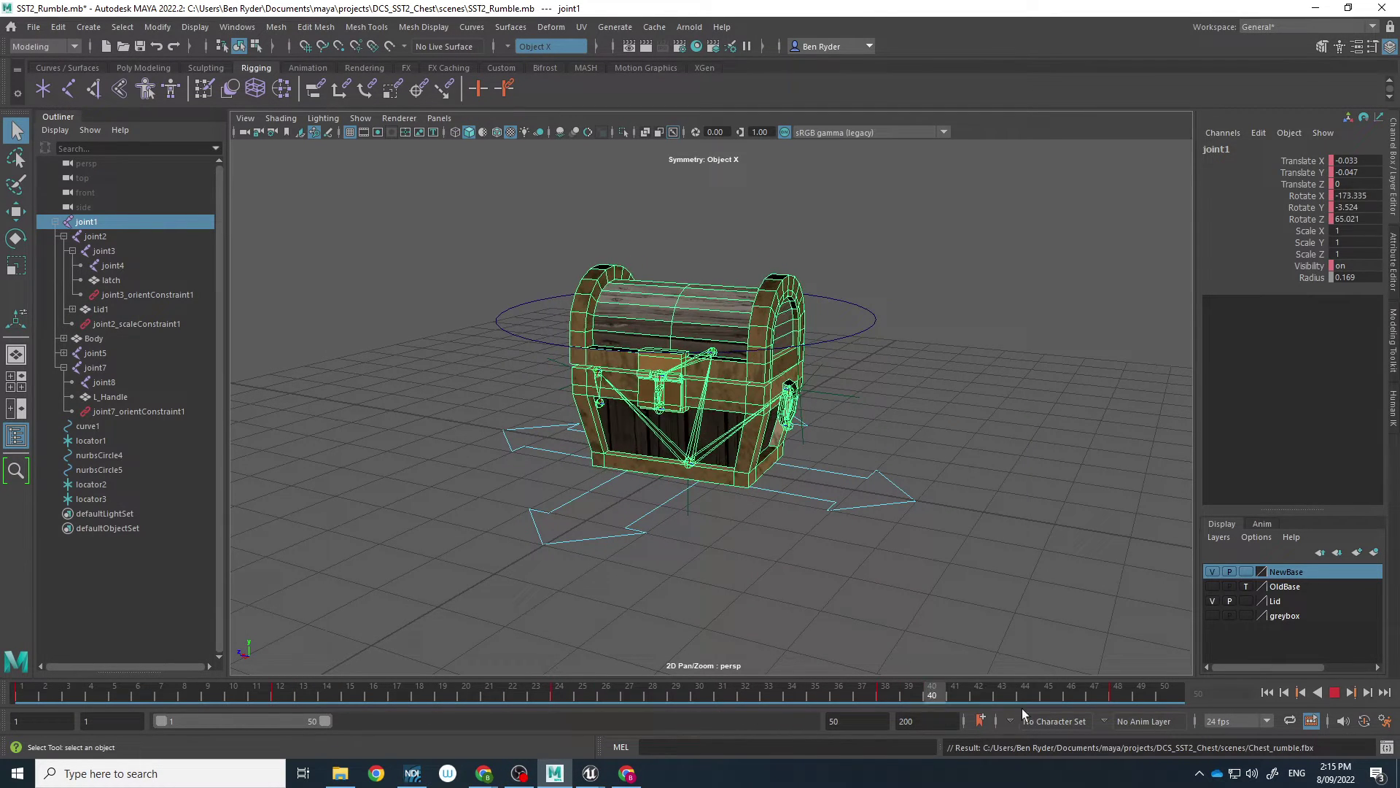
pyautogui.press('Escape')
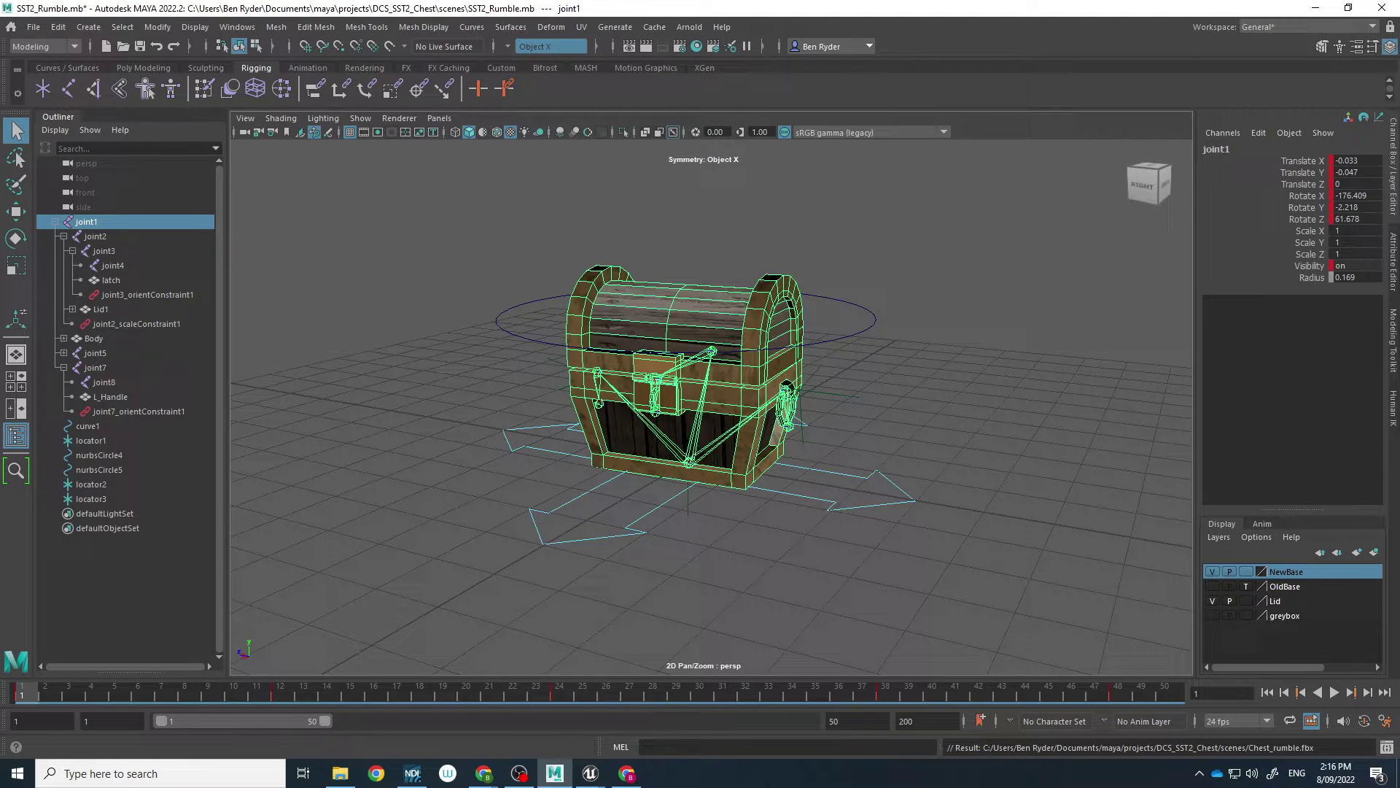
# Step: Switch to Unreal Editor and preview the chest_close and chest_Open animations from the anims folder
pyautogui.hotkey('alt', 'Tab')
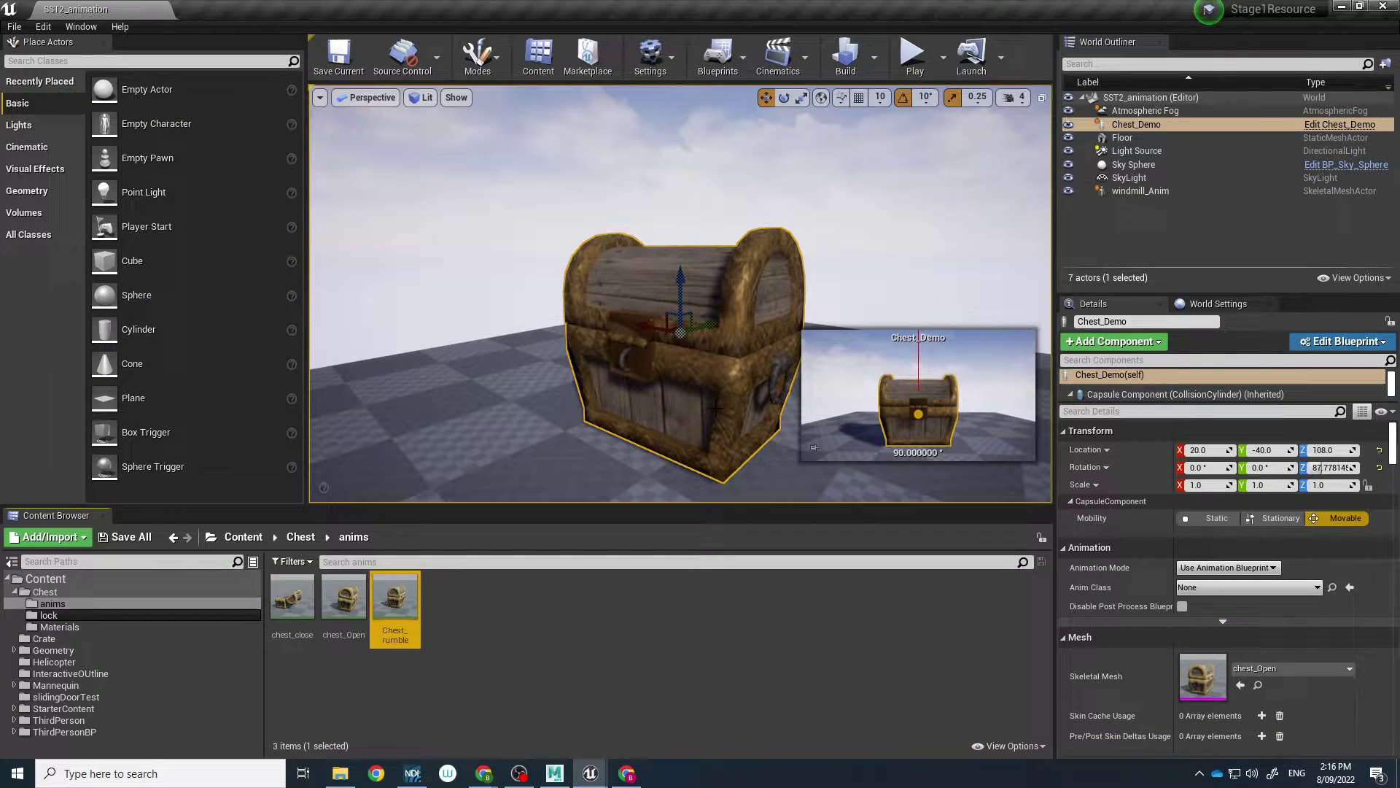
pyautogui.moveTo(803, 392); pyautogui.dragTo(784, 427, button='right')
pyautogui.doubleClick(304, 613)
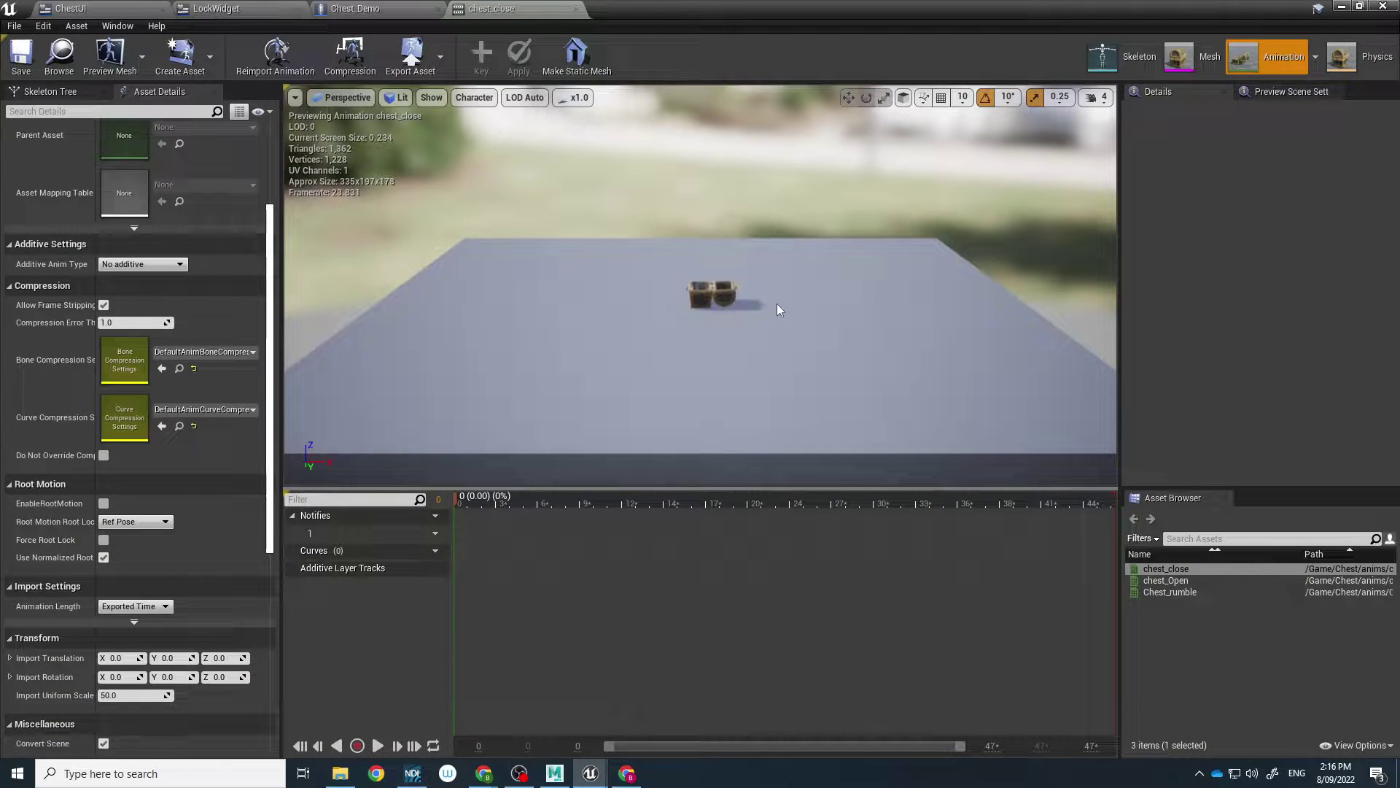
pyautogui.click(378, 745)
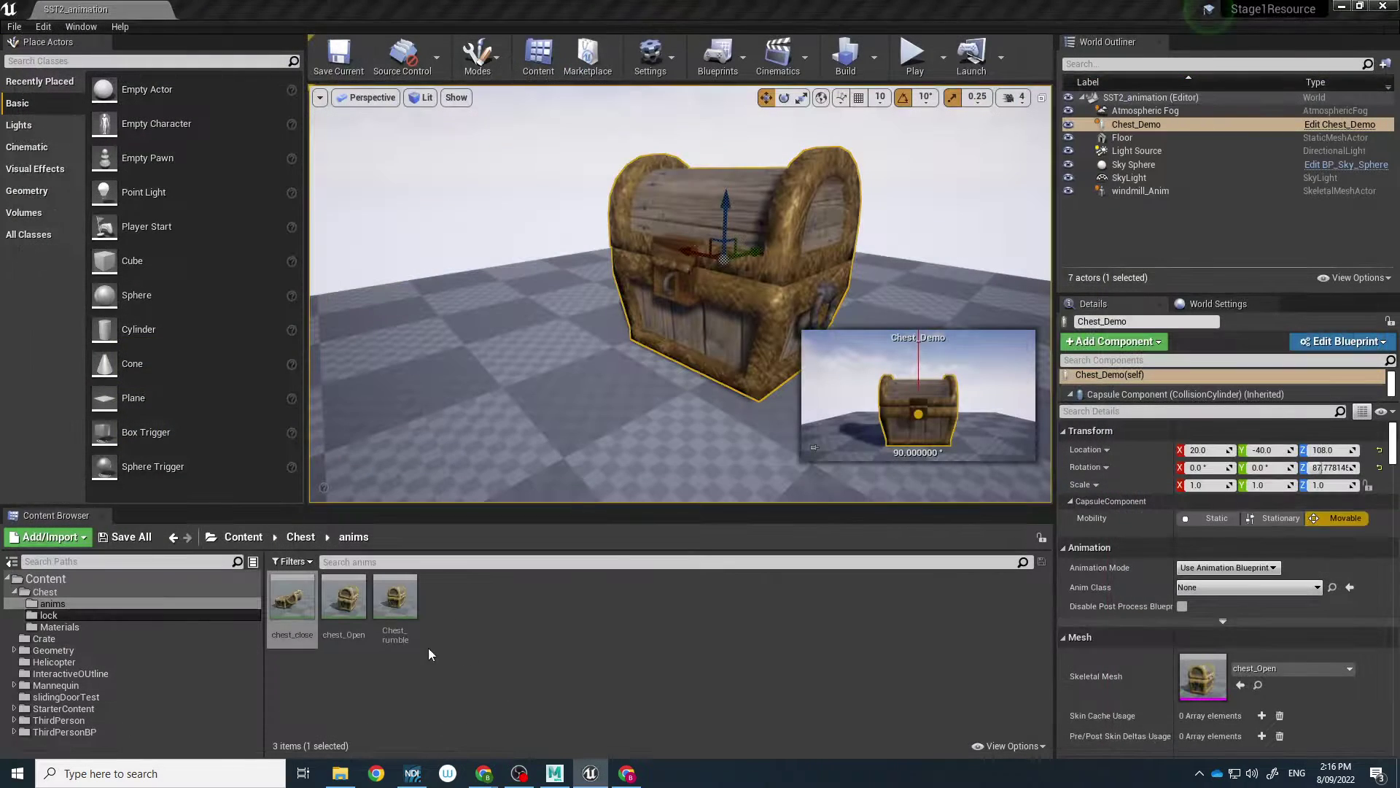
pyautogui.doubleClick(343, 596)
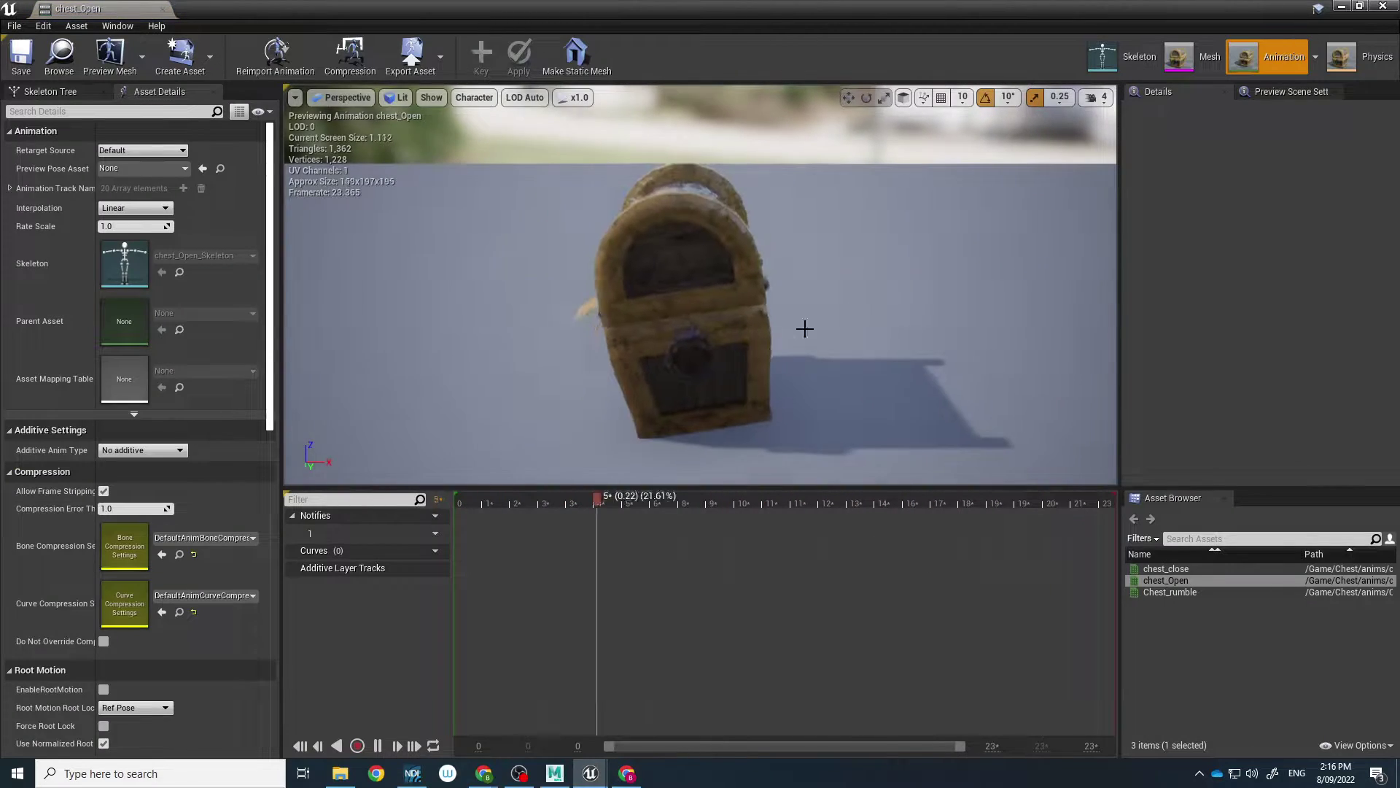
pyautogui.click(1381, 6)
# Step: Run the level, test unlocking, opening and closing the chest, and exit play mode
pyautogui.click(913, 54)
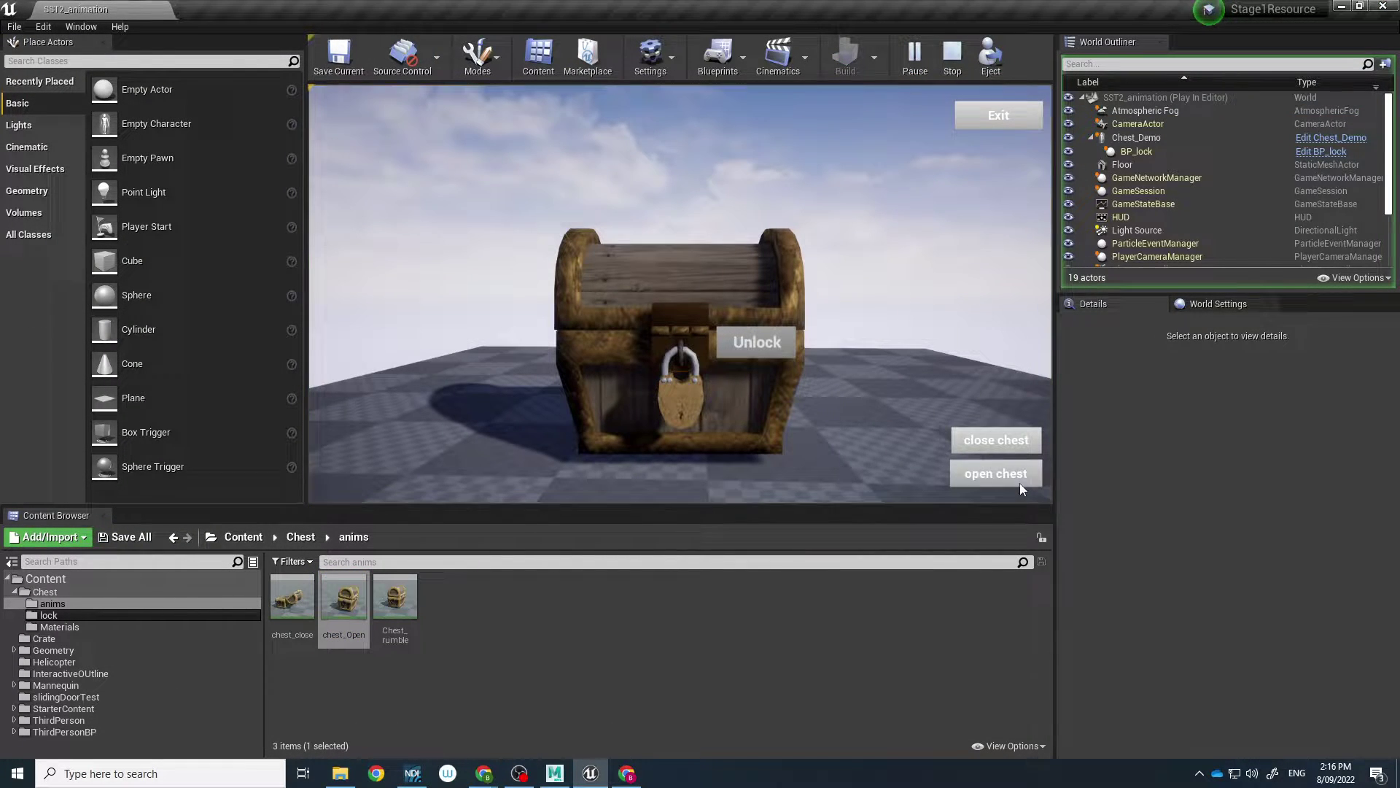
pyautogui.moveTo(1044, 414); pyautogui.dragTo(941, 441)
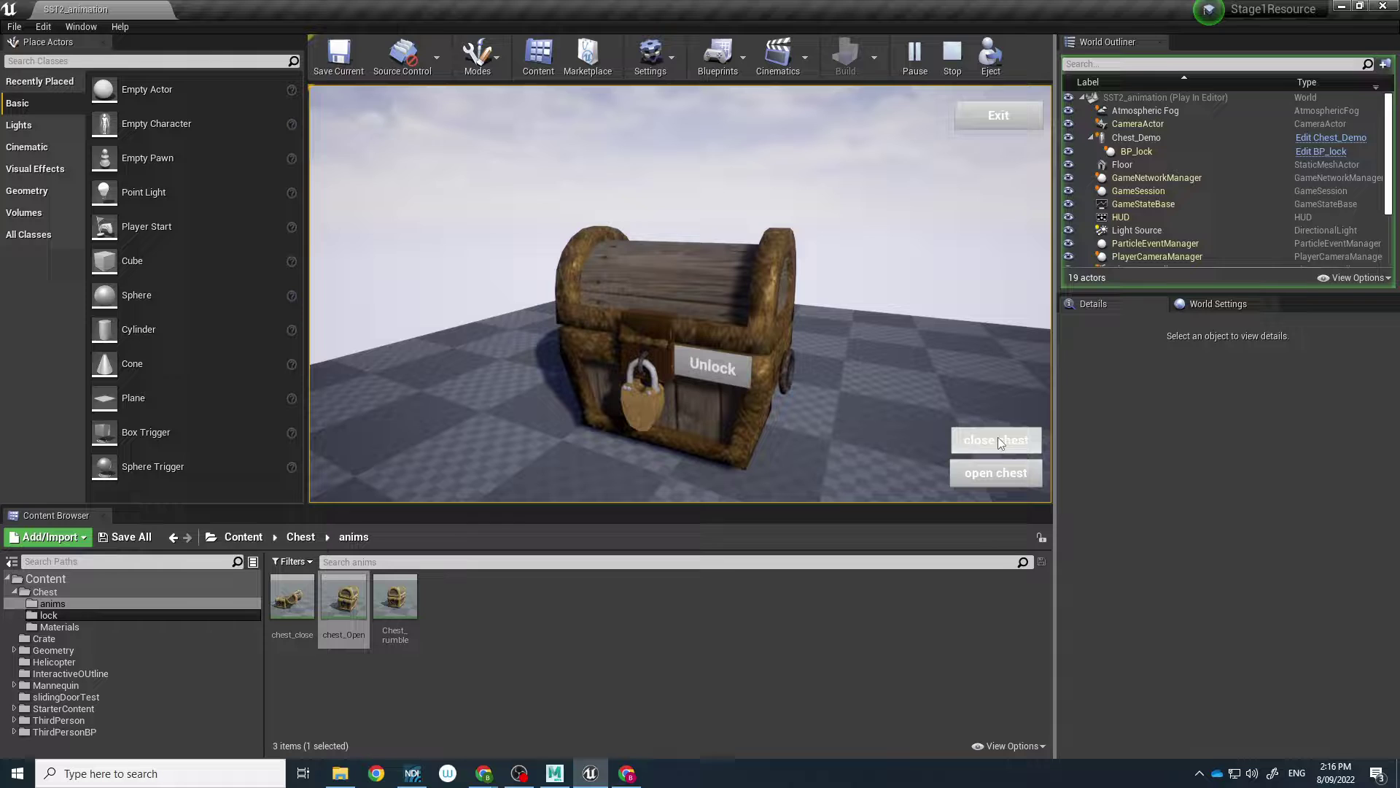
pyautogui.click(744, 382)
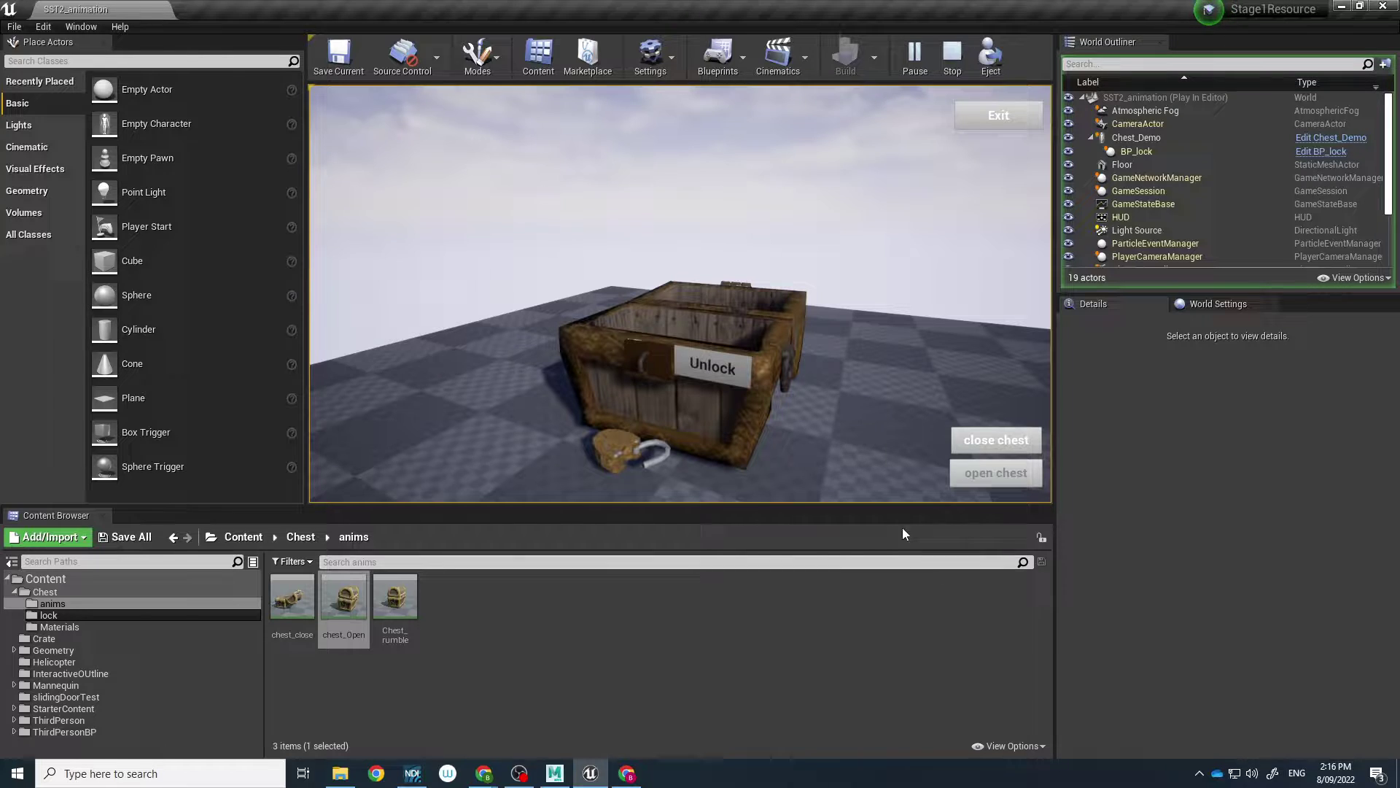
pyautogui.click(996, 440)
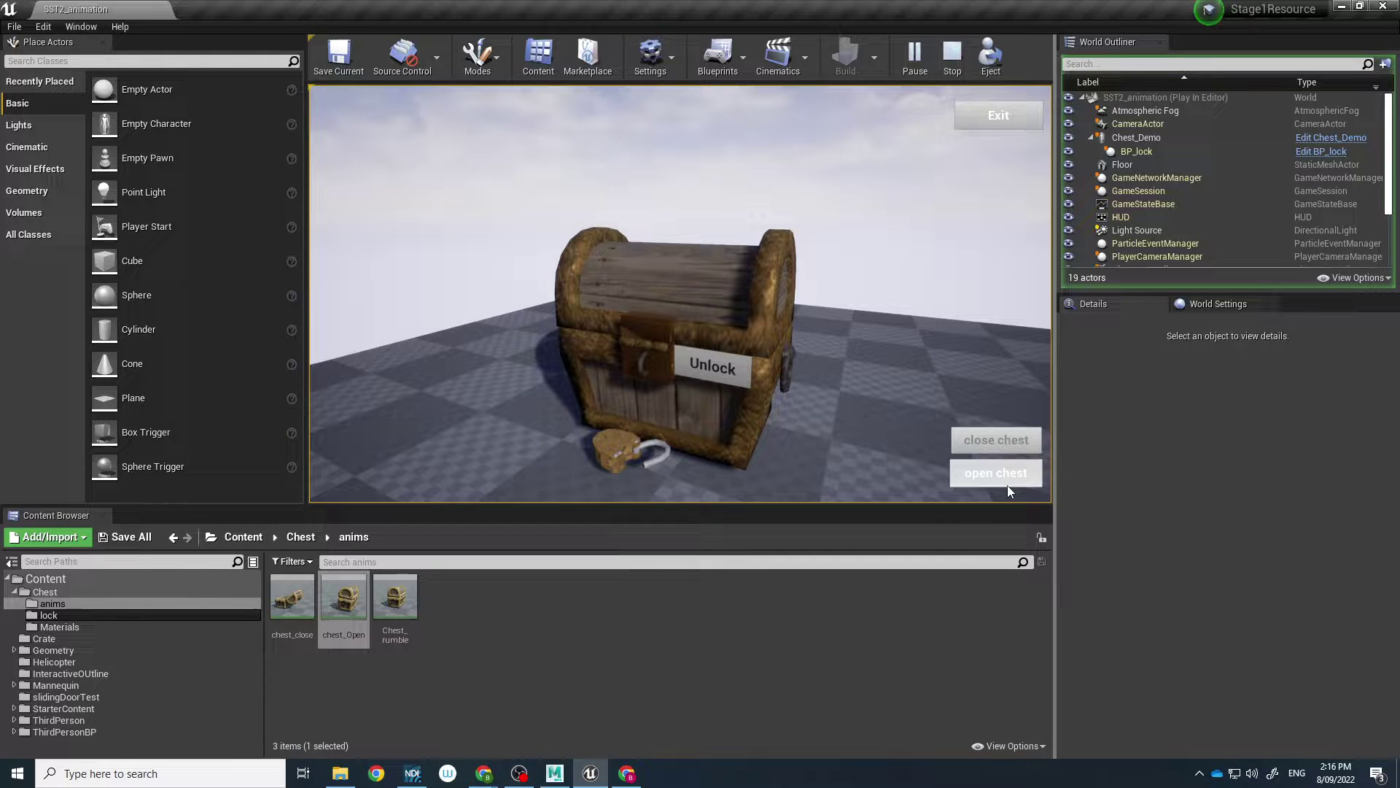
pyautogui.click(1014, 111)
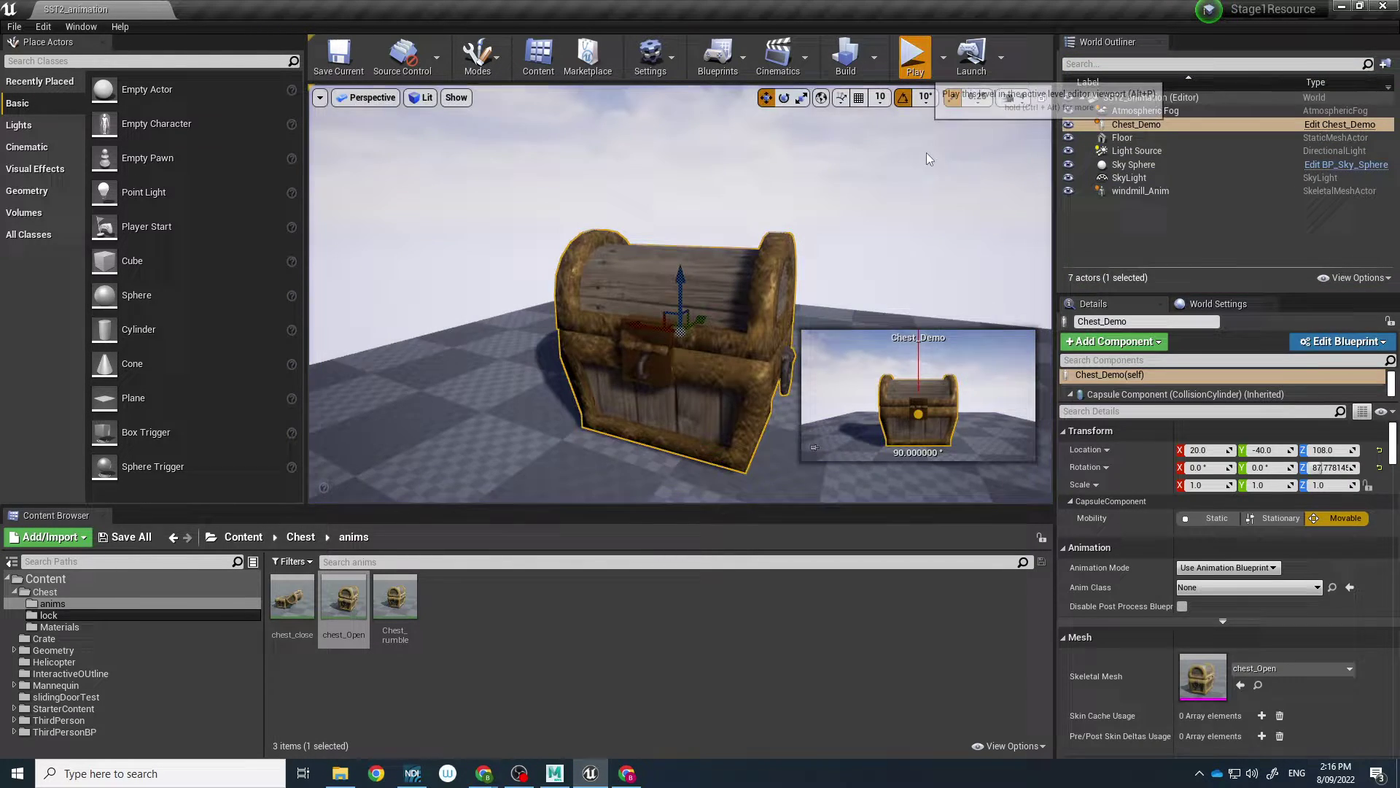
# Step: Run the level again, unlock the padlock, and open and close the chest
pyautogui.click(909, 58)
pyautogui.click(974, 409)
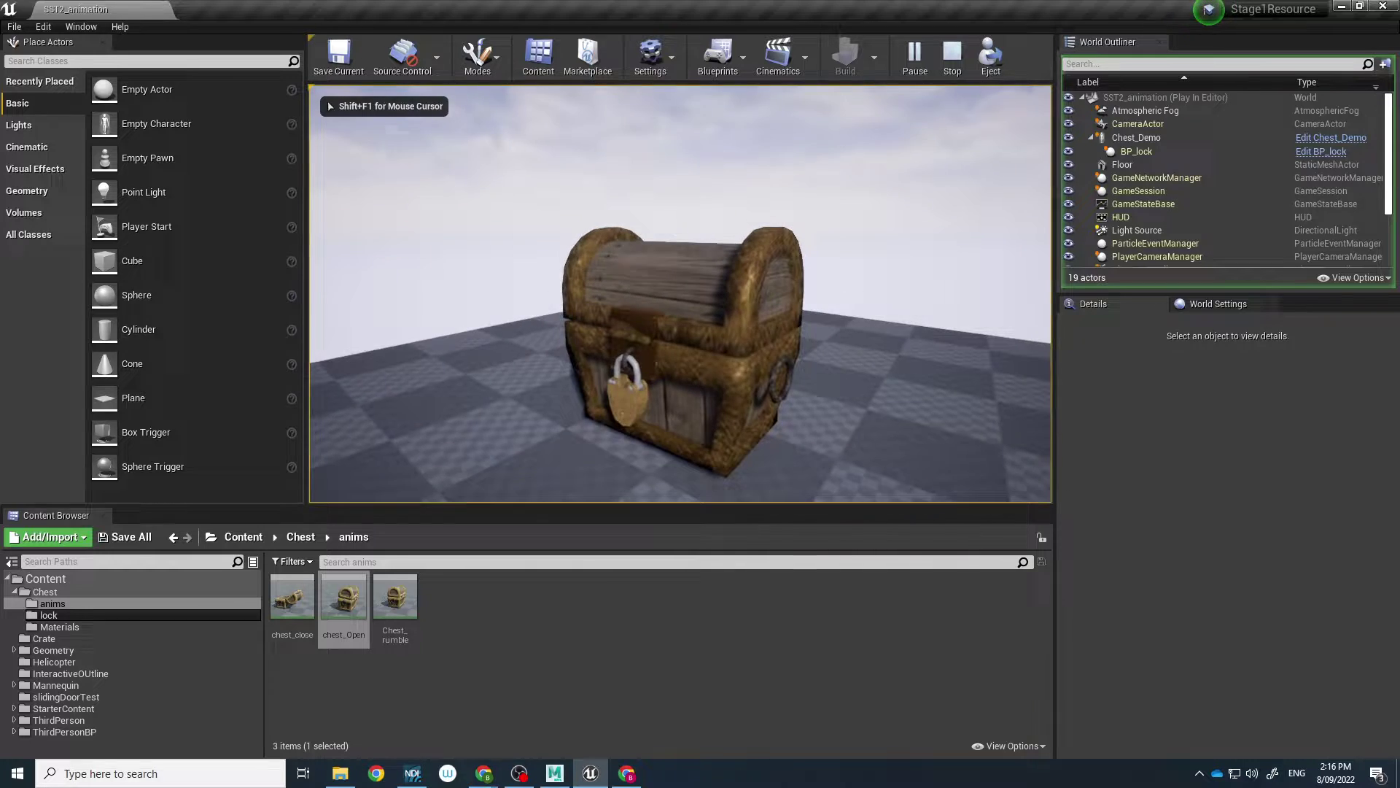
pyautogui.moveTo(975, 409); pyautogui.dragTo(972, 421)
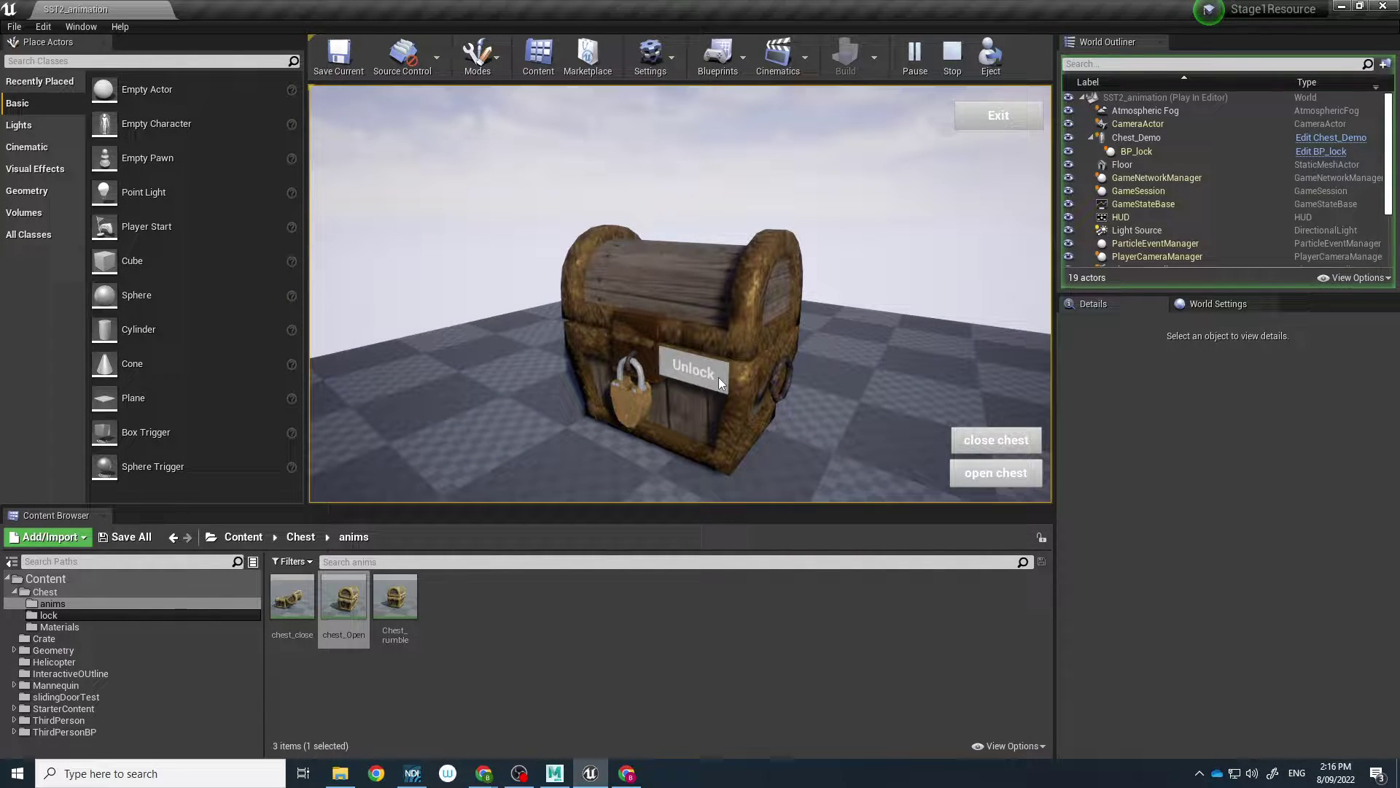
pyautogui.click(793, 299)
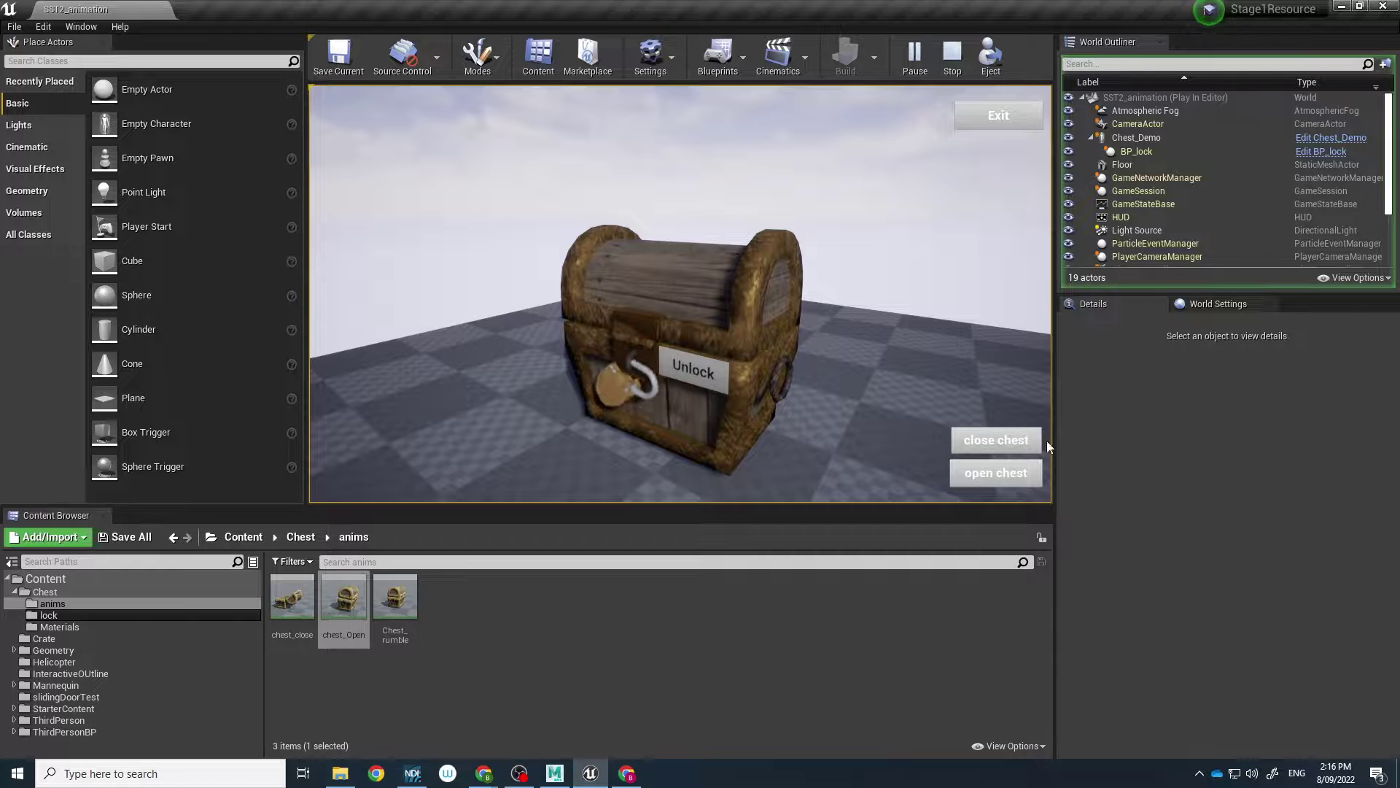
pyautogui.click(1009, 473)
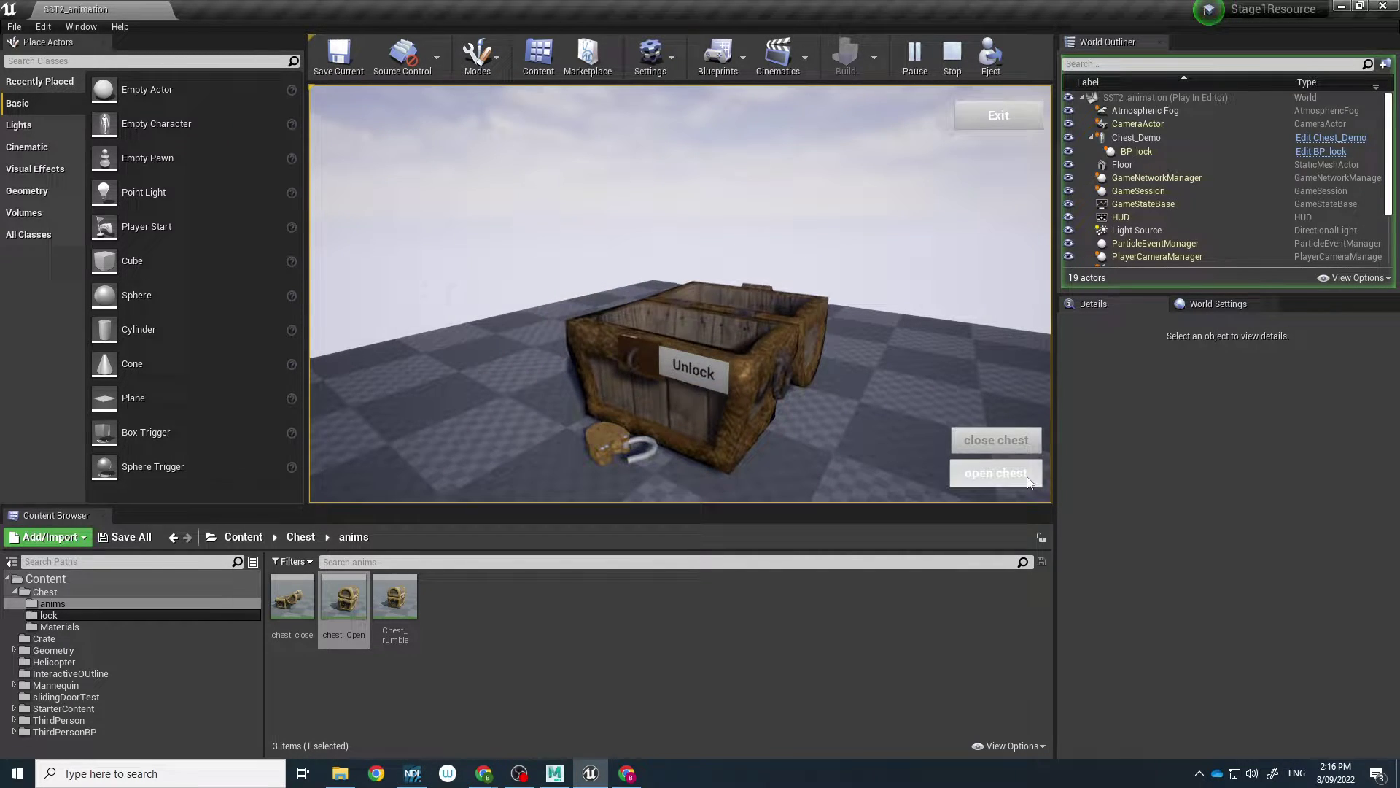
pyautogui.click(996, 440)
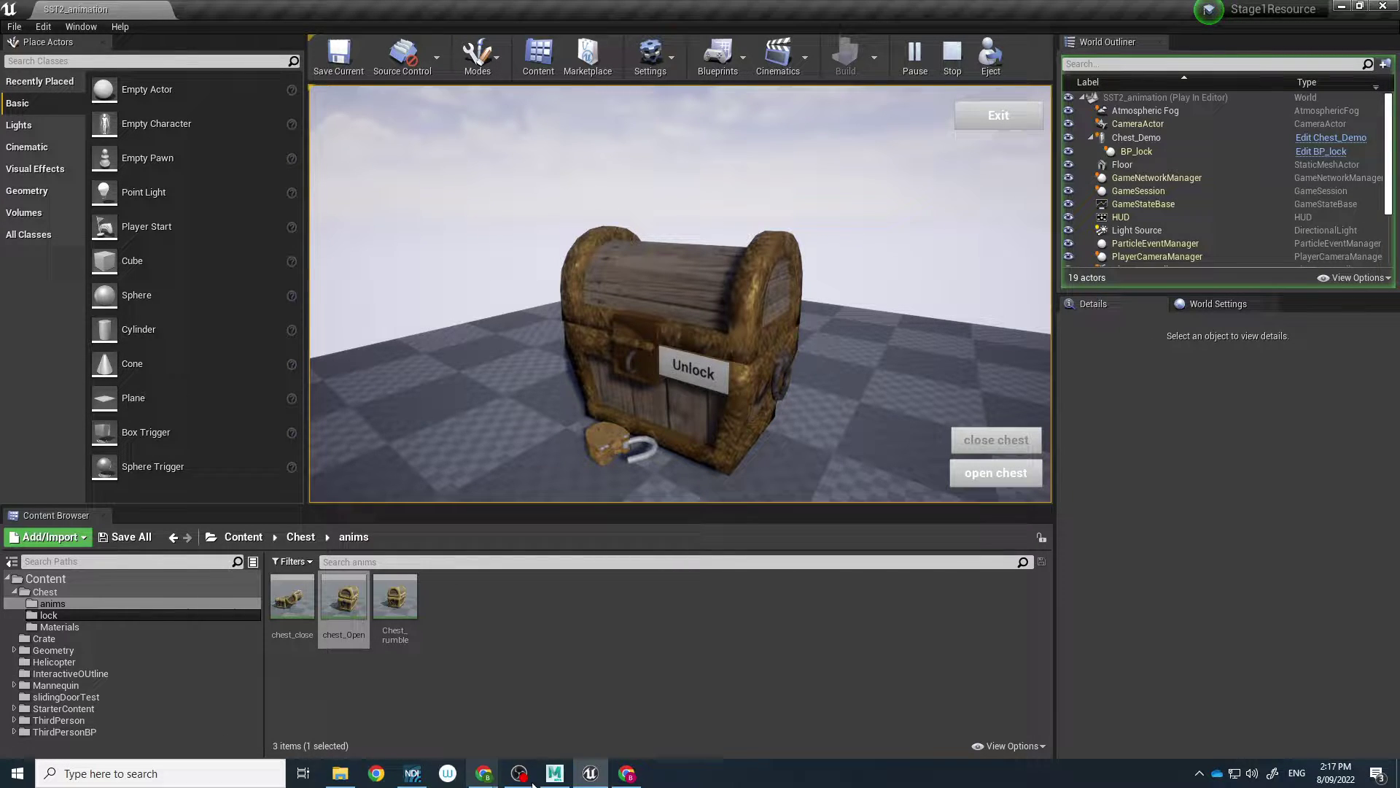
# Step: Open and close the unlocked chest once more in the running level to check both animations
pyautogui.click(554, 773)
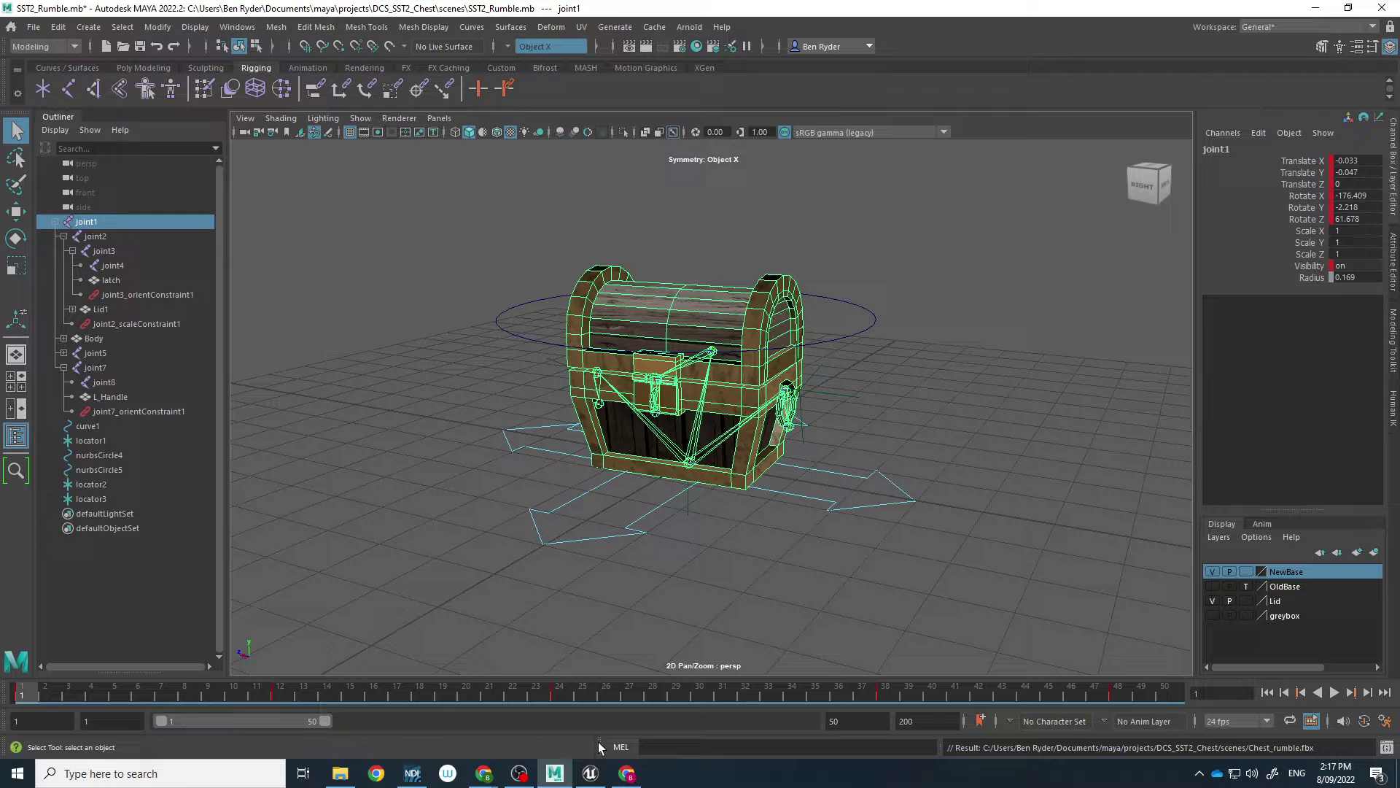
pyautogui.click(591, 773)
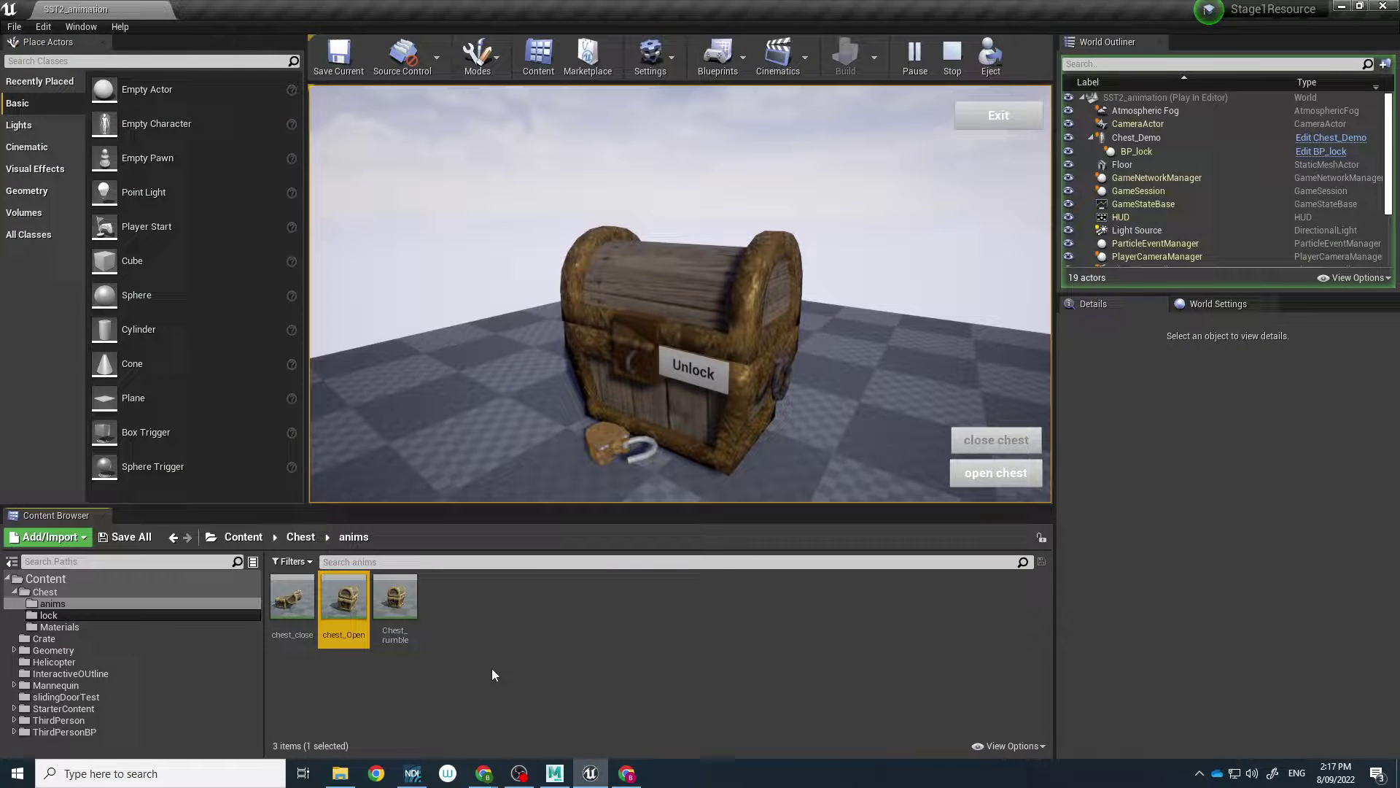
pyautogui.click(716, 377)
pyautogui.click(1007, 485)
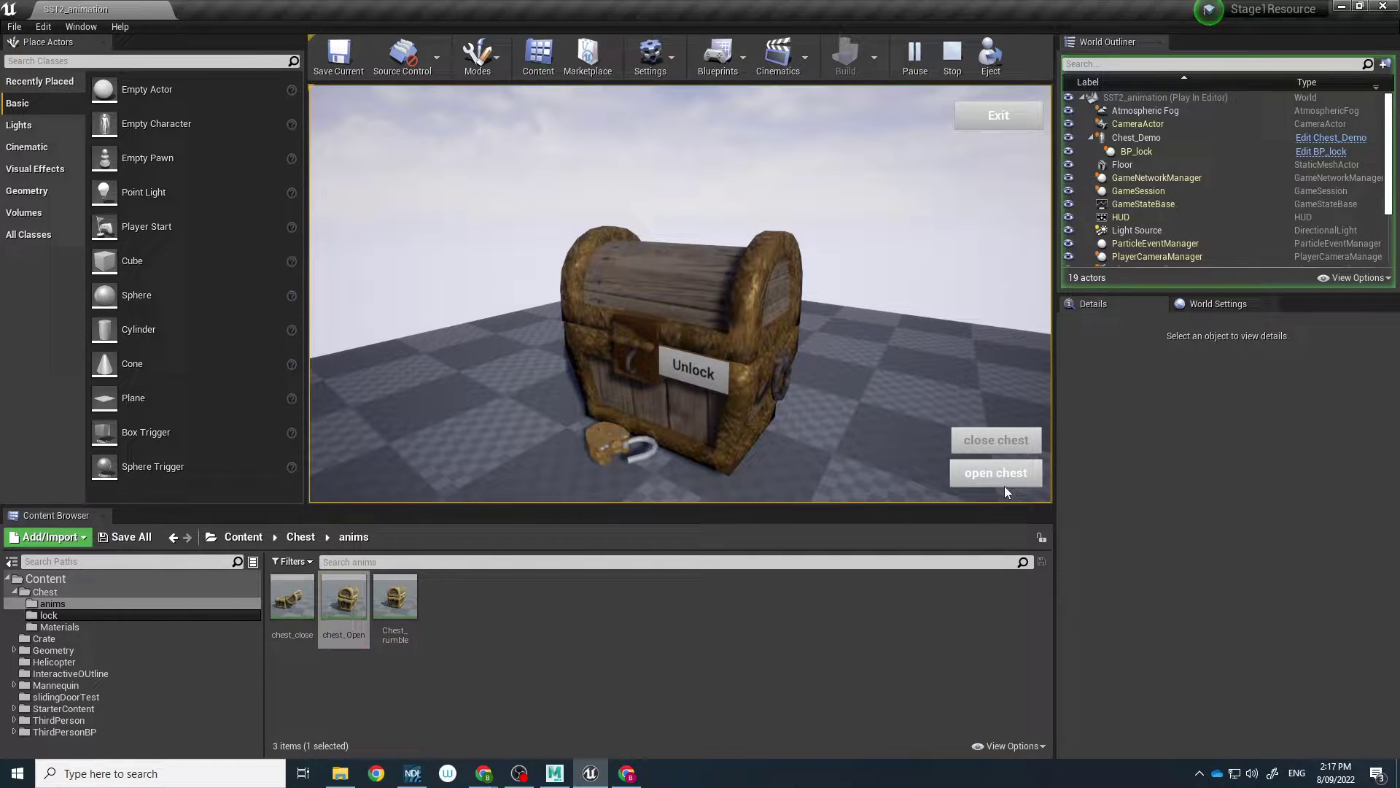
pyautogui.click(968, 470)
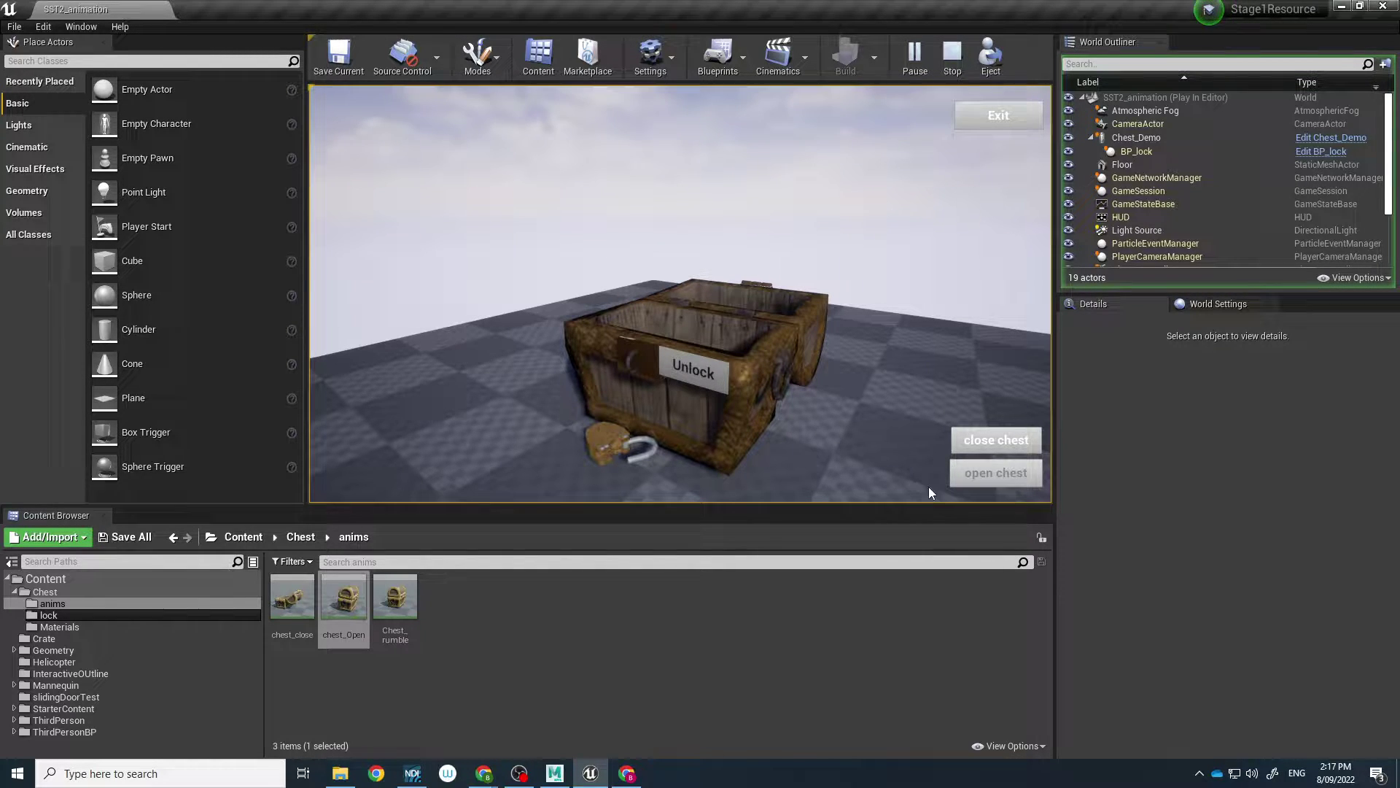
pyautogui.click(995, 440)
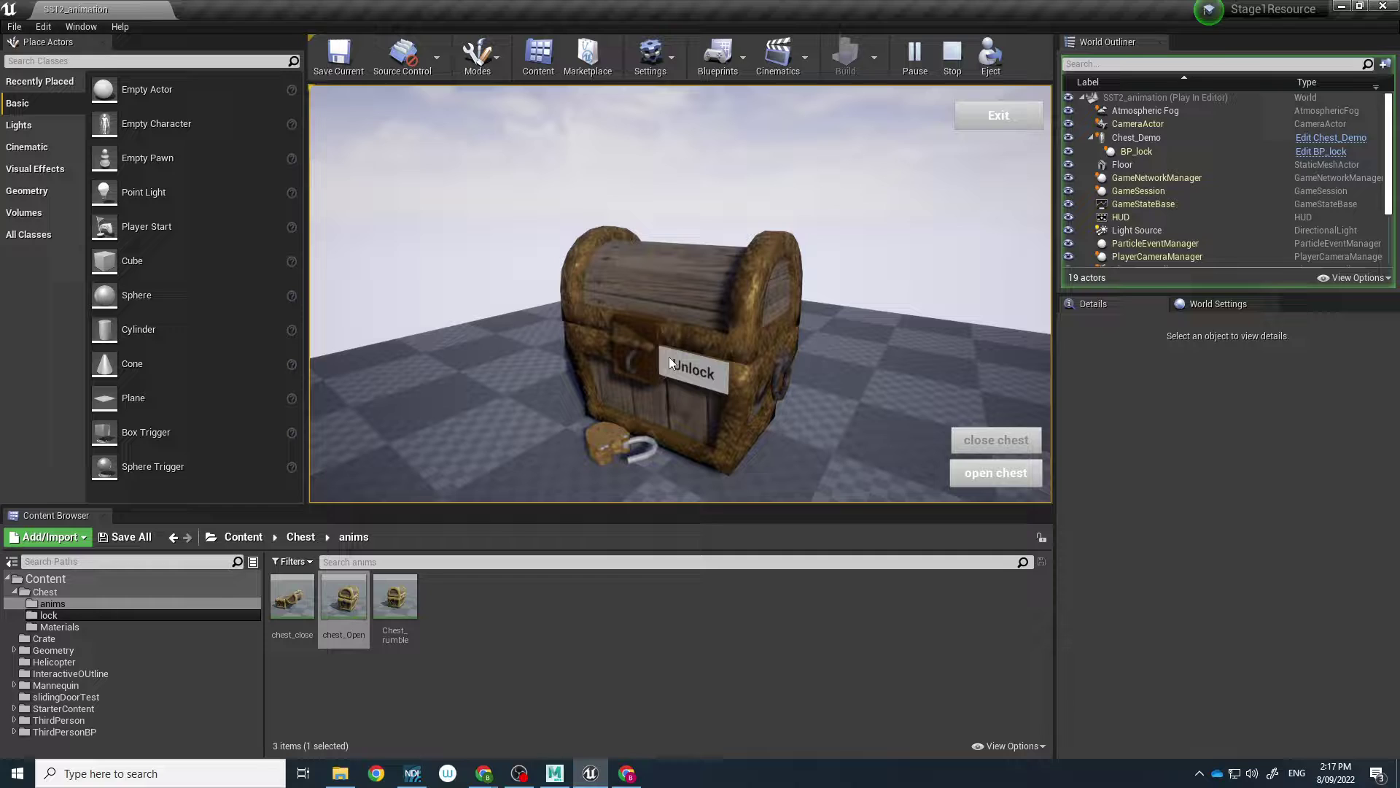
pyautogui.click(554, 773)
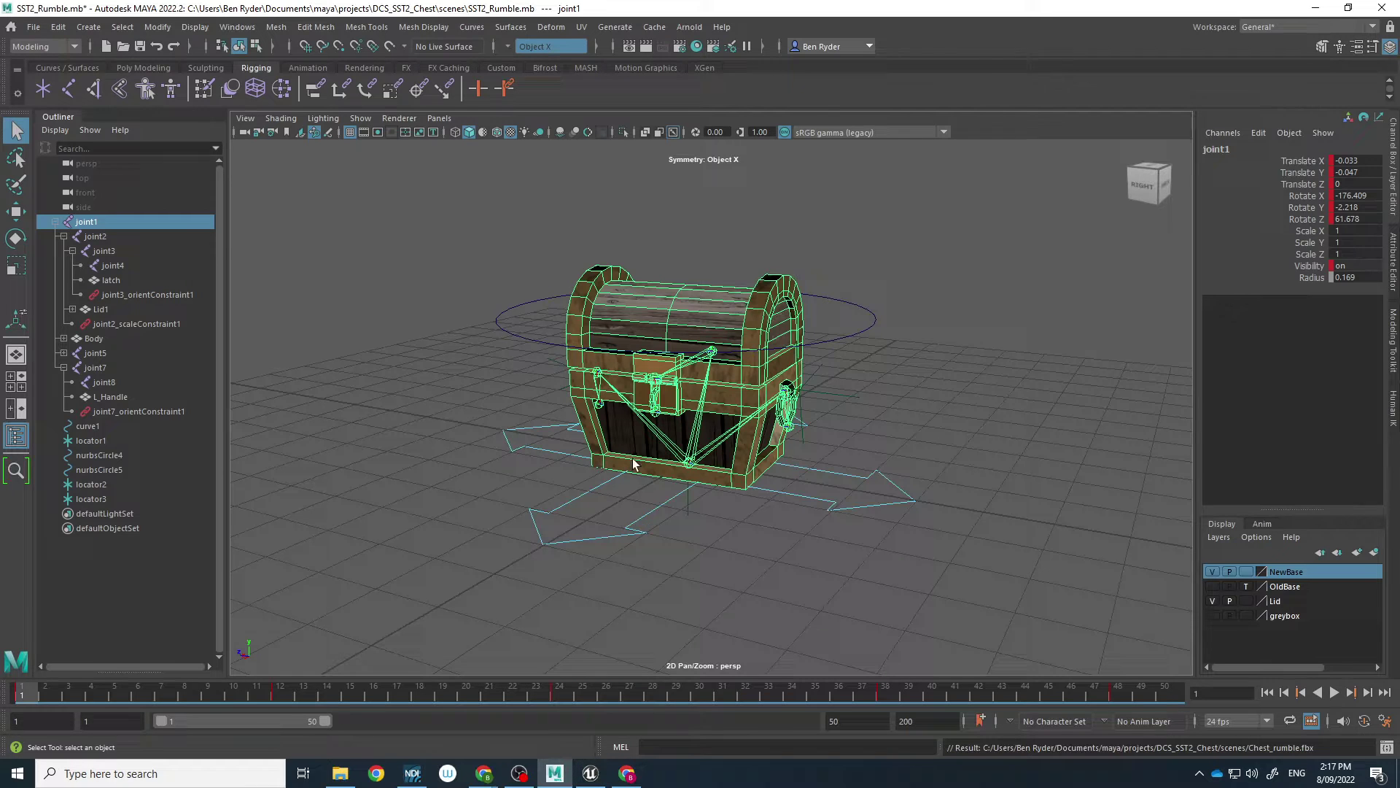
pyautogui.hotkey('alt', 'Tab')
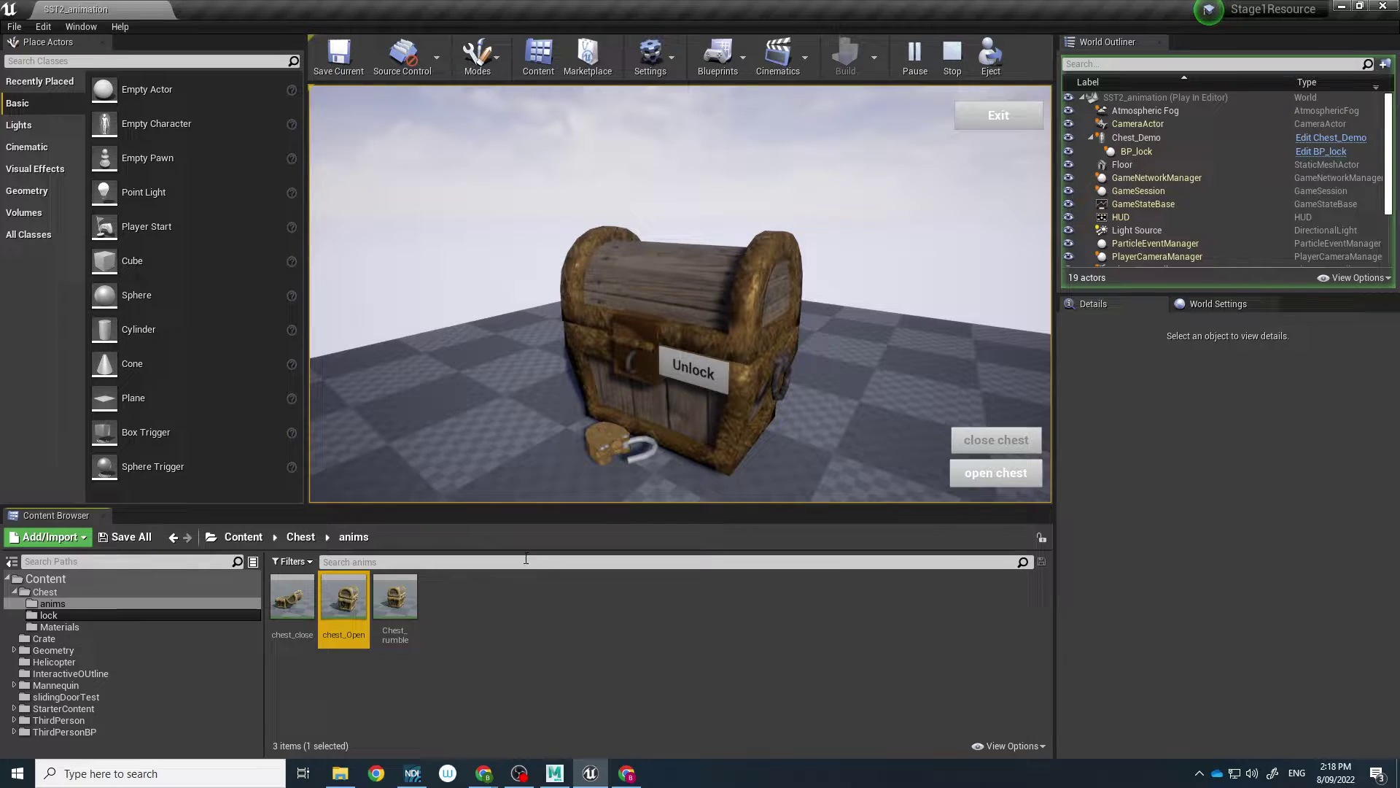
pyautogui.click(591, 773)
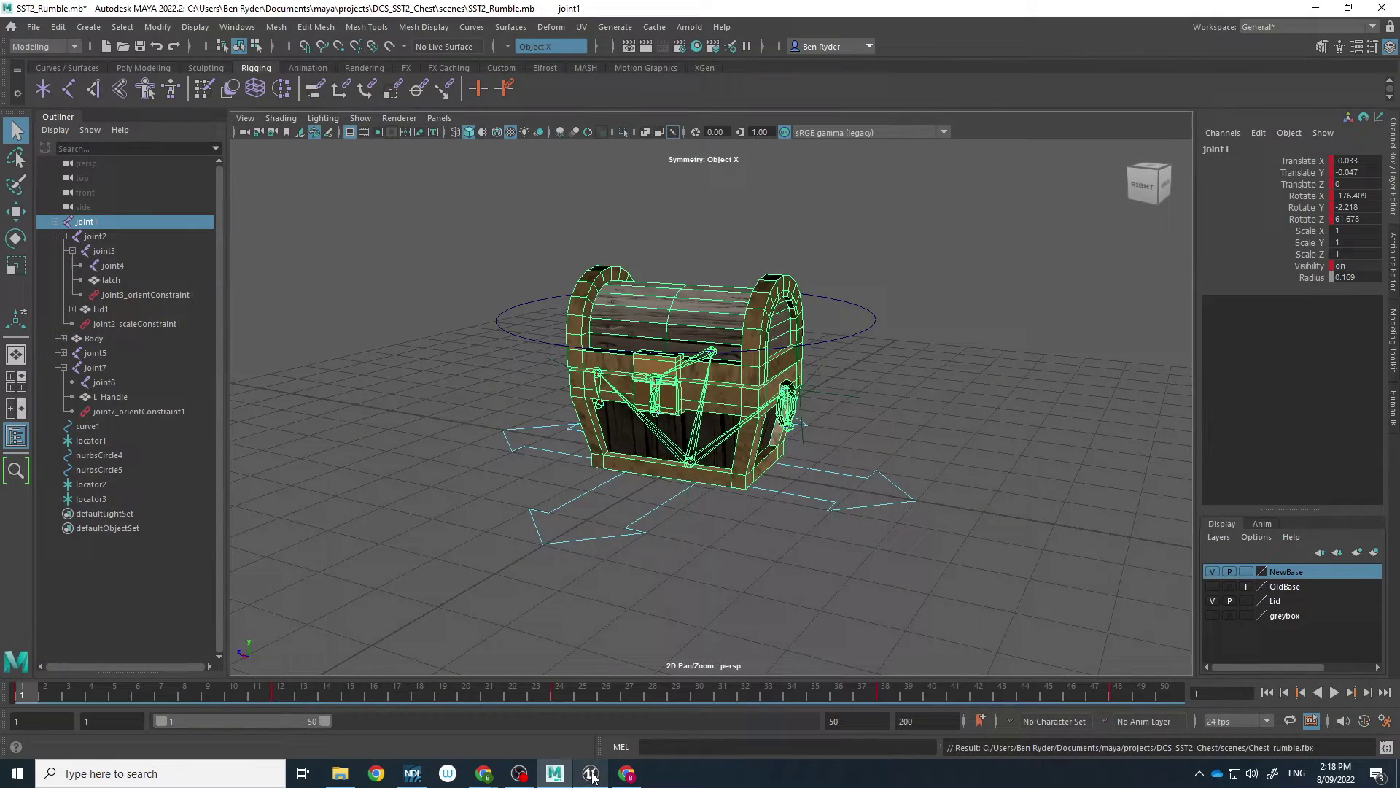
# Step: In Unreal Editor, create a folder named Chest2 in the top-level Content folder and open it
pyautogui.click(591, 774)
pyautogui.click(294, 542)
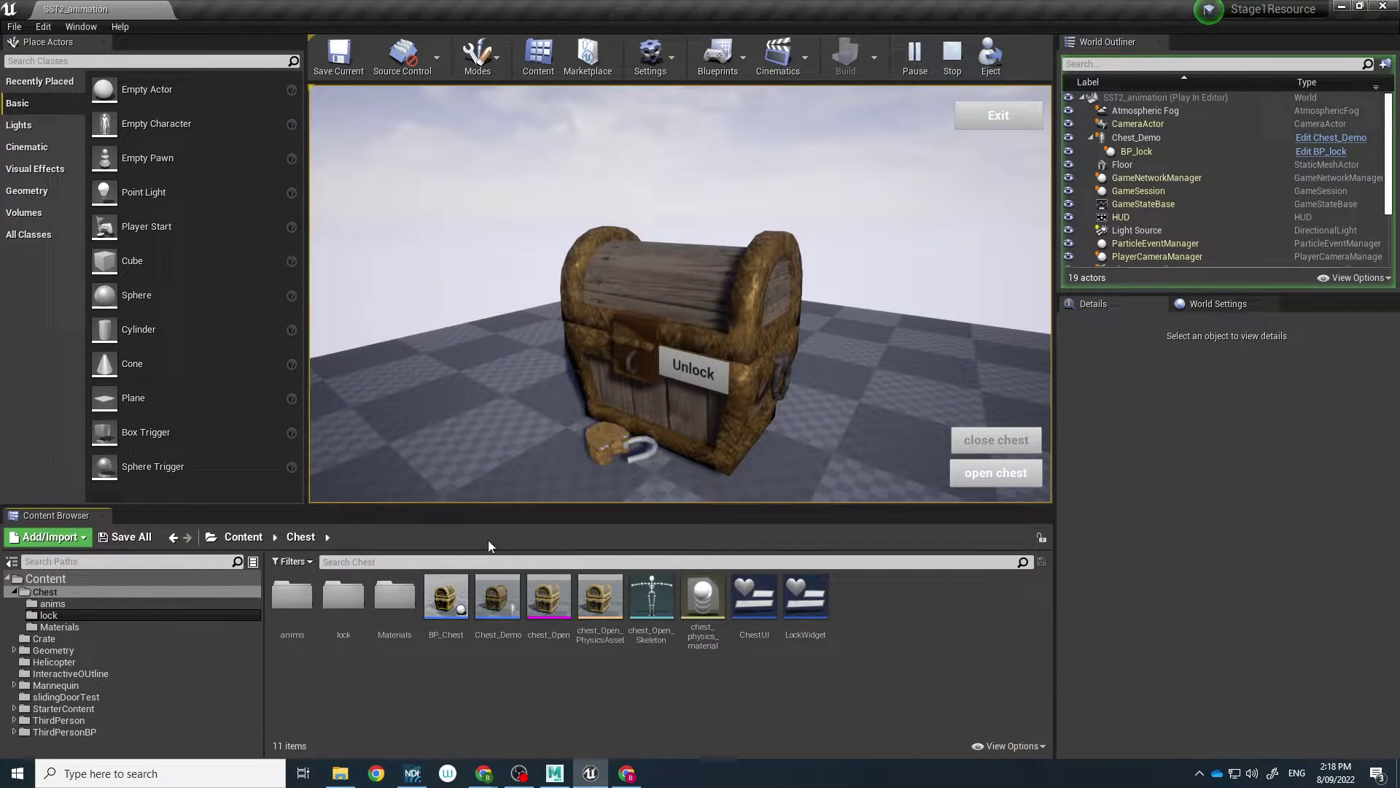
pyautogui.click(242, 536)
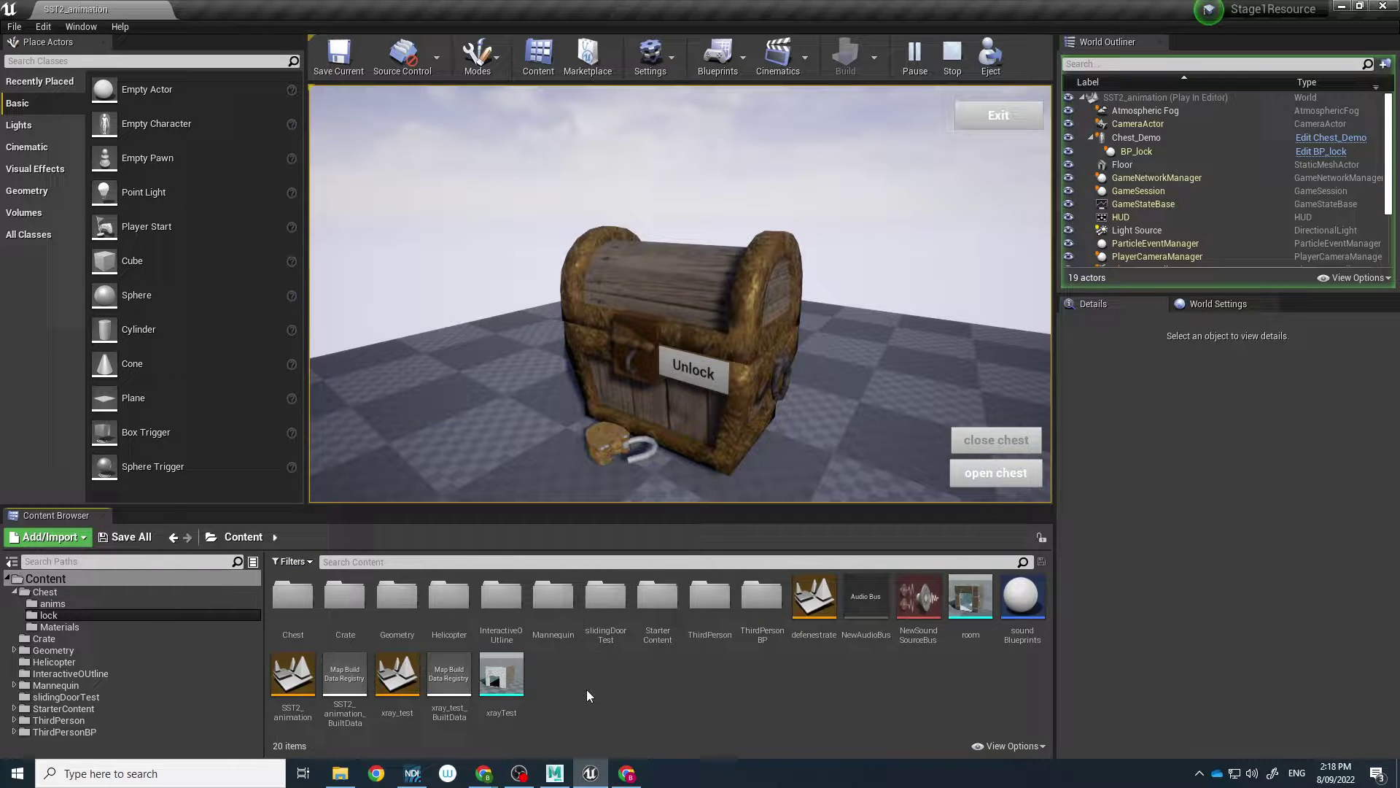
pyautogui.rightClick(612, 678)
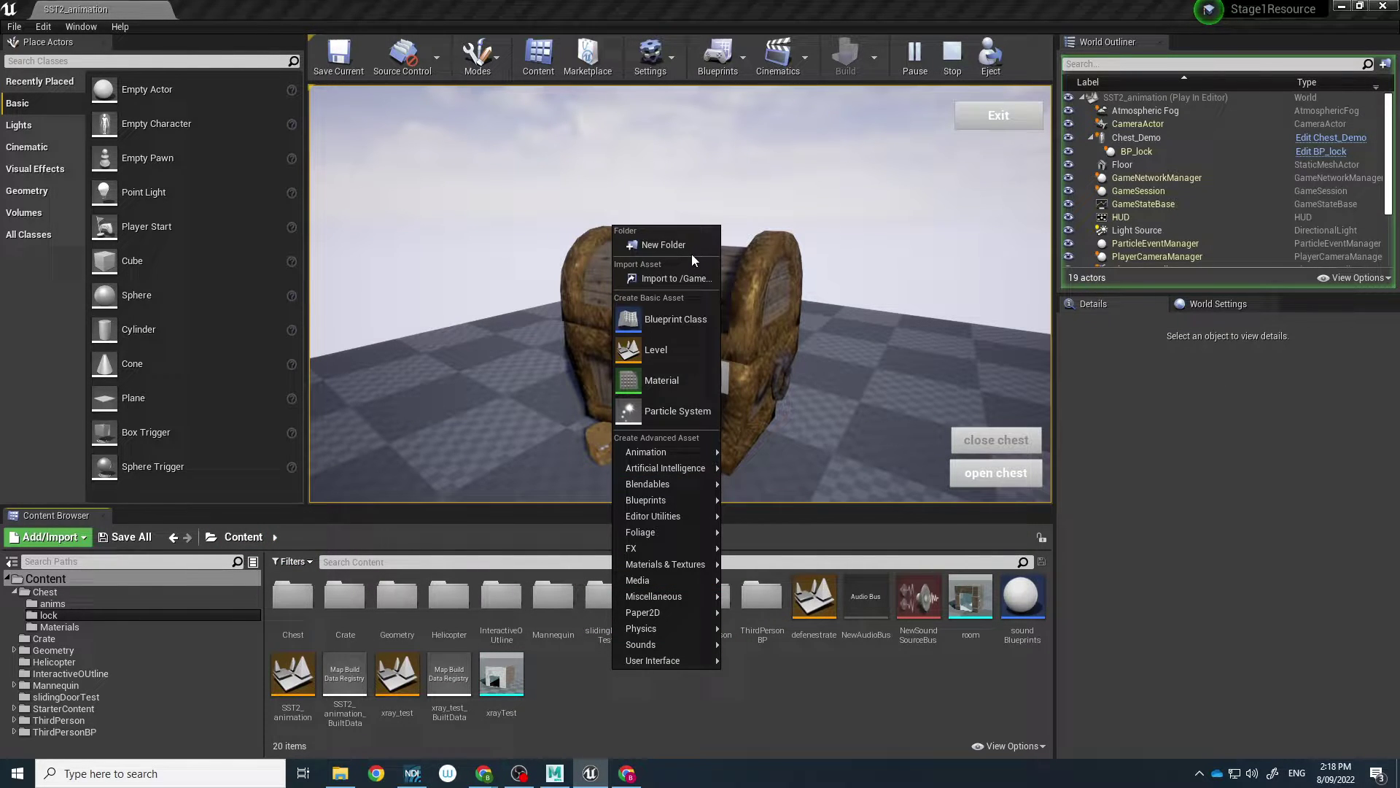
pyautogui.click(660, 244)
pyautogui.write('Chest')
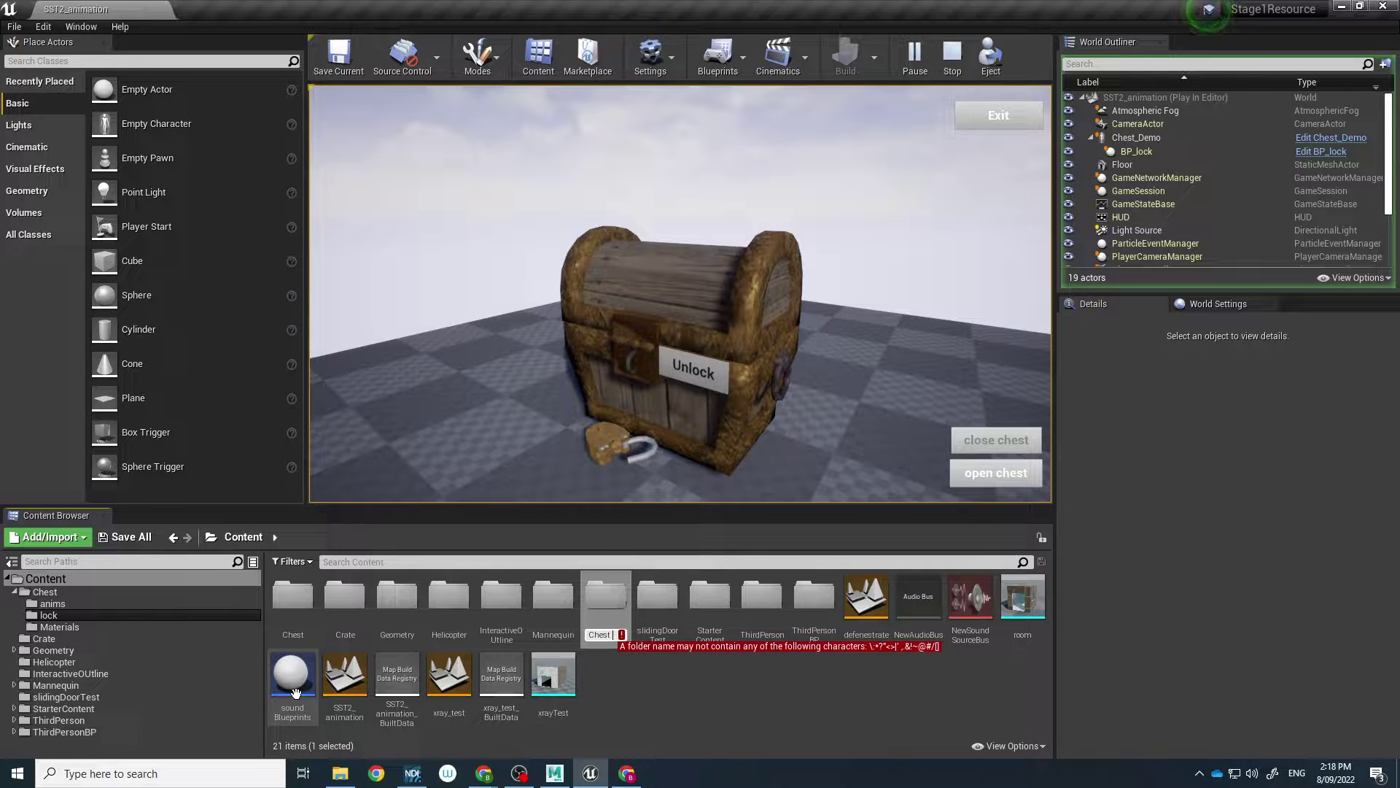
pyautogui.press('BackSpace')
pyautogui.write('2')
pyautogui.press('Return')
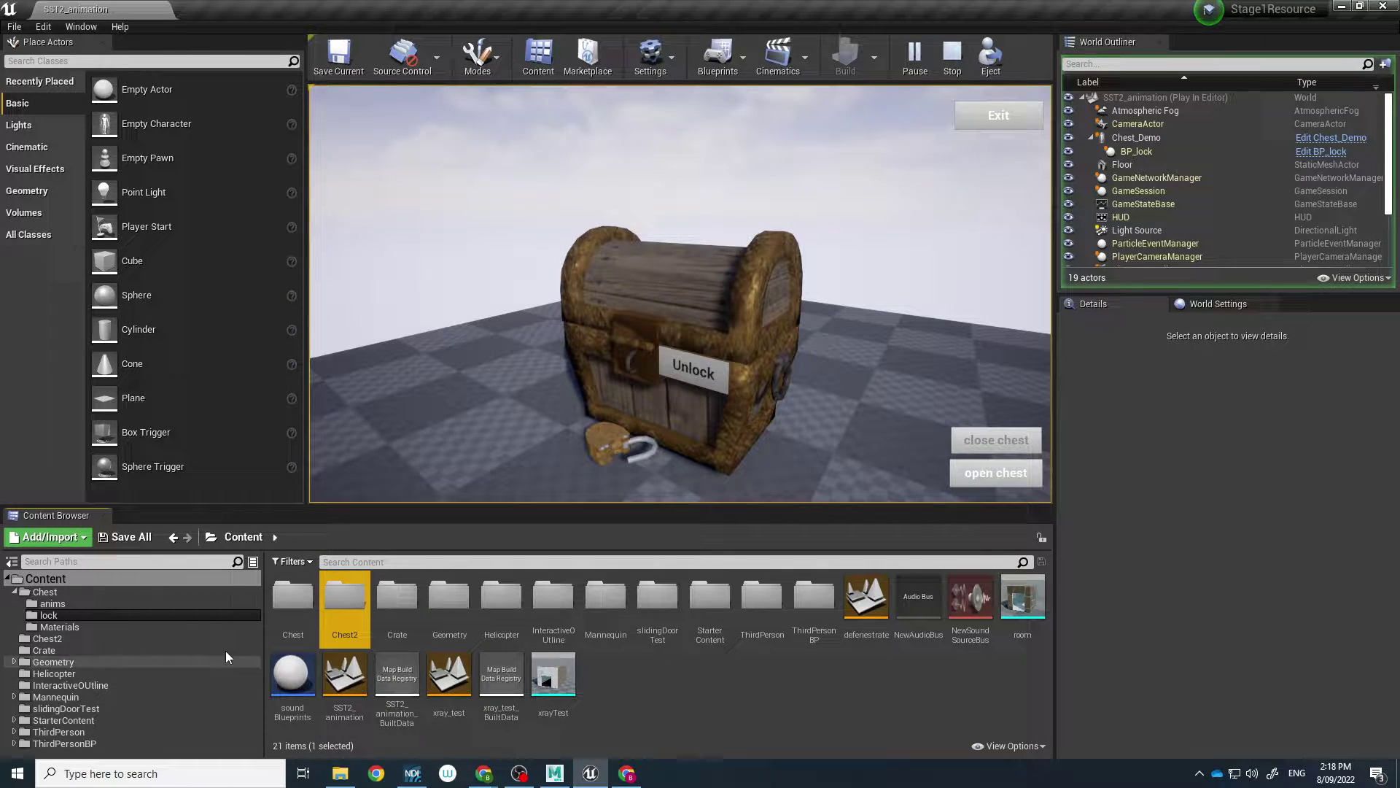
pyautogui.doubleClick(339, 610)
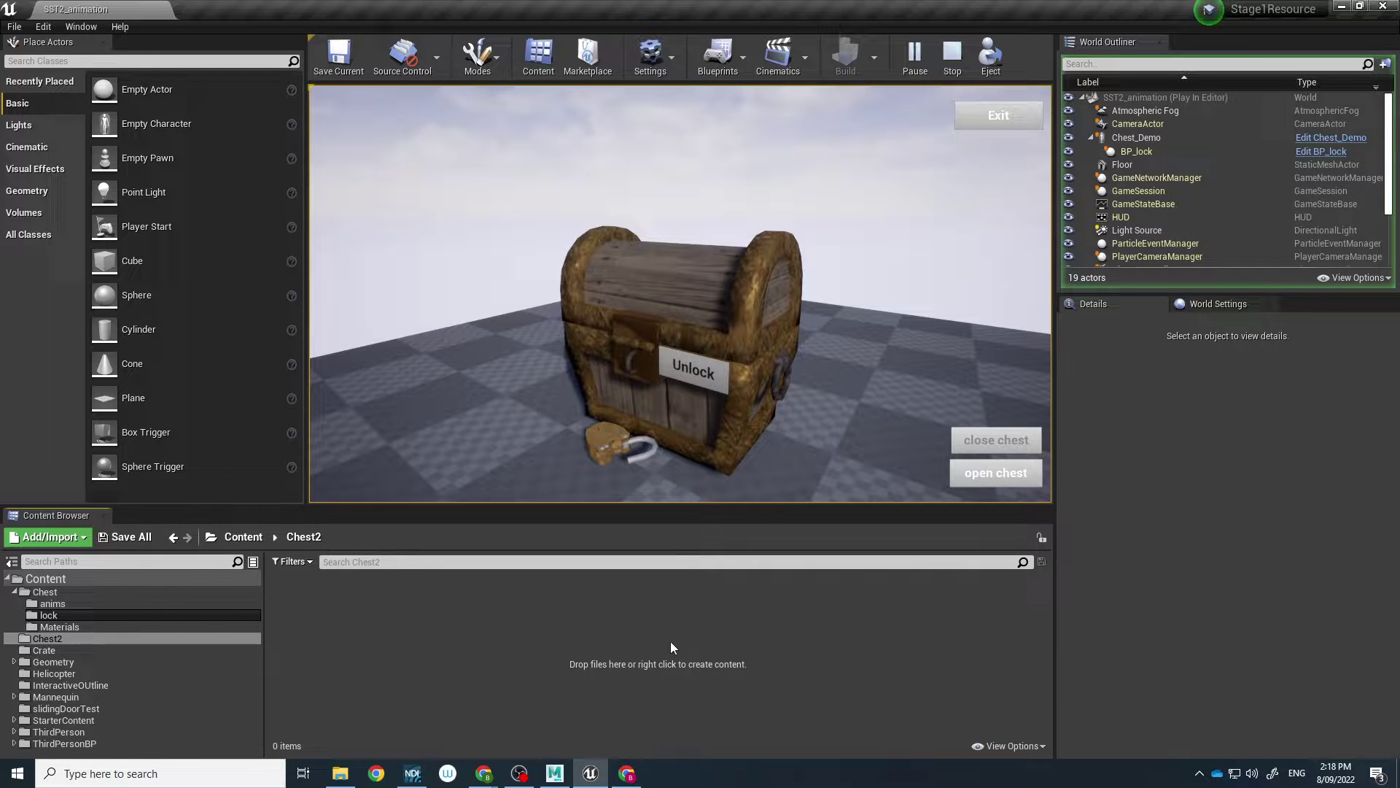
# Step: In Maya, set up an export of the selected joint1 hierarchy at frame 1 as FBX, with file name chest4_Rumble
pyautogui.click(554, 773)
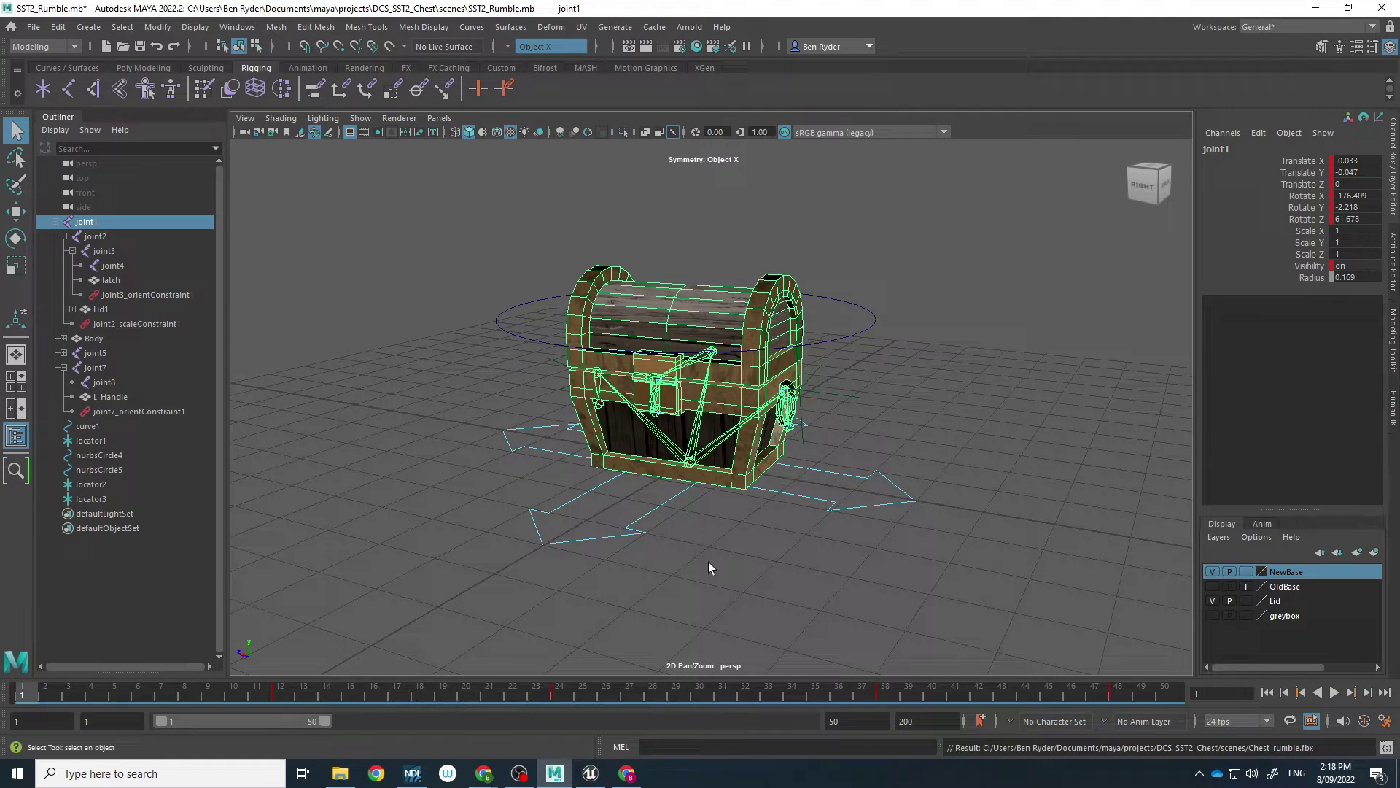
pyautogui.moveTo(19, 696)
pyautogui.mouseDown()
pyautogui.moveTo(1161, 698)
pyautogui.moveTo(873, 716)
pyautogui.moveTo(20, 700)
pyautogui.mouseUp()
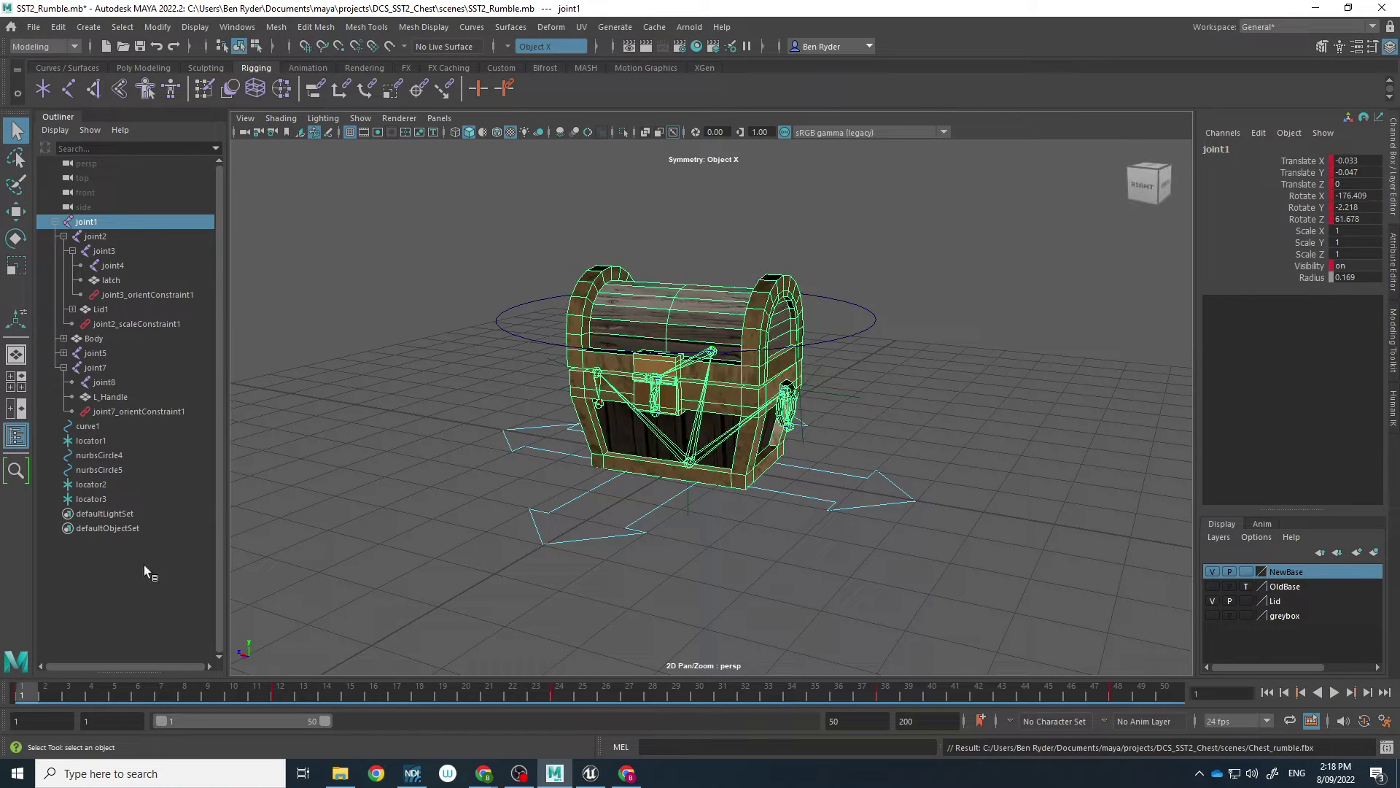
pyautogui.click(34, 27)
pyautogui.click(100, 225)
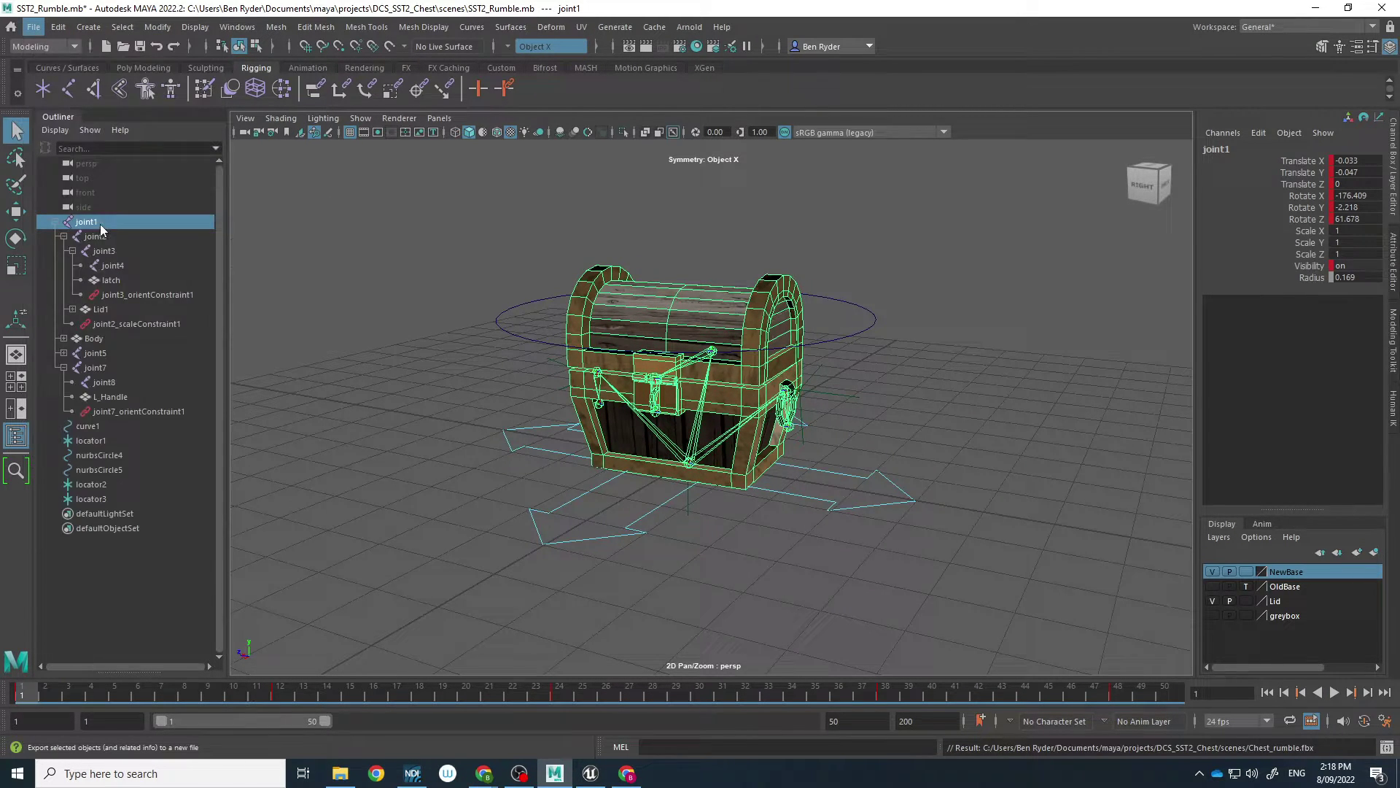
pyautogui.click(176, 545)
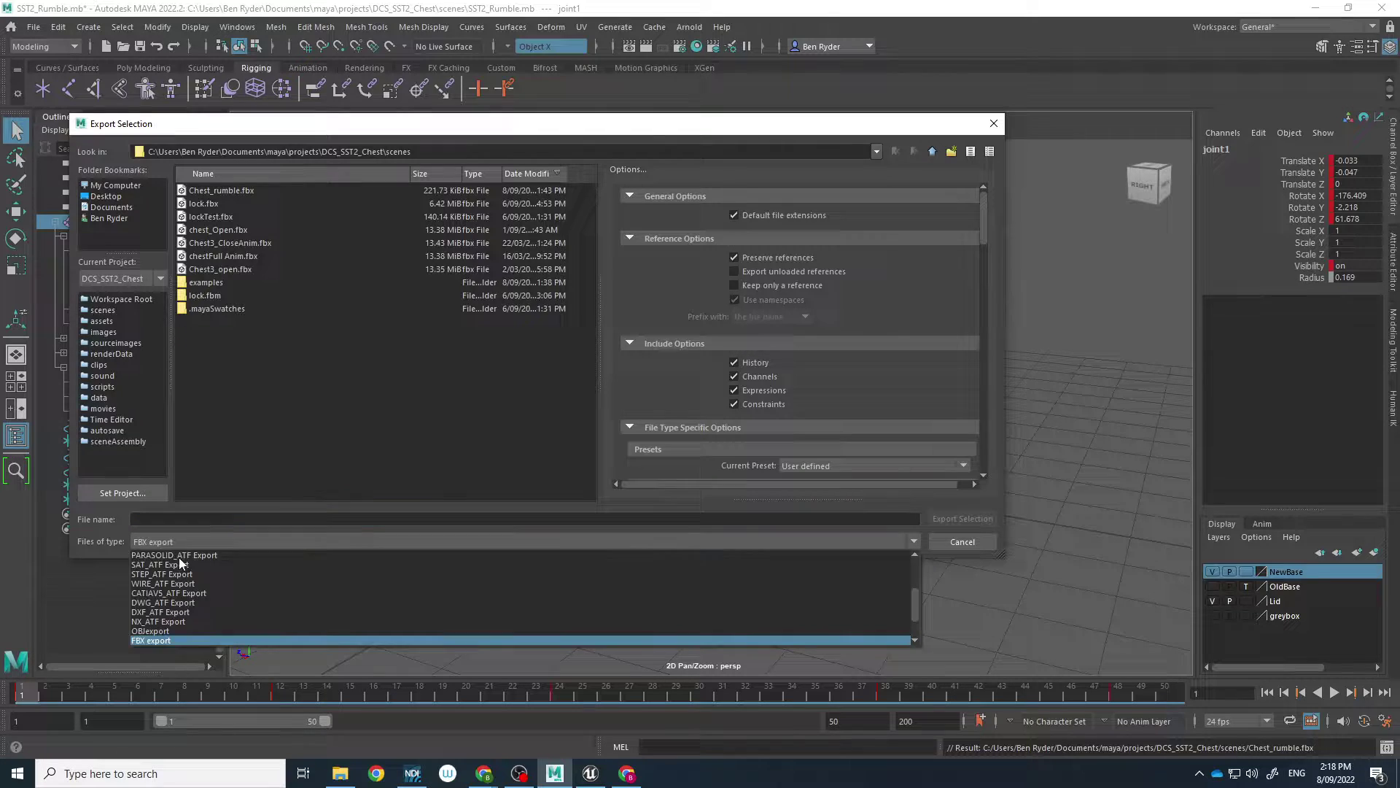
pyautogui.click(159, 640)
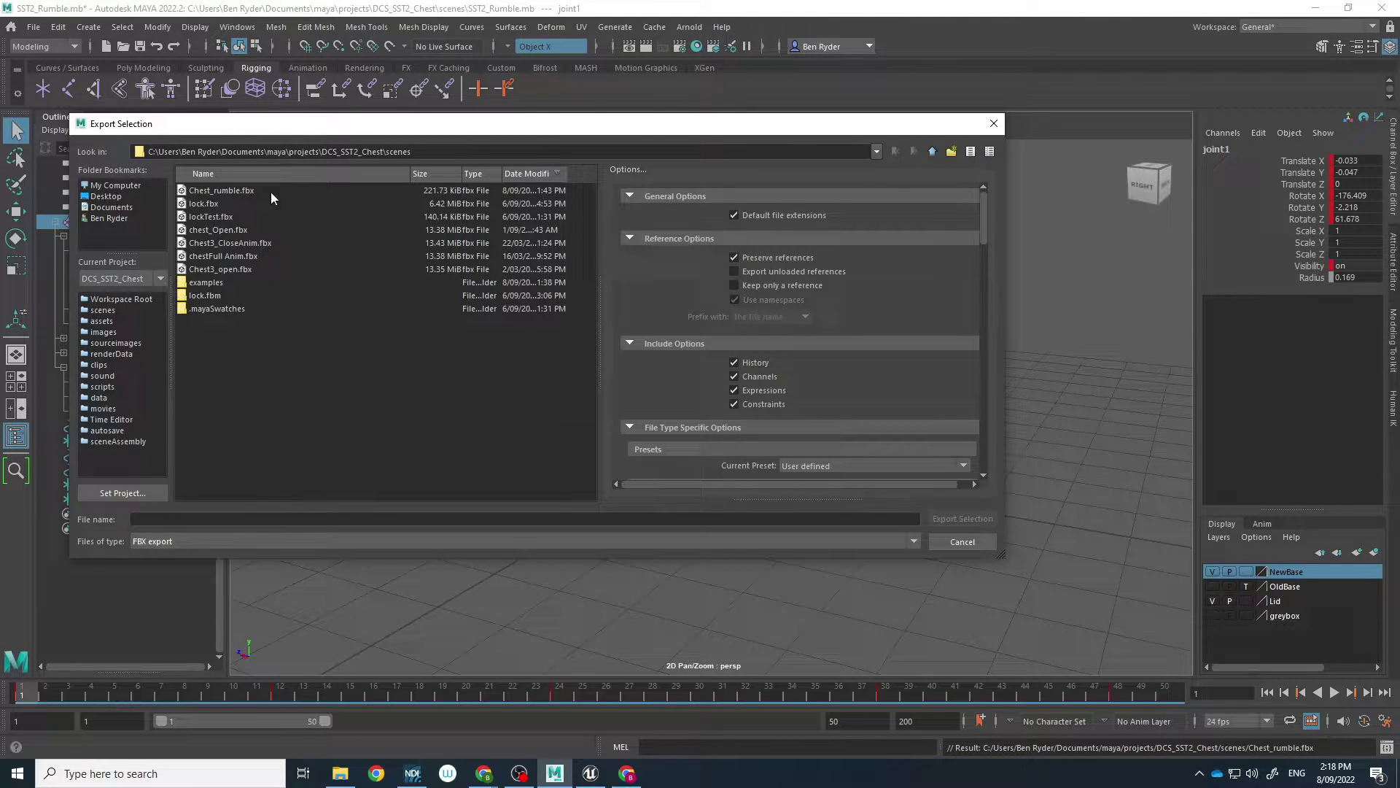
pyautogui.click(247, 518)
pyautogui.write('chest4')
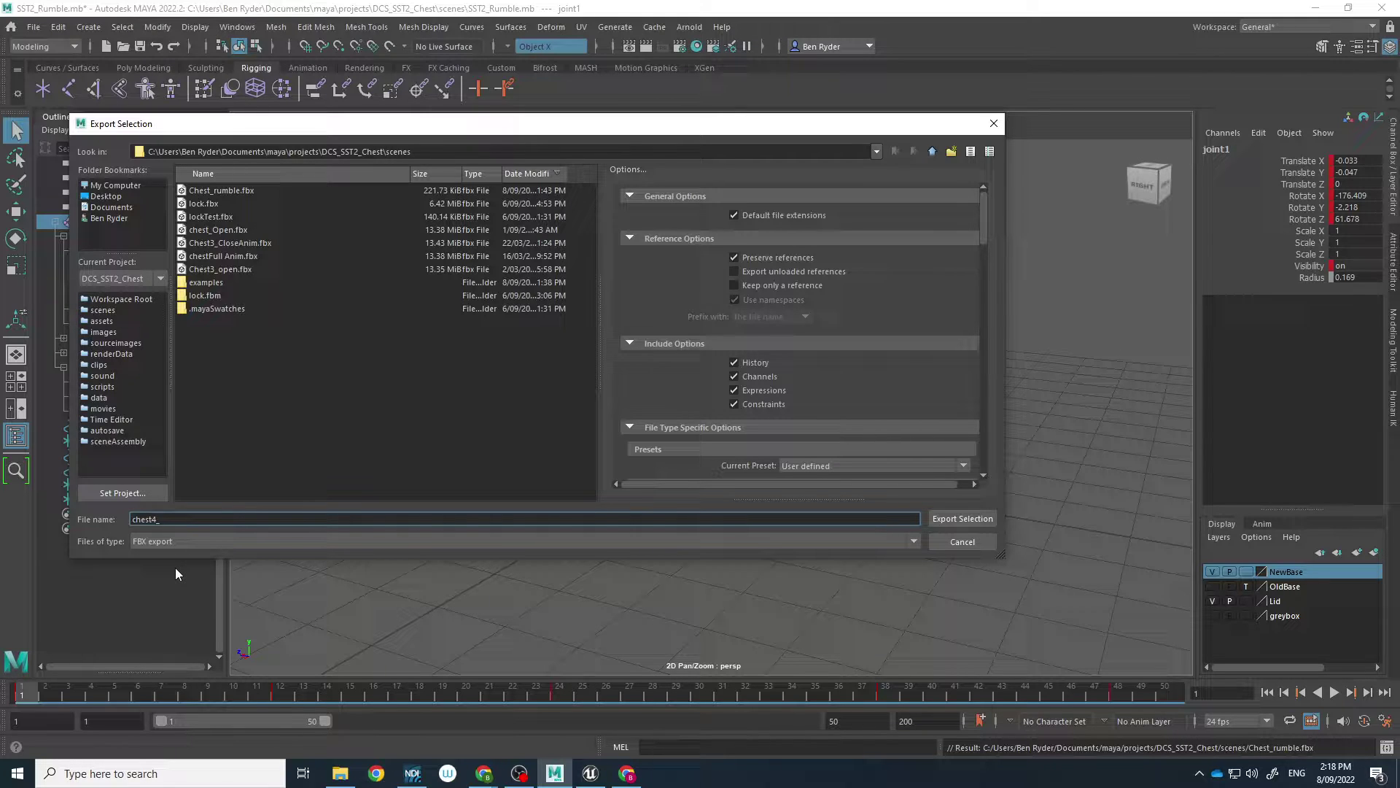
pyautogui.write('_Rumble')
# Step: Edit the end frame of the baked animation in the FBX options and export the selection
pyautogui.scroll(-10, 829, 339)
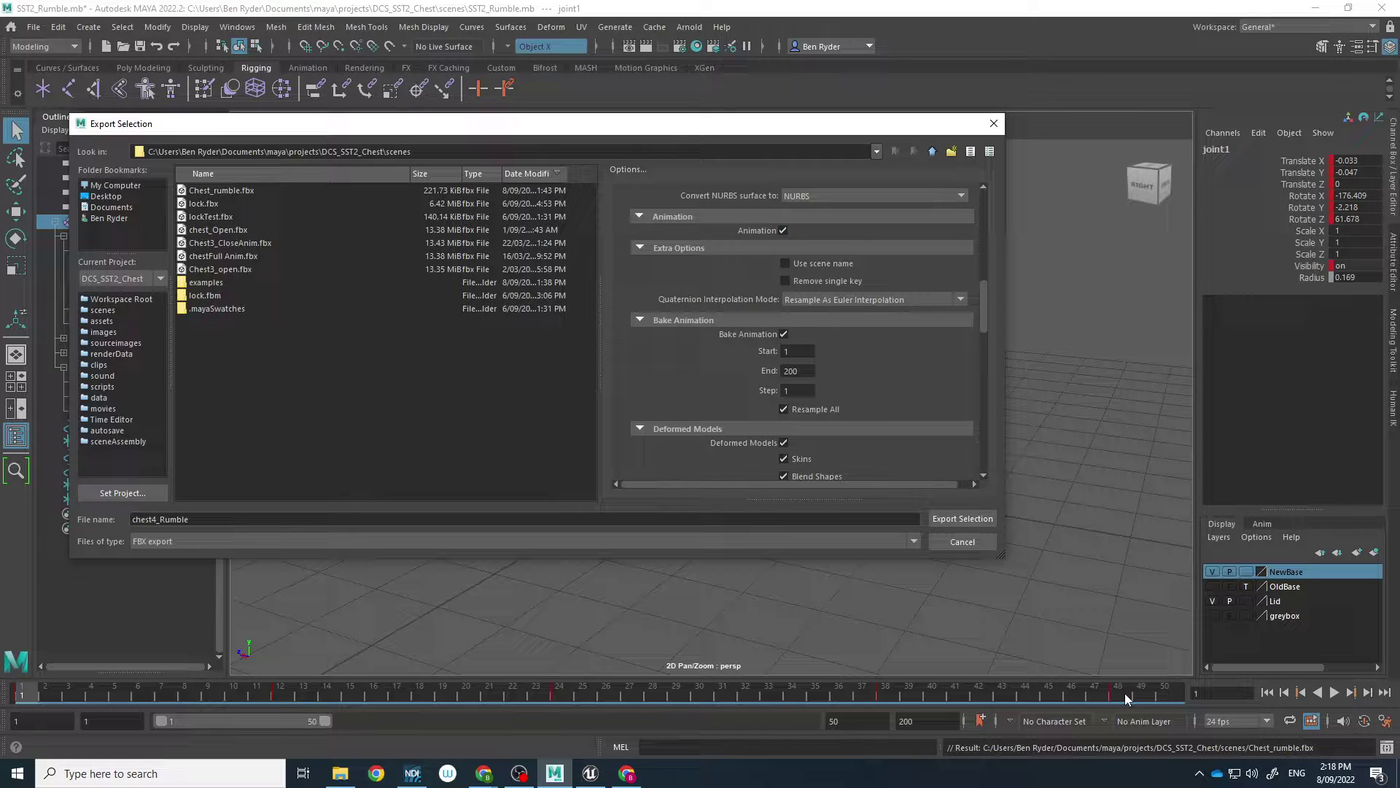
pyautogui.doubleClick(807, 369)
pyautogui.scroll(-10, 770, 378)
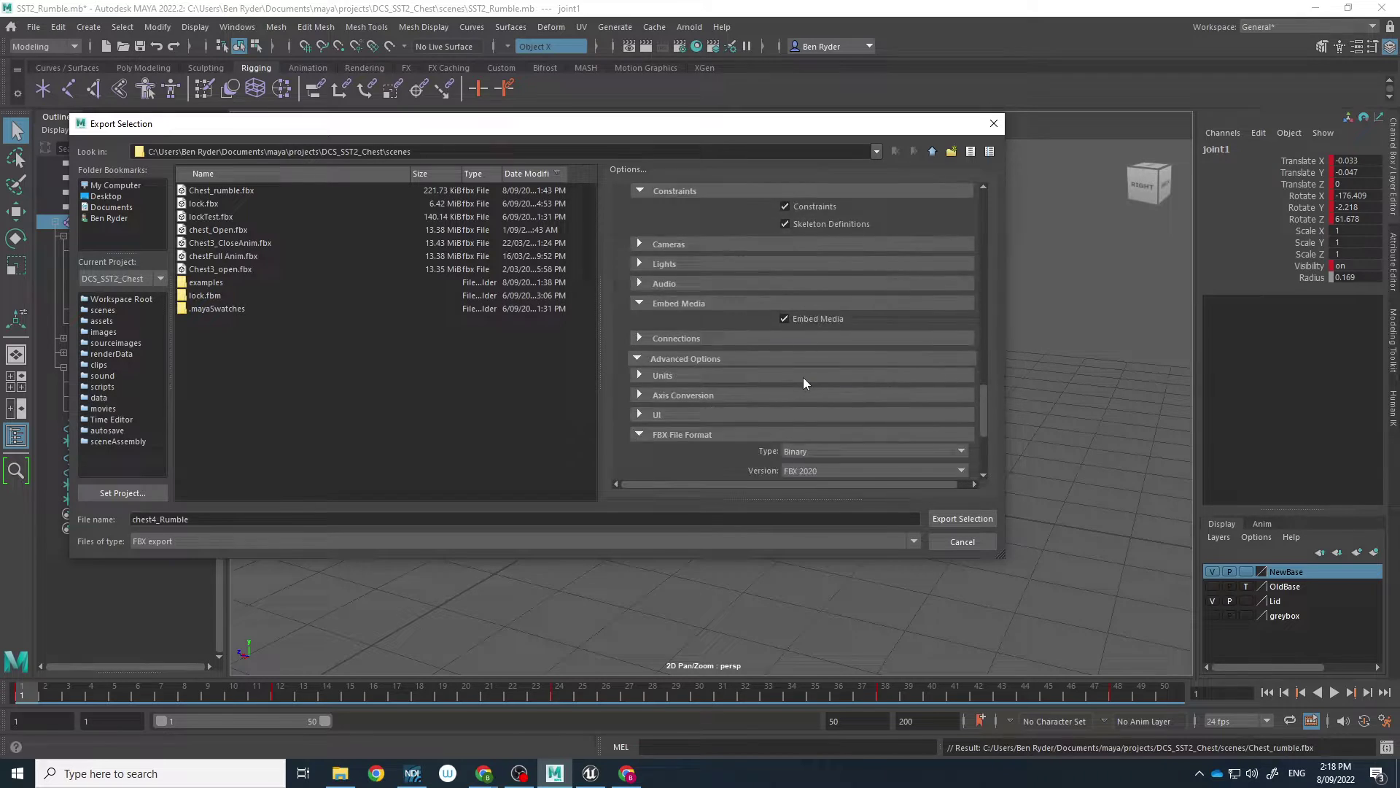
pyautogui.click(948, 519)
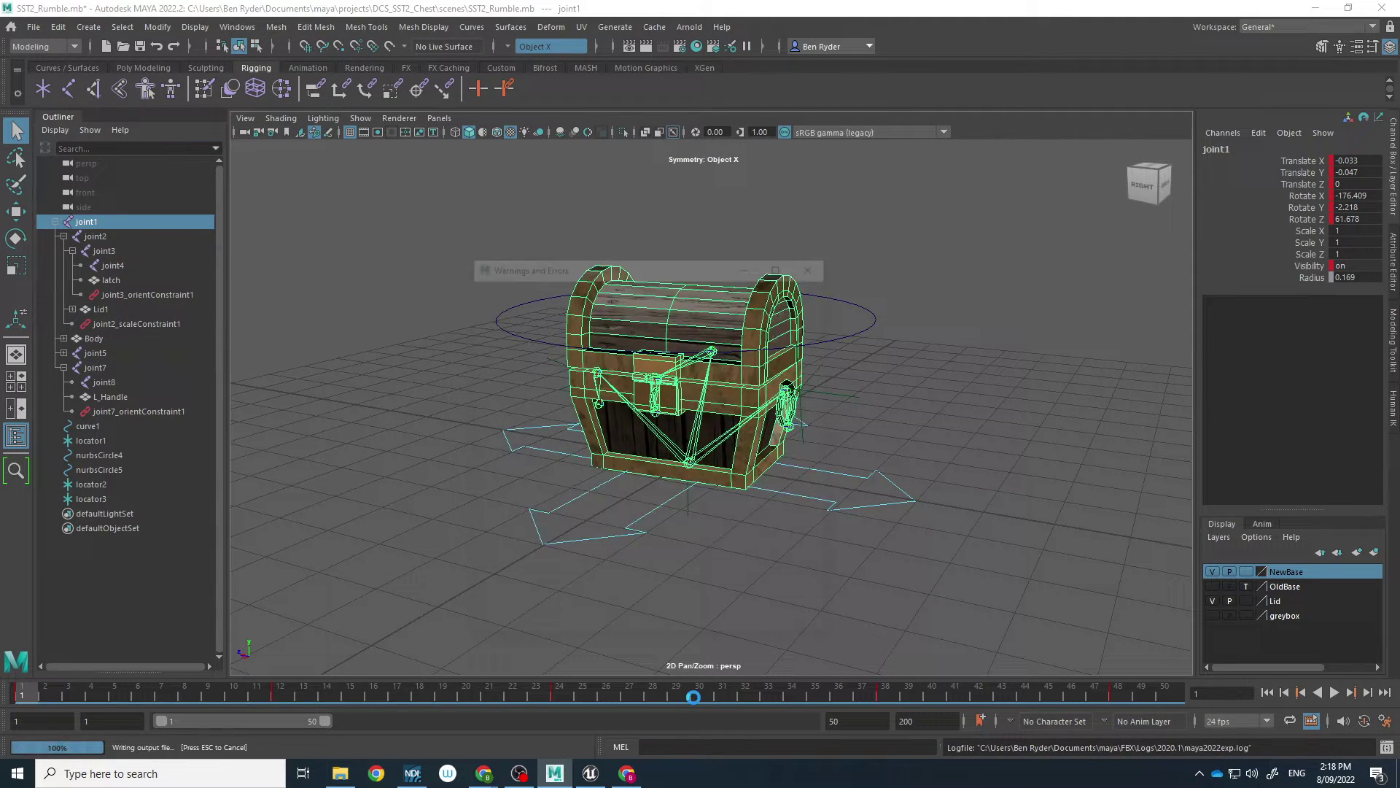
# Step: Review the export warnings about curve tangents, complex animation baking and embedded media, and close the list
pyautogui.click(620, 316)
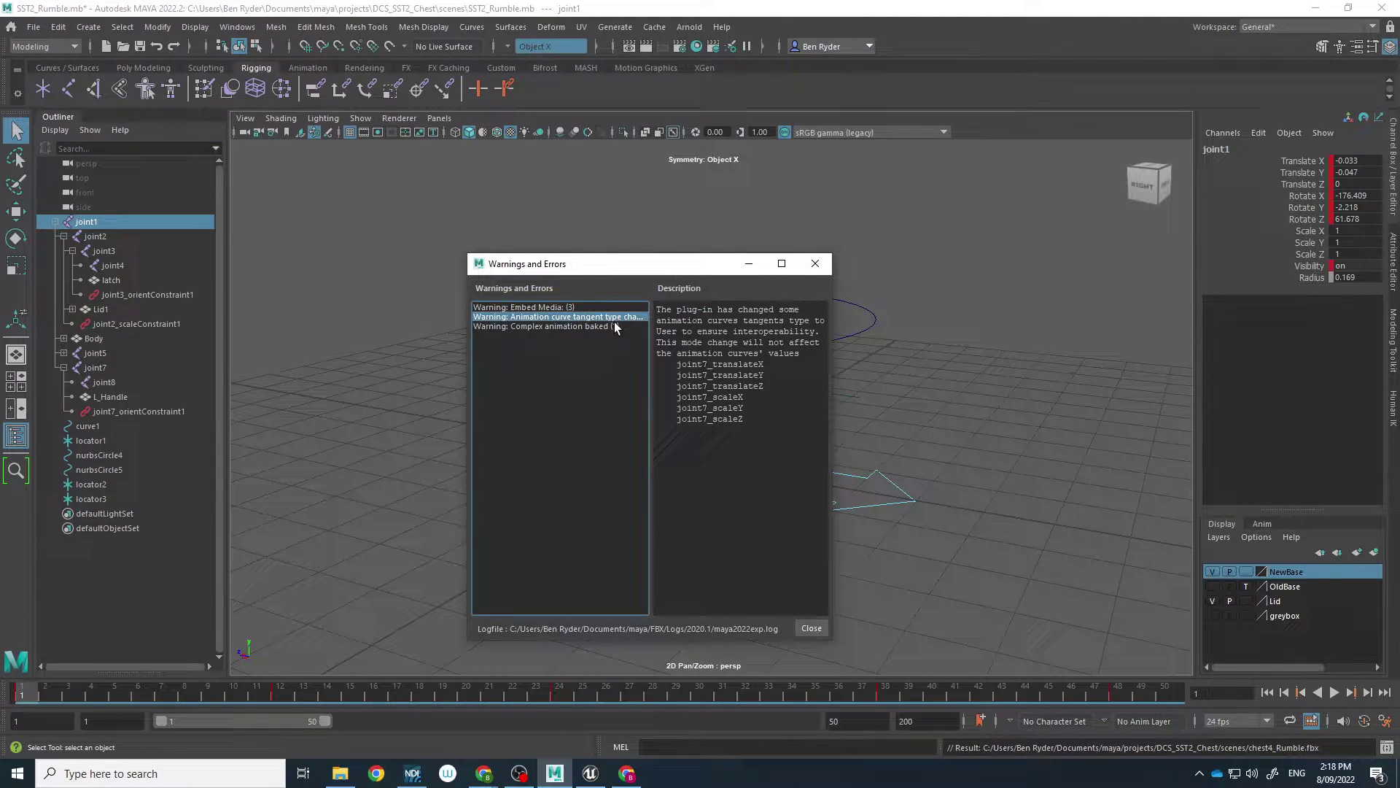
pyautogui.click(617, 326)
pyautogui.click(611, 307)
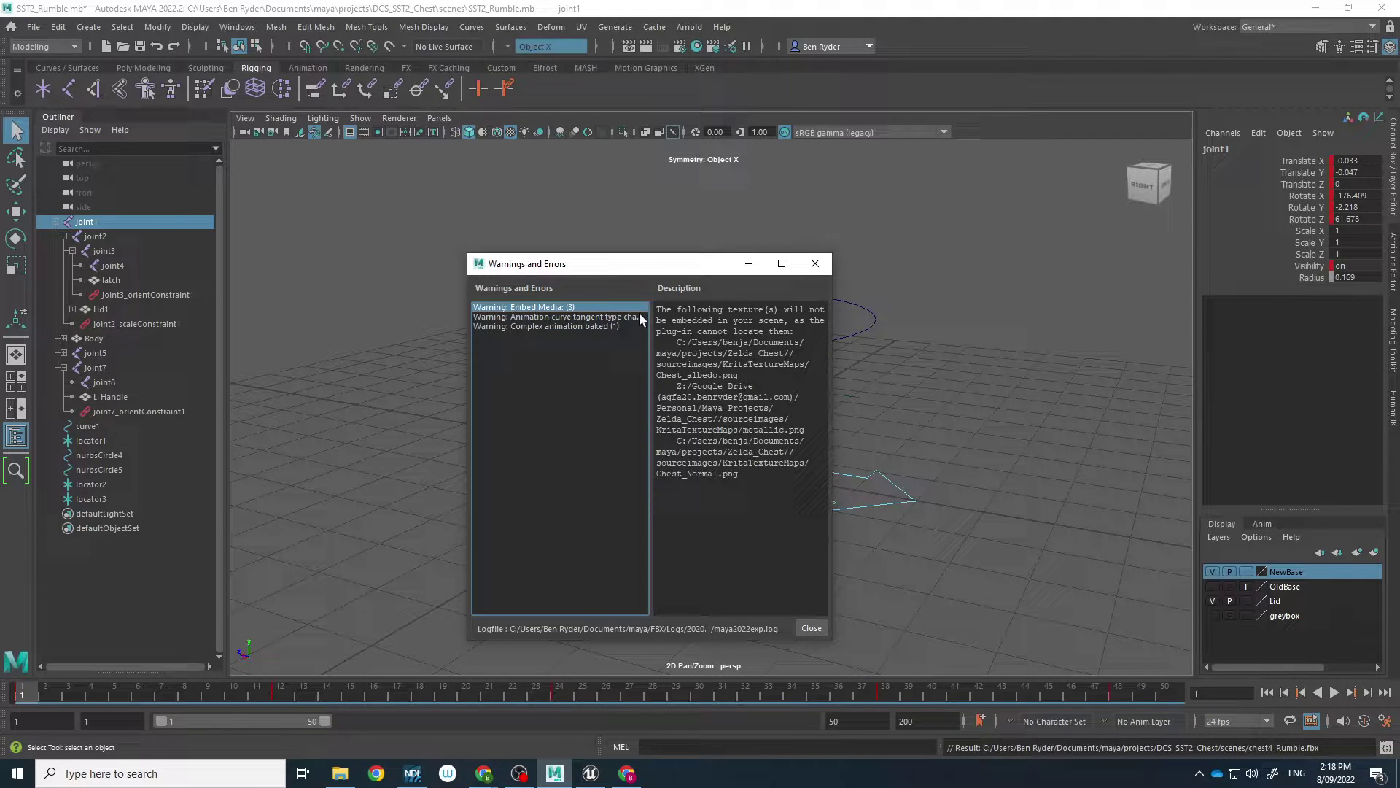
pyautogui.click(815, 263)
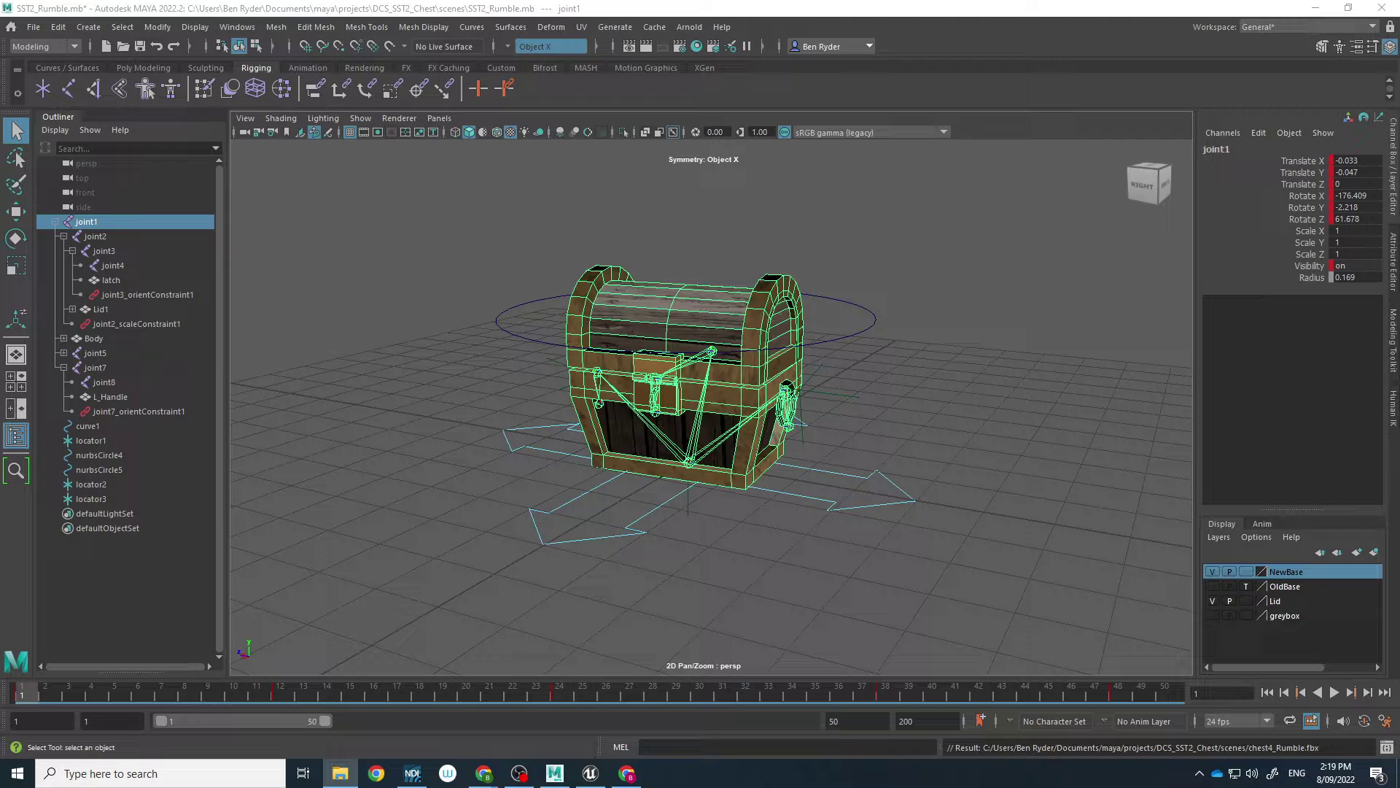
# Step: In File Explorer, open the scenes folder of the DCS_SST2_Chest project under Documents, maya, projects
pyautogui.click(339, 773)
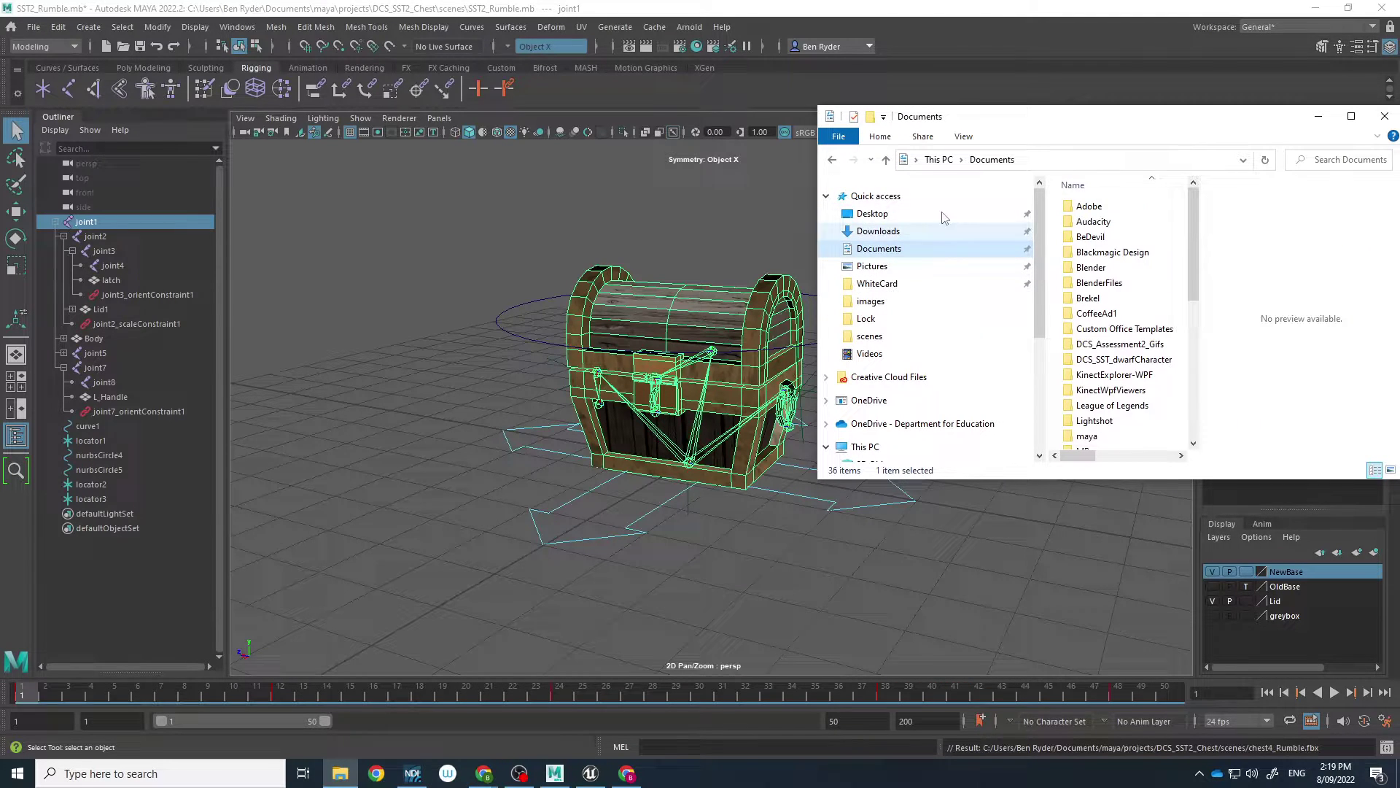
pyautogui.scroll(-4, 1112, 295)
pyautogui.doubleClick(1116, 260)
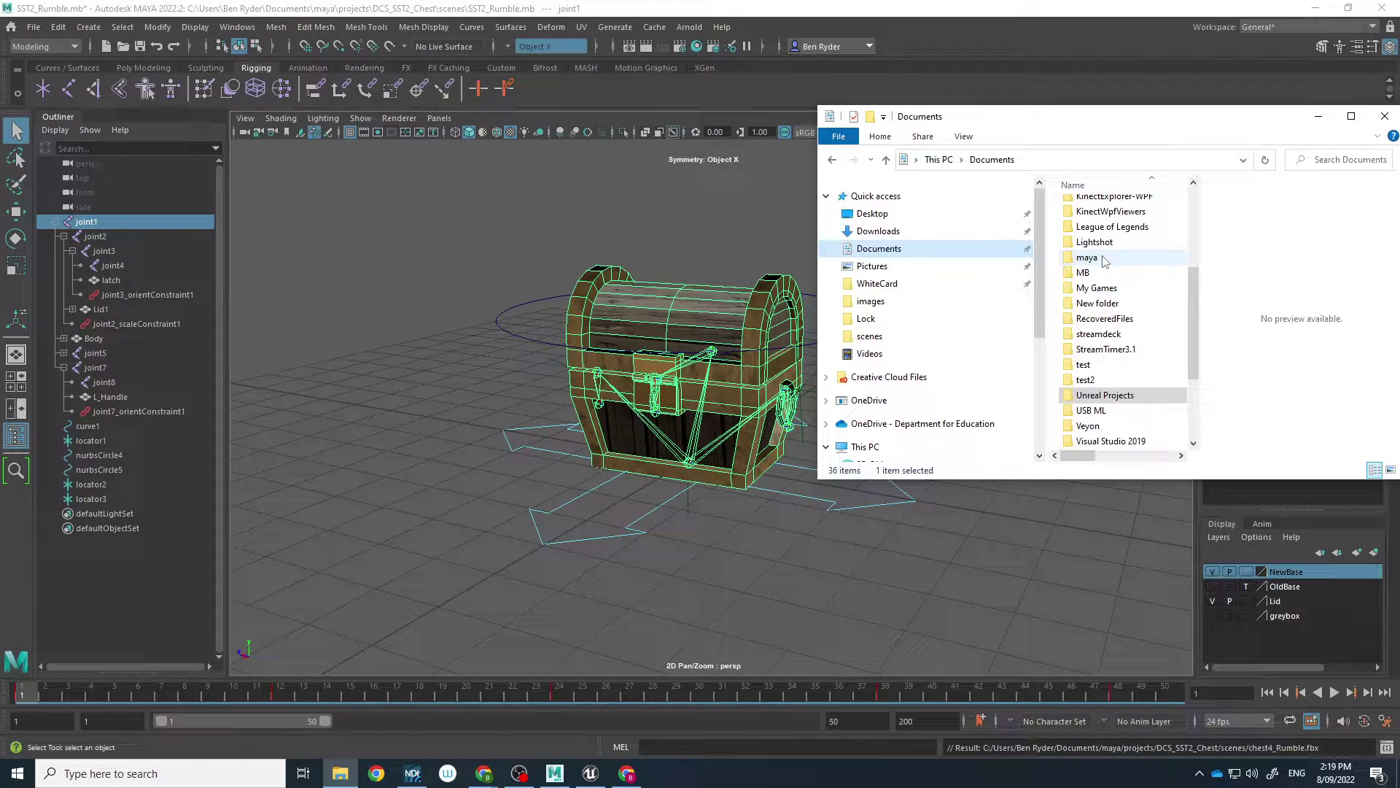
pyautogui.doubleClick(1093, 237)
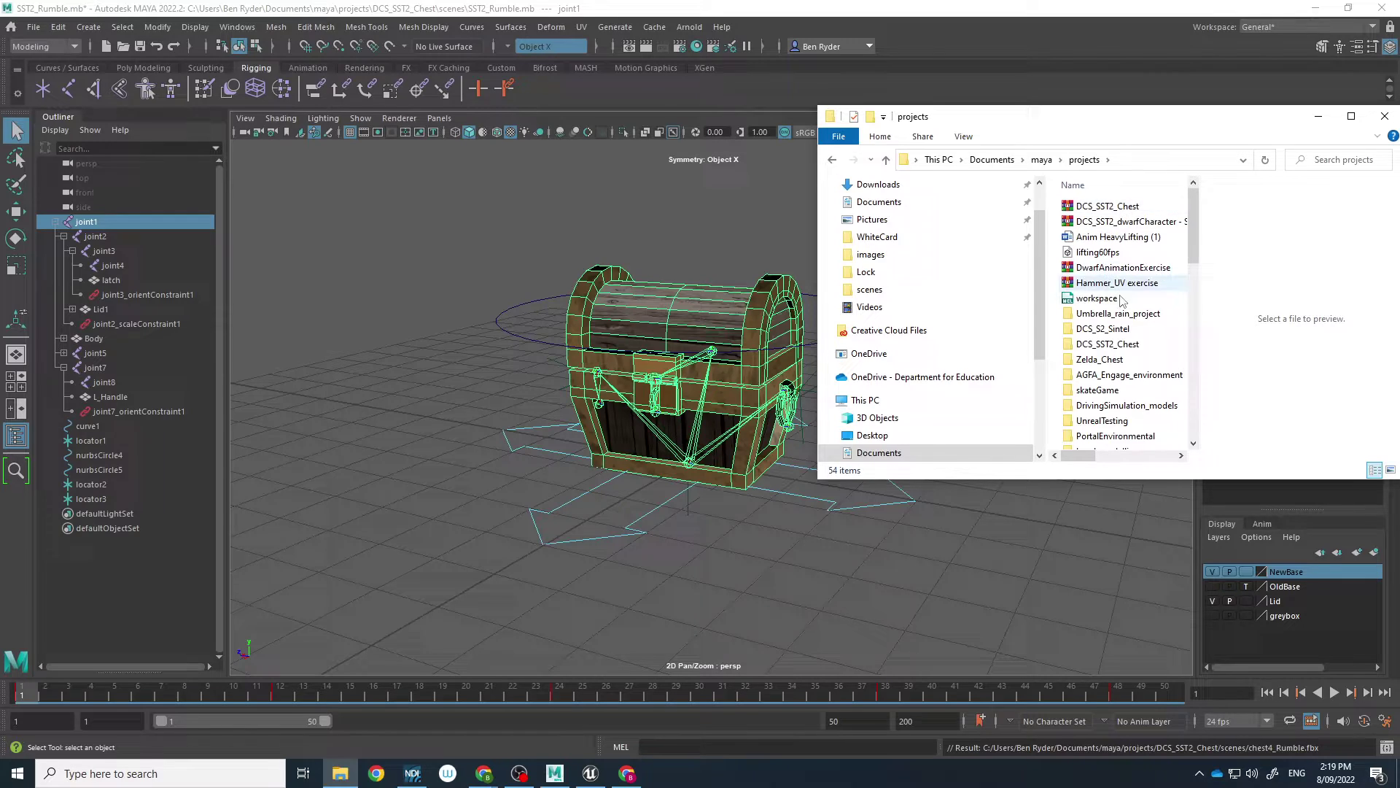
pyautogui.click(1136, 345)
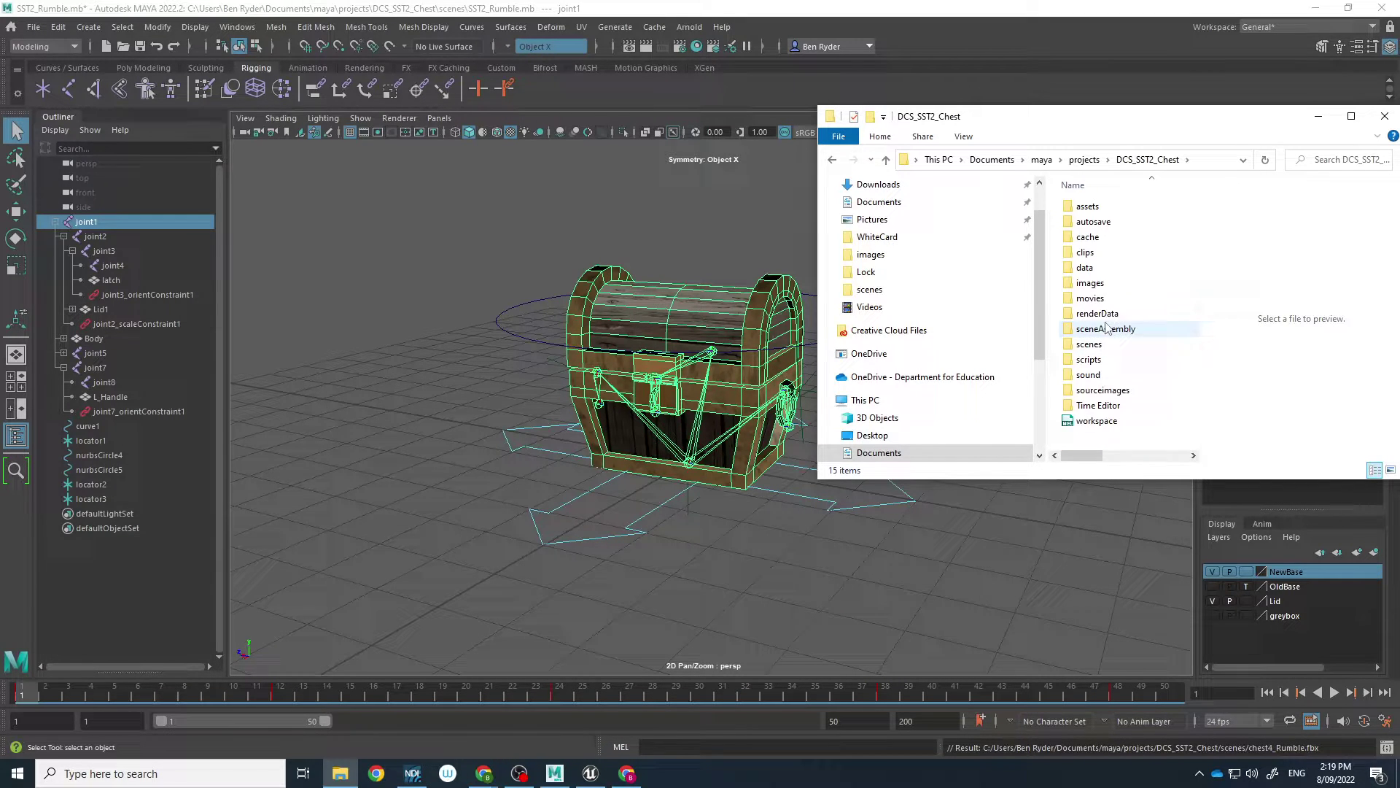
pyautogui.doubleClick(1097, 343)
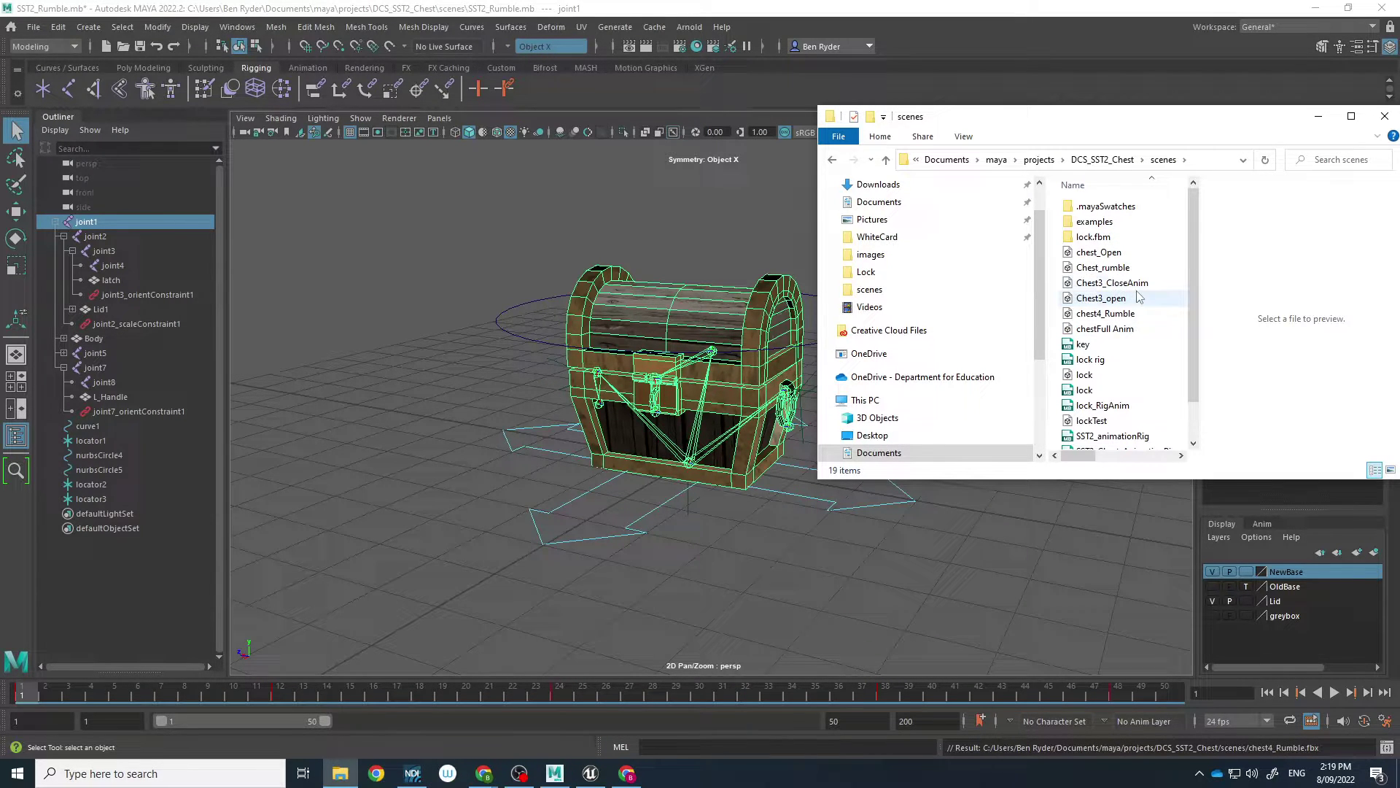
# Step: Open chest4_Rumble in Autodesk FBX Review, play its animation from several angles, and close the viewer and minimize the folder window
pyautogui.click(1115, 315)
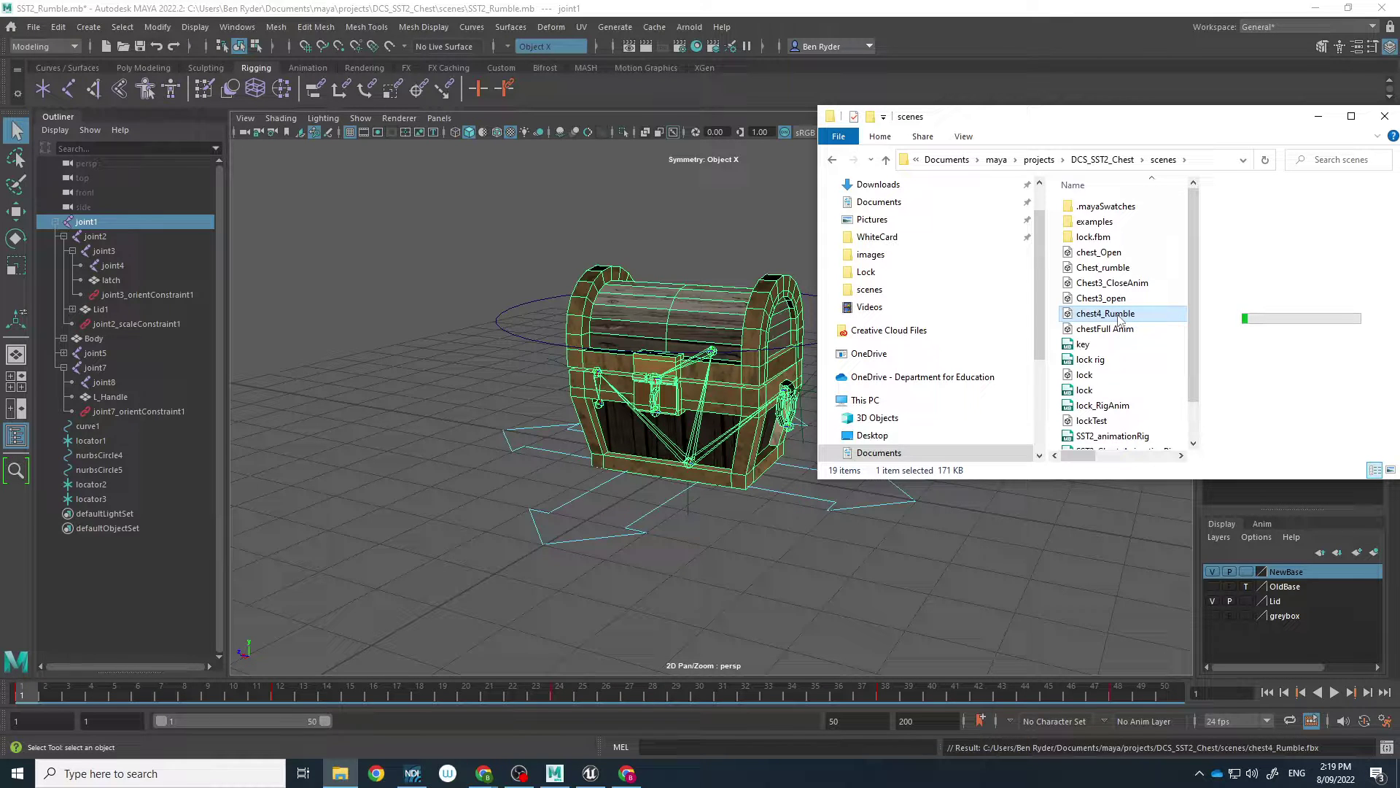
pyautogui.rightClick(1119, 319)
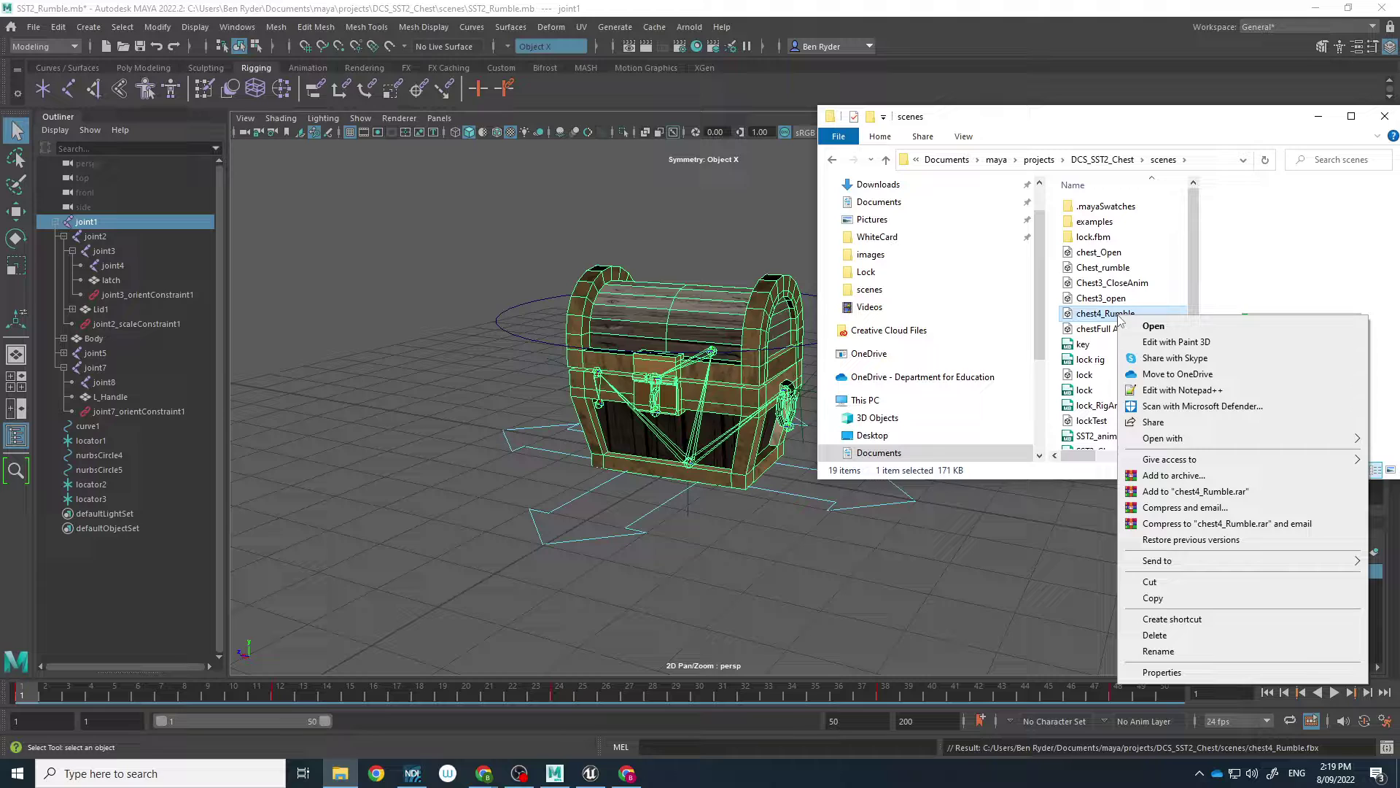
pyautogui.moveTo(1138, 437)
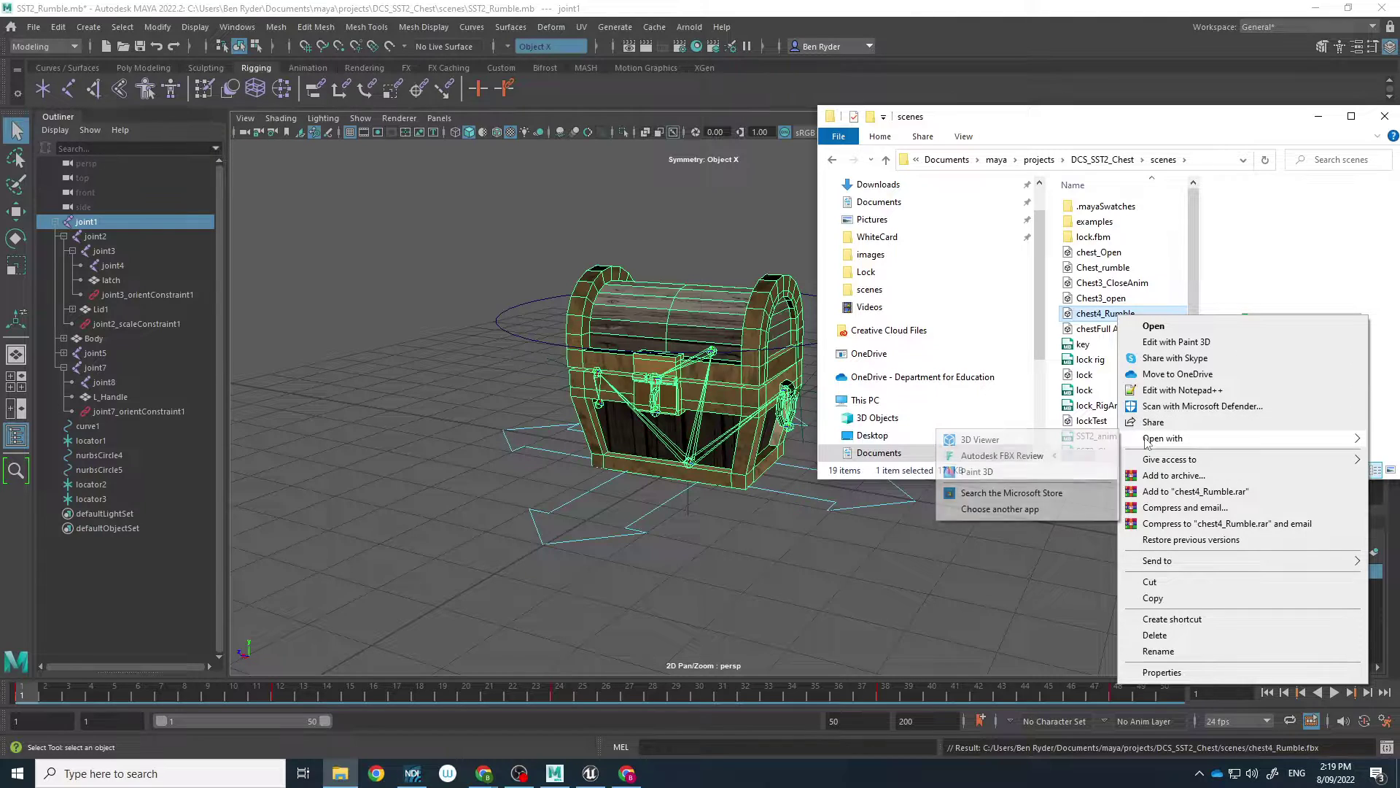
pyautogui.click(1011, 461)
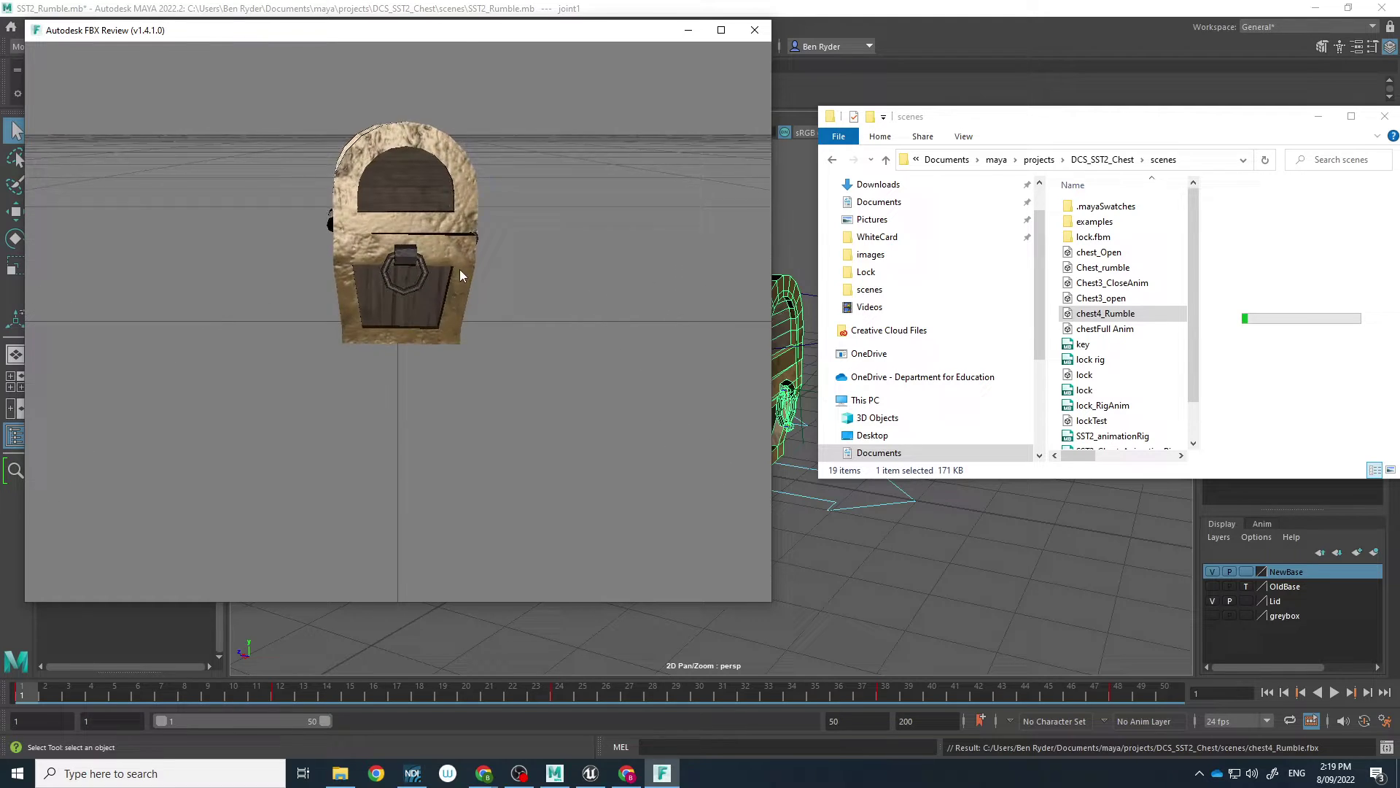
pyautogui.moveTo(563, 278); pyautogui.dragTo(319, 273)
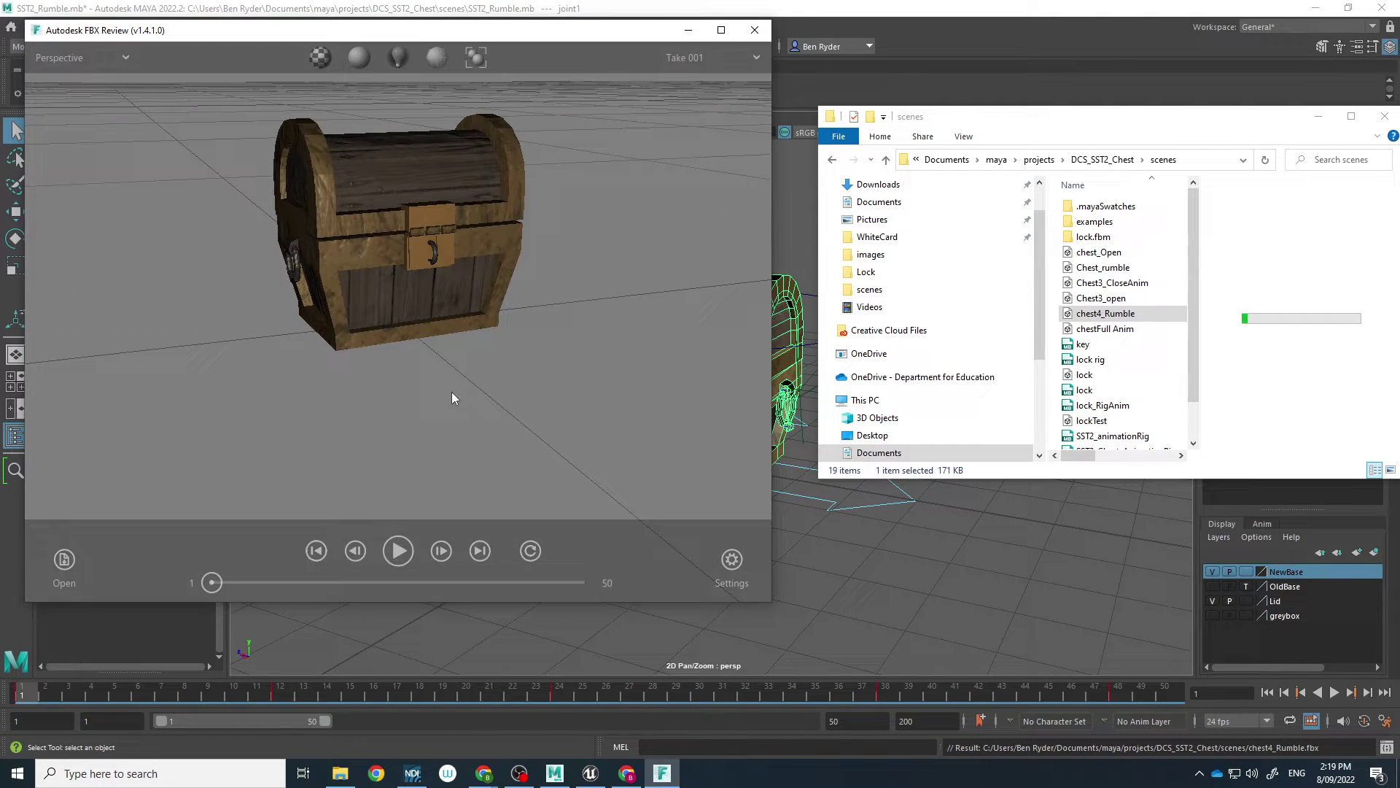
pyautogui.click(410, 554)
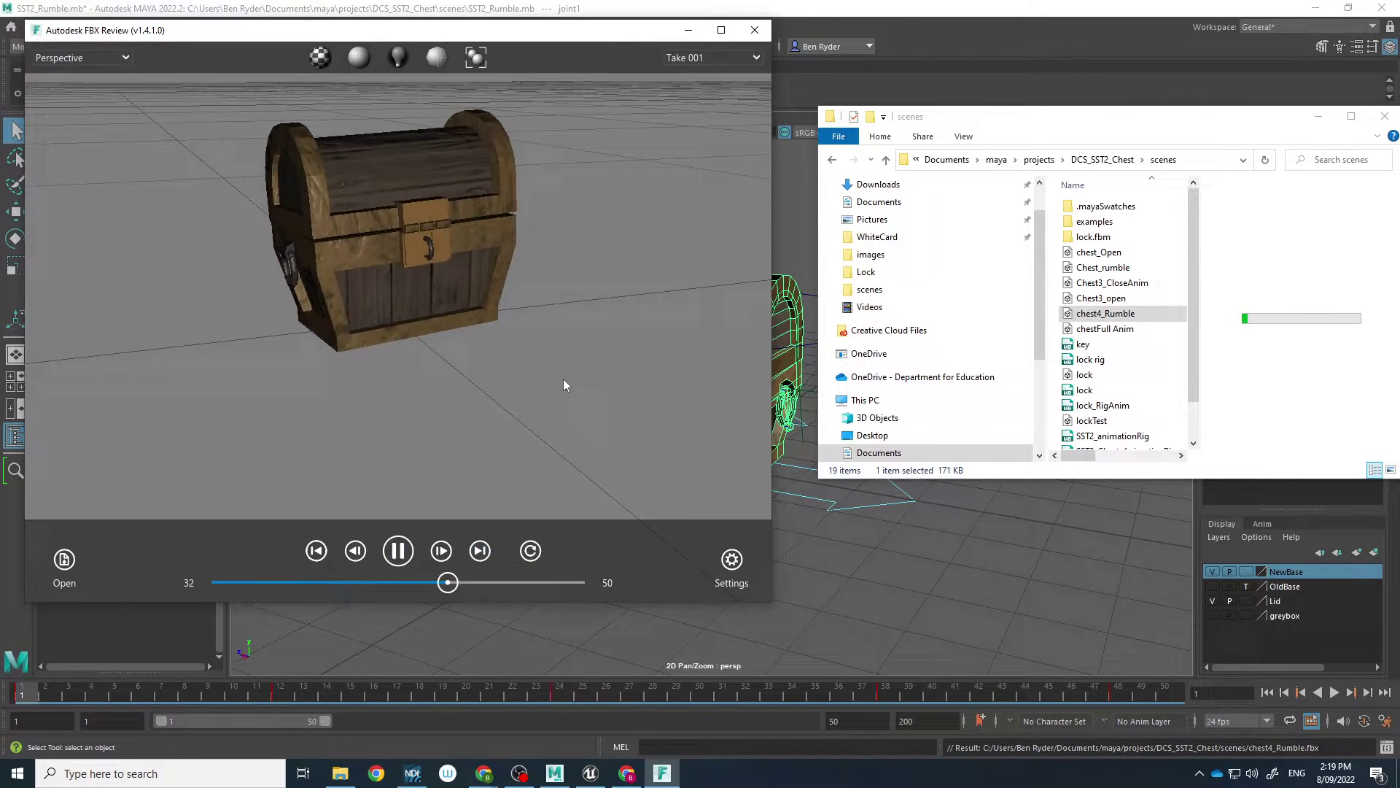
pyautogui.moveTo(508, 360); pyautogui.dragTo(415, 406)
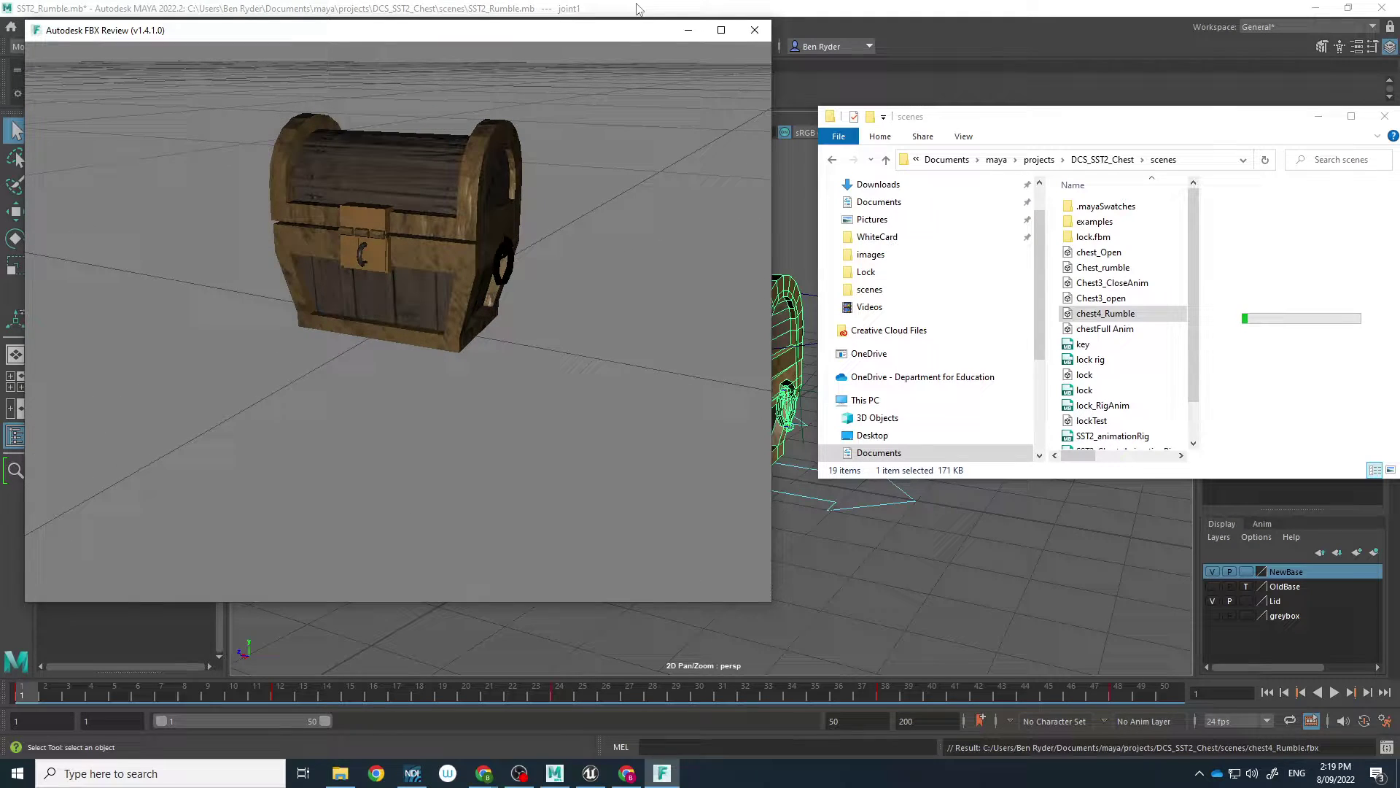
pyautogui.click(752, 30)
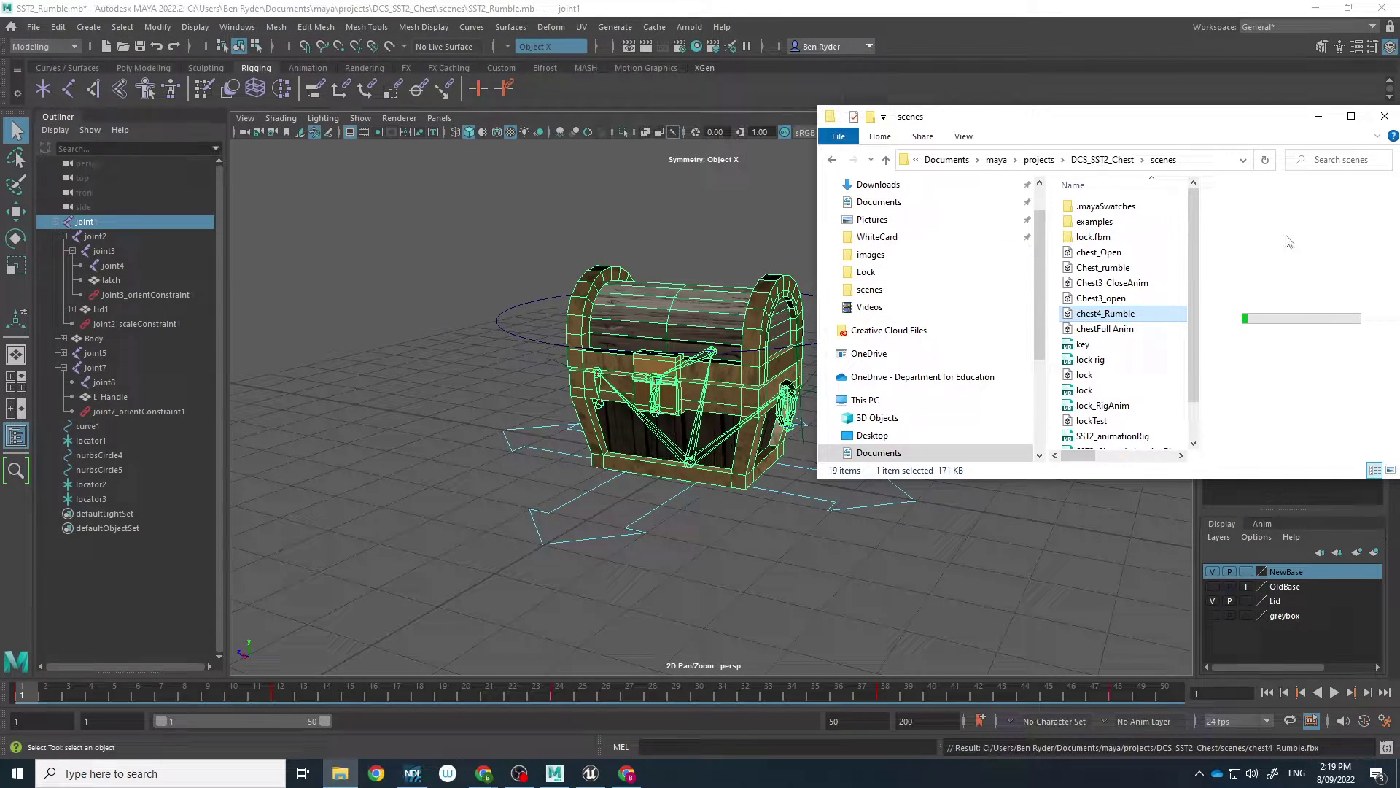
pyautogui.click(1318, 120)
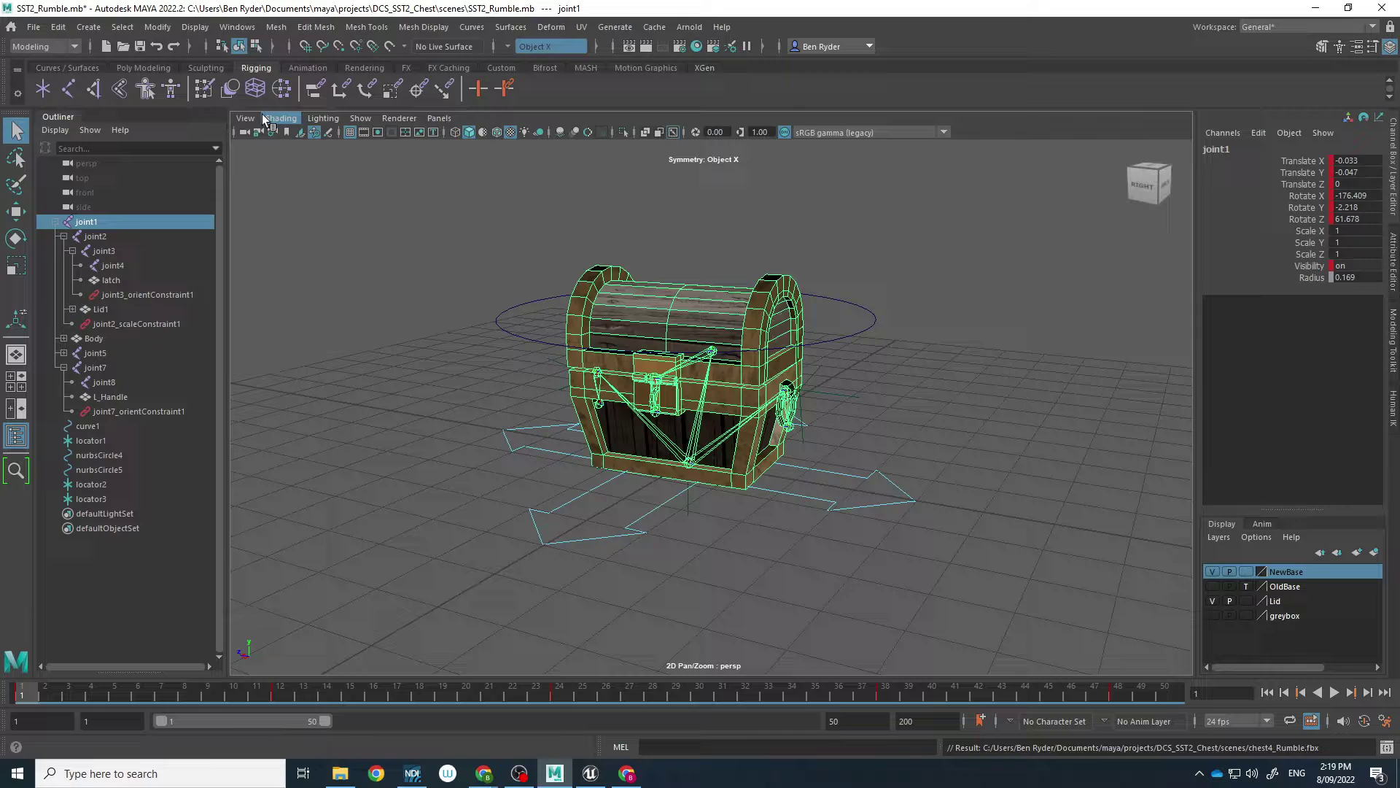
# Step: Look over the existing Chest3_open and chest_Open files in the scenes folder and minimize the folder window
pyautogui.click(340, 773)
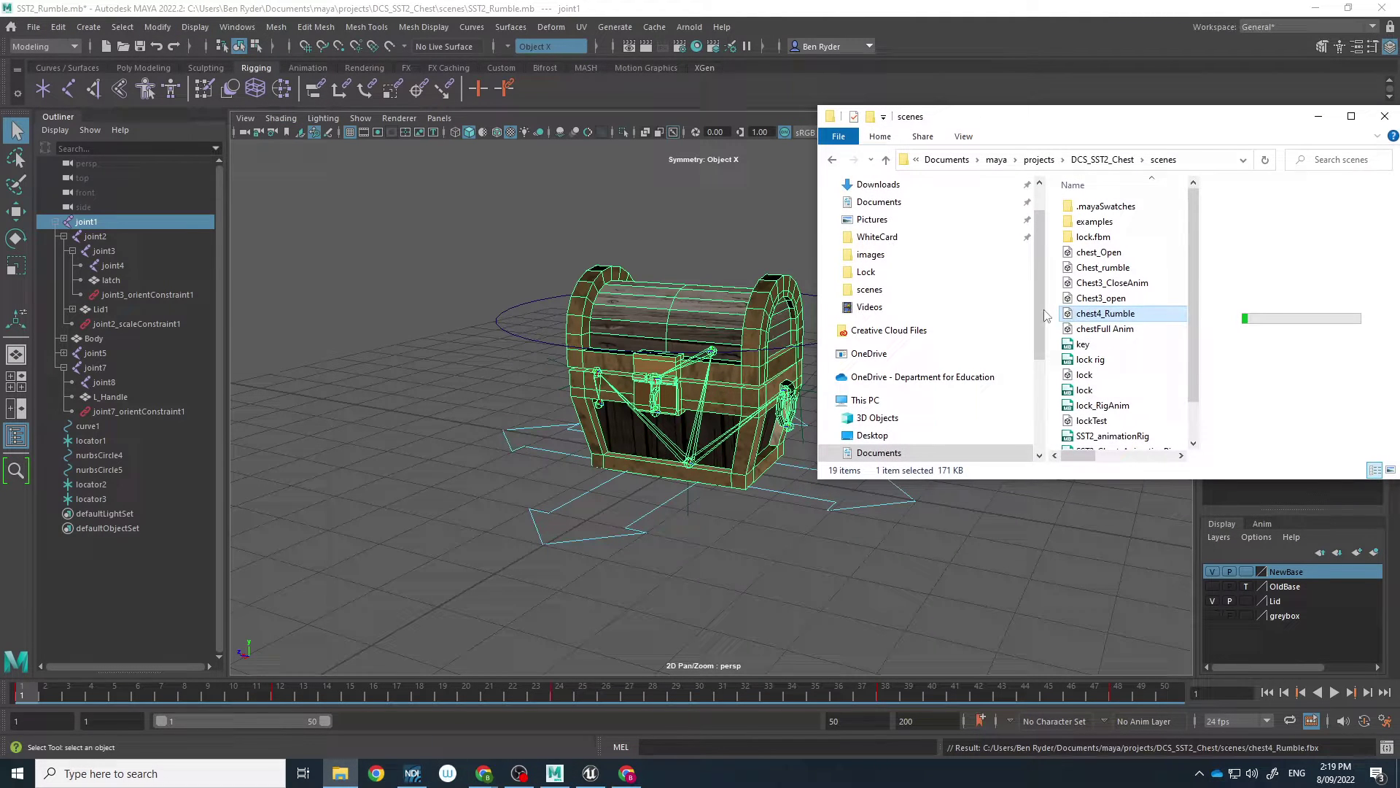
pyautogui.click(1127, 299)
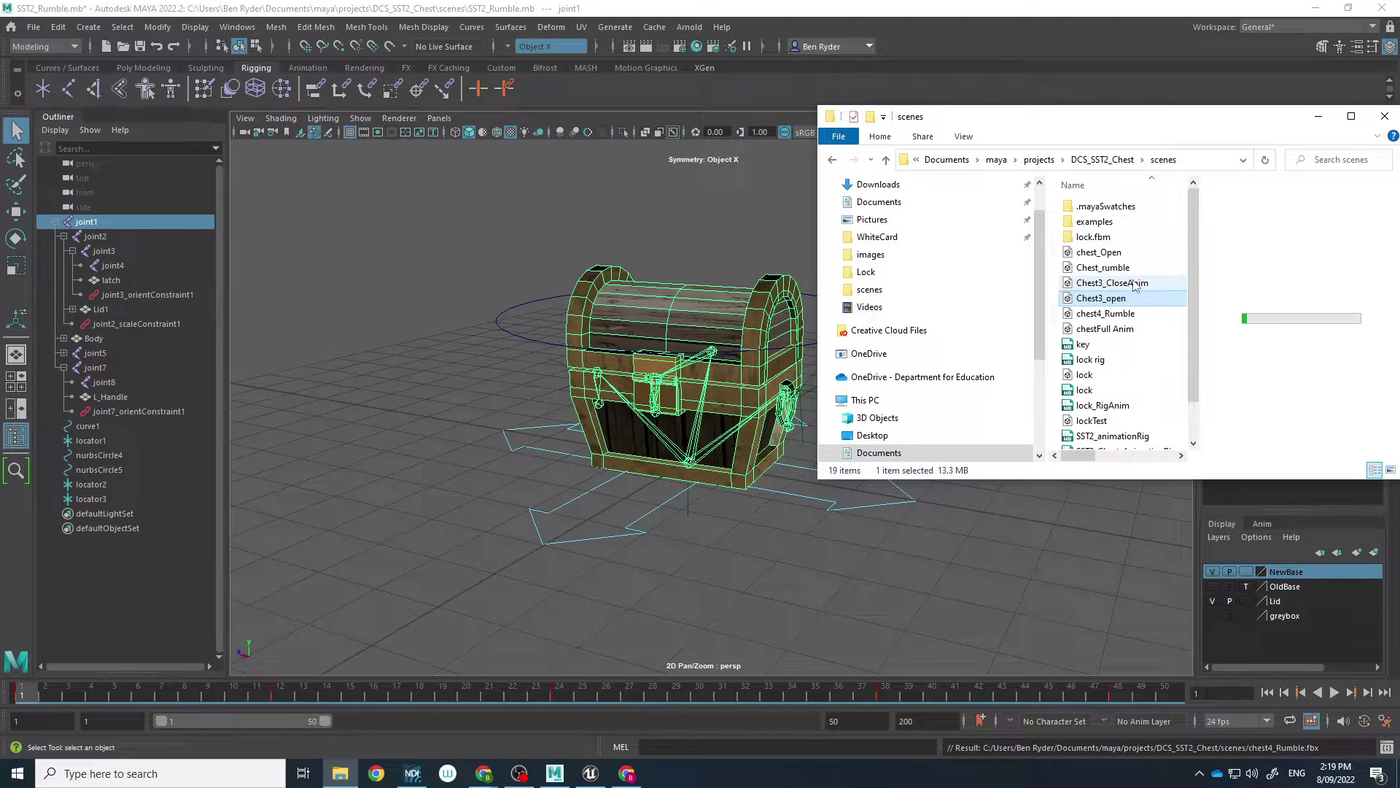
pyautogui.click(1136, 254)
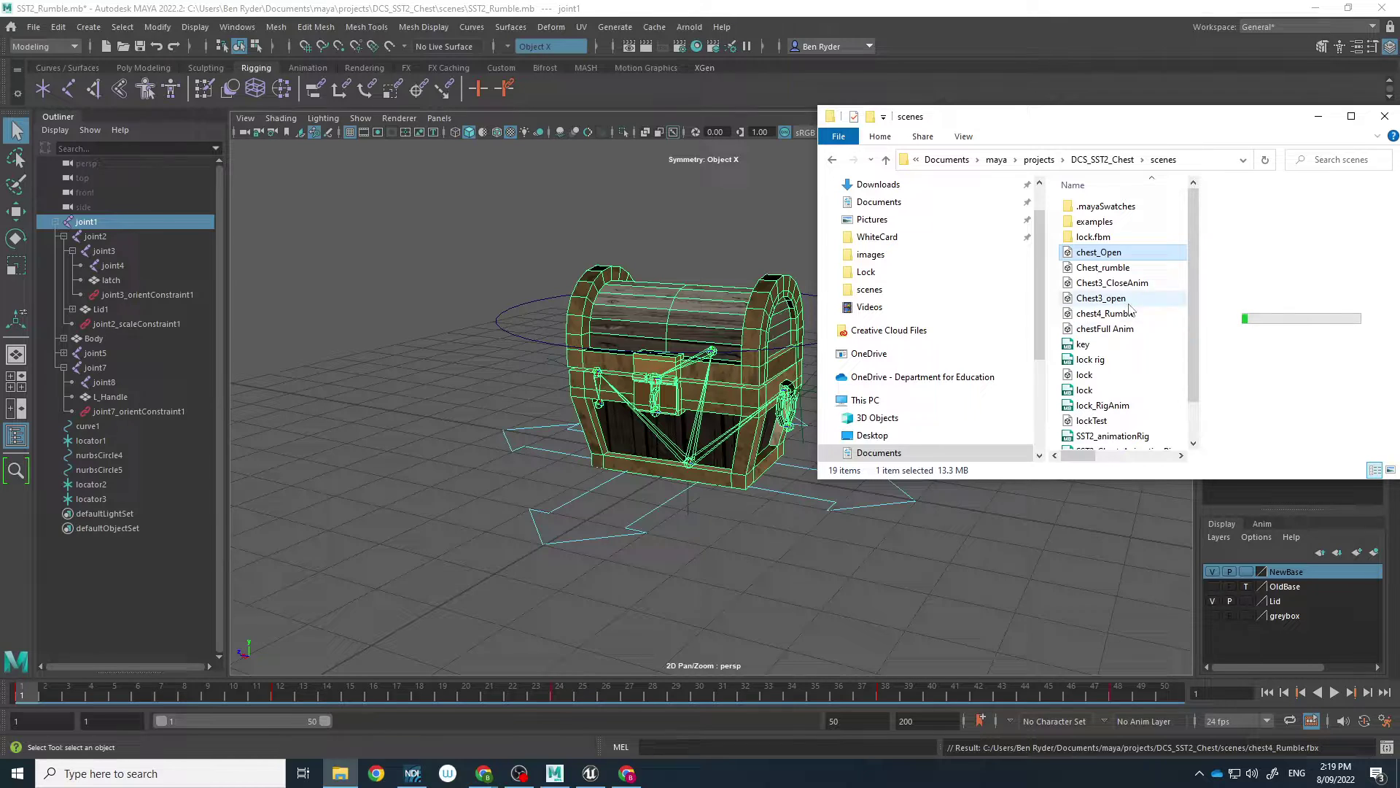
pyautogui.click(1318, 115)
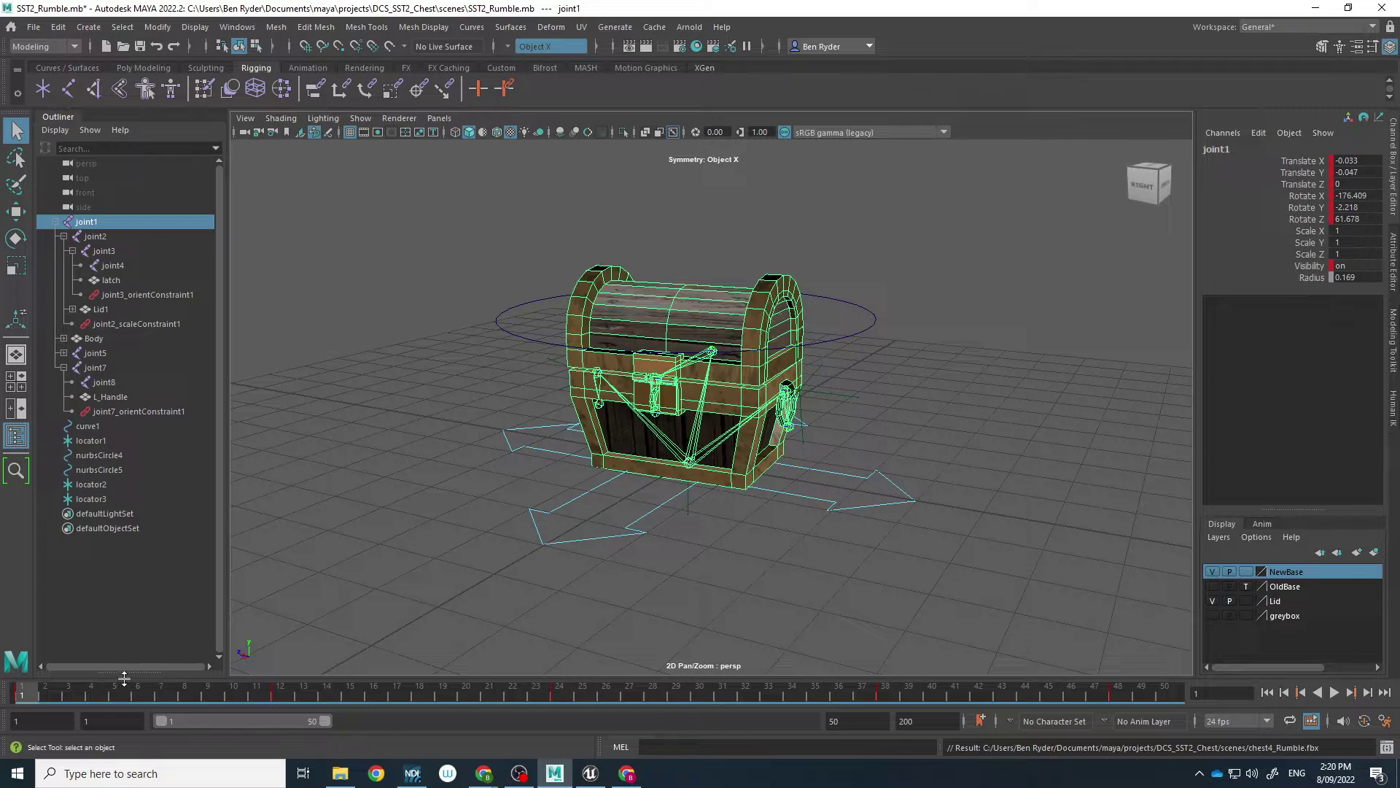
# Step: In Maya, save the current SST2_Rumble scene under its existing name
pyautogui.click(34, 27)
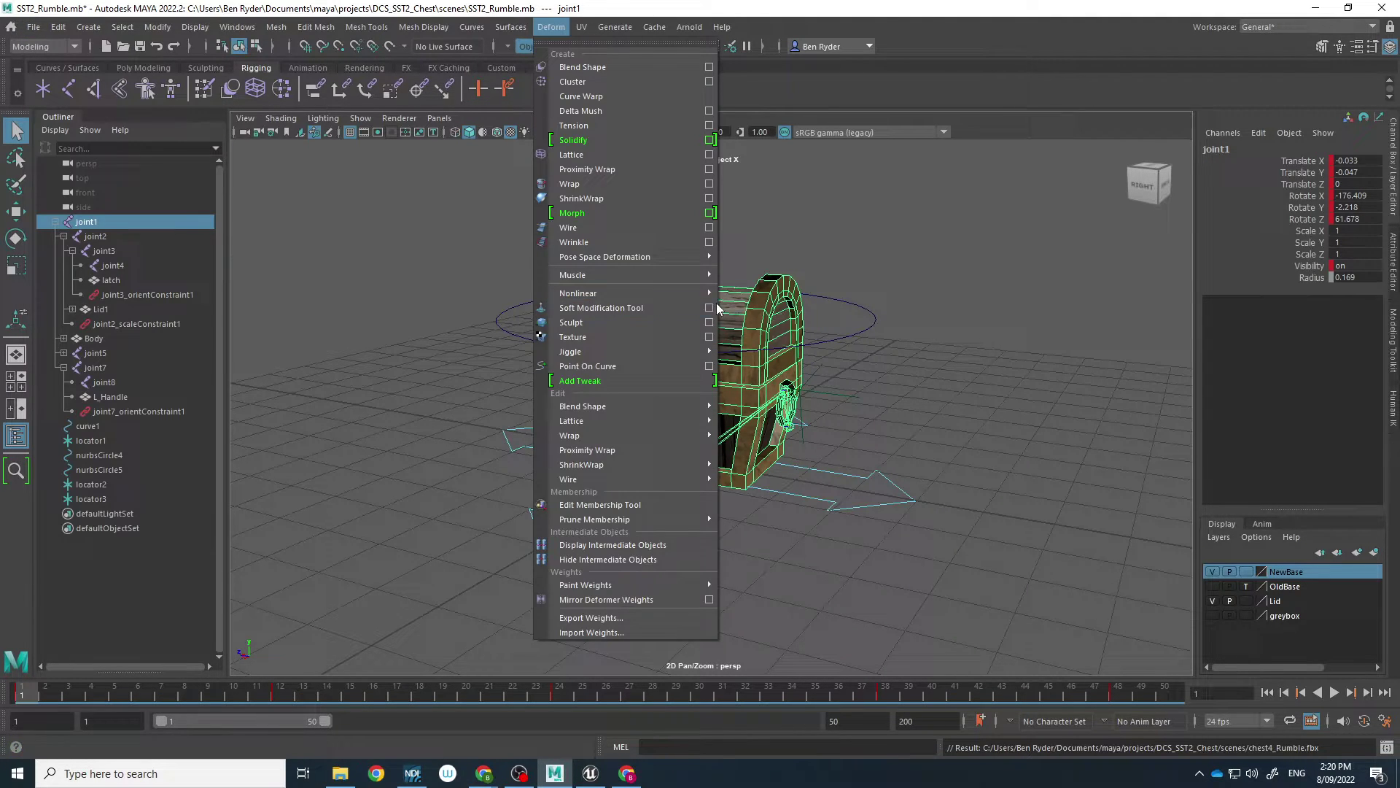
pyautogui.moveTo(34, 27)
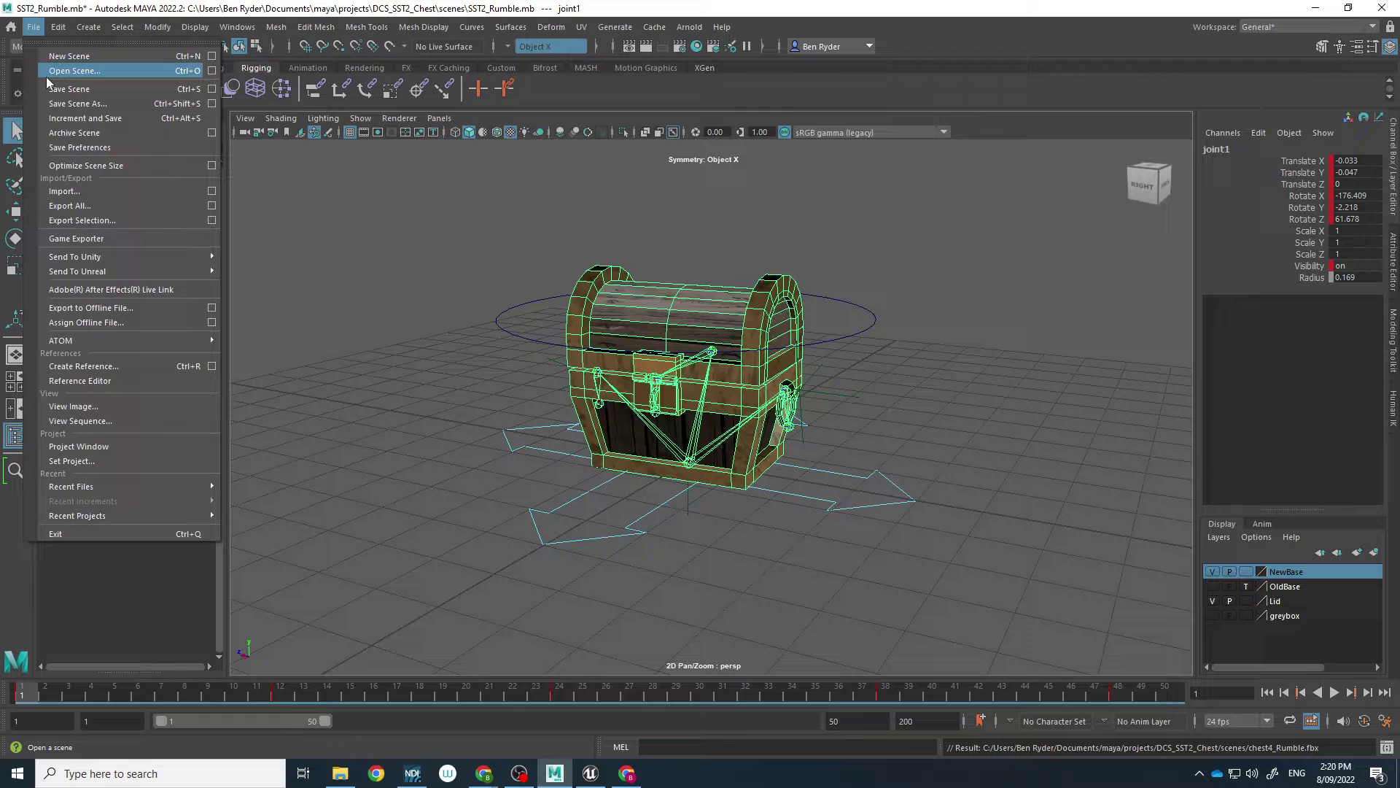
pyautogui.click(110, 89)
pyautogui.click(667, 398)
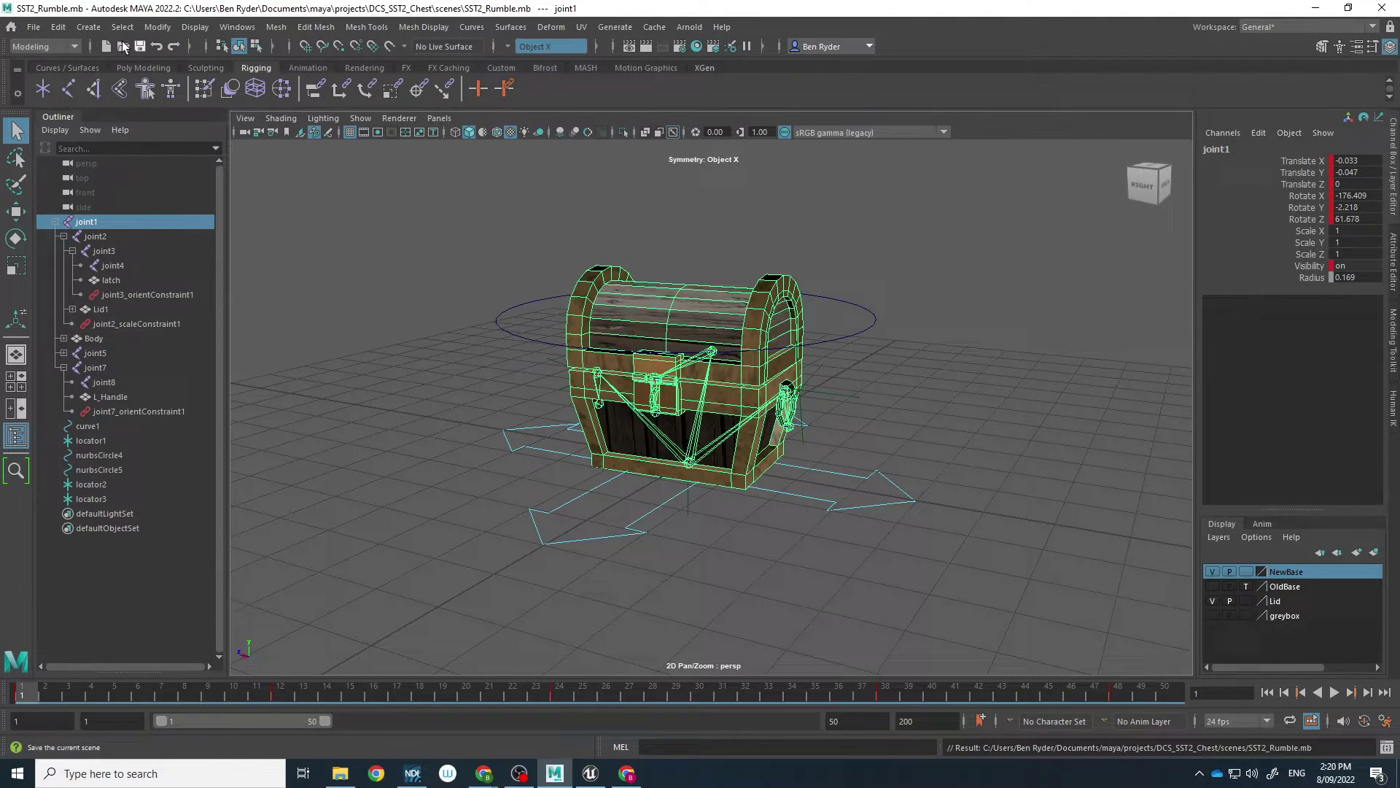
# Step: Save a copy of the scene under the name SST2_open4 in the scenes folder
pyautogui.click(34, 27)
pyautogui.click(110, 104)
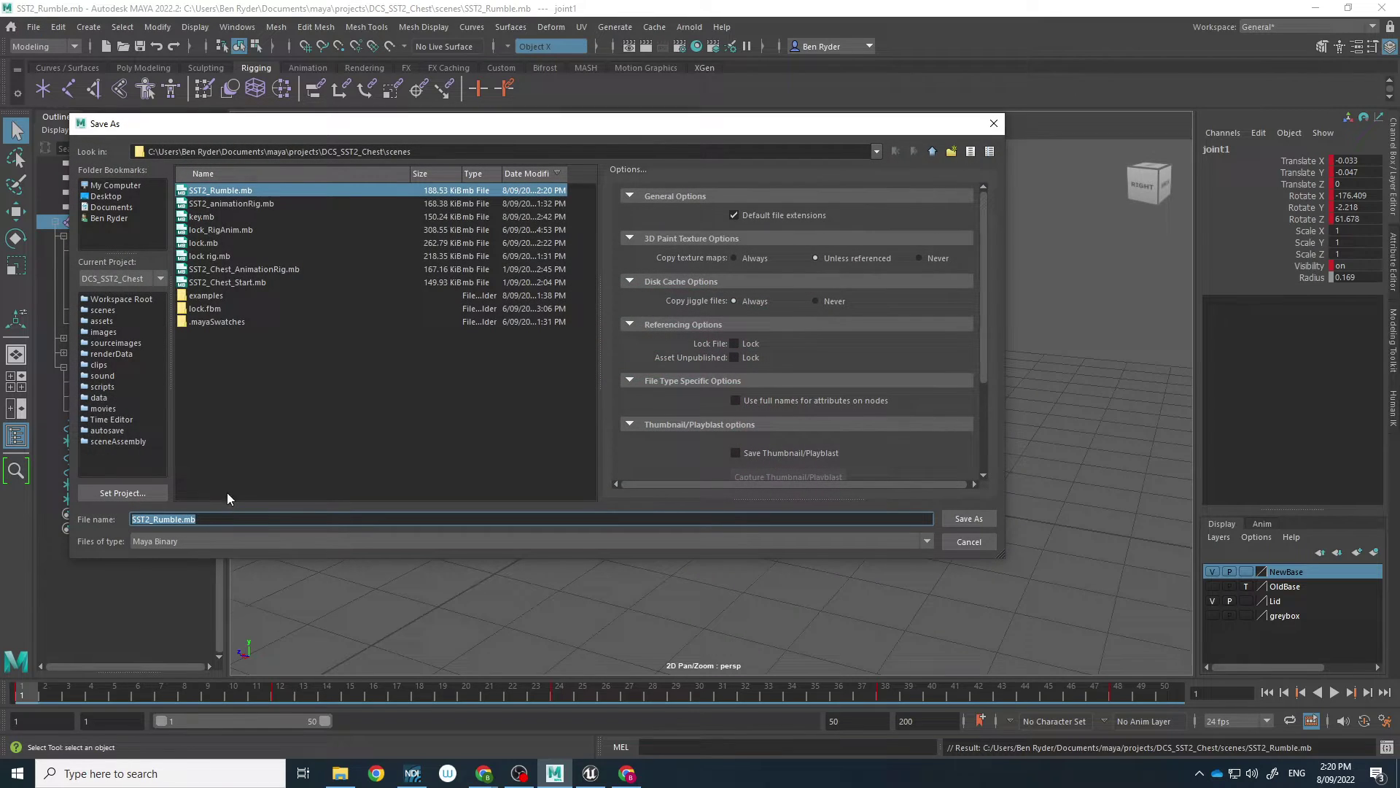
pyautogui.press('BackSpace')
pyautogui.press('BackSpace')
pyautogui.press('BackSpace')
pyautogui.press('BackSpace')
pyautogui.press('BackSpace')
pyautogui.press('BackSpace')
pyautogui.press('BackSpace')
pyautogui.press('BackSpace')
pyautogui.press('BackSpace')
pyautogui.write('o')
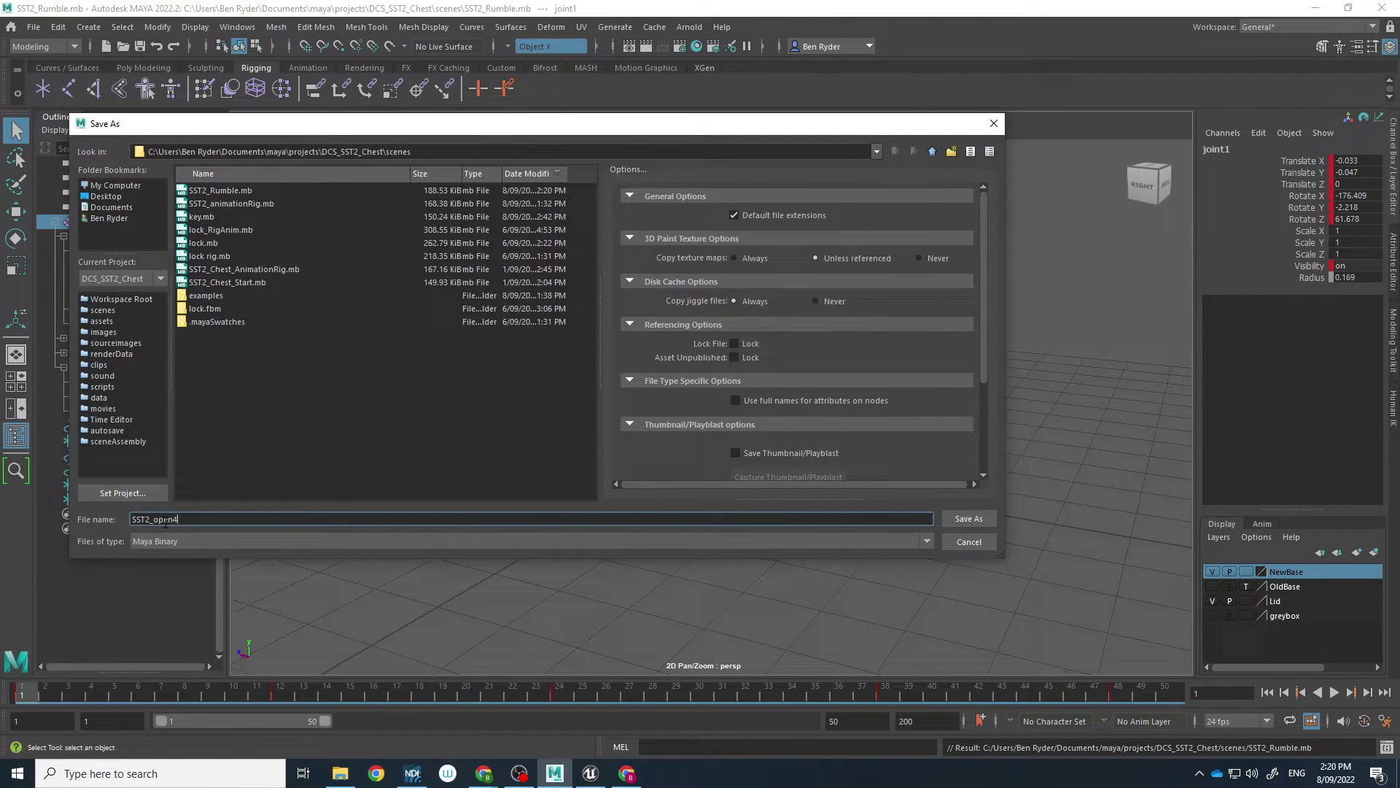
pyautogui.write('pen4')
pyautogui.press('Return')
# Step: Key the lid joint closed at frame 1, rotate it open to about 116.4° on Z at frame 50, key it, and play the animation
pyautogui.click(667, 398)
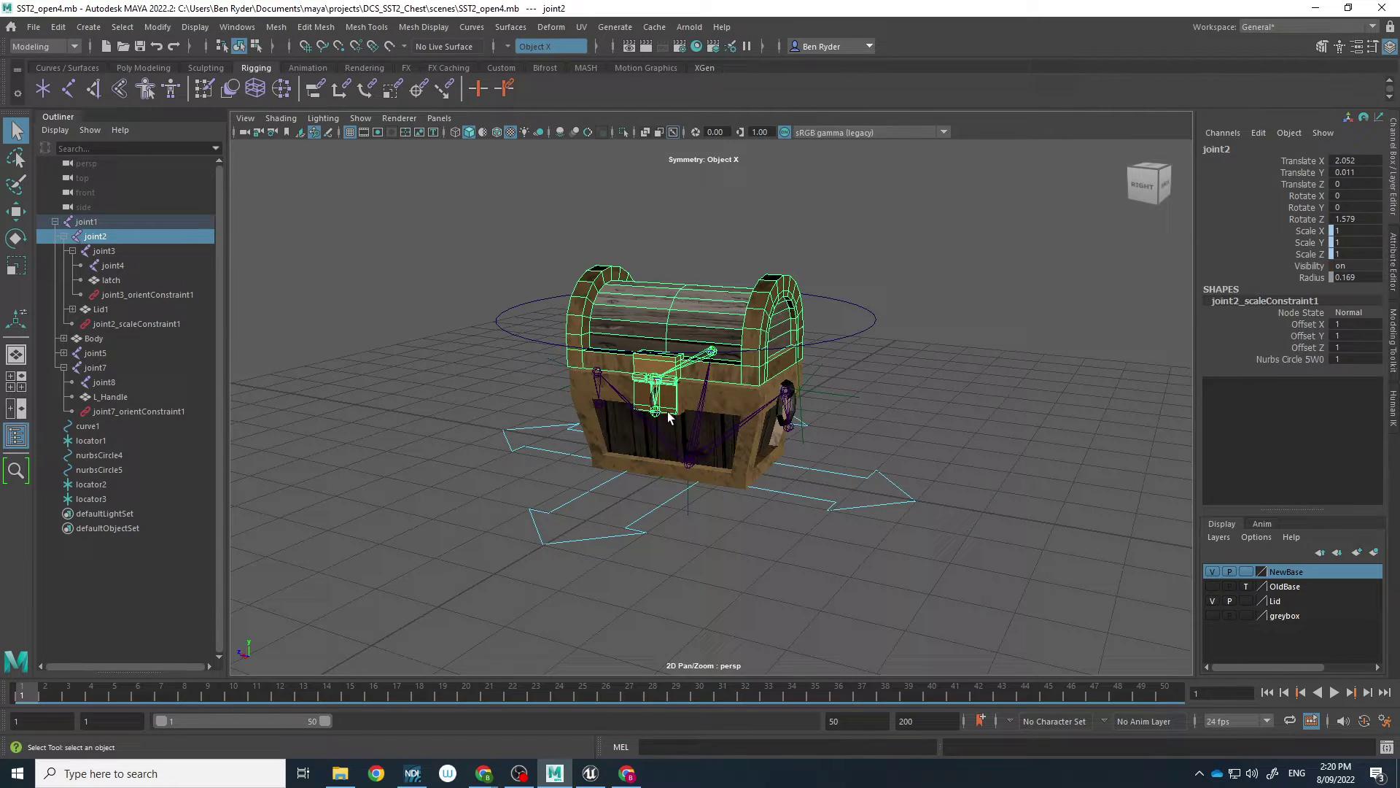
pyautogui.moveTo(137, 700); pyautogui.dragTo(23, 692)
pyautogui.press('s')
pyautogui.click(1334, 692)
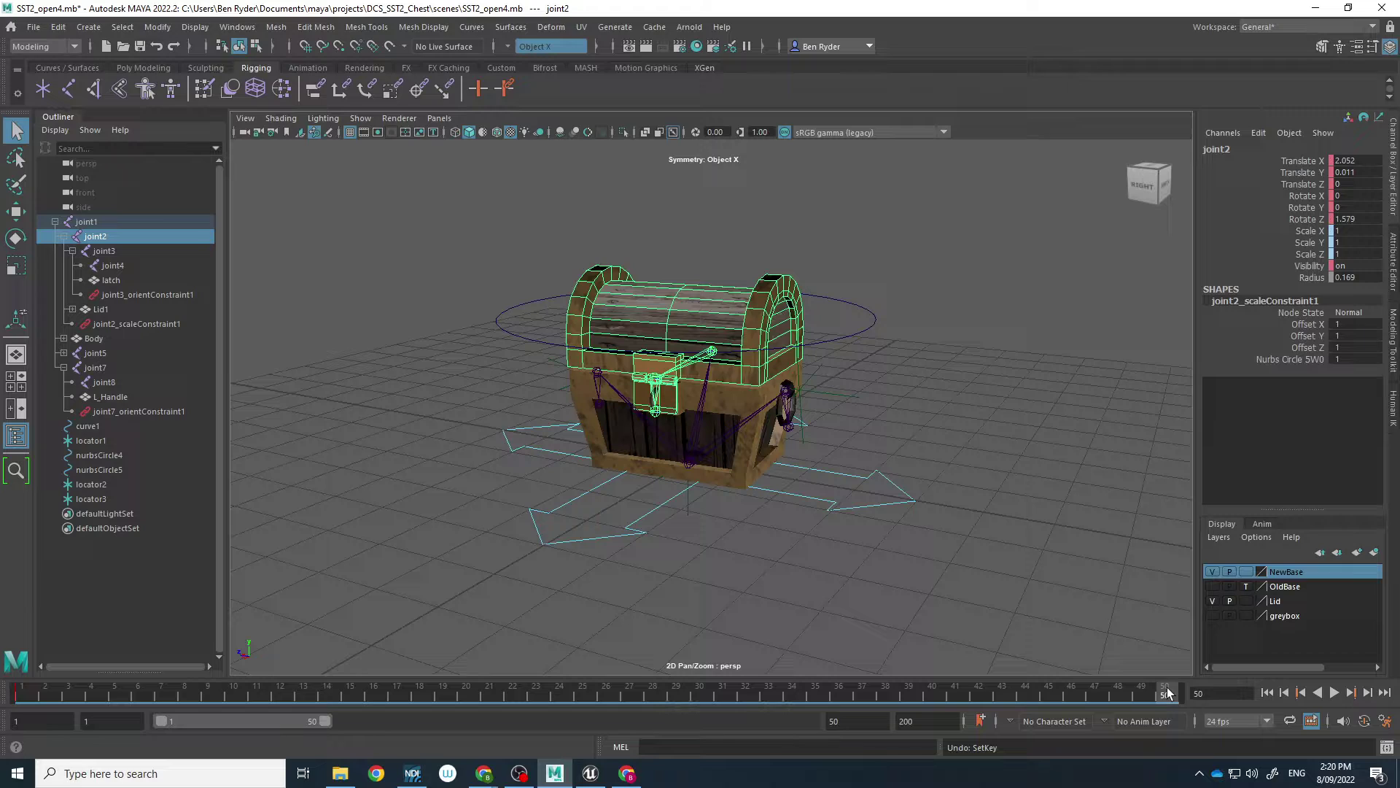
pyautogui.press('e')
pyautogui.moveTo(685, 315); pyautogui.dragTo(758, 246)
pyautogui.keyDown('alt'); pyautogui.moveTo(929, 369); pyautogui.dragTo(762, 354); pyautogui.keyUp('alt')
pyautogui.moveTo(716, 288); pyautogui.dragTo(757, 289)
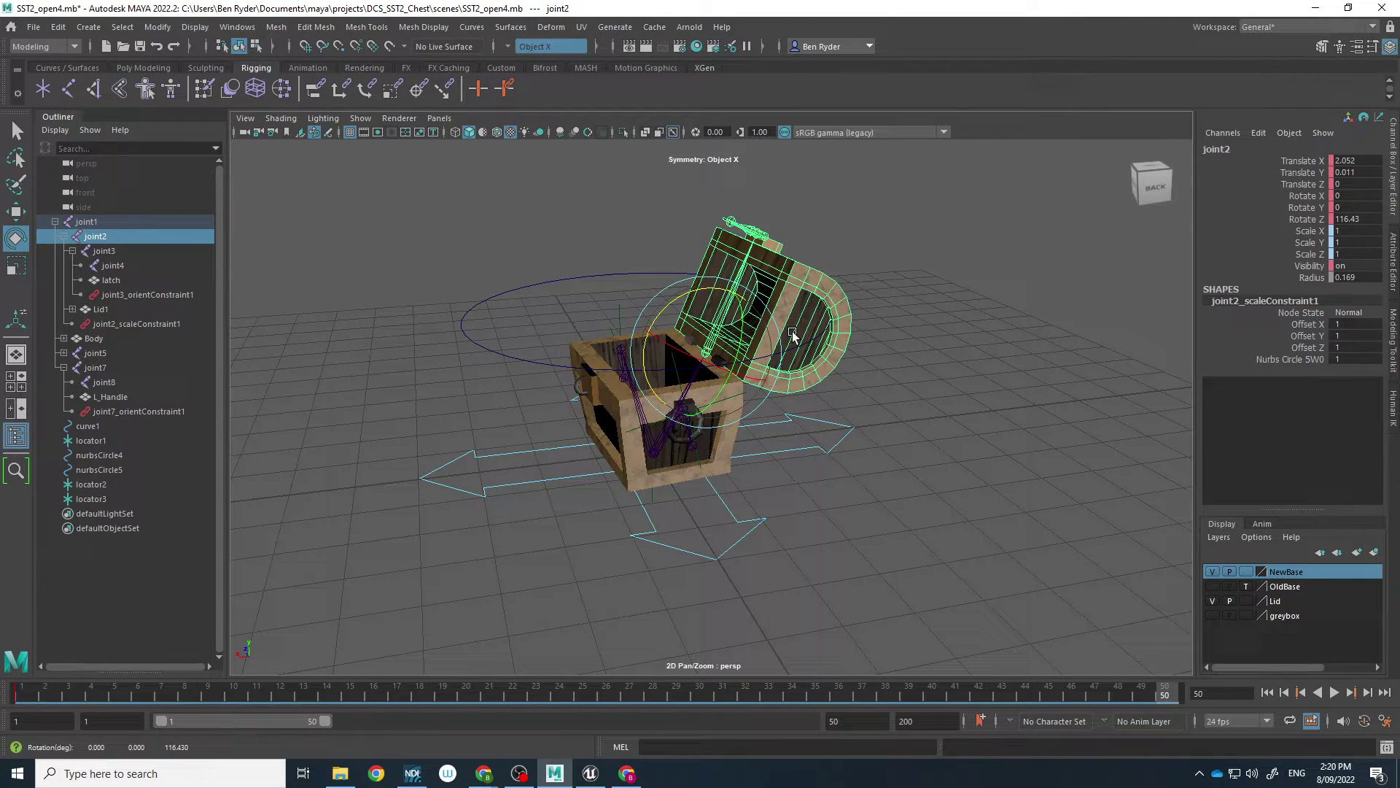
pyautogui.press('s')
pyautogui.hotkey('alt', 'v')
pyautogui.press('Escape')
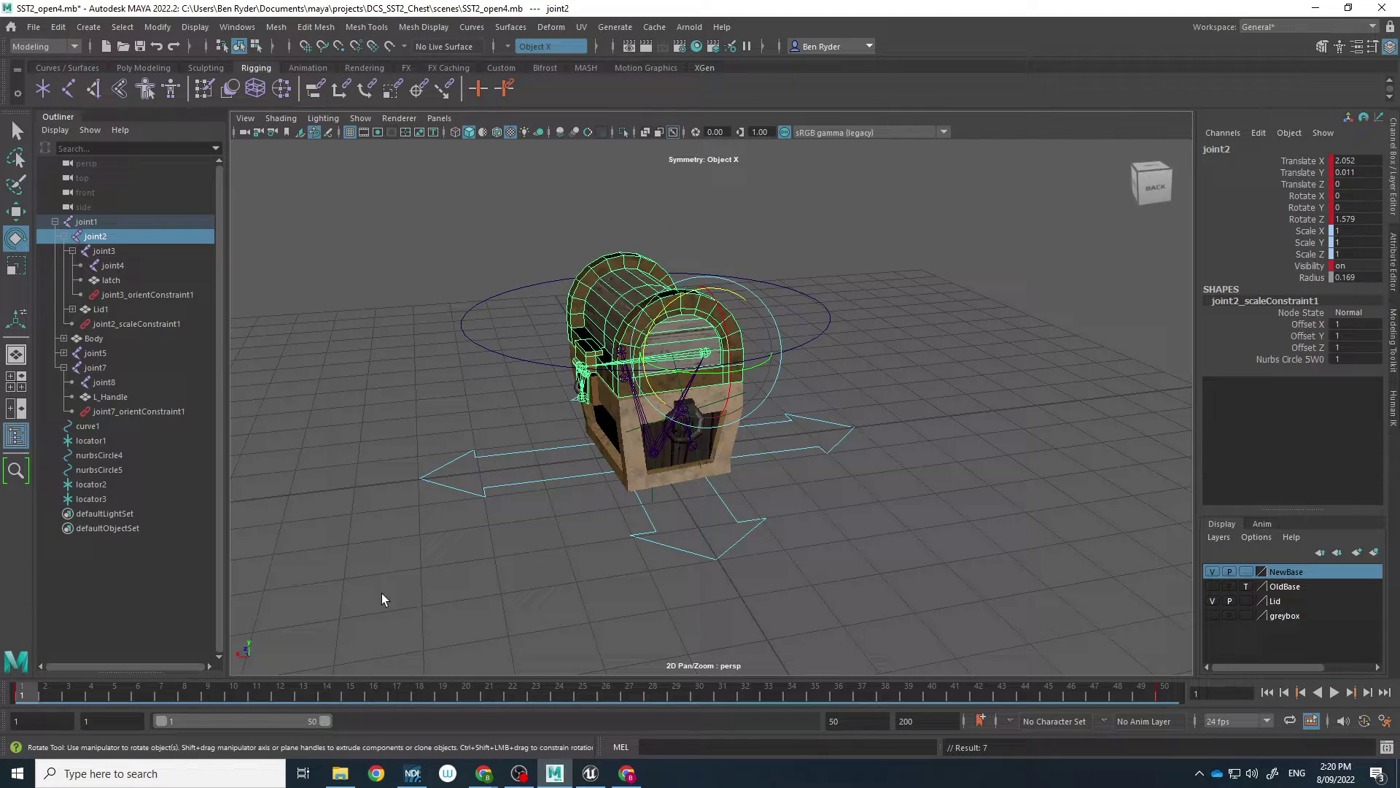
pyautogui.press('q')
# Step: Select the root joint1 and delete all its rumble keys from frames 1 to 50
pyautogui.press('Up')
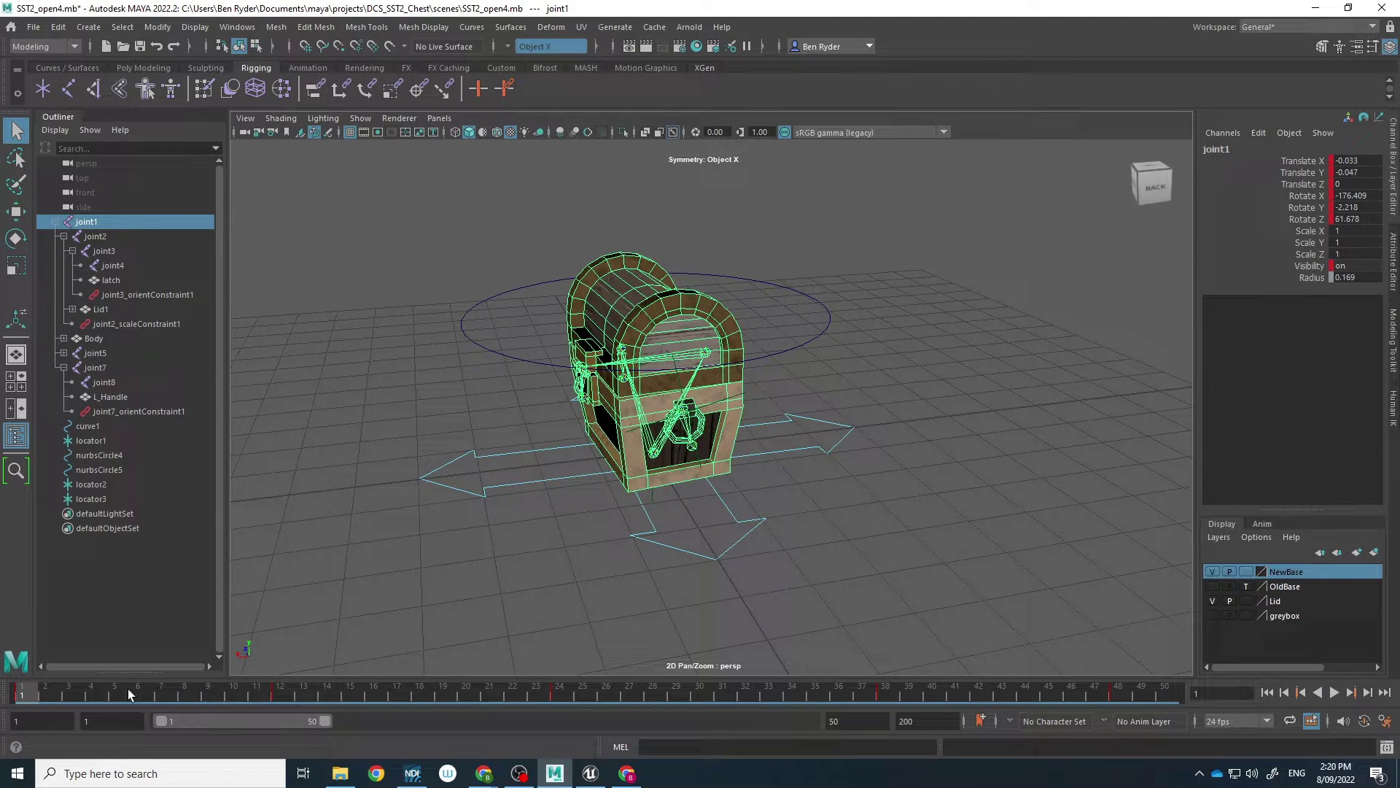
pyautogui.keyDown('shift'); pyautogui.moveTo(54, 693); pyautogui.dragTo(1348, 701); pyautogui.keyUp('shift')
pyautogui.rightClick(1021, 694)
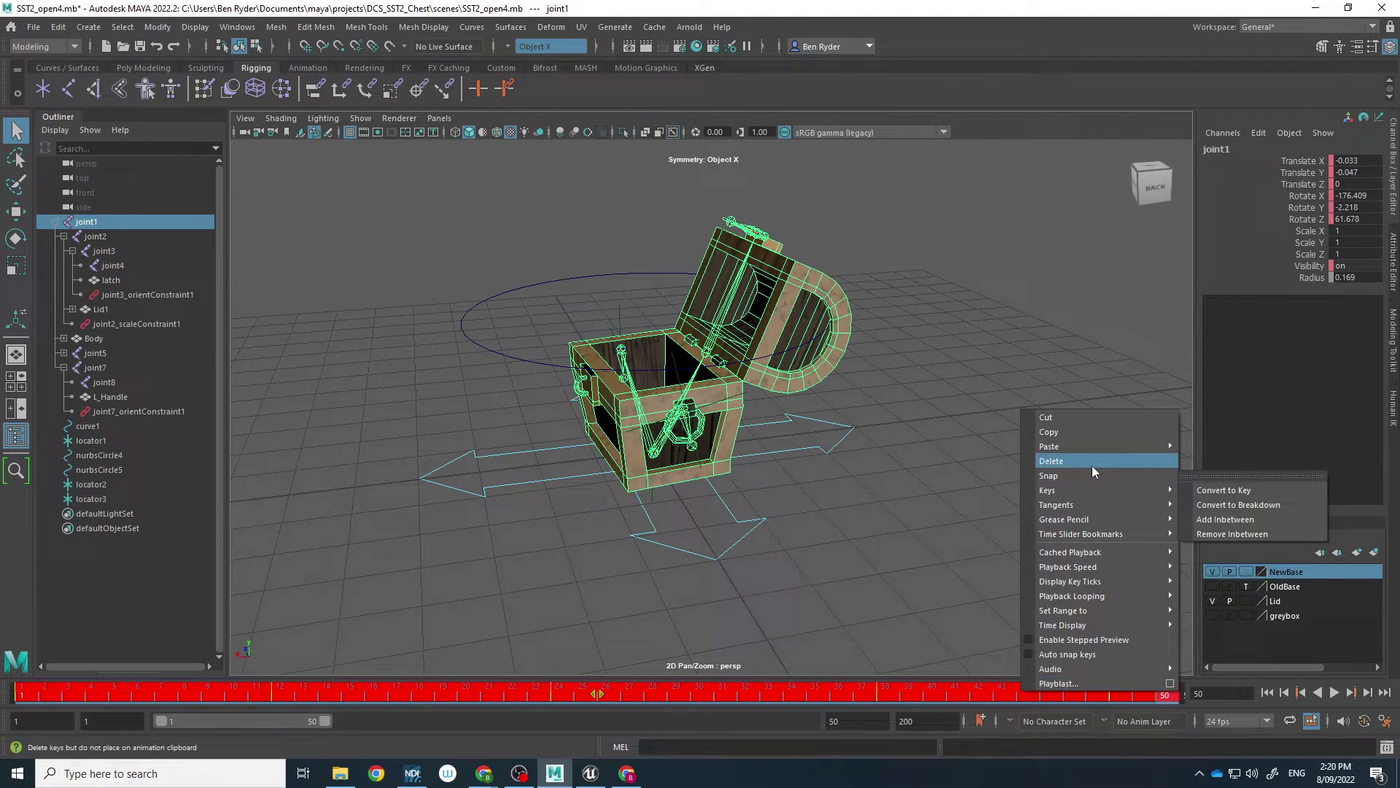
pyautogui.click(1092, 462)
pyautogui.moveTo(15, 700); pyautogui.dragTo(1181, 700)
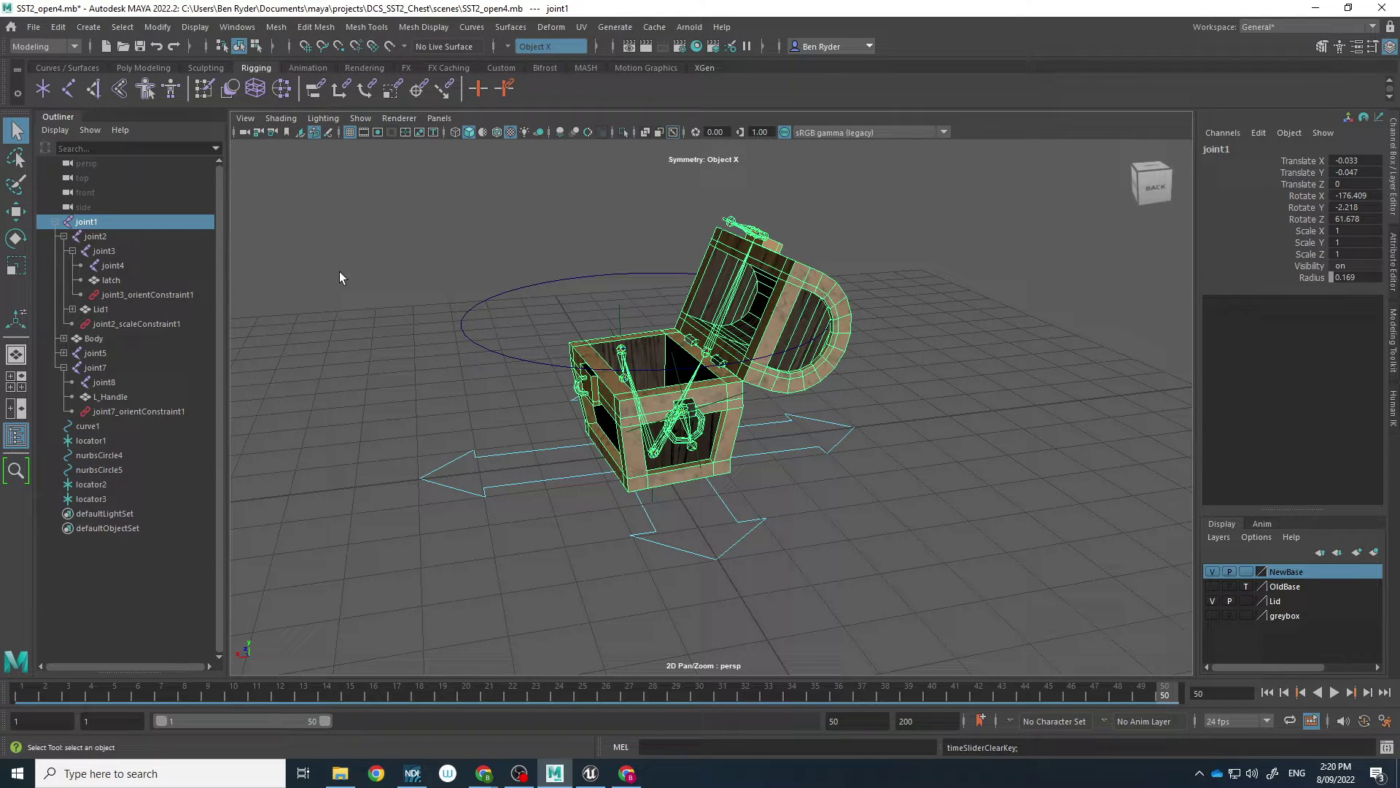
# Step: Collapse the joint1 hierarchy in the Outliner and keep the whole chest selected from its root joint
pyautogui.click(34, 28)
pyautogui.click(34, 27)
pyautogui.click(51, 222)
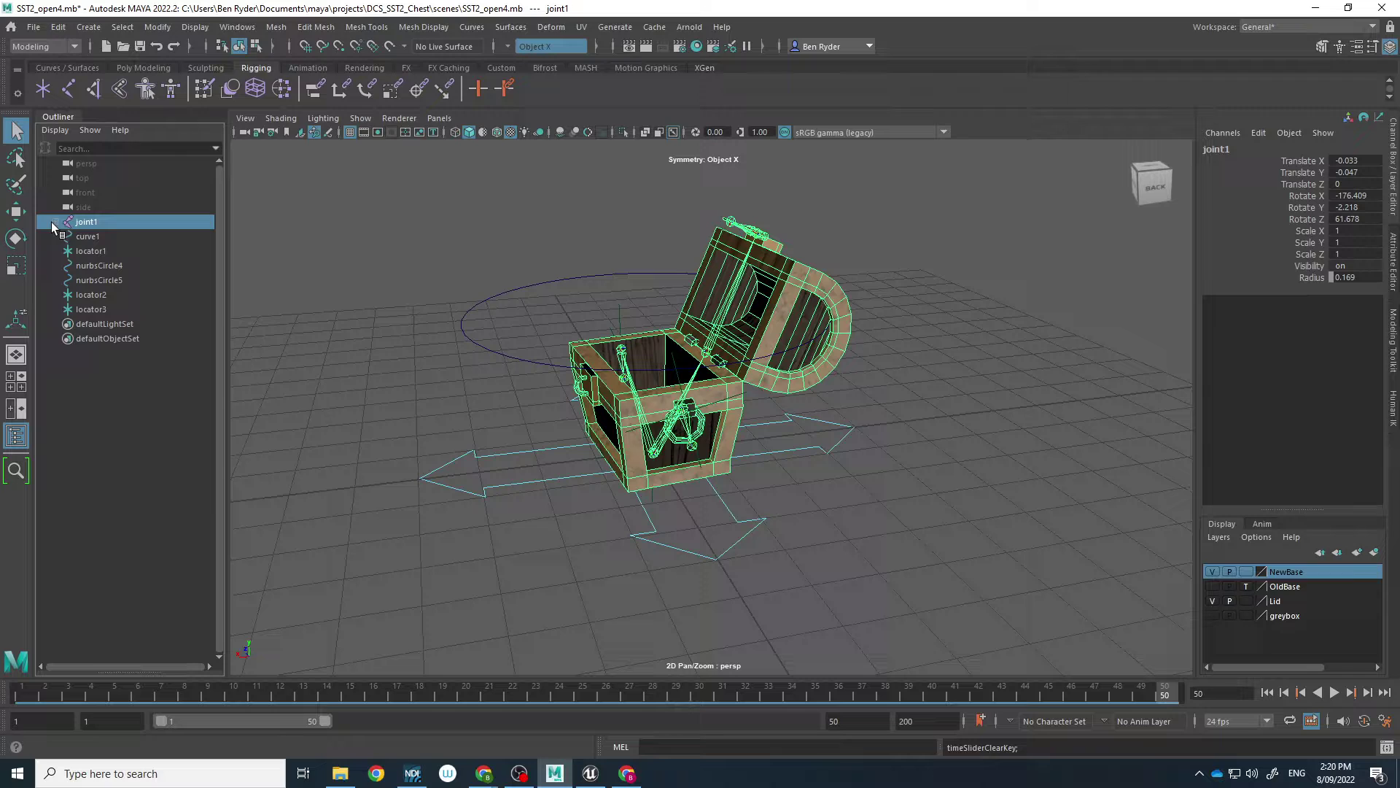
pyautogui.click(588, 467)
pyautogui.click(662, 429)
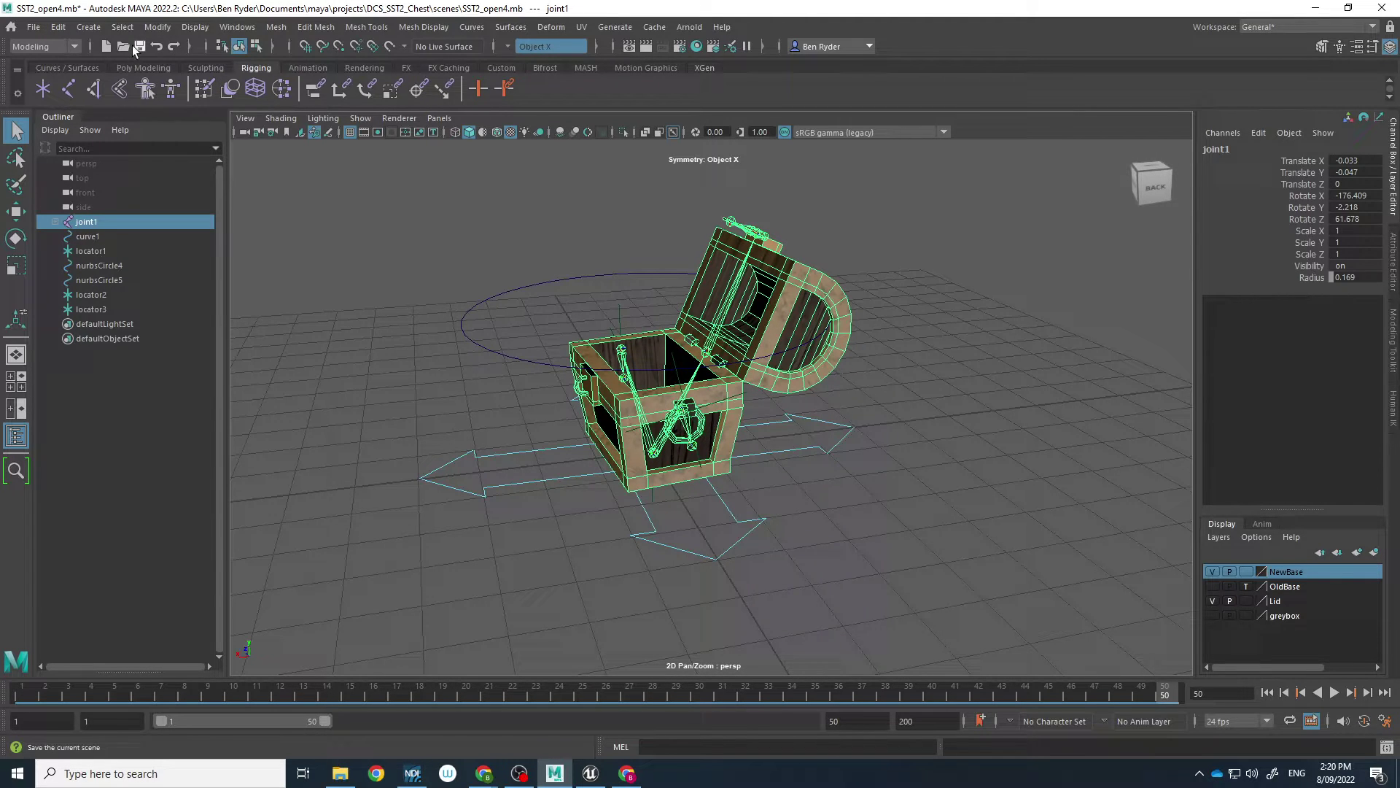
# Step: Export the selected chest hierarchy as the FBX file chest4_open and dismiss the export report
pyautogui.click(34, 27)
pyautogui.click(104, 220)
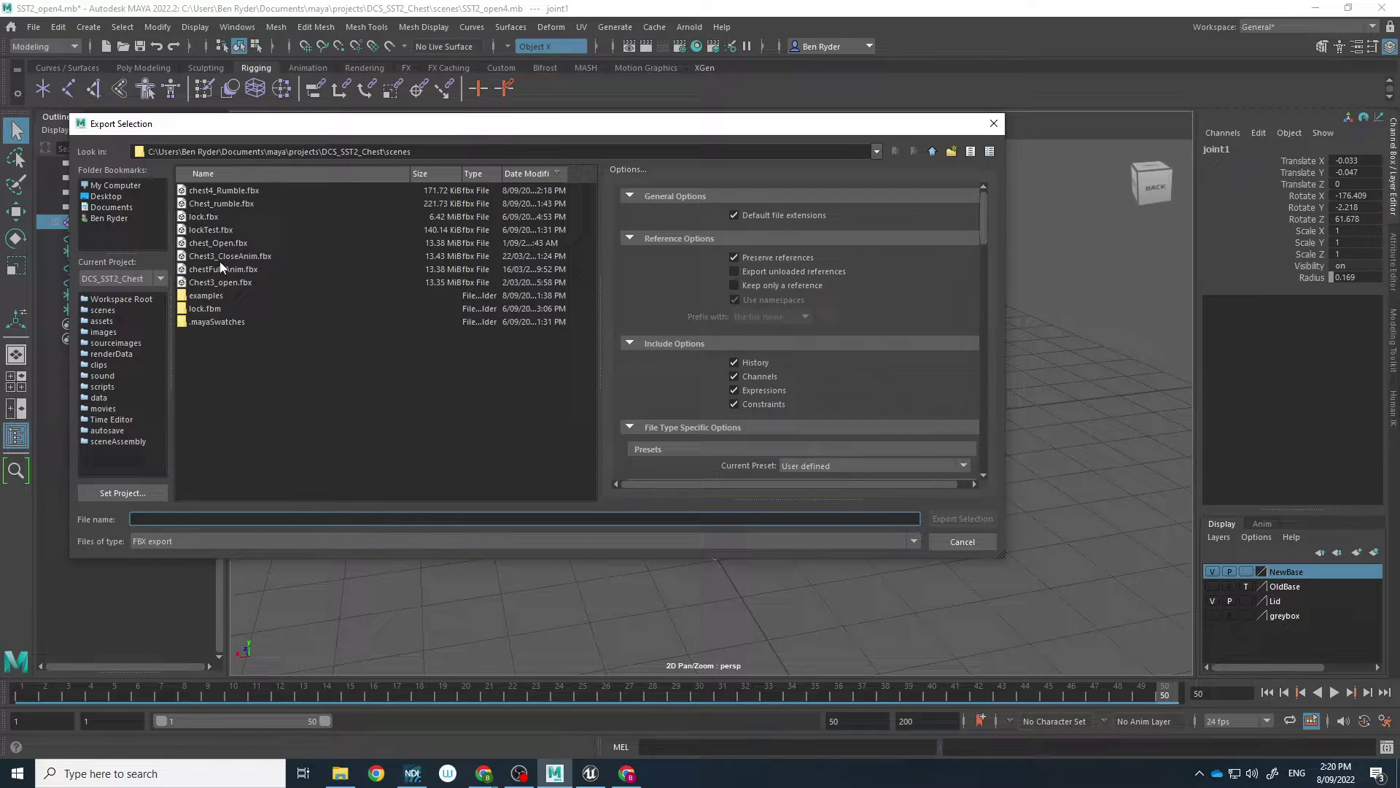
pyautogui.click(216, 281)
pyautogui.click(226, 191)
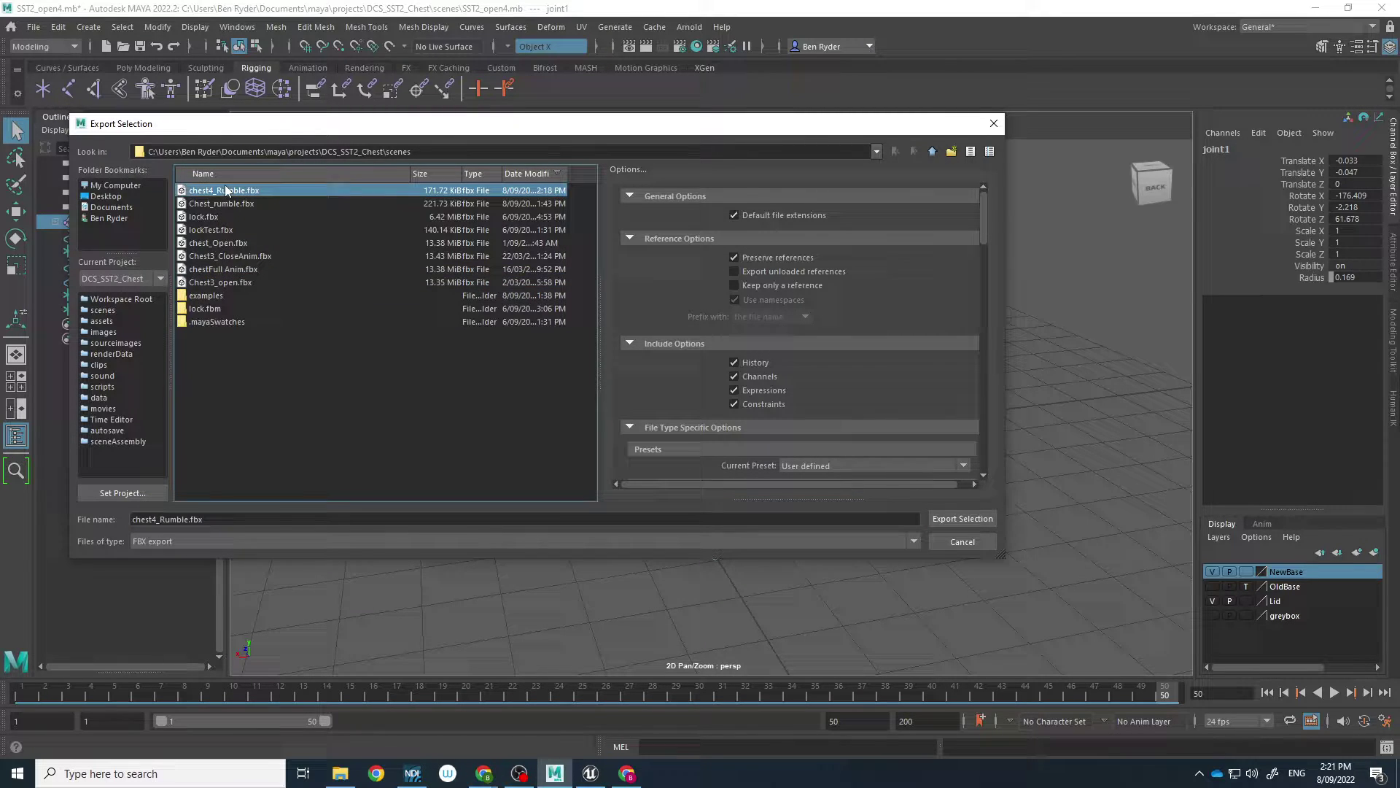
pyautogui.moveTo(160, 519); pyautogui.dragTo(254, 538)
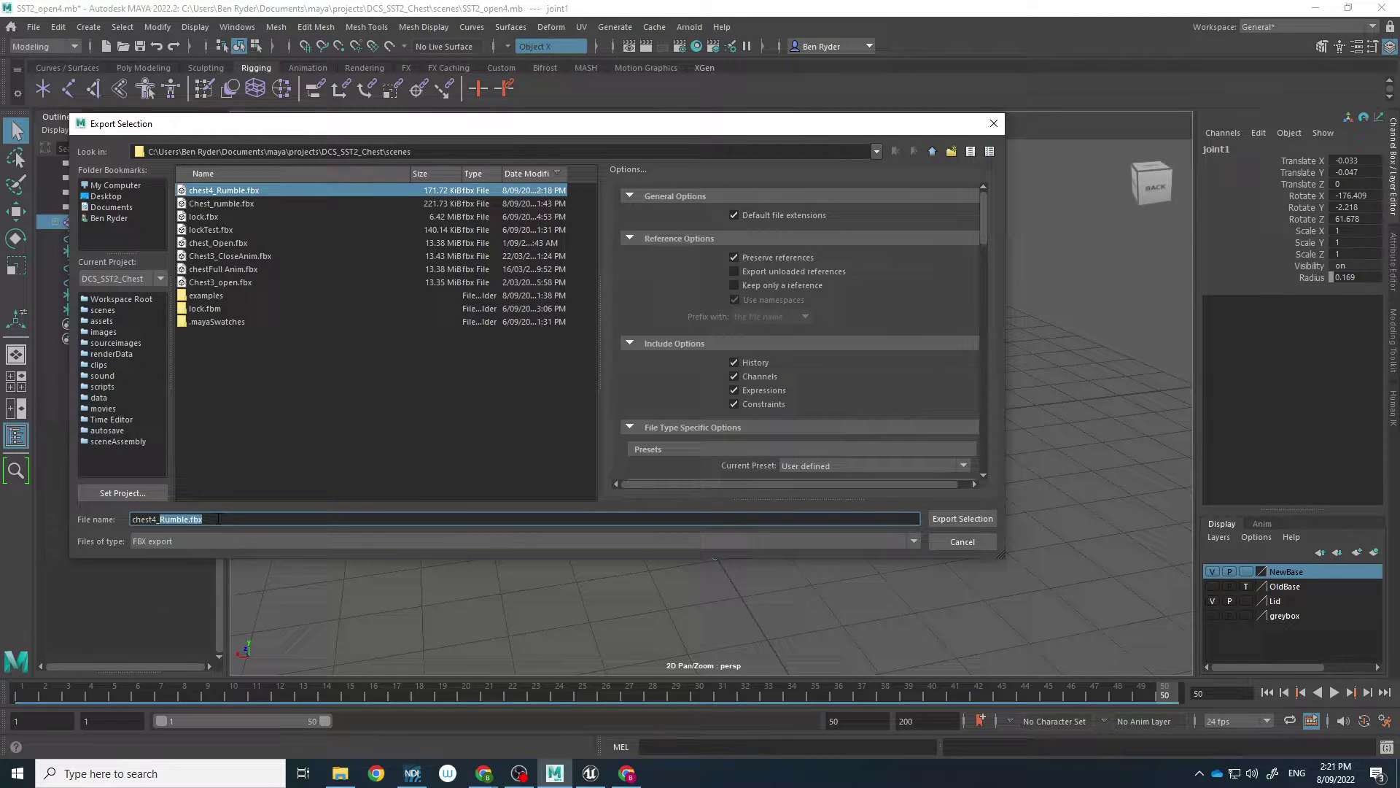
pyautogui.write('ope')
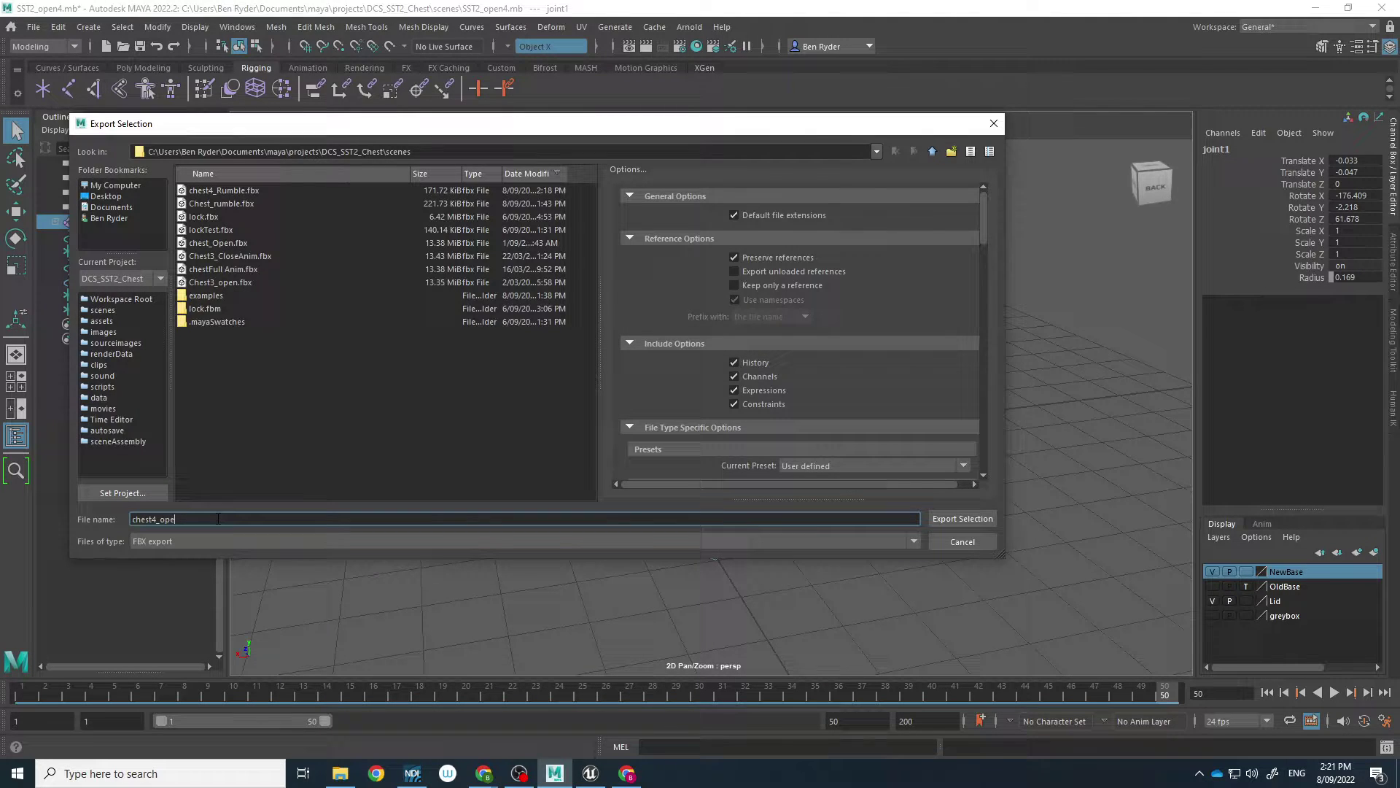
pyautogui.write('n')
pyautogui.press('Return')
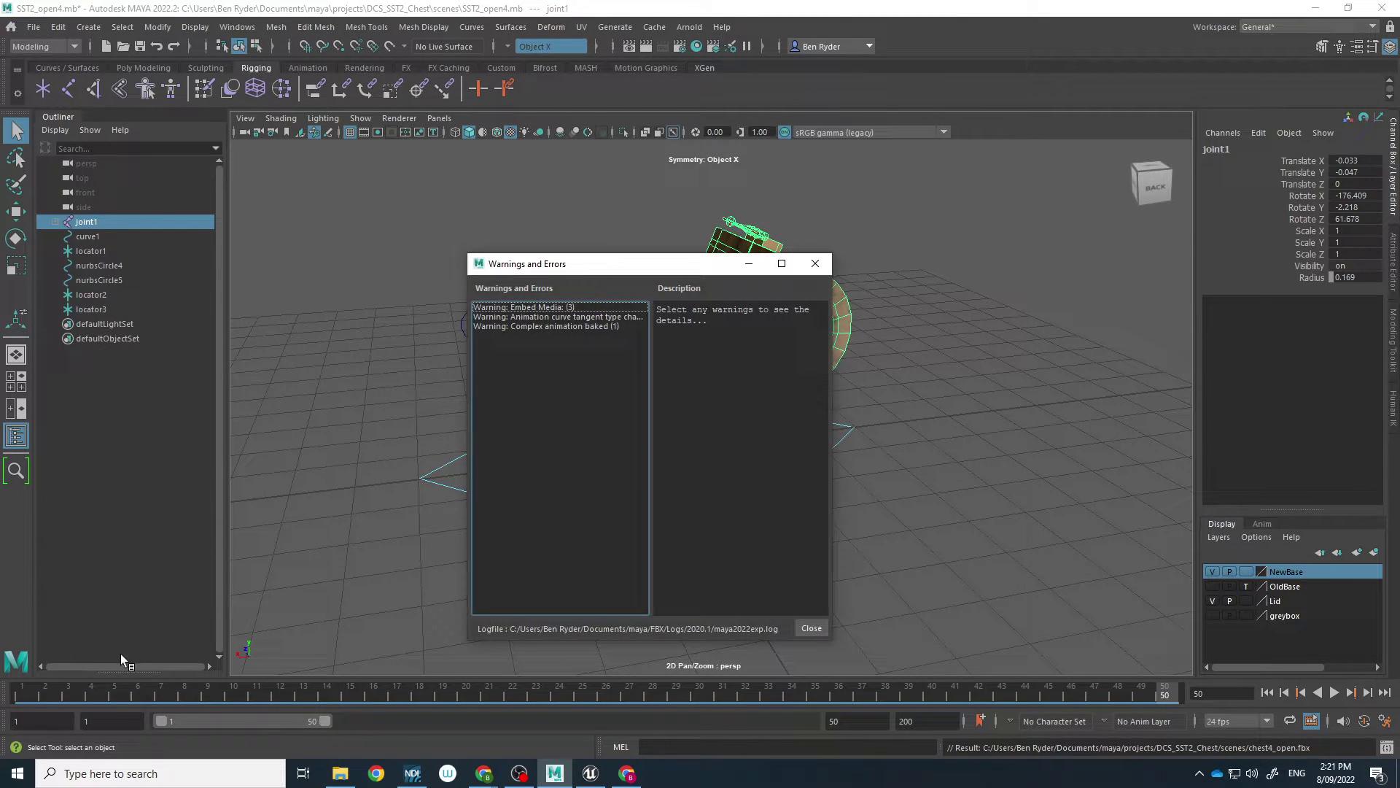
pyautogui.click(810, 628)
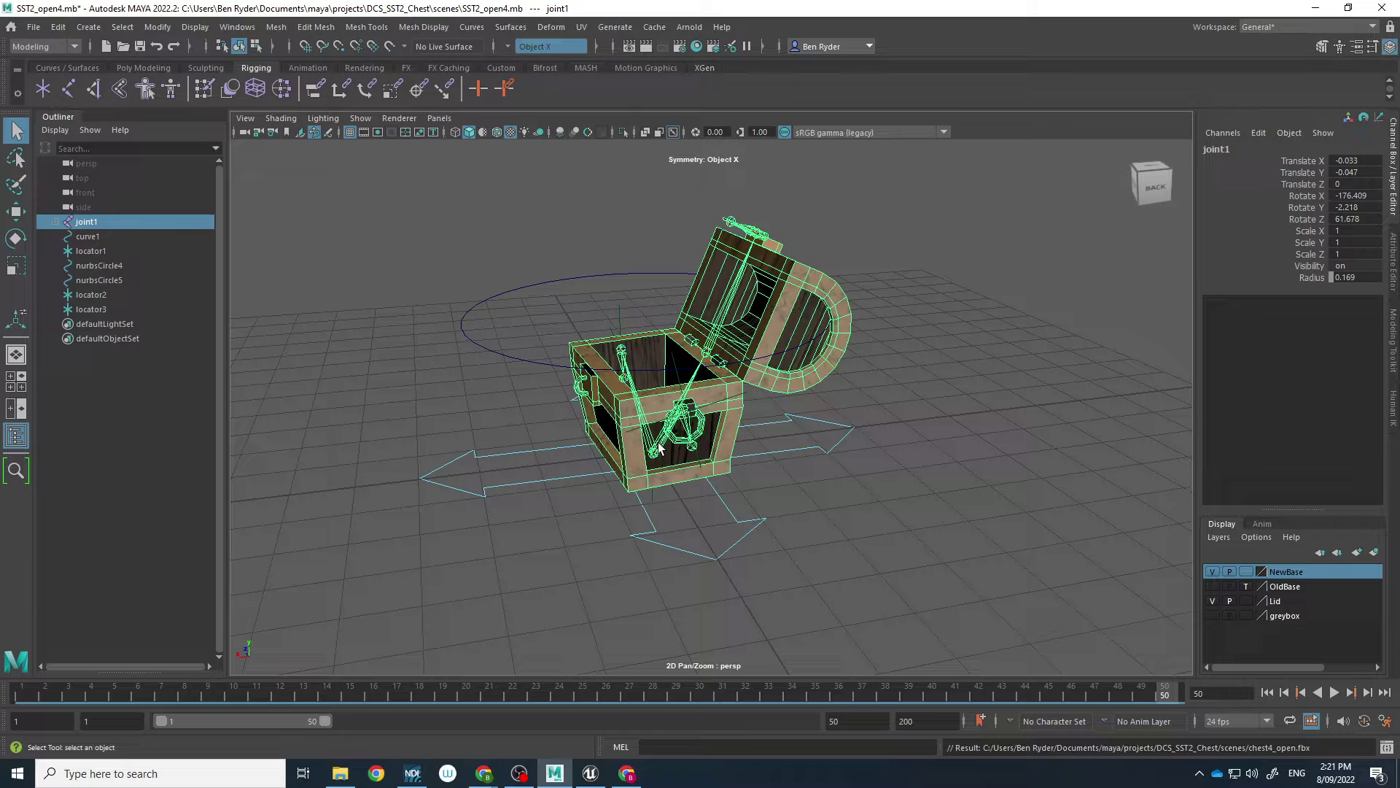
# Step: Copy the lid joint's open key at frame 50, delete all its keys, and paste the open pose at frame 1
pyautogui.click(696, 334)
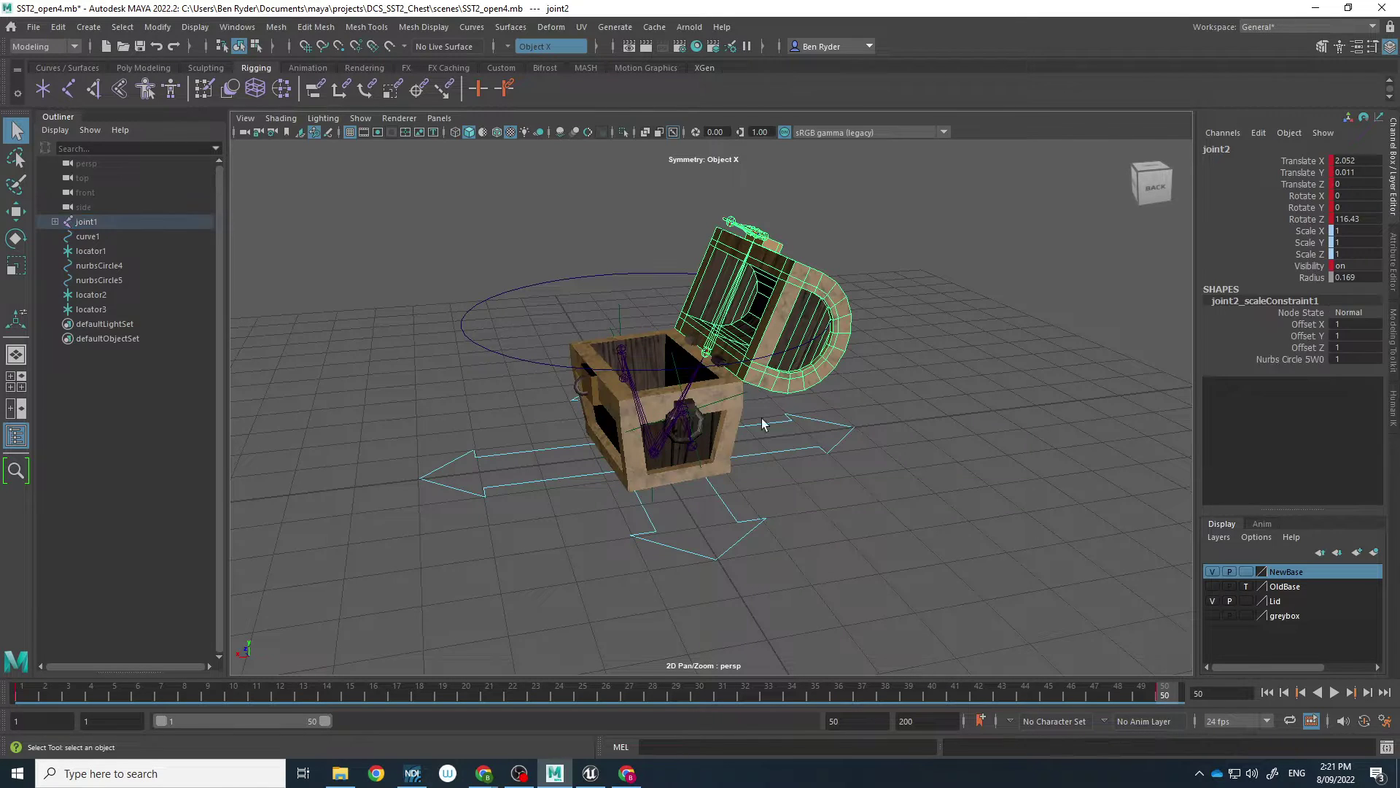
pyautogui.rightClick(1165, 698)
pyautogui.click(1203, 433)
pyautogui.keyDown('shift'); pyautogui.moveTo(1154, 698); pyautogui.dragTo(21, 698); pyautogui.keyUp('shift')
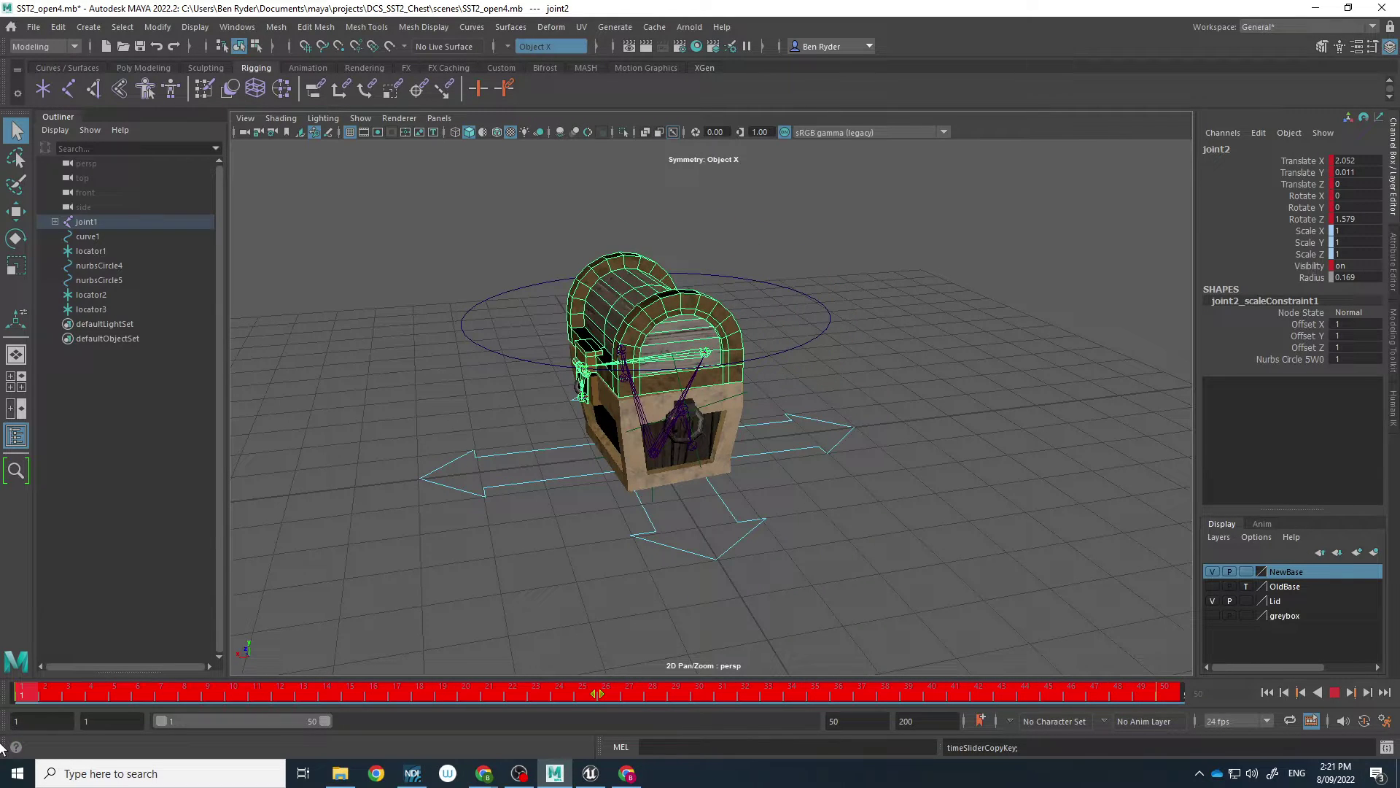
pyautogui.rightClick(55, 697)
pyautogui.click(94, 468)
pyautogui.rightClick(20, 697)
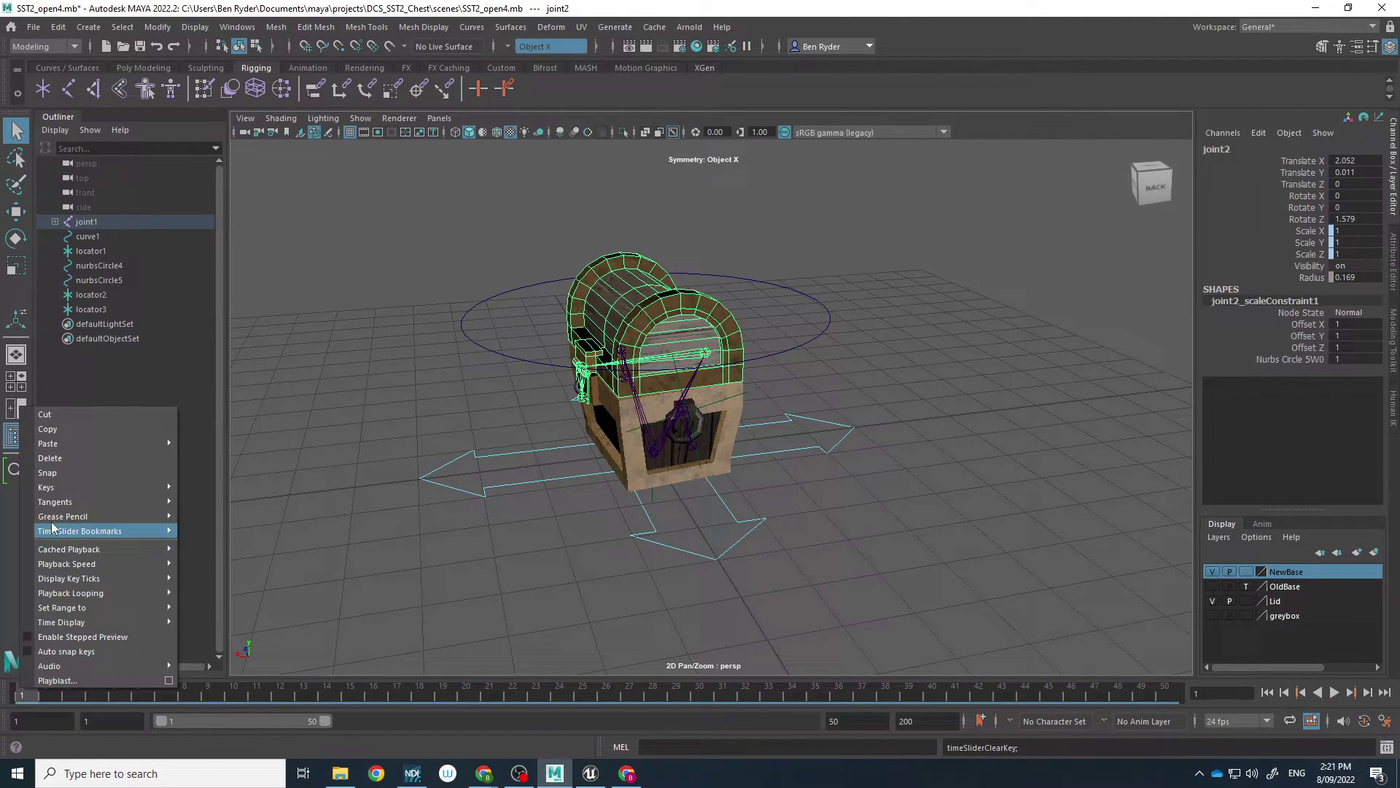
pyautogui.moveTo(73, 445)
pyautogui.click(201, 444)
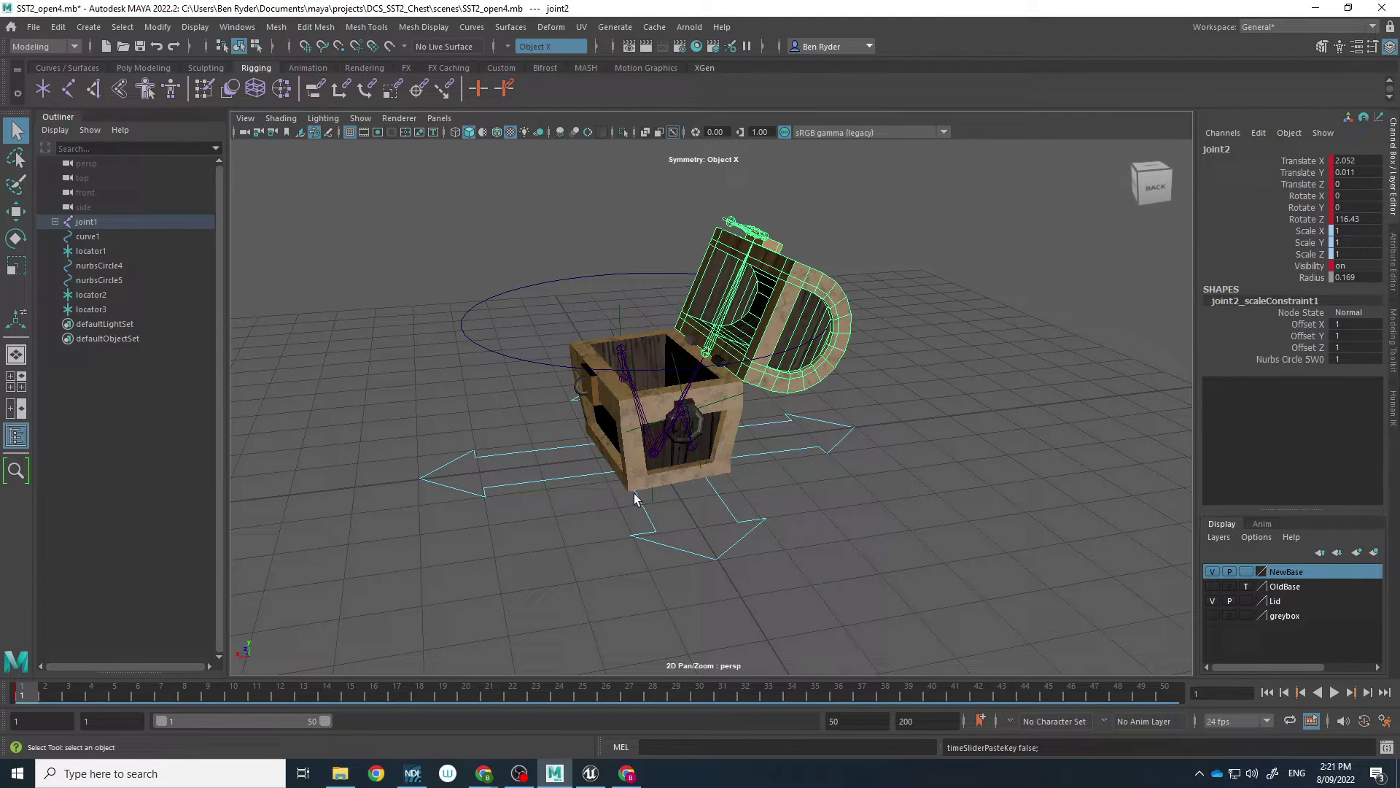
# Step: At frame 50, rotate the lid joint closed to about 2.7° on Z and set a key
pyautogui.moveTo(26, 696); pyautogui.dragTo(1298, 669)
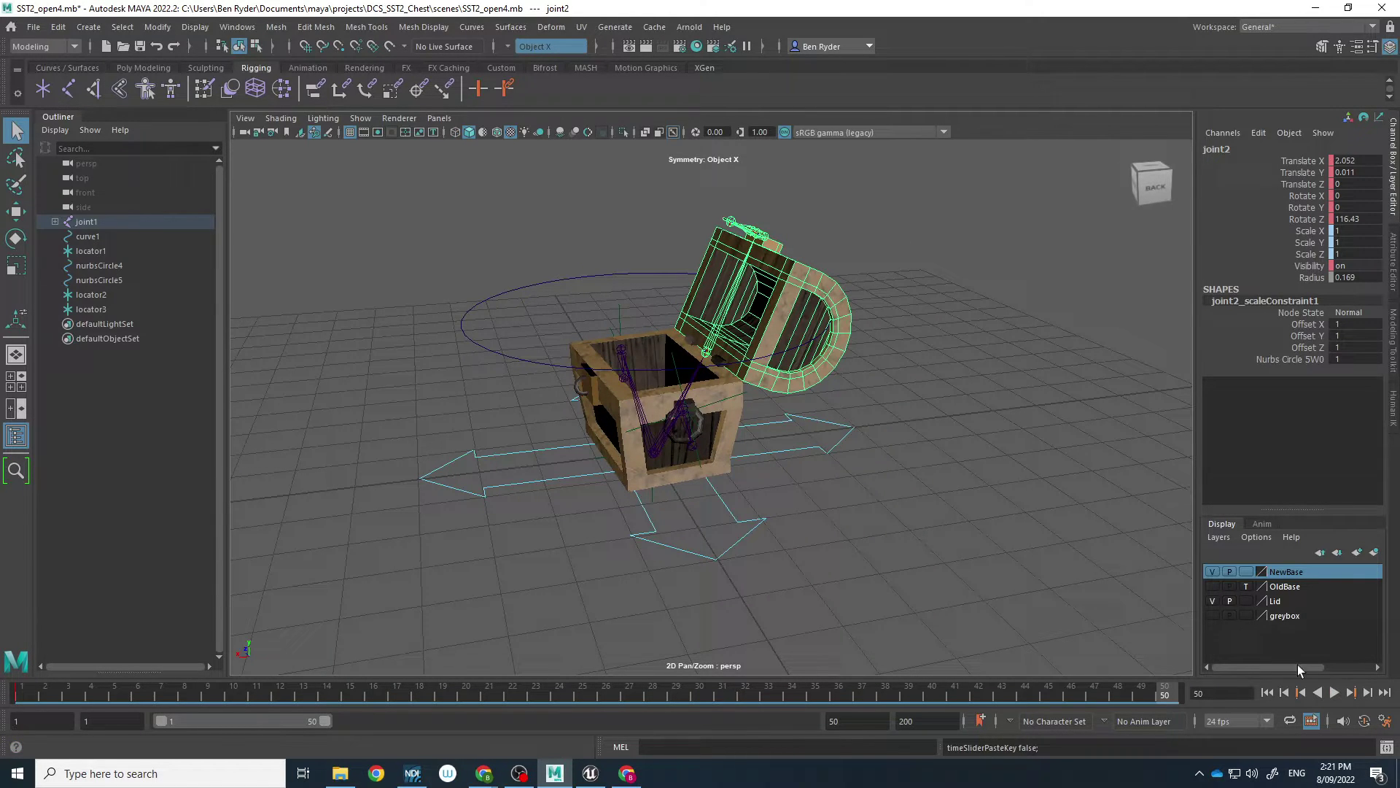
pyautogui.press('e')
pyautogui.moveTo(763, 317); pyautogui.dragTo(615, 437)
pyautogui.press('s')
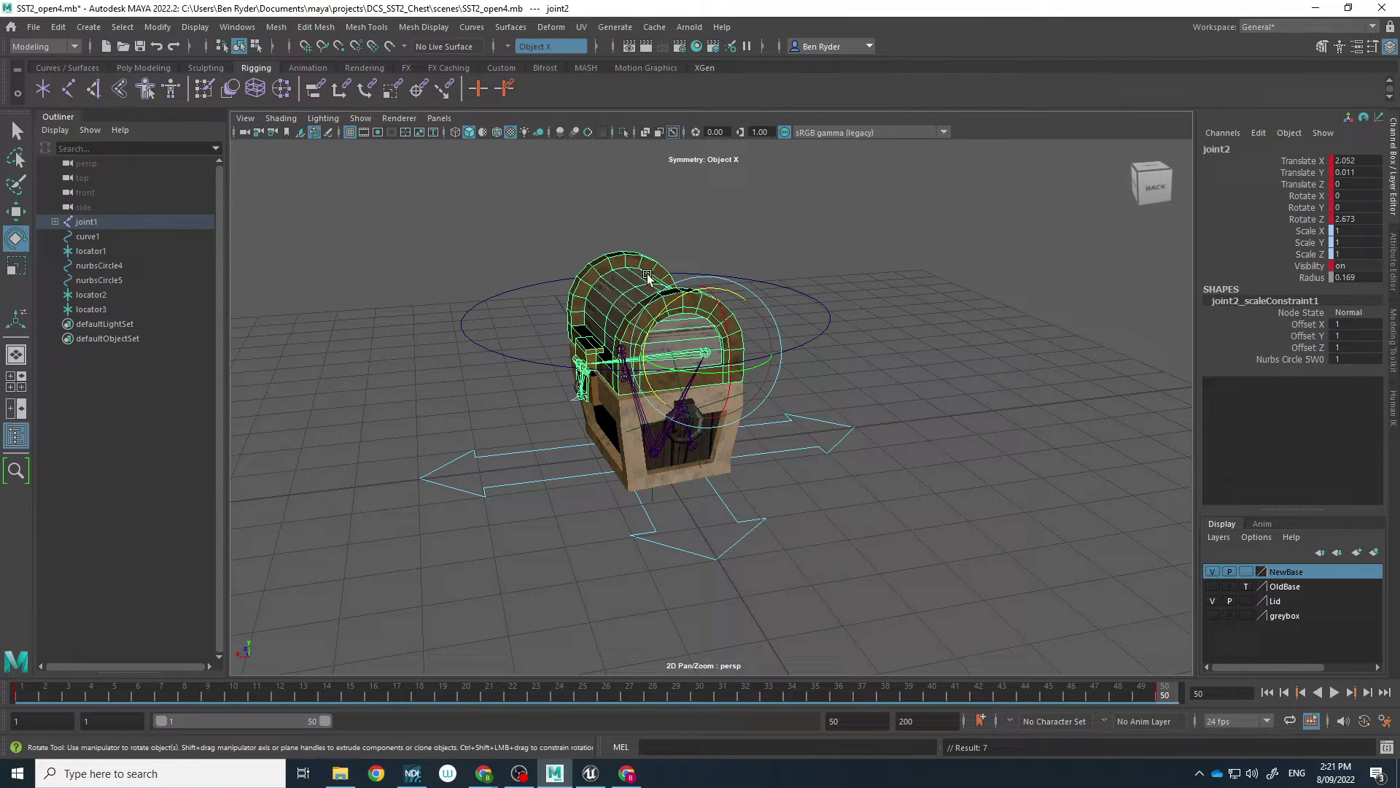
# Step: Rotate the latch joint at the front of the chest to about -13.5° on Z at frame 50 and deselect it
pyautogui.click(579, 393)
pyautogui.press('q')
pyautogui.click(576, 368)
pyautogui.press('e')
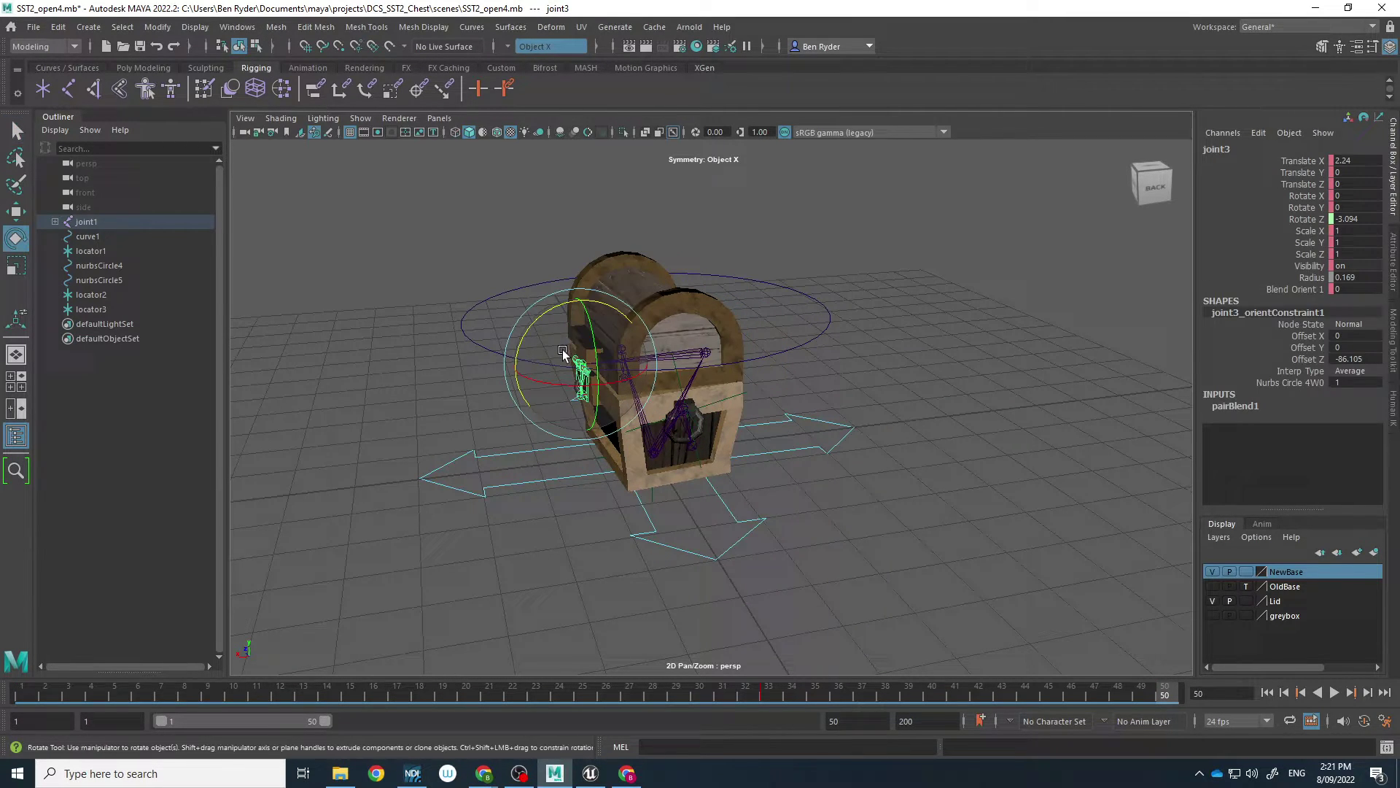
pyautogui.moveTo(557, 309); pyautogui.dragTo(556, 302)
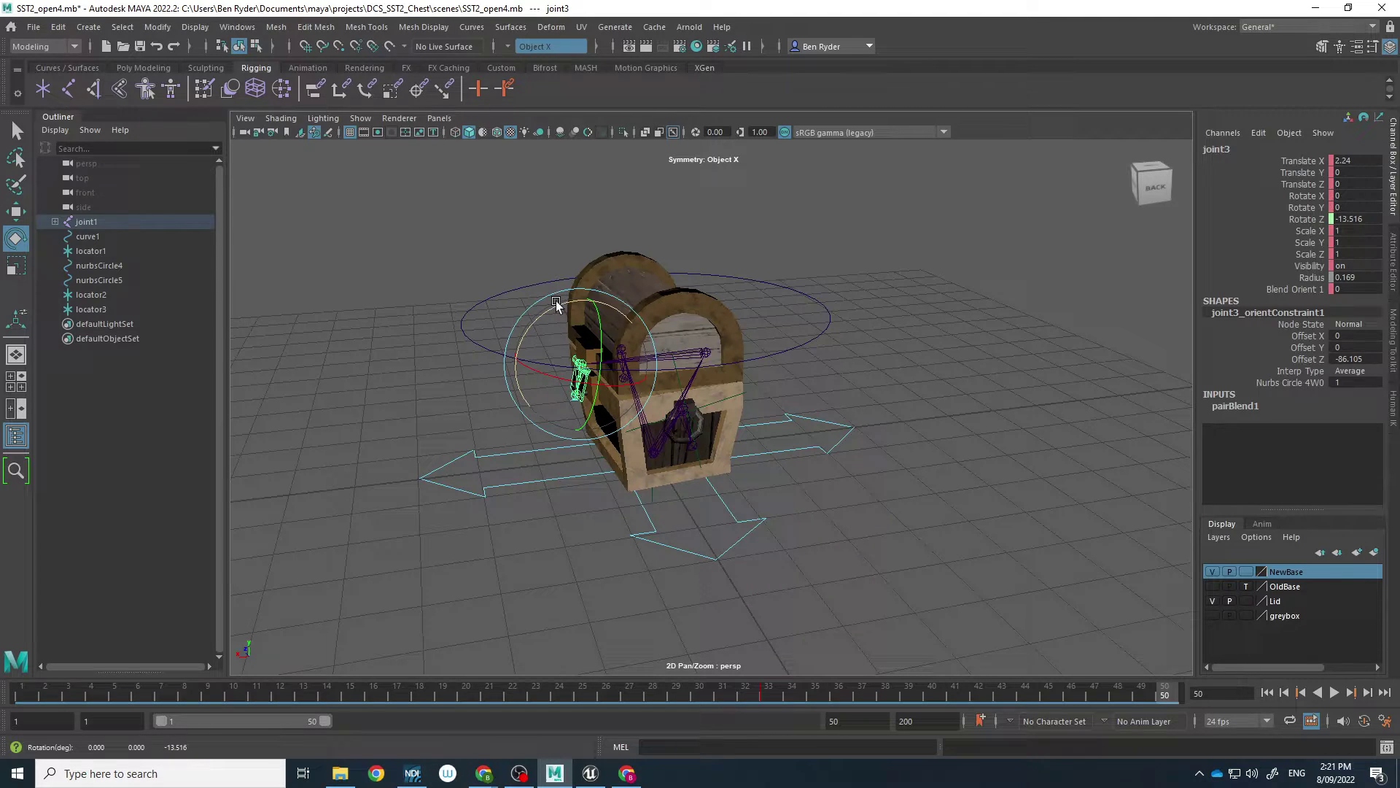
pyautogui.press('q')
pyautogui.click(872, 377)
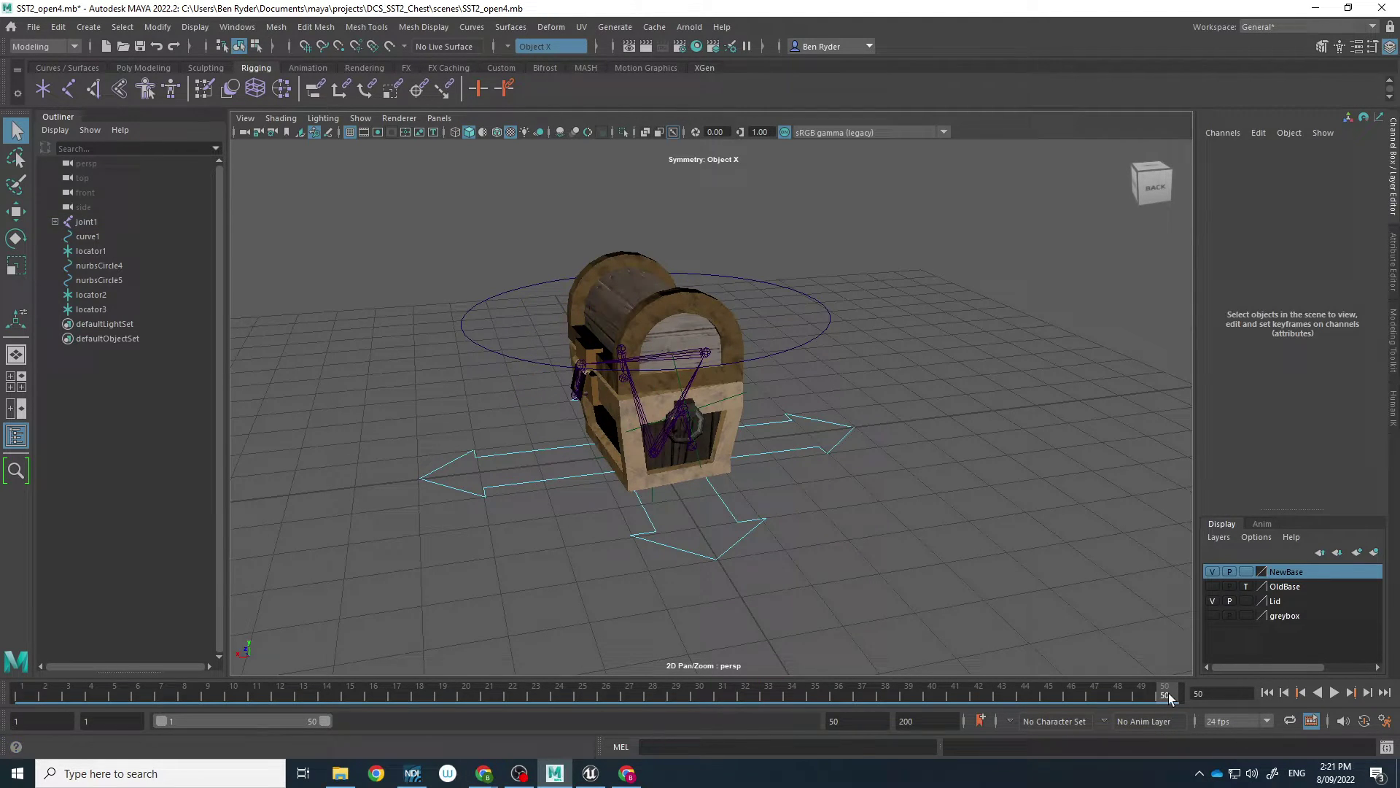
# Step: Select the chest's root joint, export the hierarchy as the FBX file chest4_close, and dismiss the export report
pyautogui.moveTo(1168, 697)
pyautogui.mouseDown()
pyautogui.moveTo(778, 711)
pyautogui.moveTo(1170, 695)
pyautogui.mouseUp()
pyautogui.click(645, 444)
pyautogui.click(34, 27)
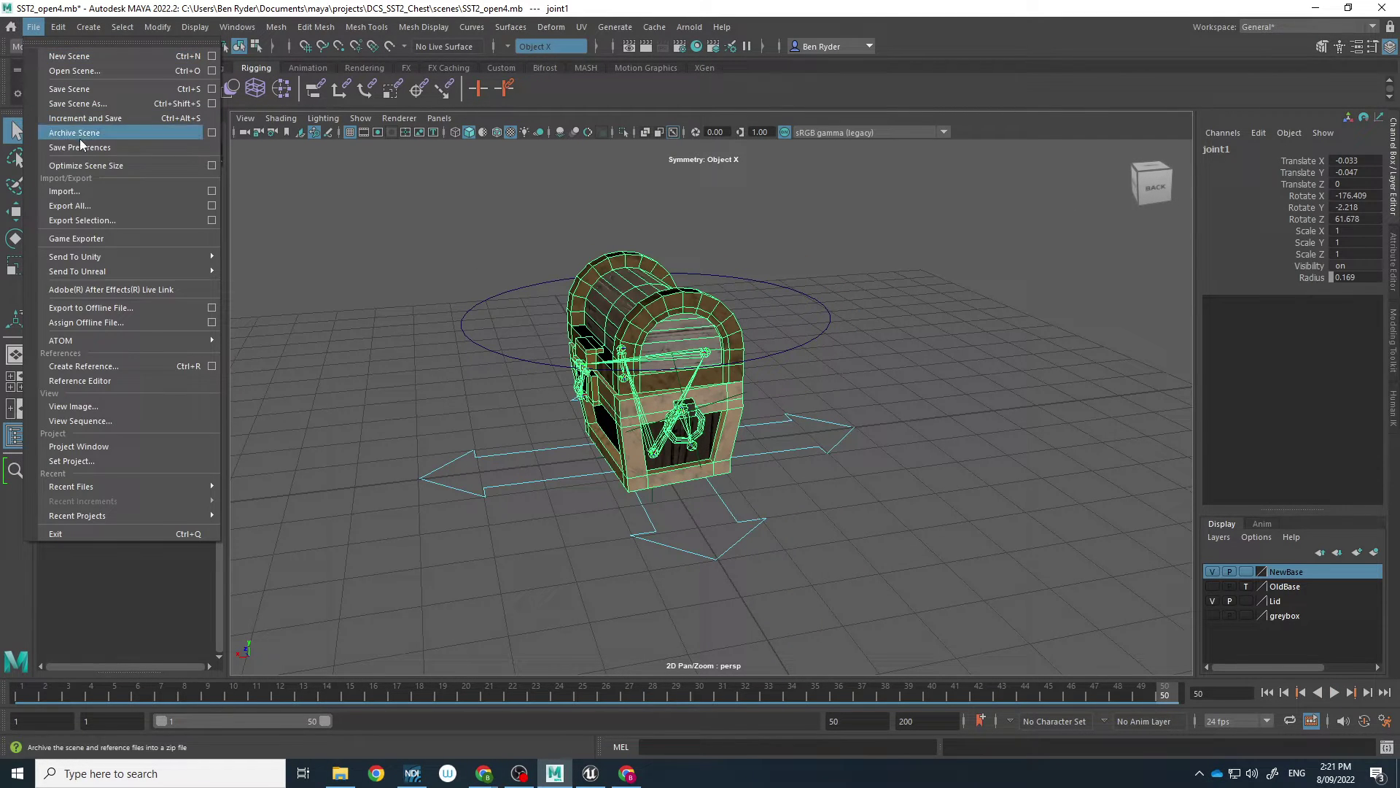
pyautogui.click(79, 219)
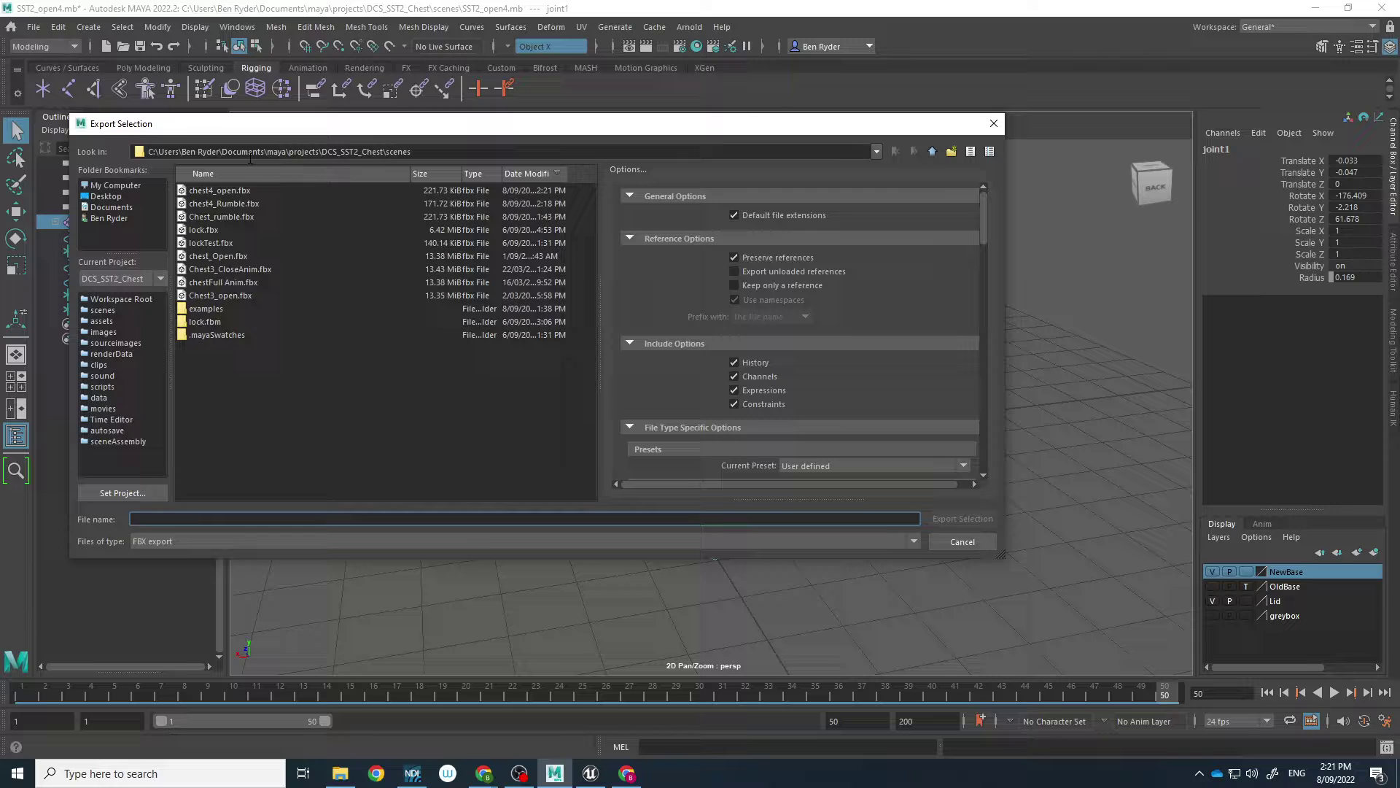
pyautogui.click(237, 204)
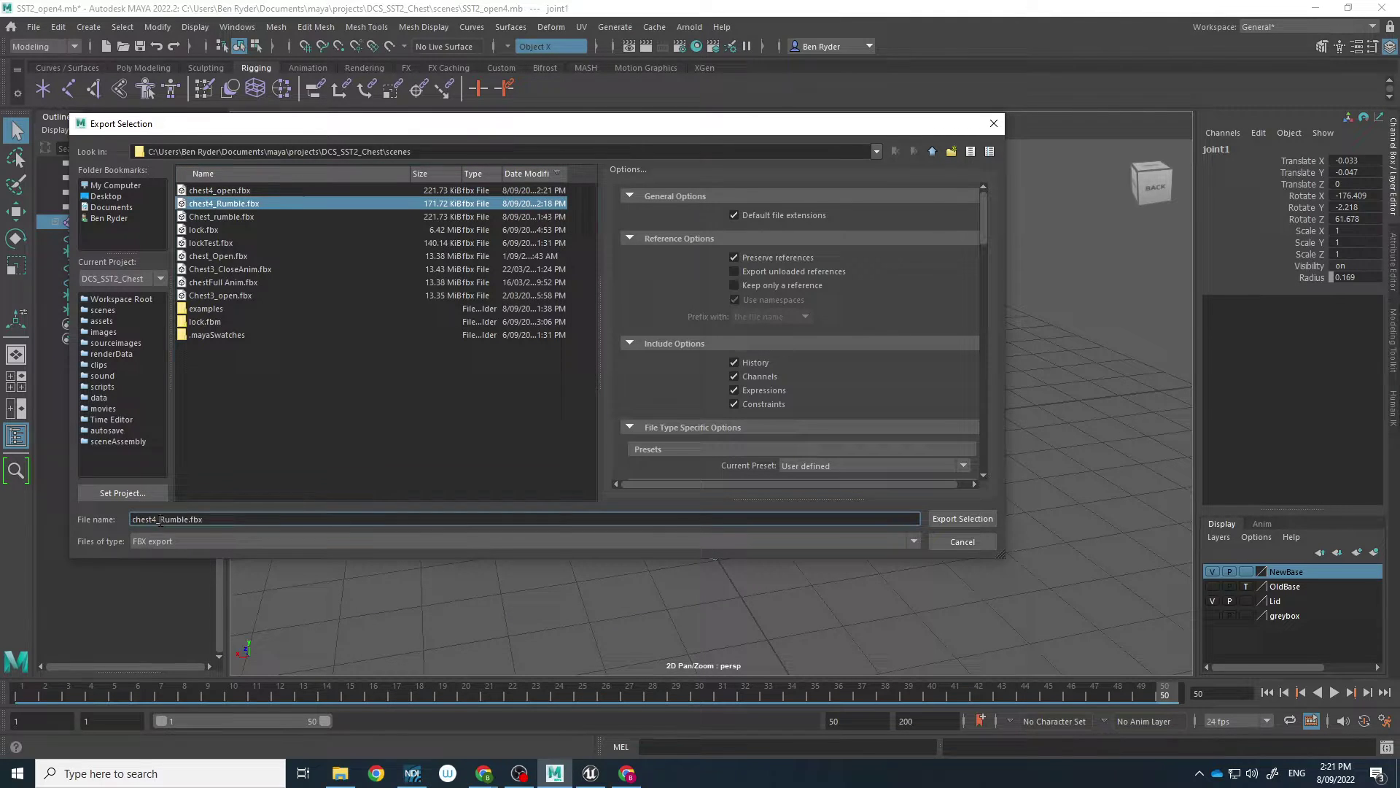
pyautogui.moveTo(160, 519); pyautogui.dragTo(225, 515)
pyautogui.write('close')
pyautogui.press('Return')
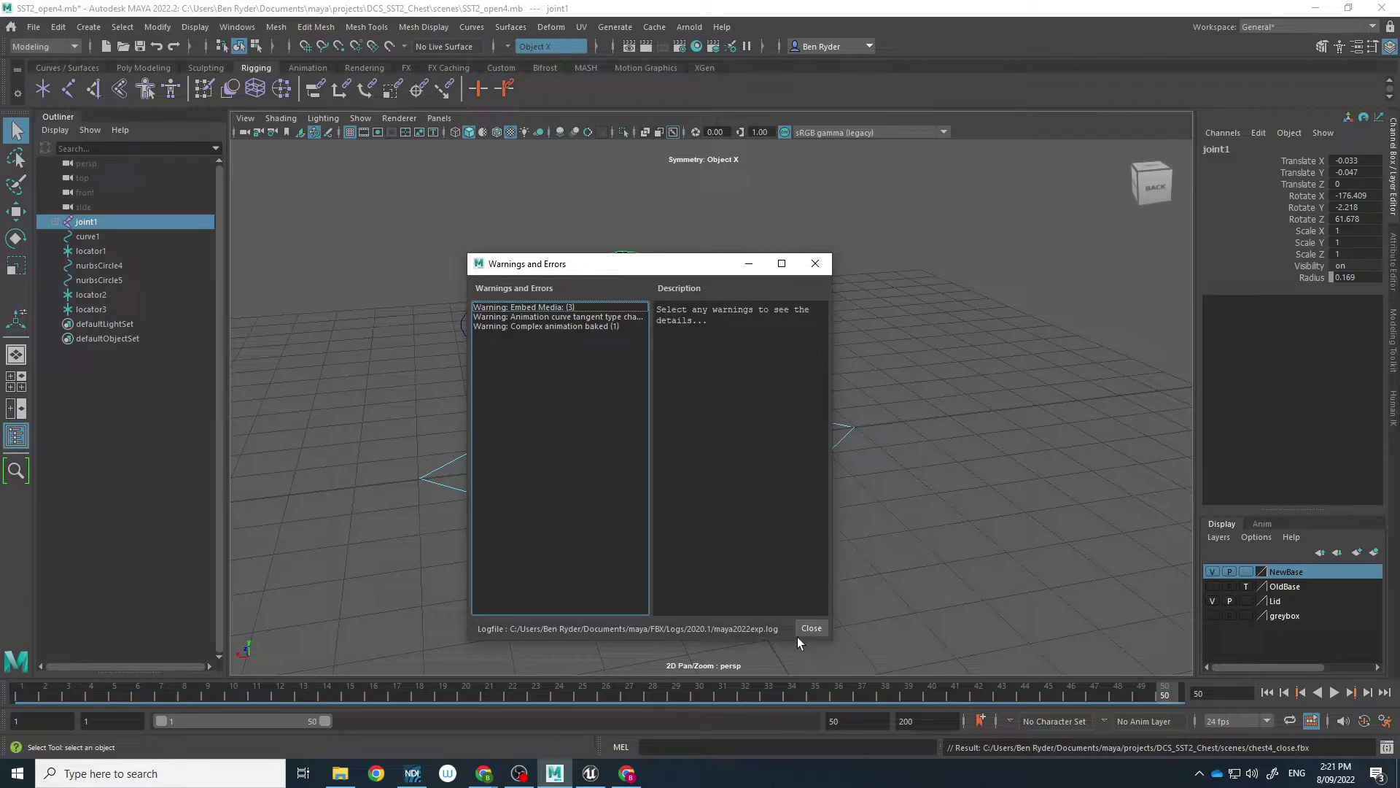
pyautogui.click(811, 628)
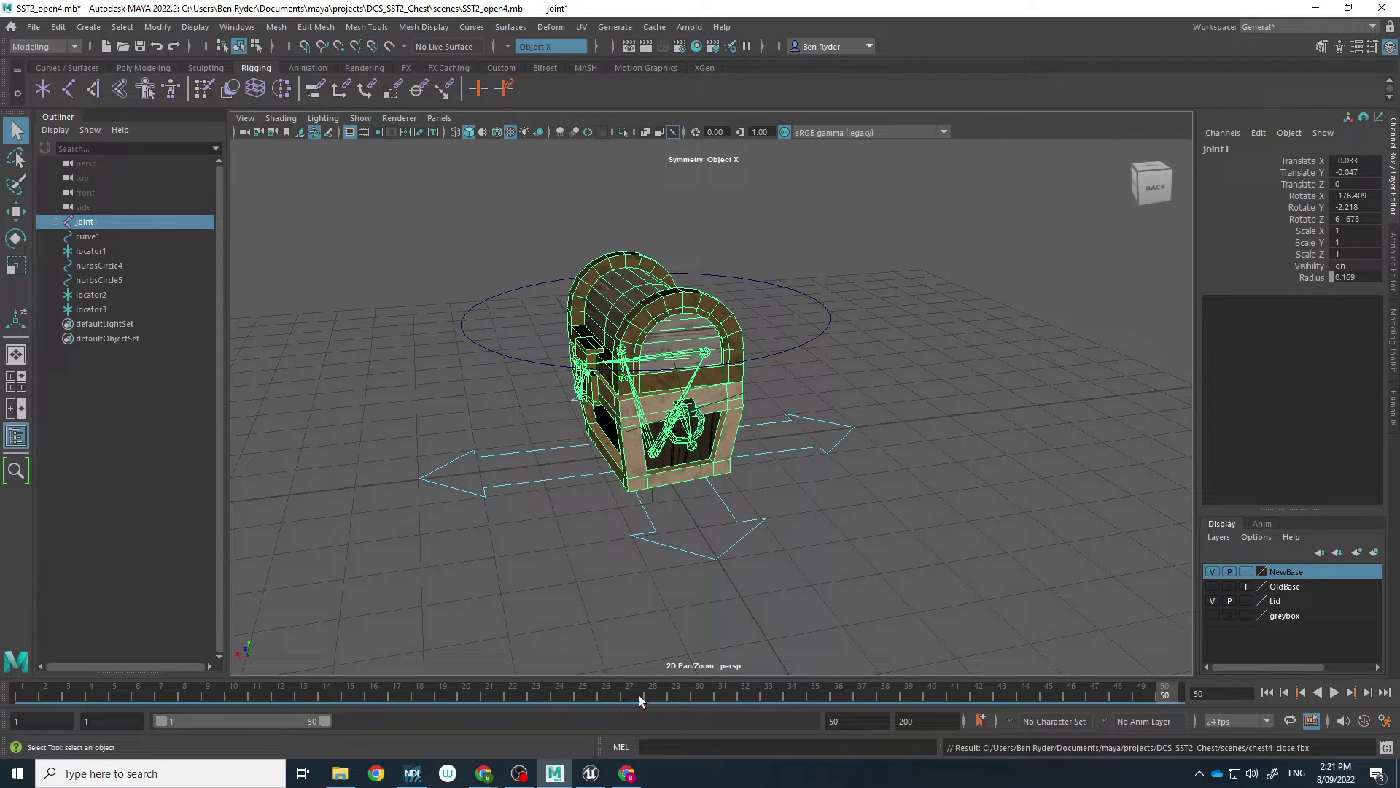
# Step: From the scenes folder, open chest4_close in Autodesk FBX Review, watch its animation, and close the viewer
pyautogui.click(340, 773)
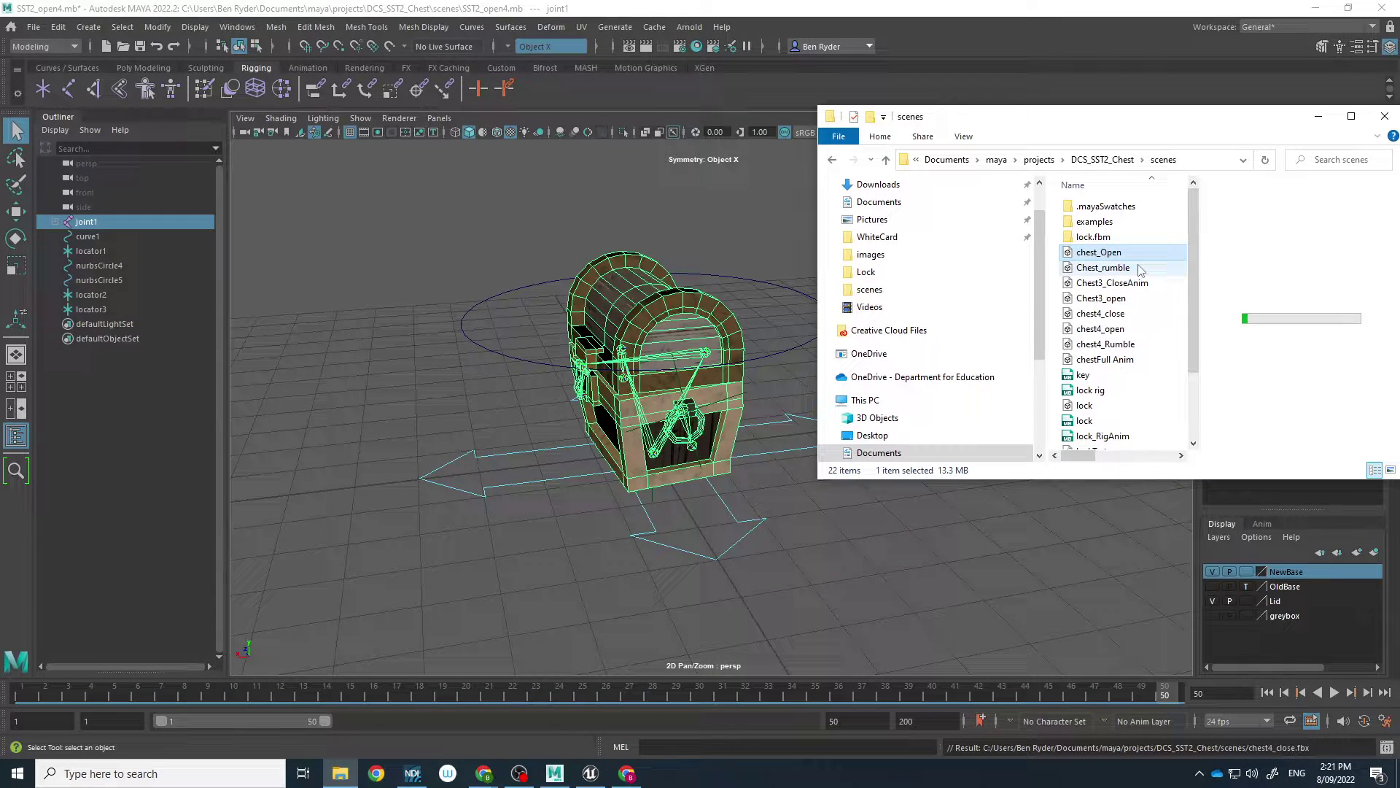
pyautogui.click(1123, 315)
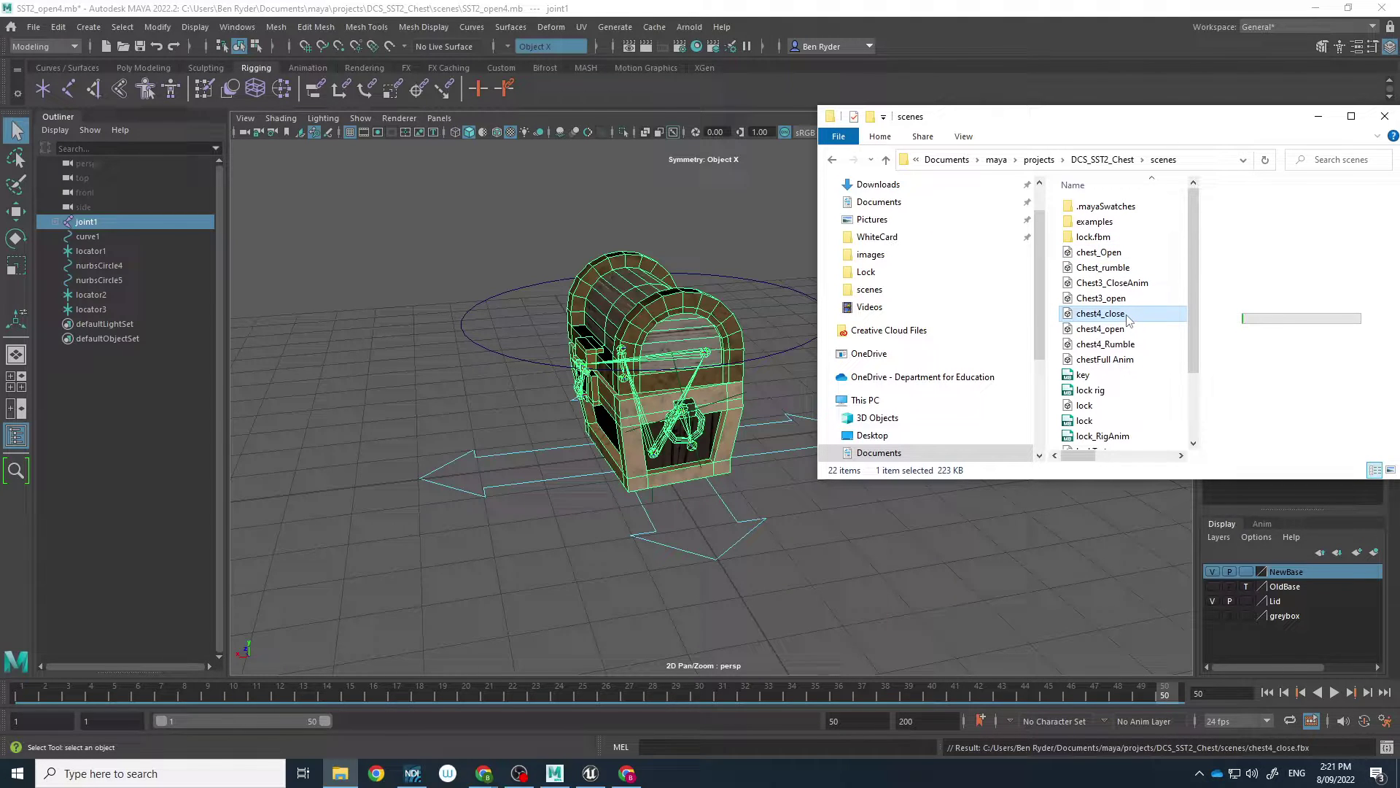
pyautogui.rightClick(1126, 319)
pyautogui.moveTo(1160, 438)
pyautogui.click(1068, 456)
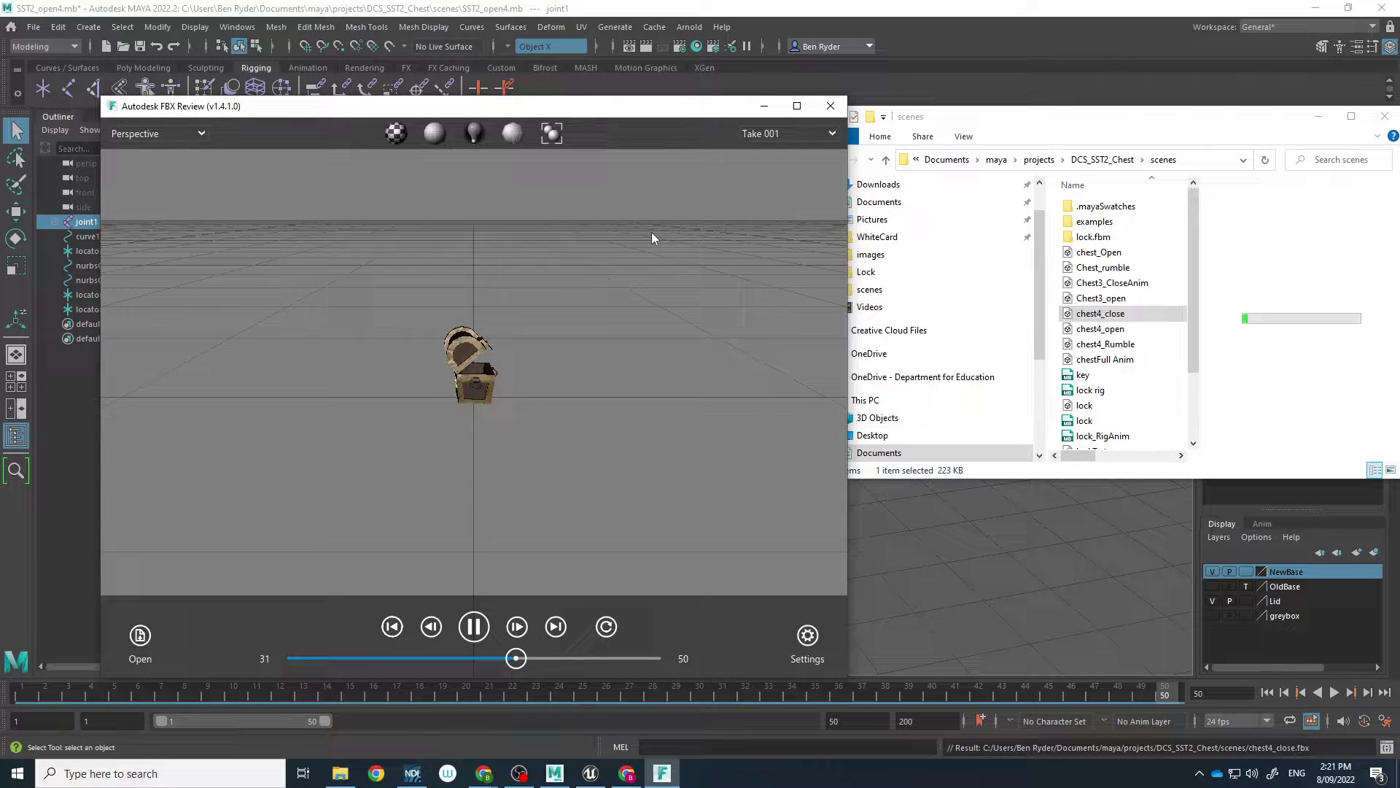
pyautogui.click(830, 106)
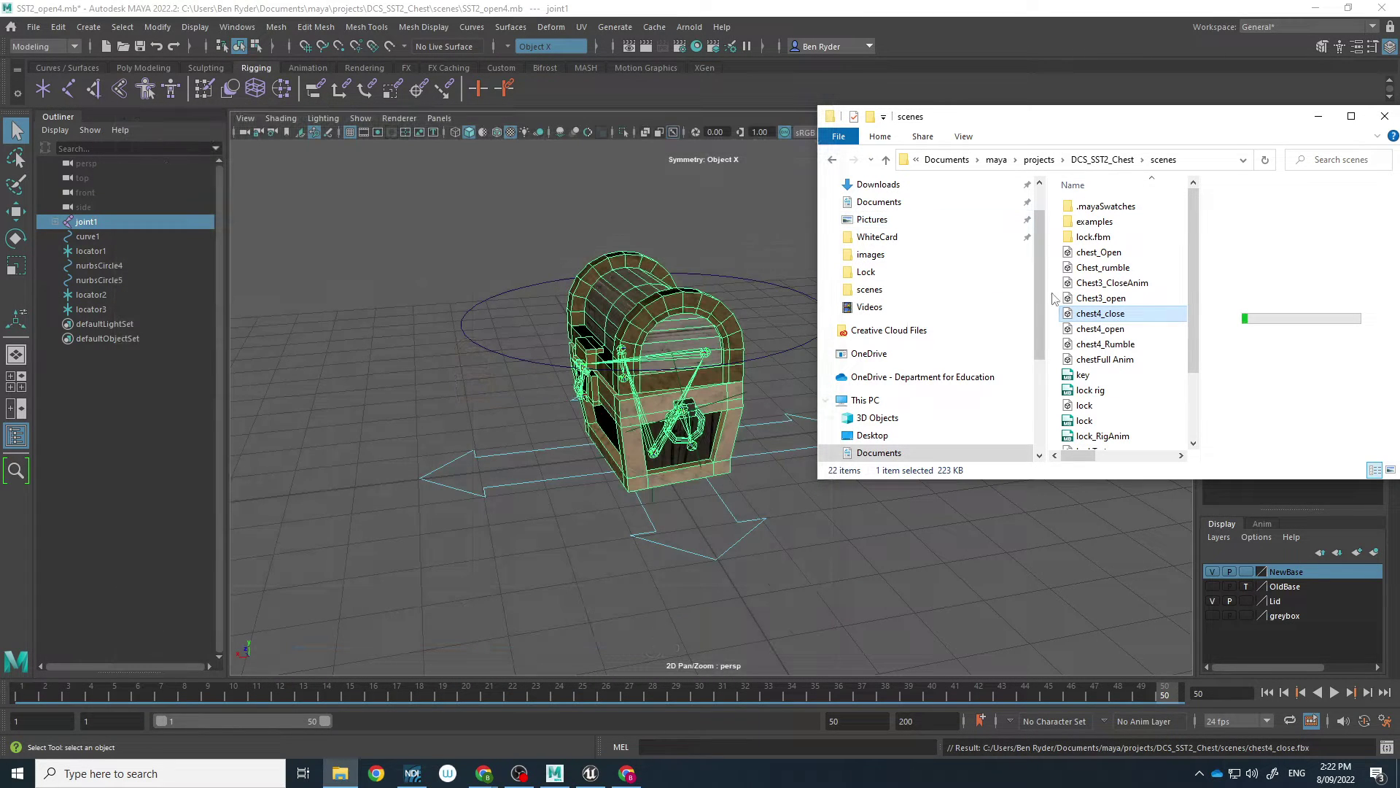
# Step: Open chest4_open from the scenes folder in Autodesk FBX Review, watch its animation, and close the viewer
pyautogui.click(1098, 333)
pyautogui.rightClick(1098, 329)
pyautogui.moveTo(1123, 452)
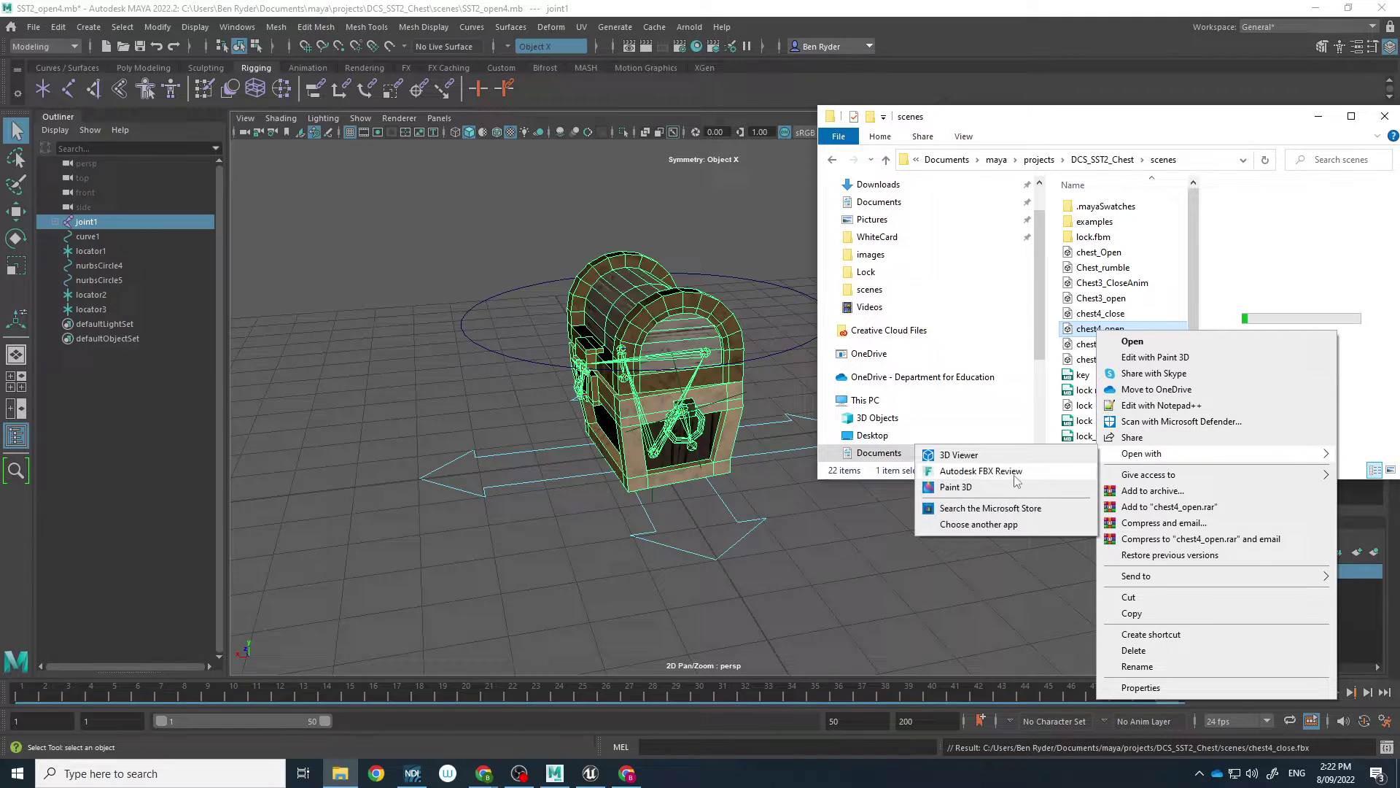
pyautogui.click(973, 480)
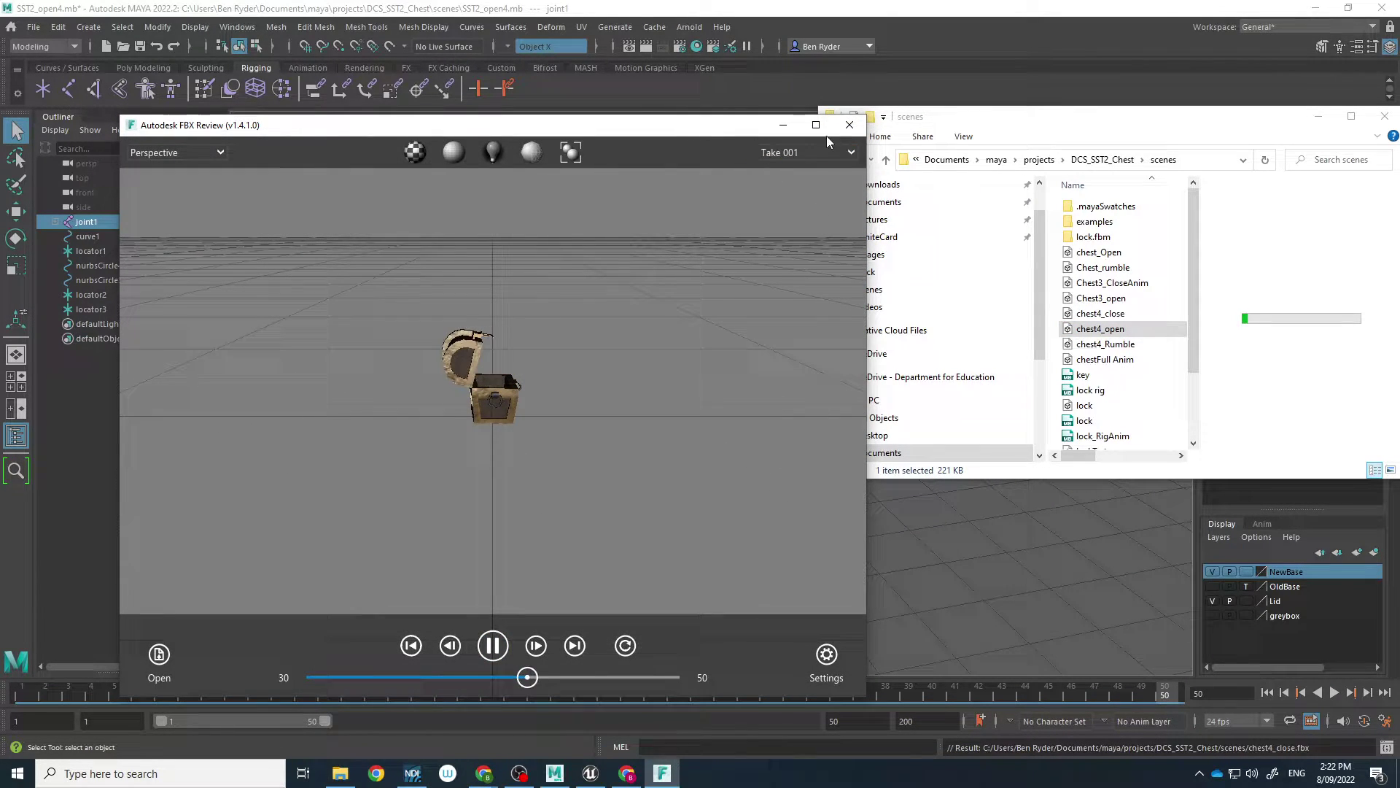
pyautogui.click(850, 125)
# Step: Open chest4_Rumble in Autodesk FBX Review, play its animation while viewing the chest from another angle, and close the viewer
pyautogui.click(1132, 345)
pyautogui.rightClick(1133, 345)
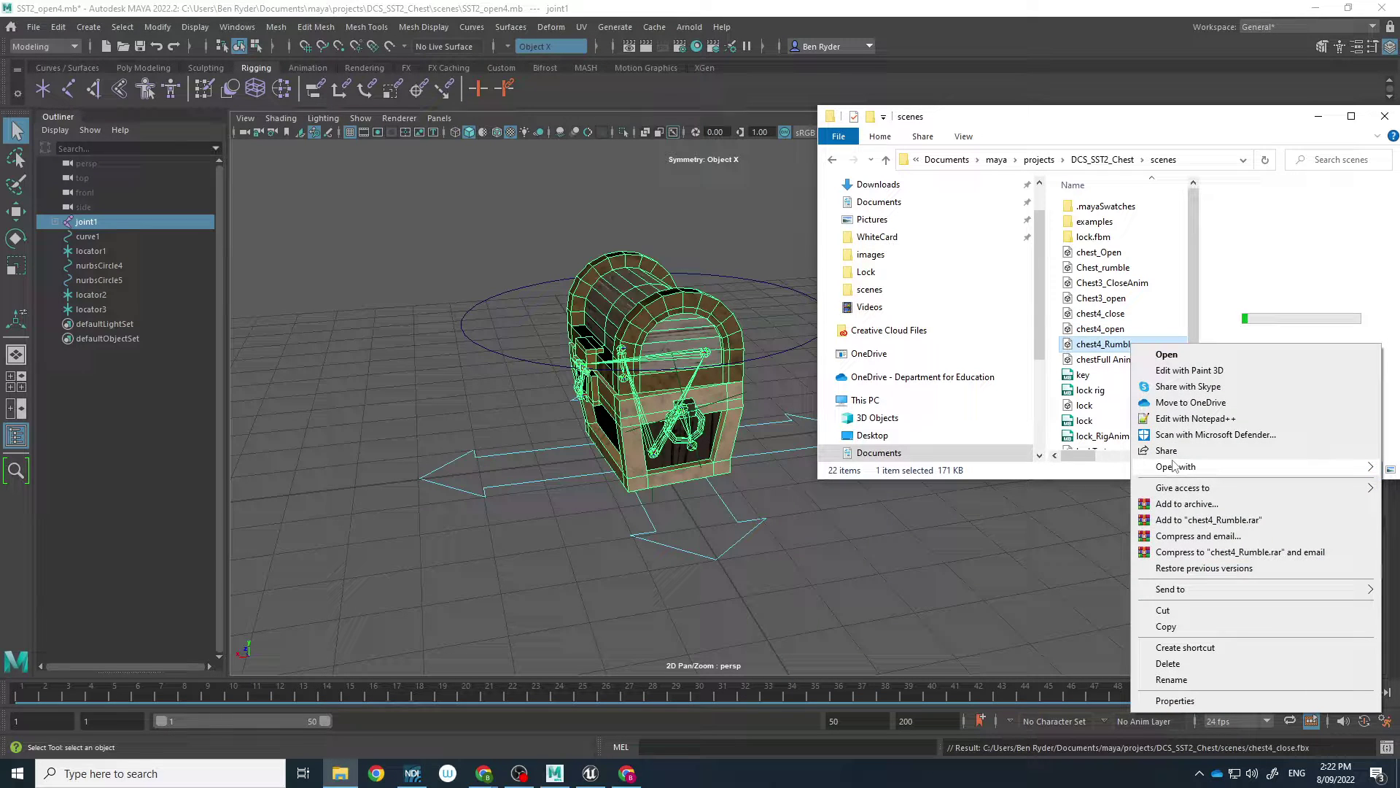
pyautogui.moveTo(1174, 466)
pyautogui.click(1021, 484)
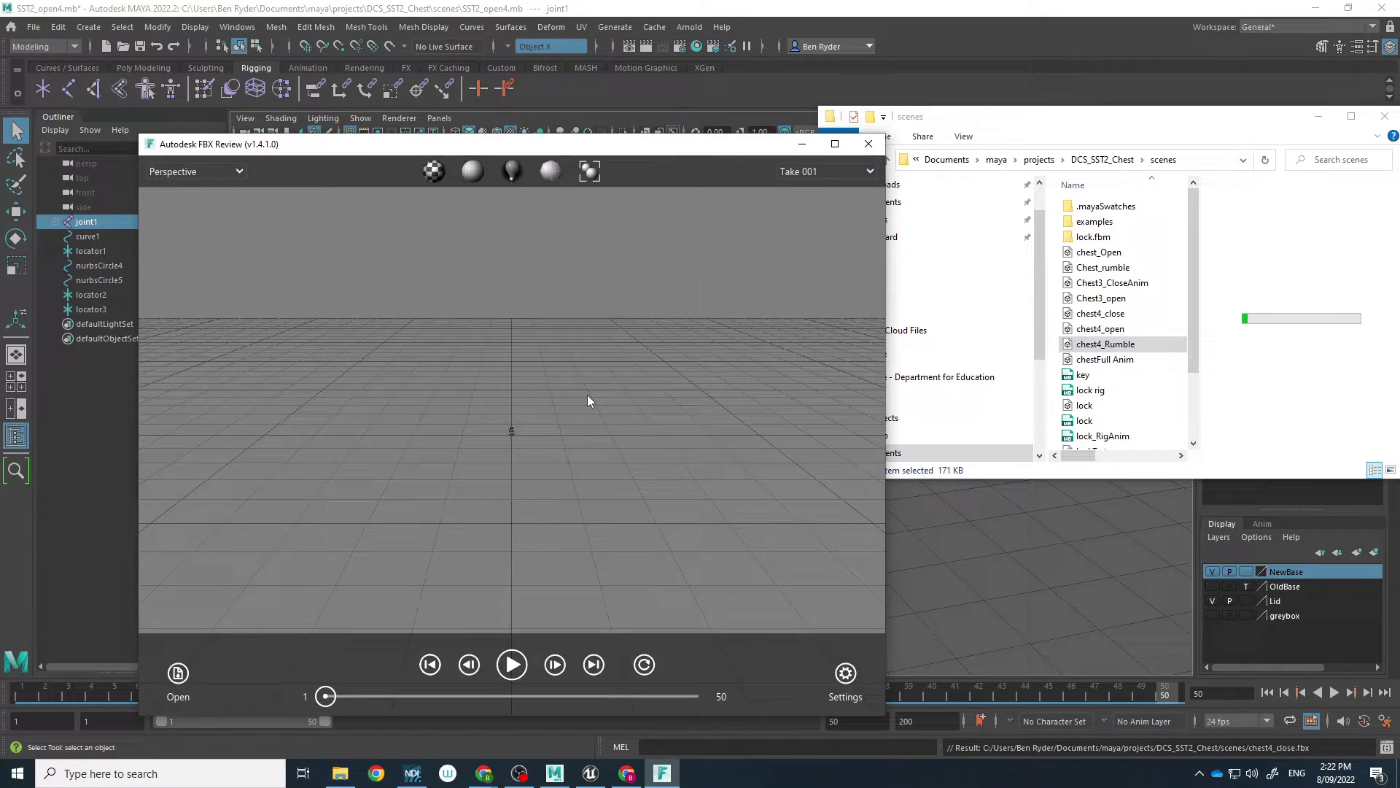
pyautogui.click(512, 664)
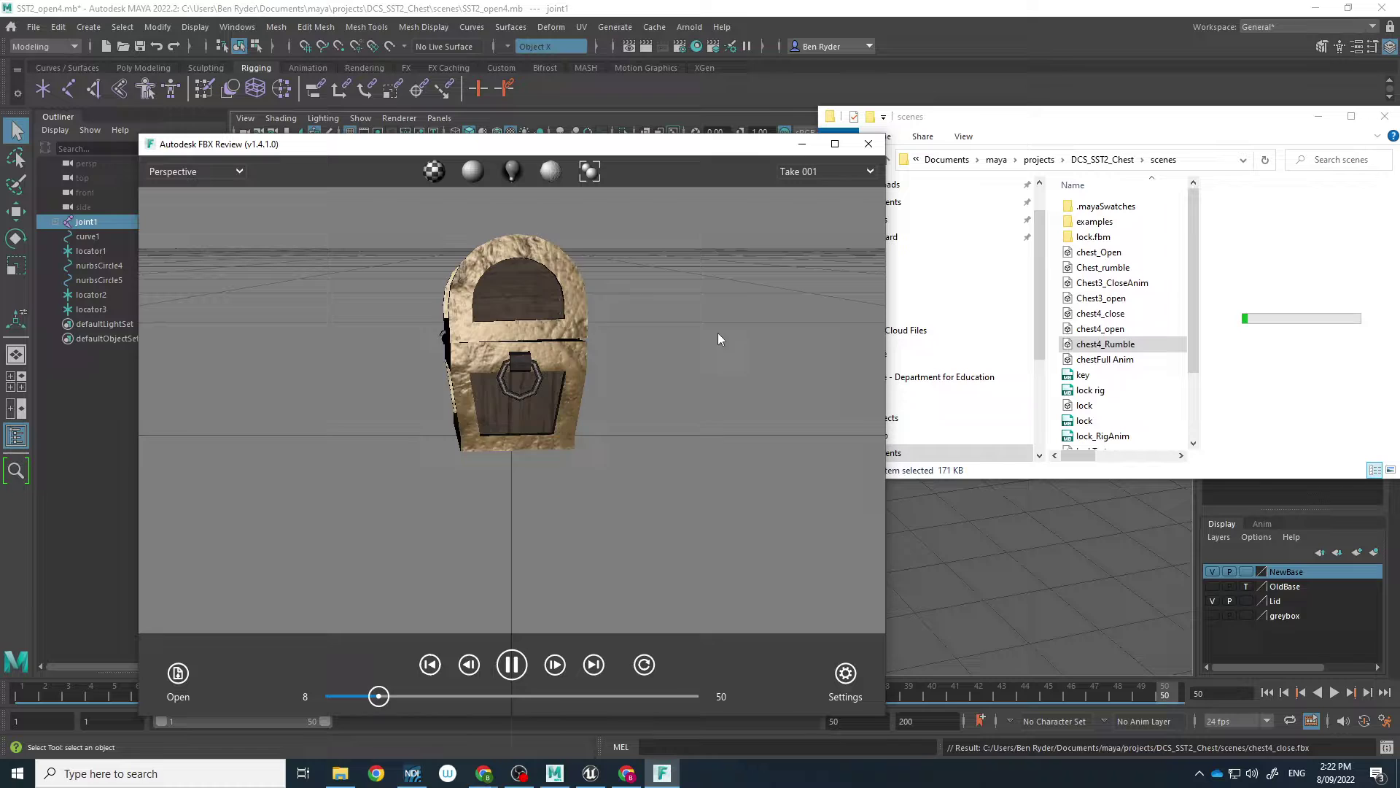
pyautogui.moveTo(722, 319); pyautogui.dragTo(632, 342)
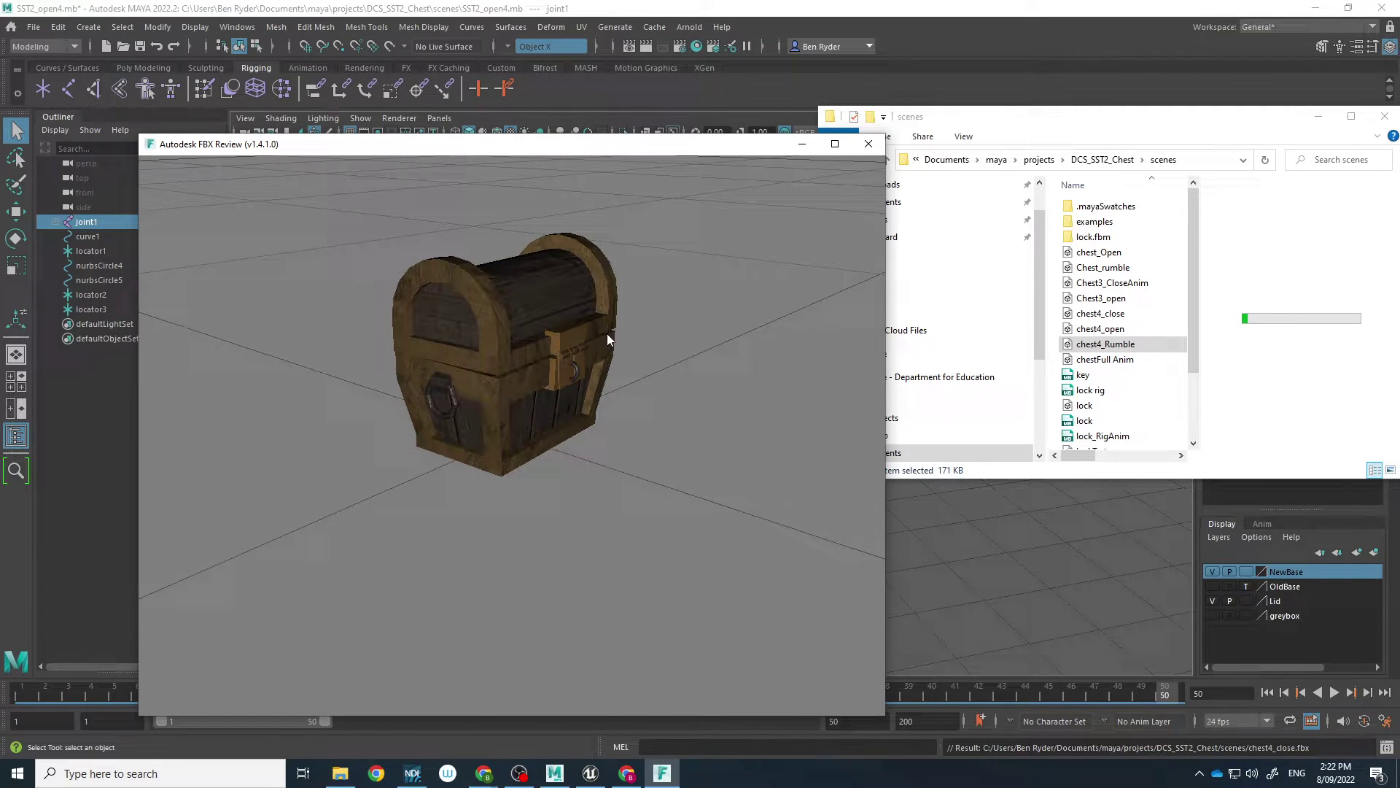
pyautogui.click(868, 144)
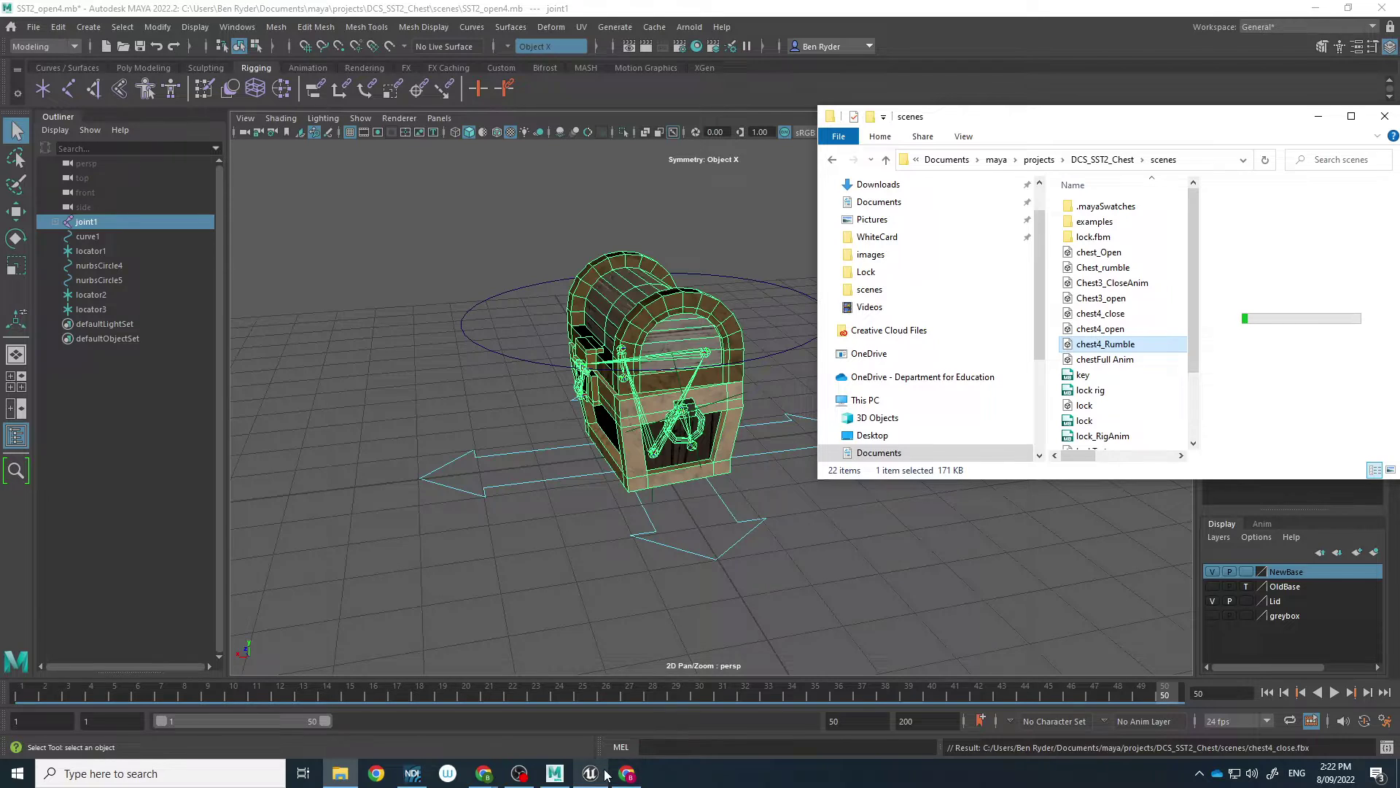
# Step: Switch to Unreal Editor, open the Chest2 content folder, and bring in the chest4_Rumble FBX from the scenes folder
pyautogui.moveTo(569, 776)
pyautogui.click(579, 743)
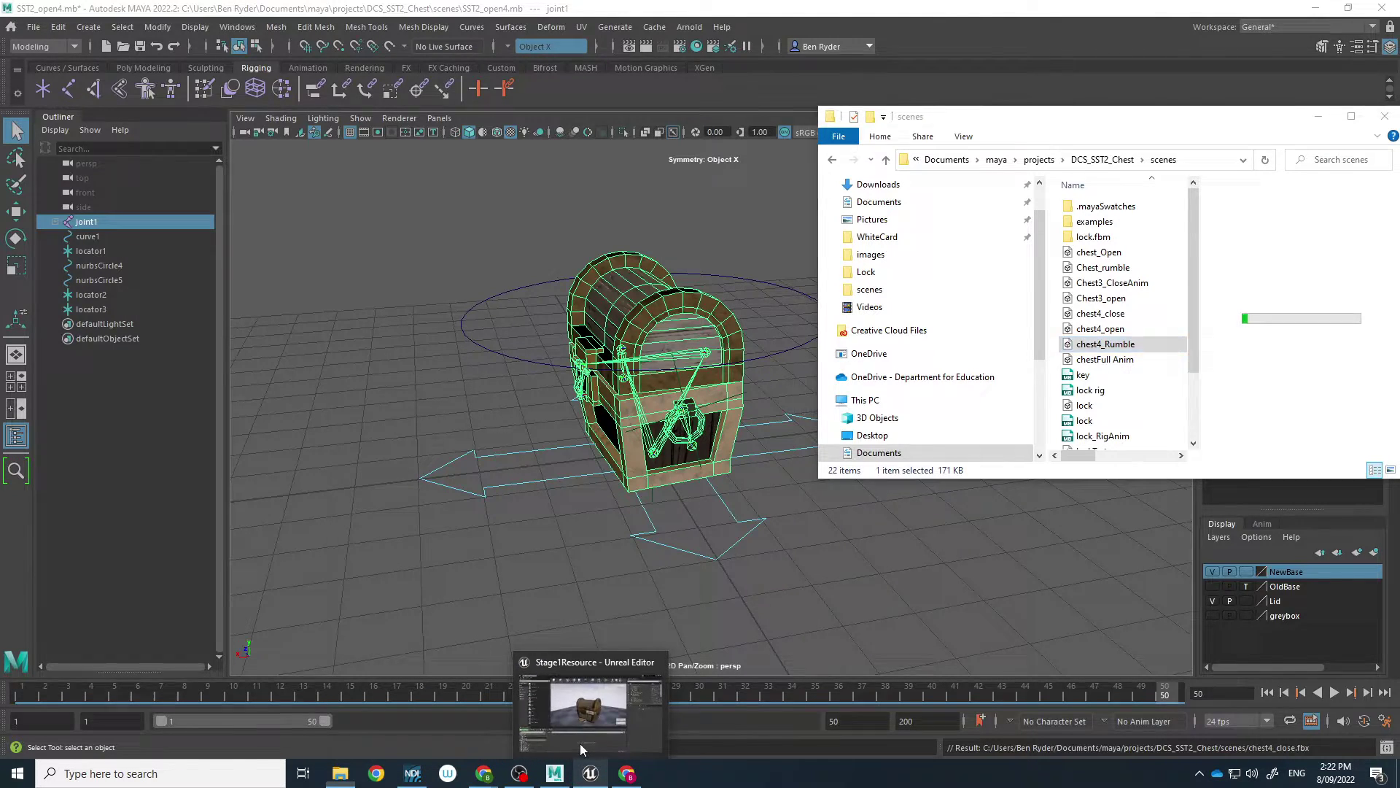
pyautogui.click(48, 615)
pyautogui.click(243, 537)
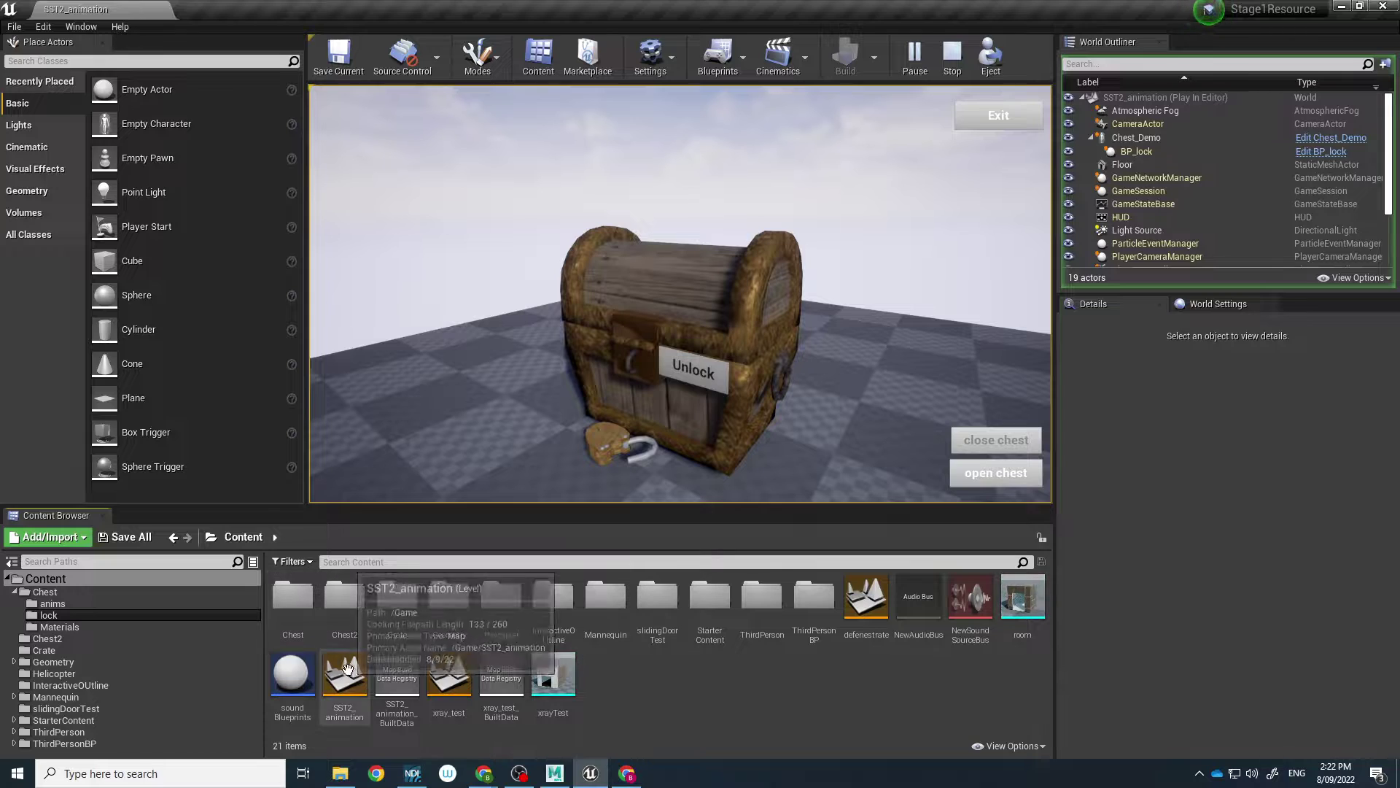
pyautogui.doubleClick(340, 596)
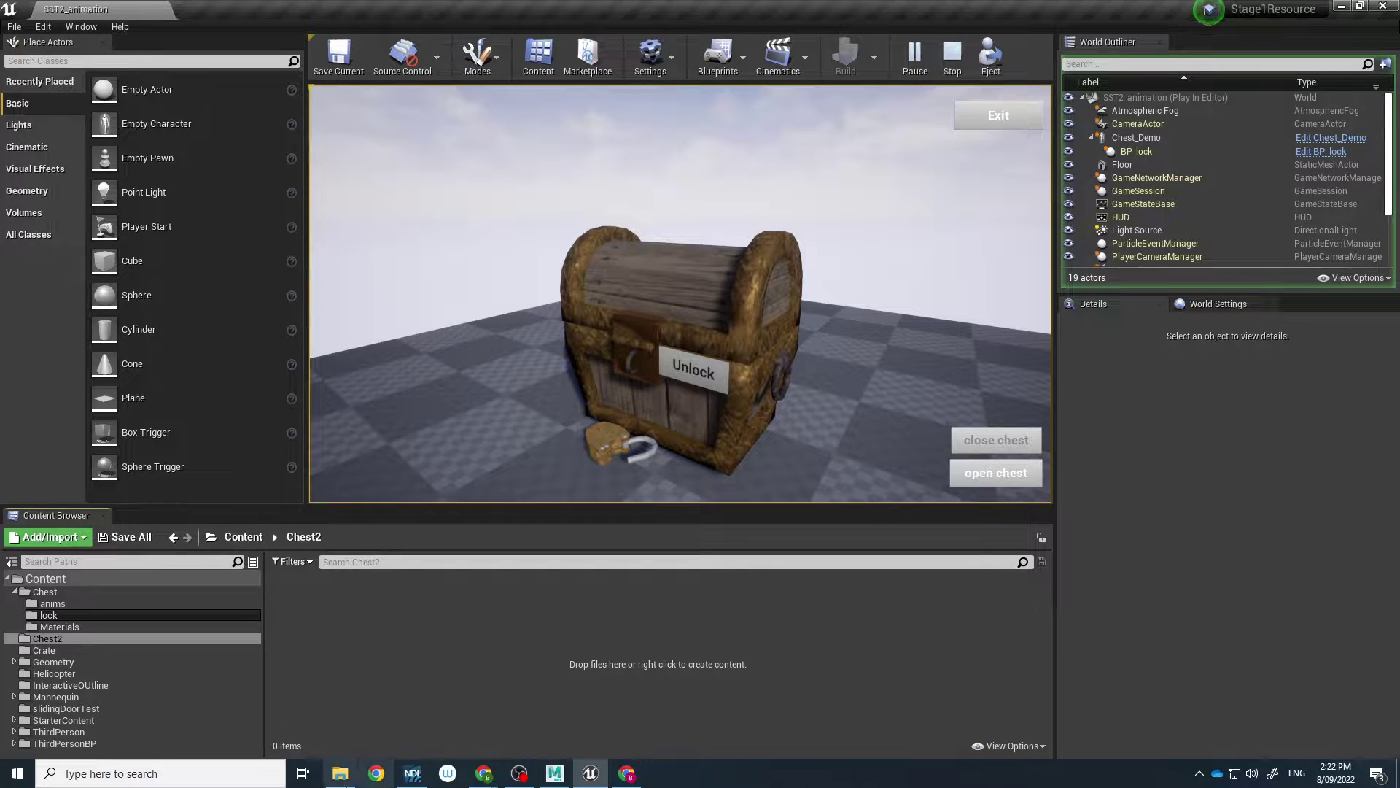
pyautogui.click(340, 773)
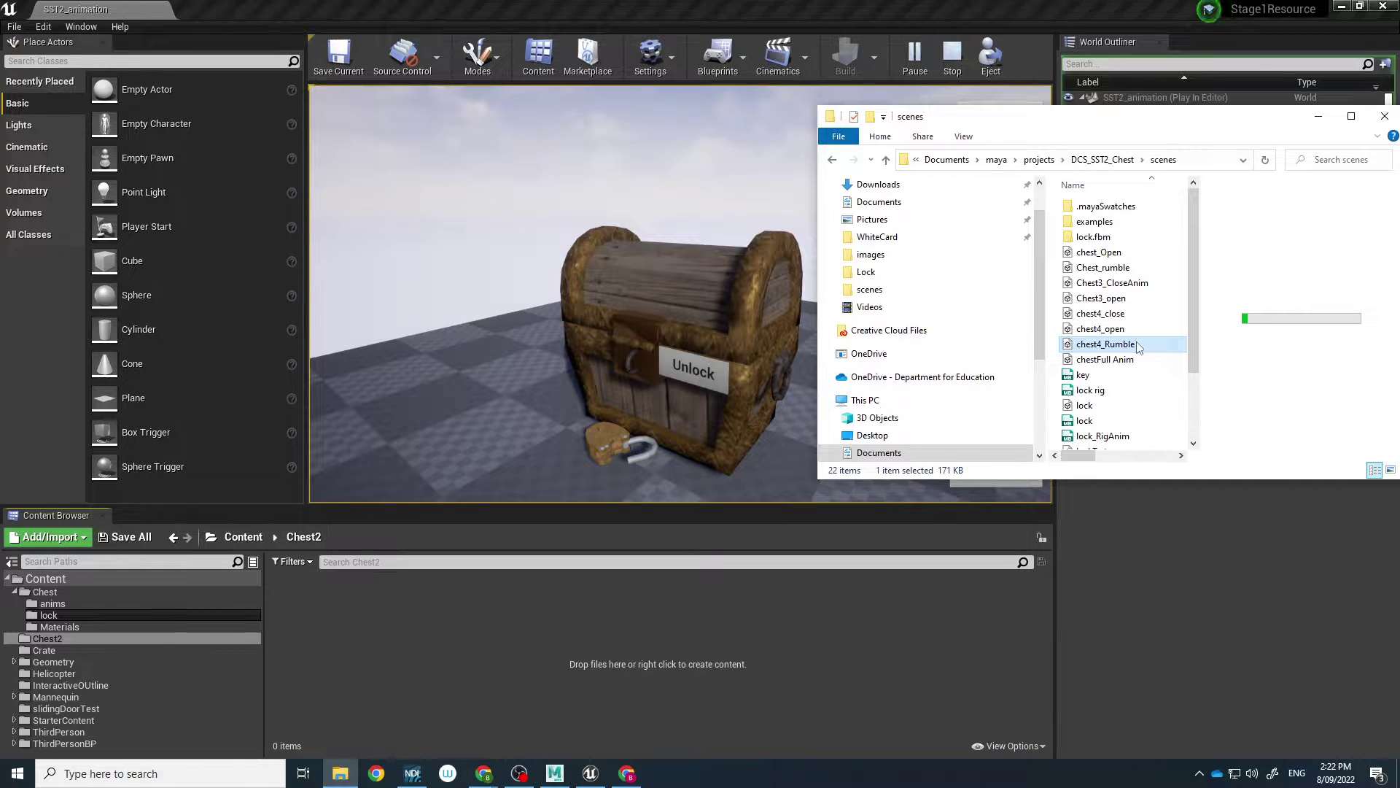
pyautogui.moveTo(1136, 341); pyautogui.dragTo(533, 631)
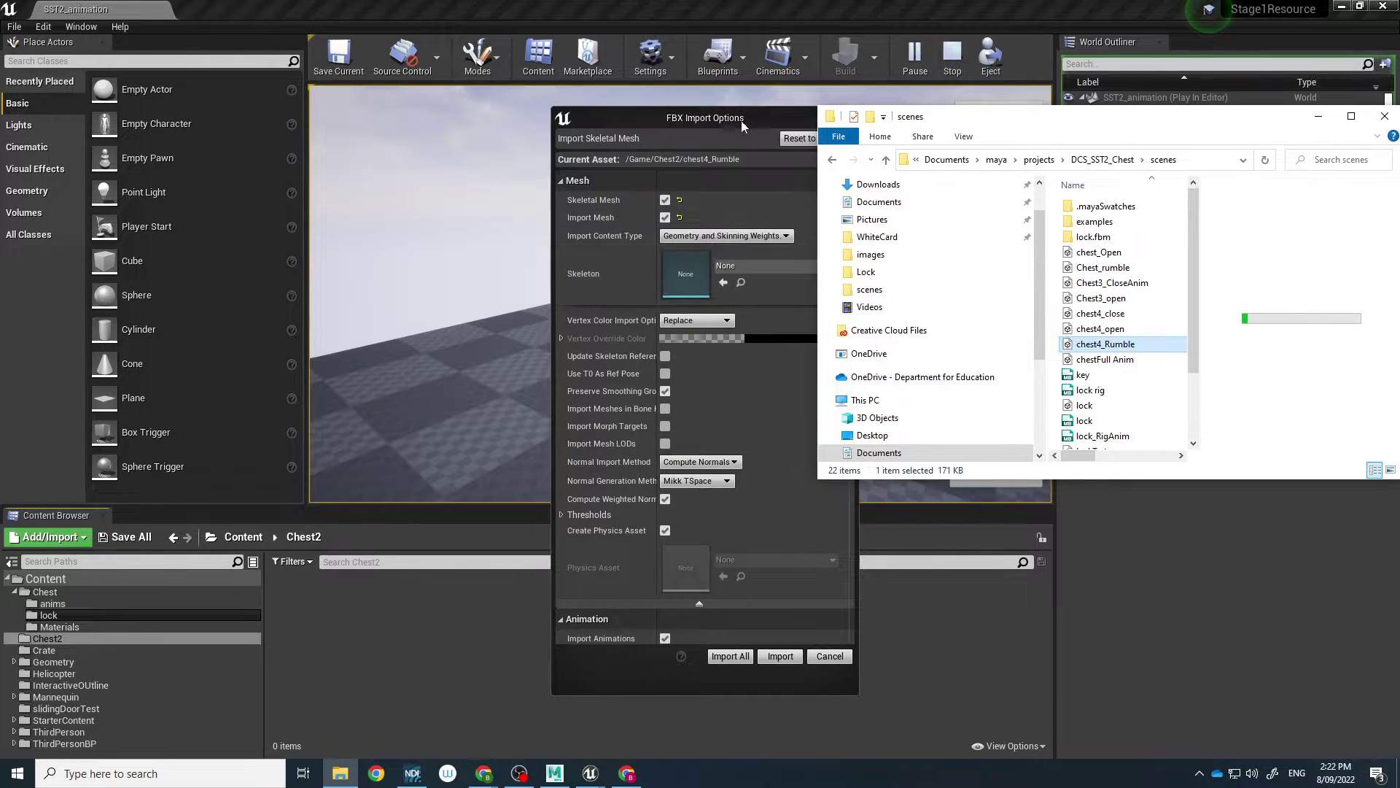
# Step: Compare the import scale with the chest in Maya, import chest4_Rumble with animations at uniform scale 20, and close the message log
pyautogui.click(1314, 117)
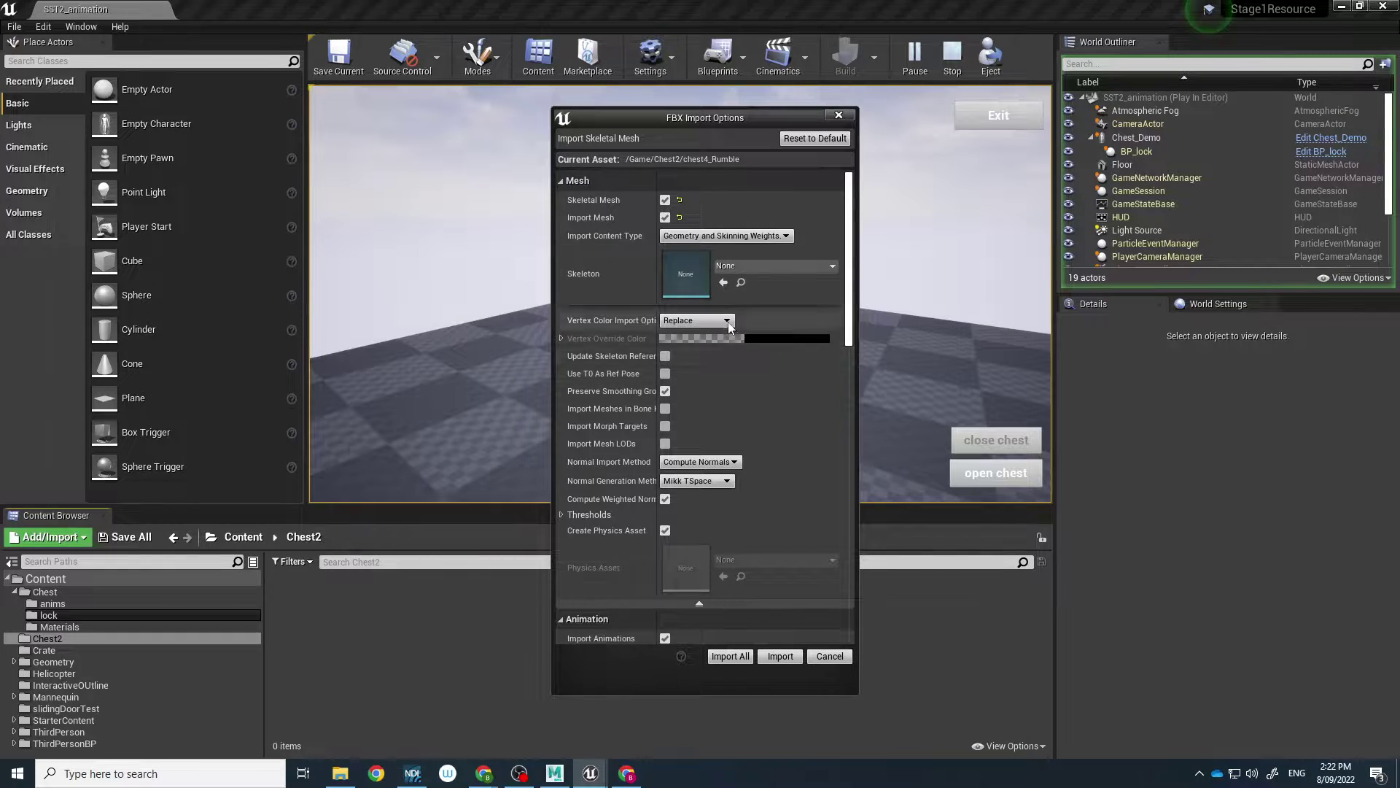
pyautogui.scroll(-3, 758, 350)
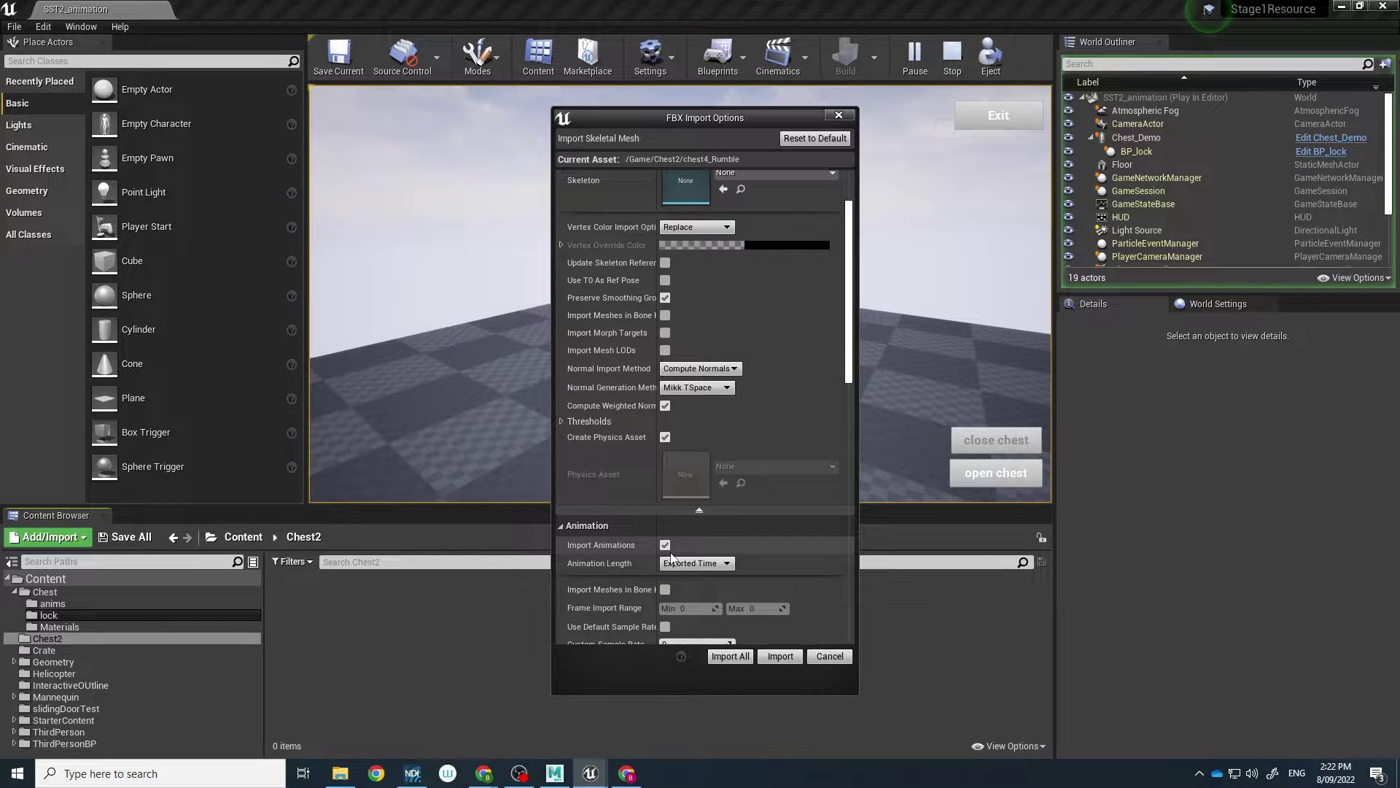
pyautogui.scroll(-12, 711, 534)
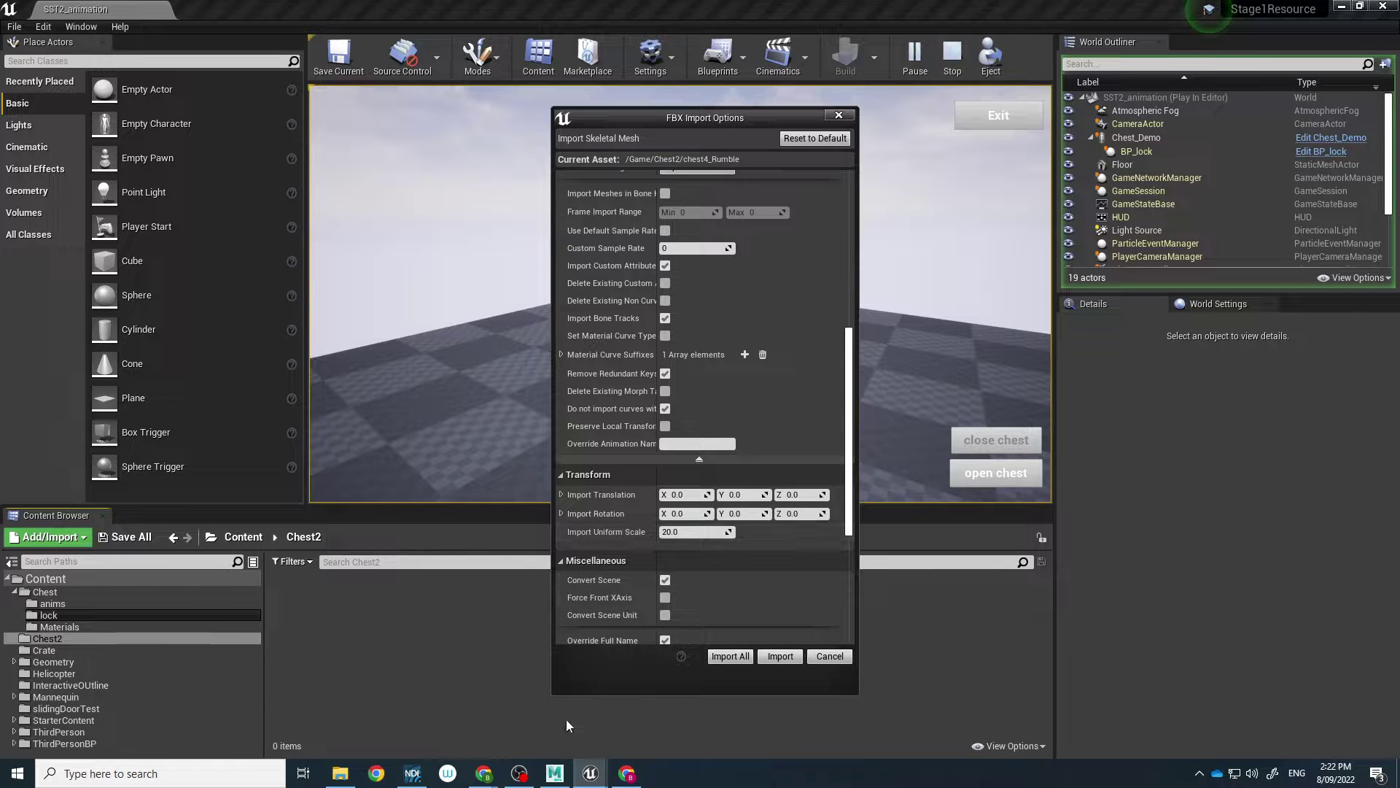
pyautogui.click(555, 774)
pyautogui.scroll(-5, 672, 477)
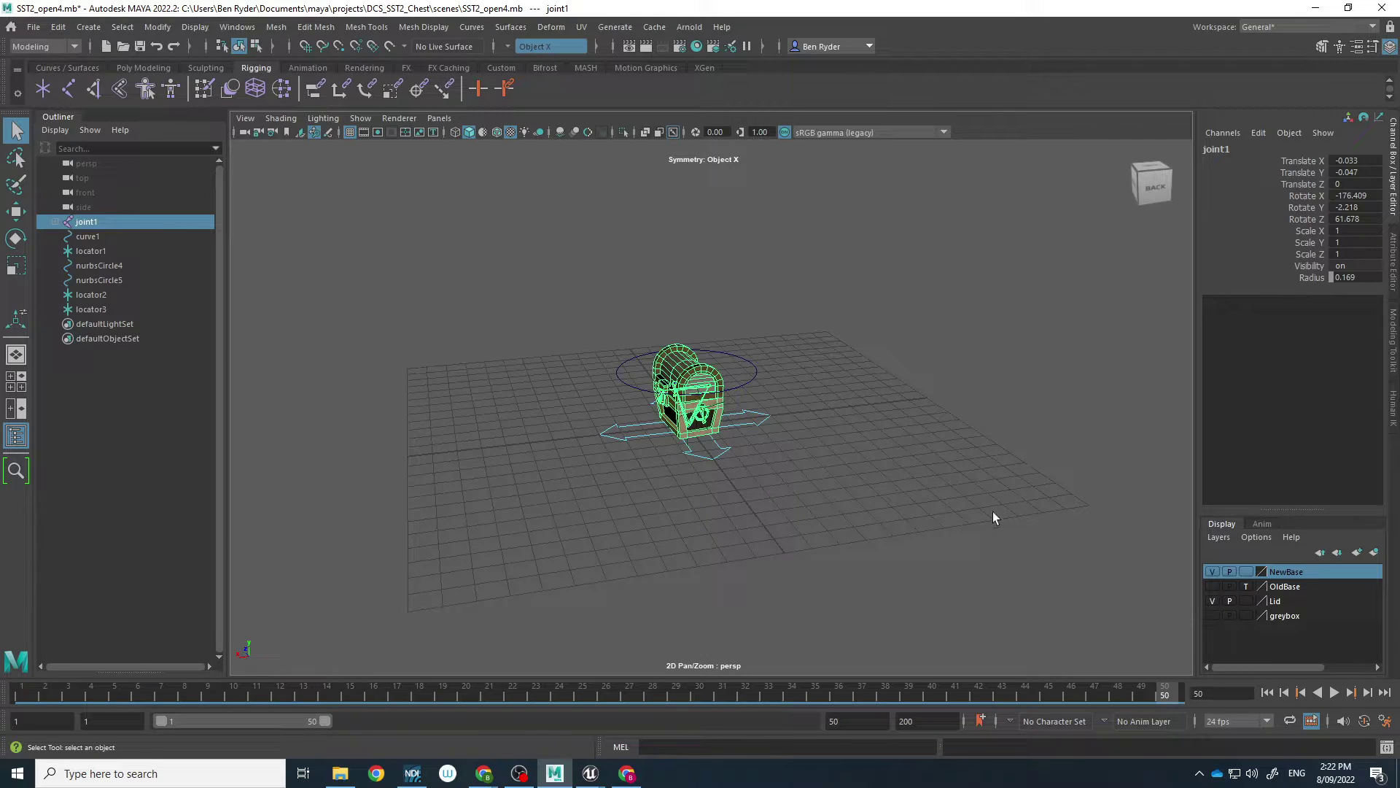
pyautogui.moveTo(590, 773)
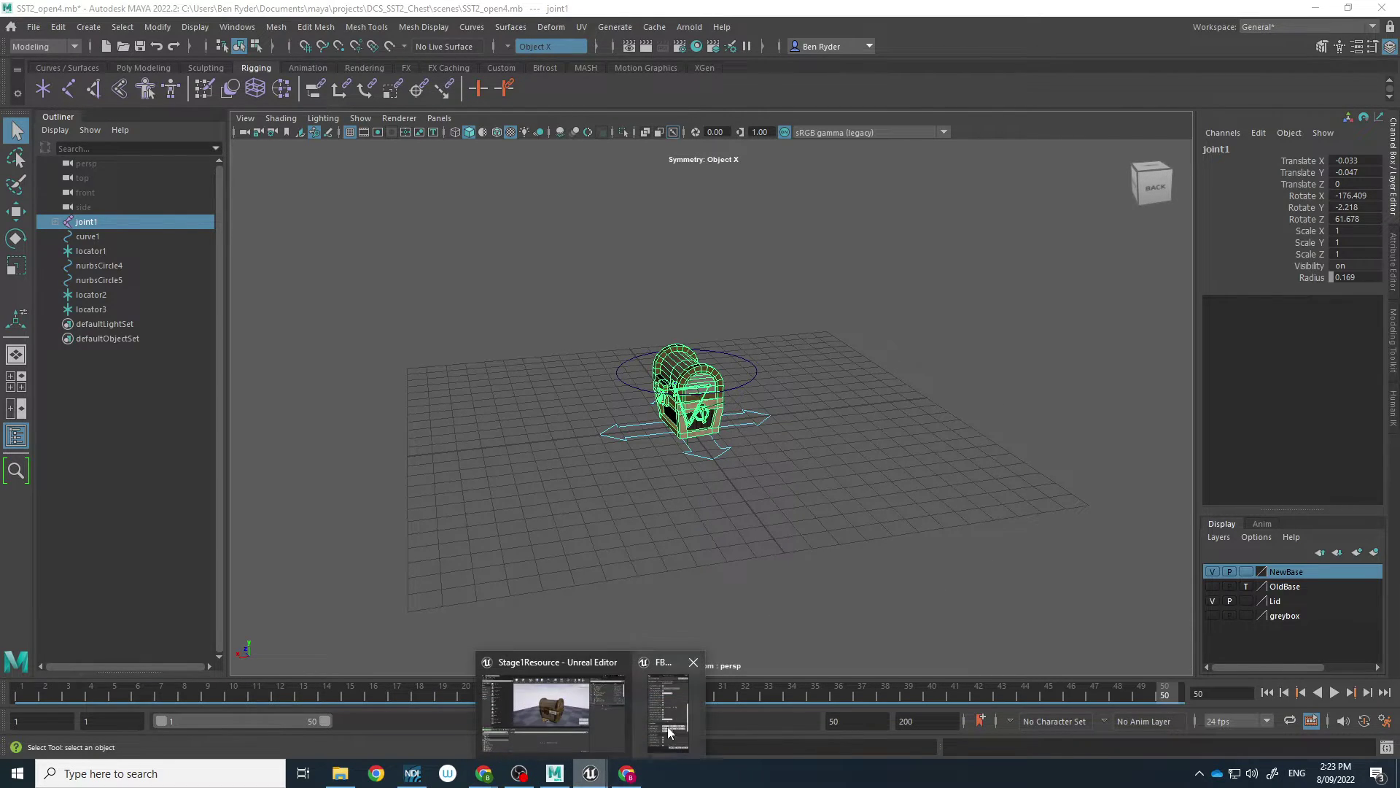
pyautogui.click(619, 716)
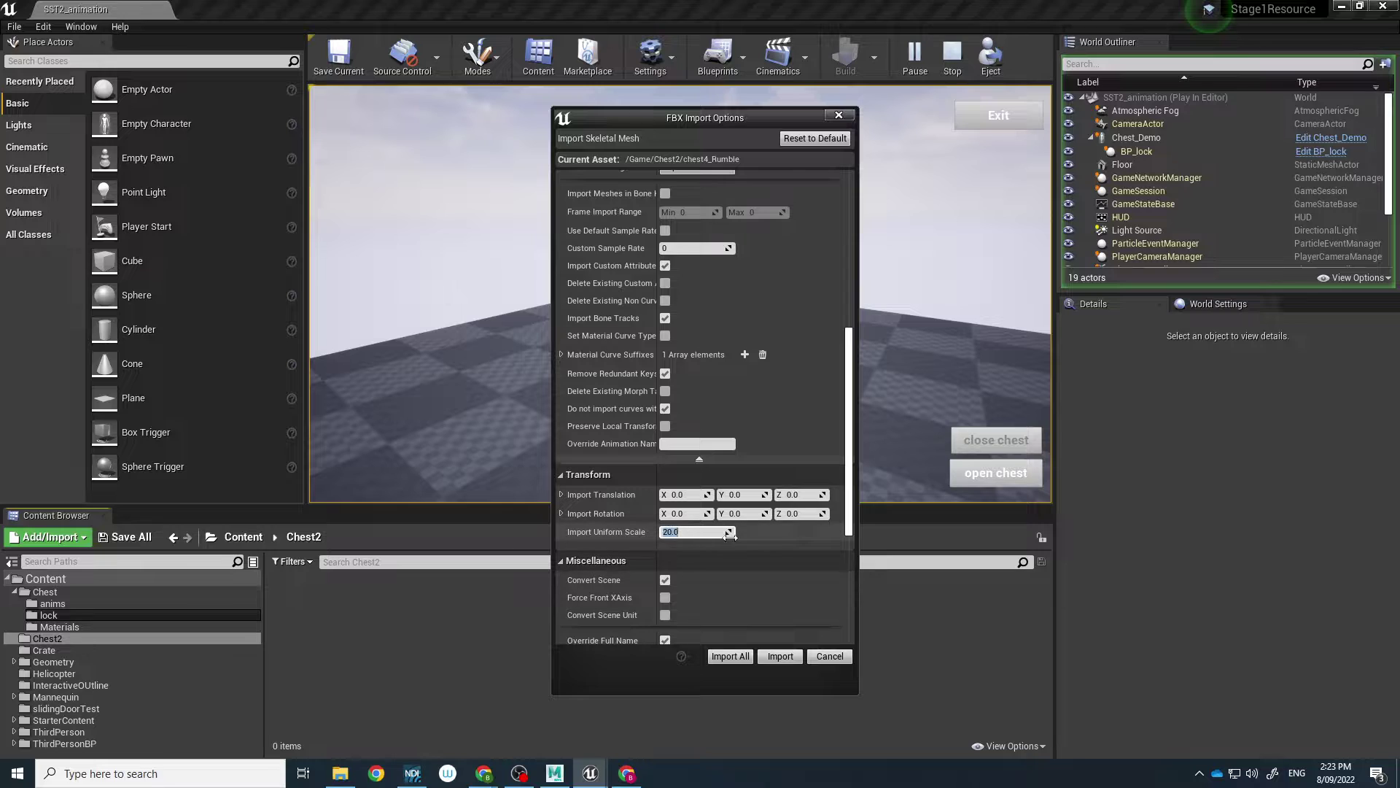
pyautogui.click(785, 657)
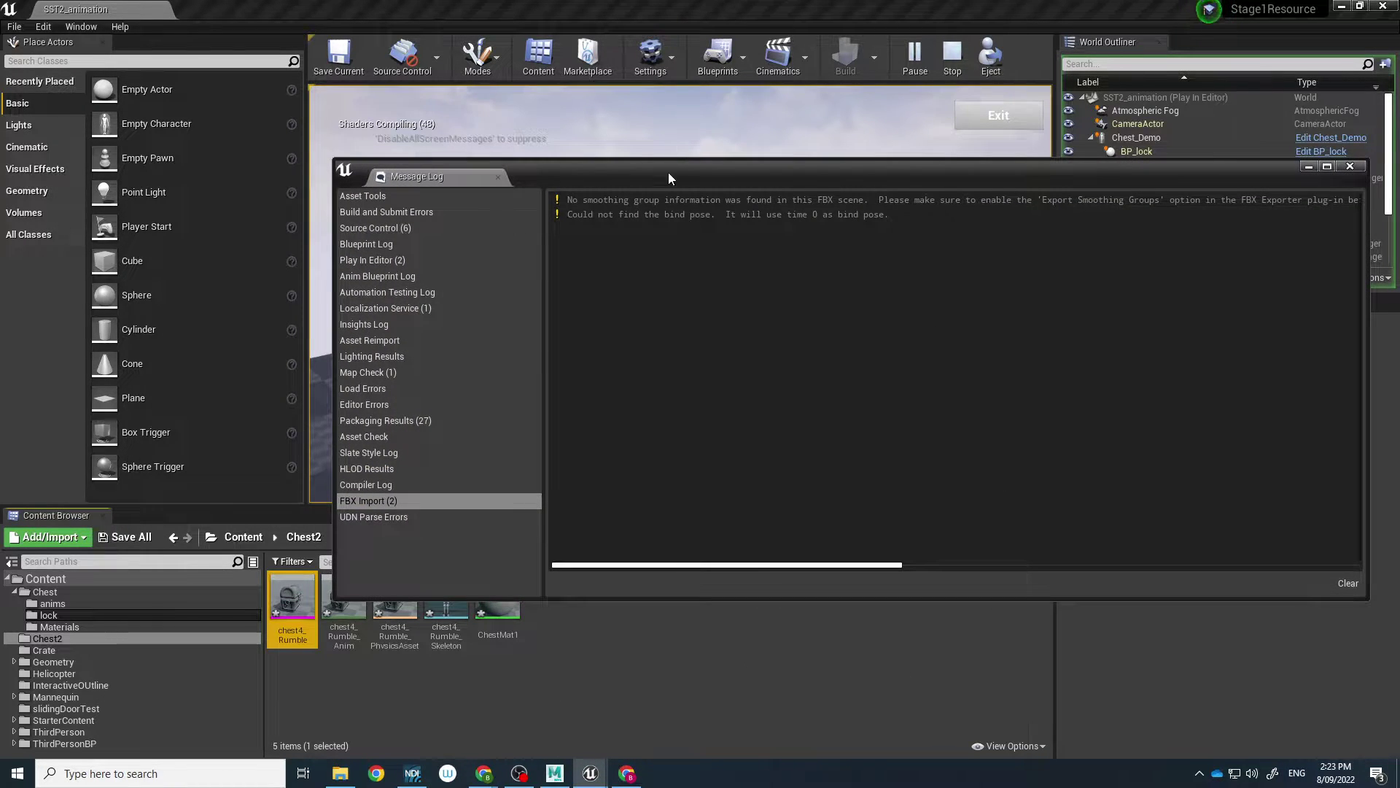
pyautogui.click(670, 201)
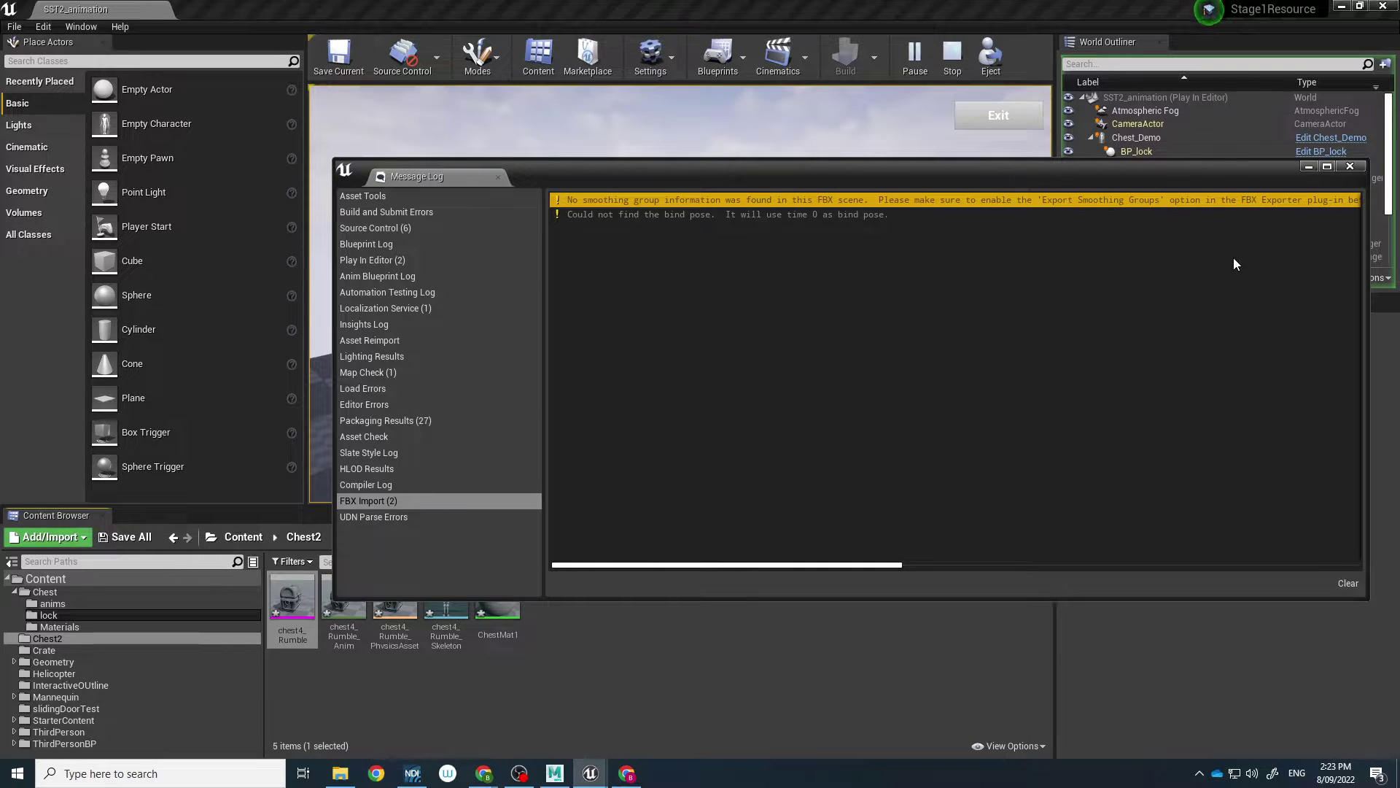
pyautogui.click(1350, 167)
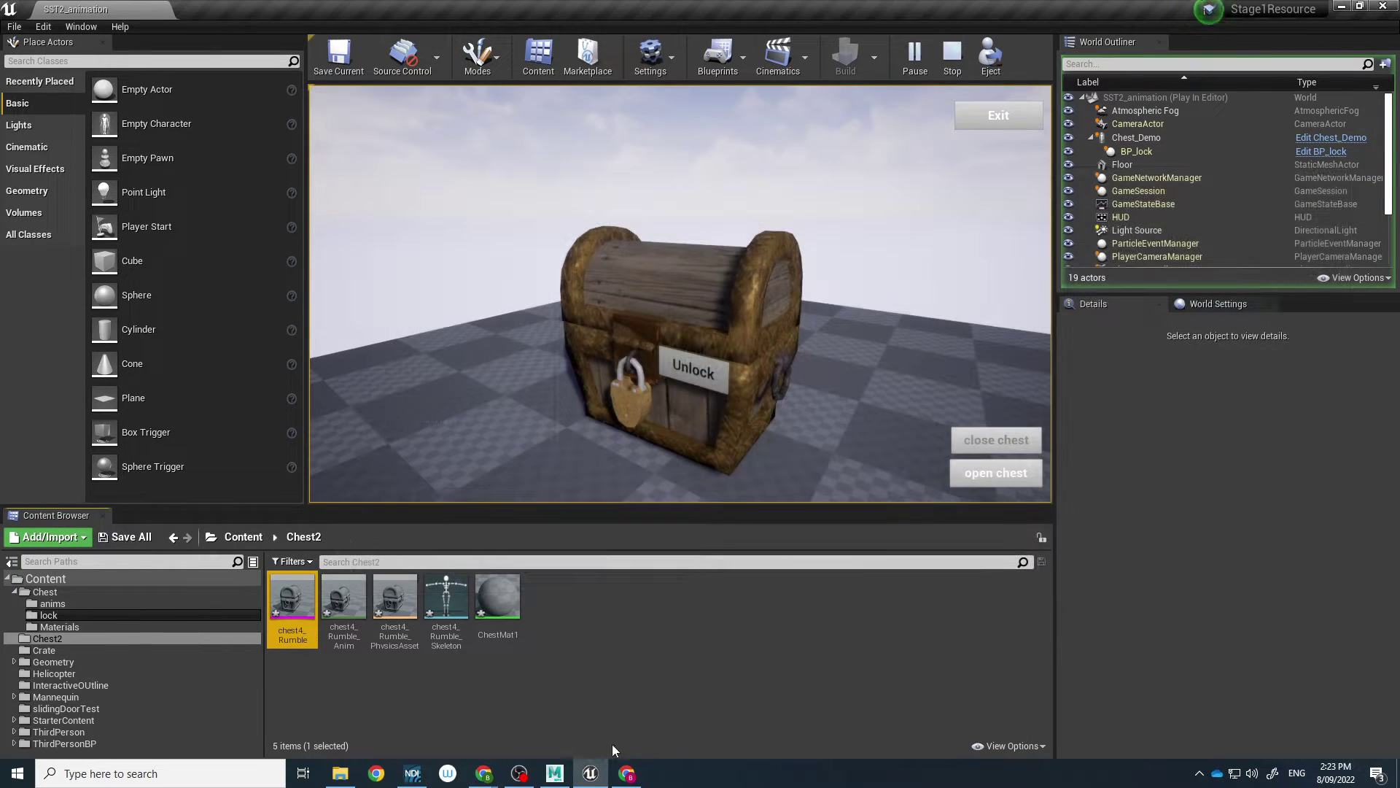
# Step: Select the chest body in Maya, return to Unreal to view the chest4_Rumble_Anim preview from another angle, and close its editor
pyautogui.click(556, 774)
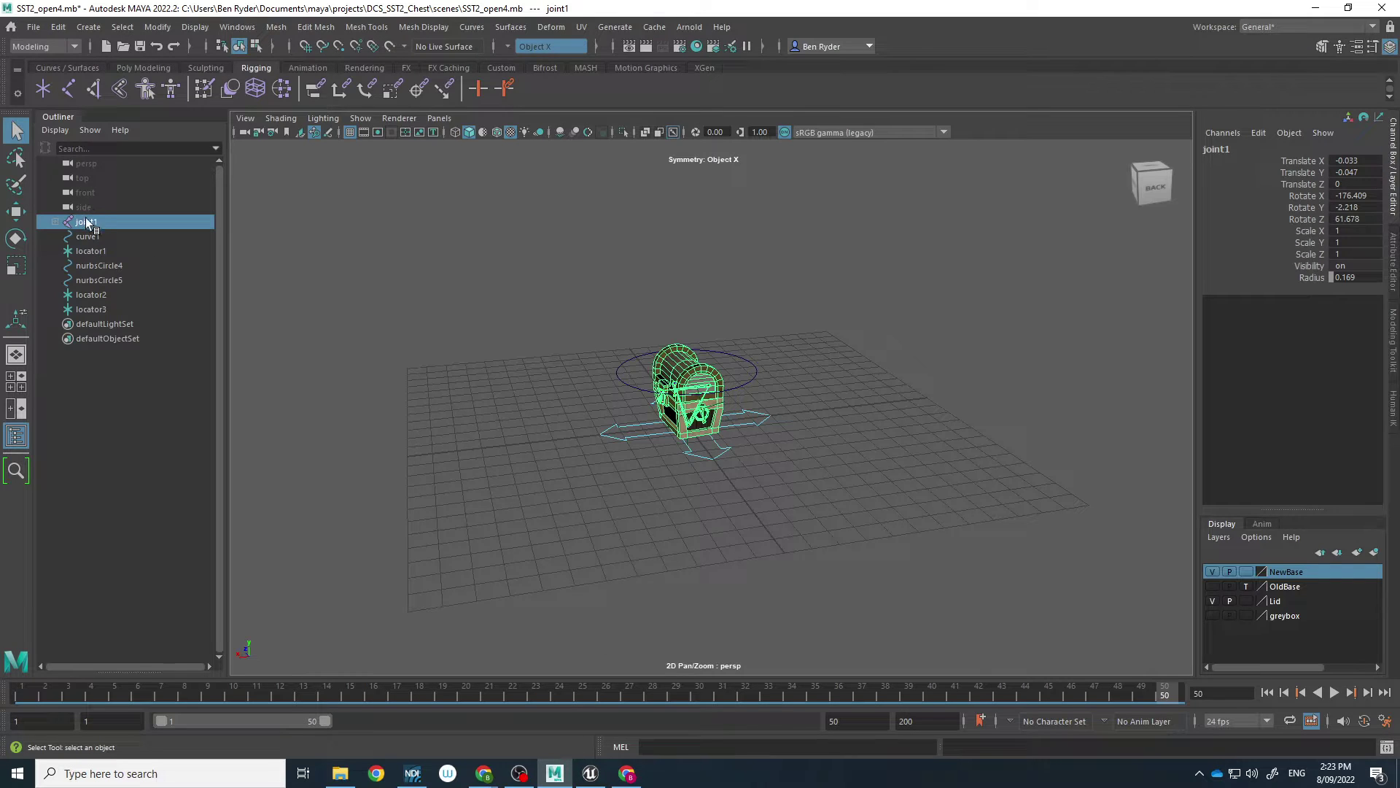
pyautogui.click(668, 406)
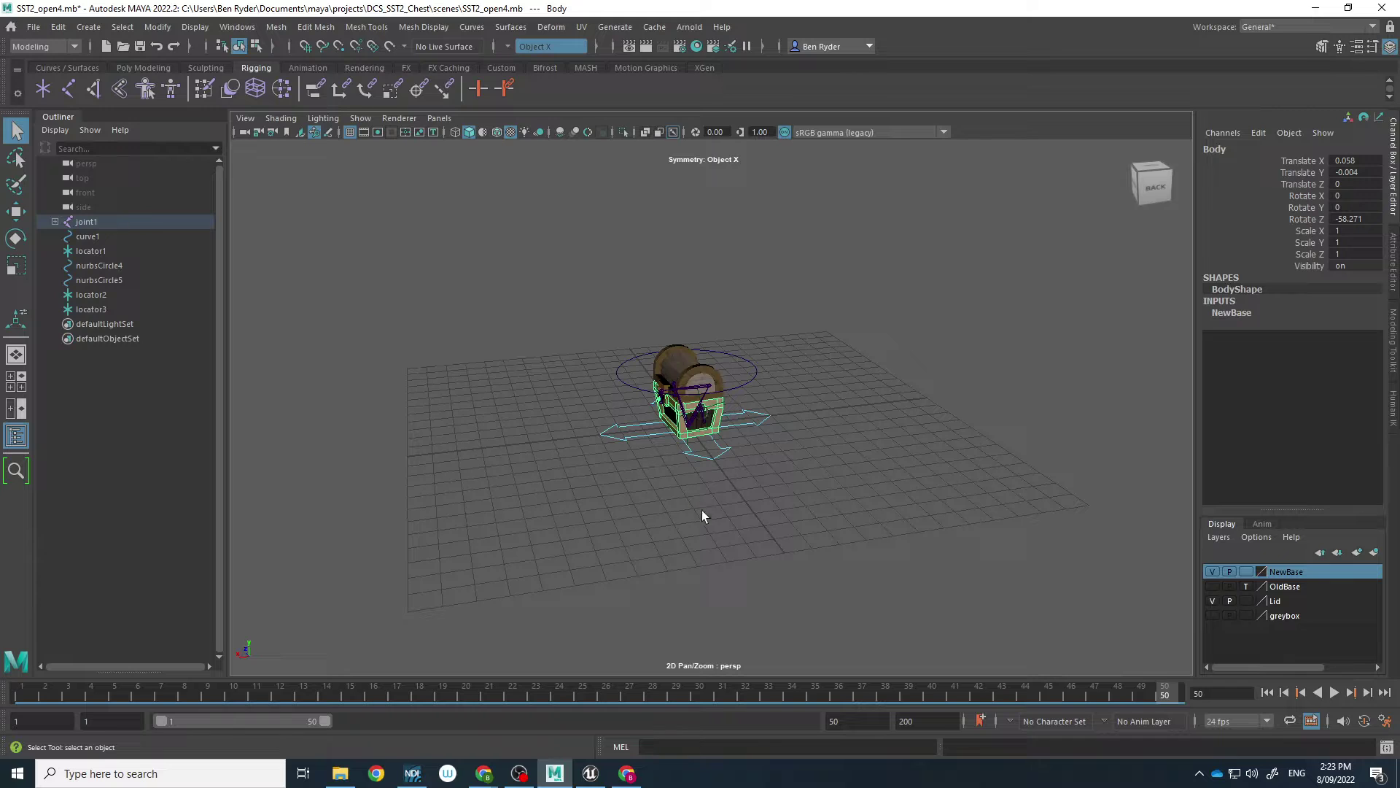
pyautogui.click(591, 772)
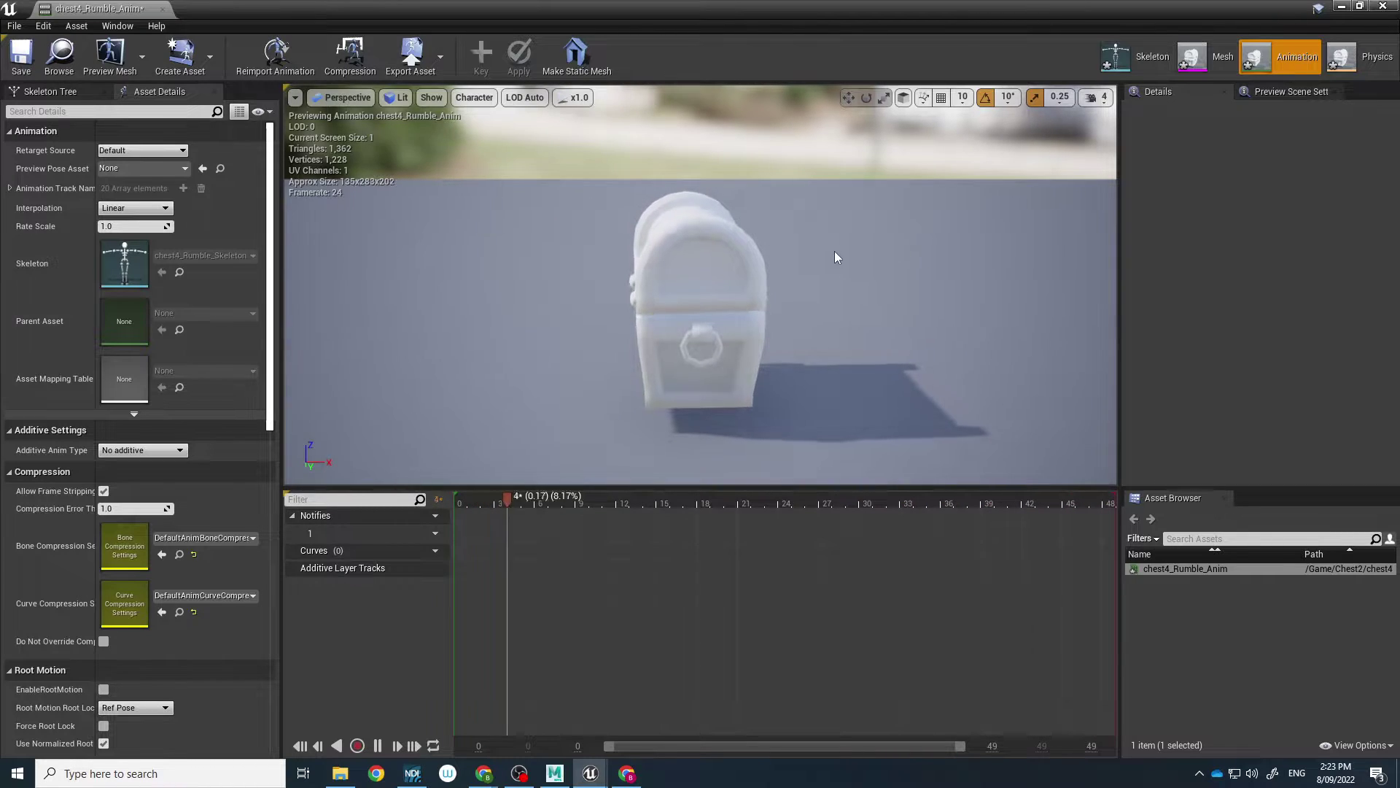
pyautogui.moveTo(786, 264); pyautogui.dragTo(689, 276, button='right')
pyautogui.press('d')
pyautogui.click(1382, 6)
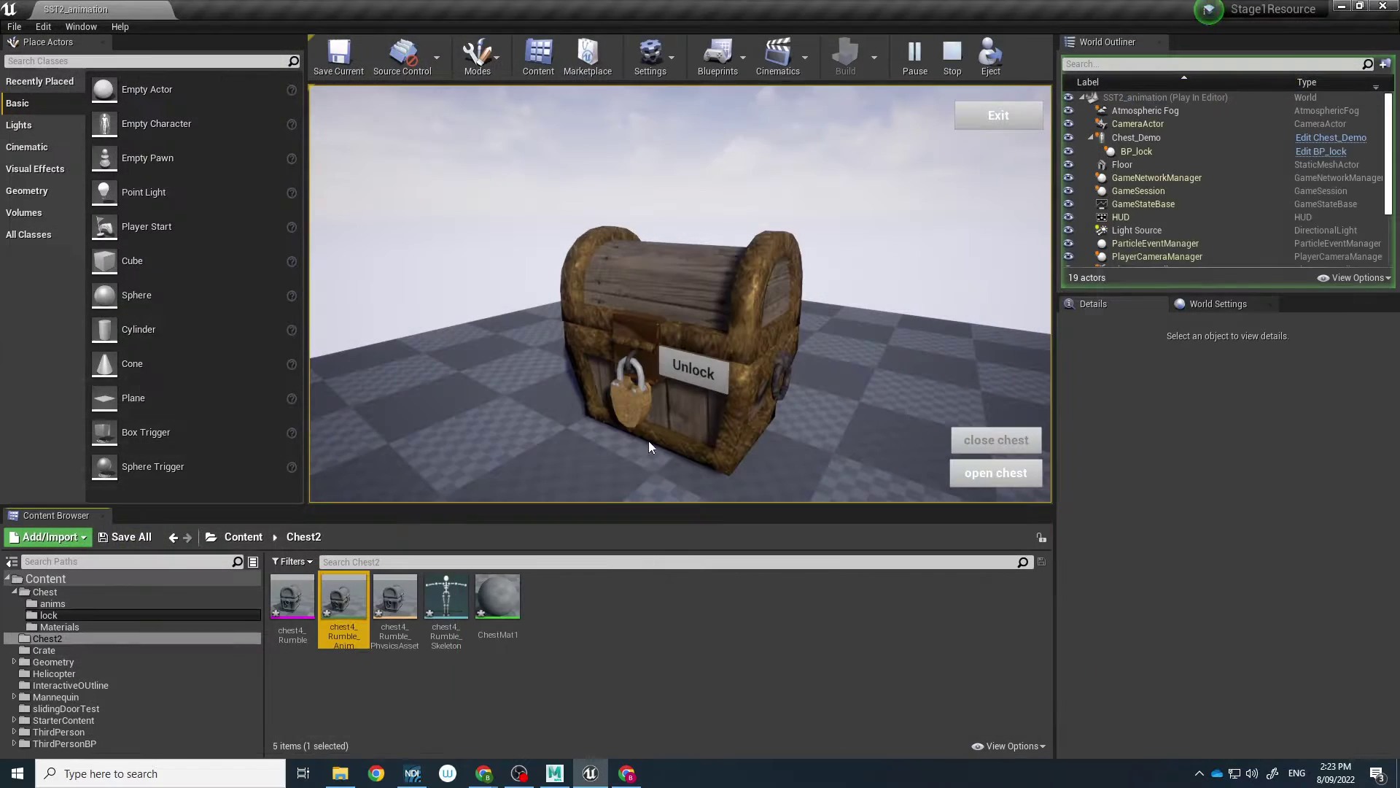
# Step: Open the ChestMat1 material, move its output node aside, delete the Param node feeding Base Color, and minimise the material editor
pyautogui.click(621, 629)
pyautogui.doubleClick(498, 609)
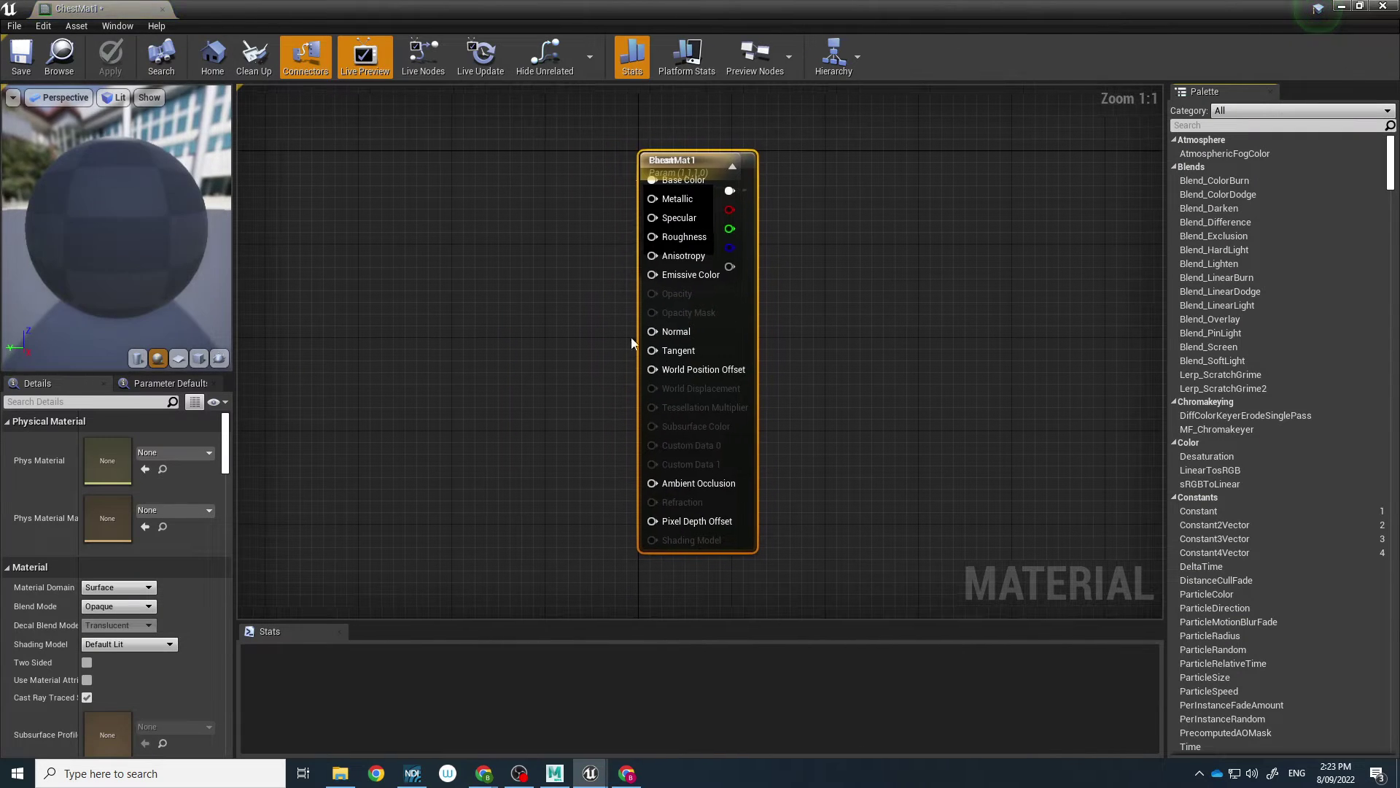
pyautogui.moveTo(695, 162); pyautogui.dragTo(1011, 174)
pyautogui.click(686, 202)
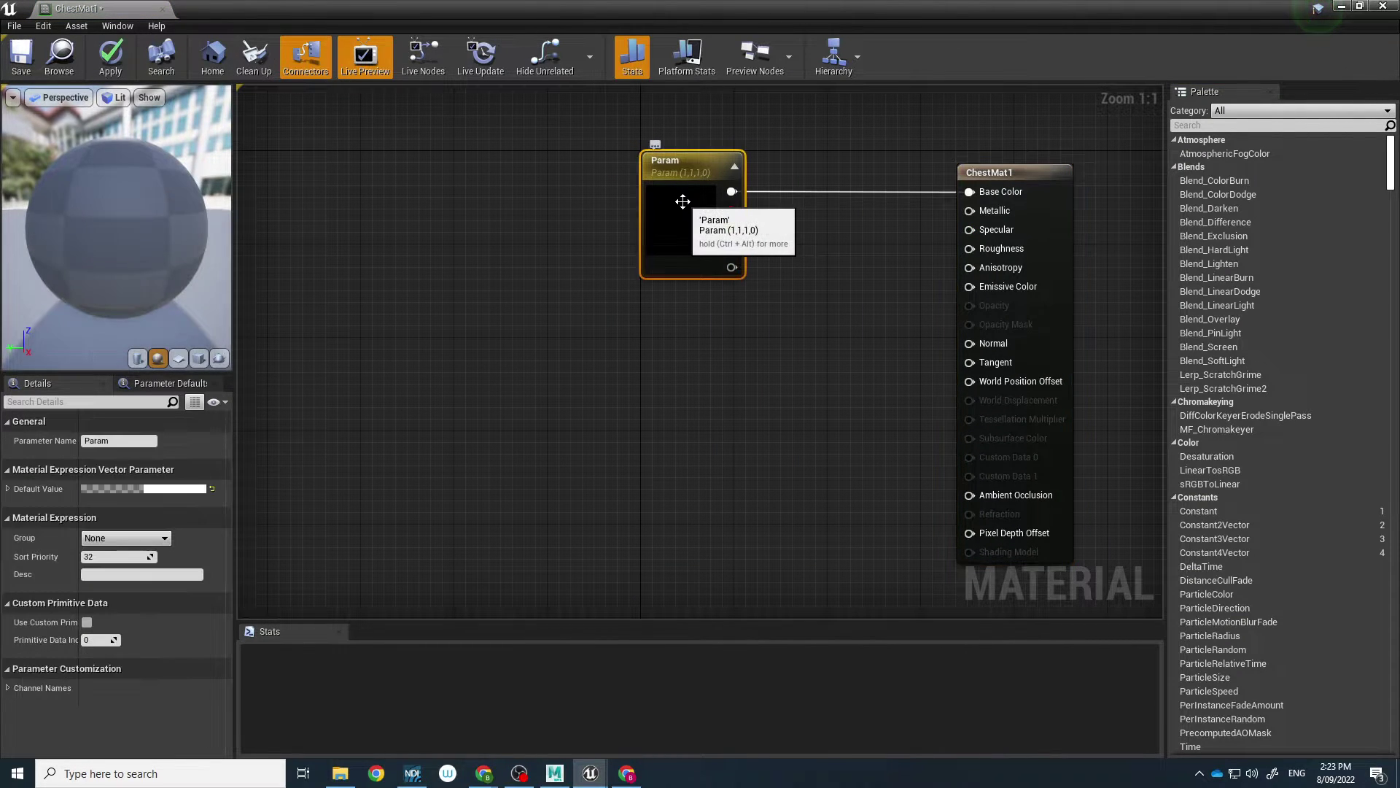
pyautogui.press('Delete')
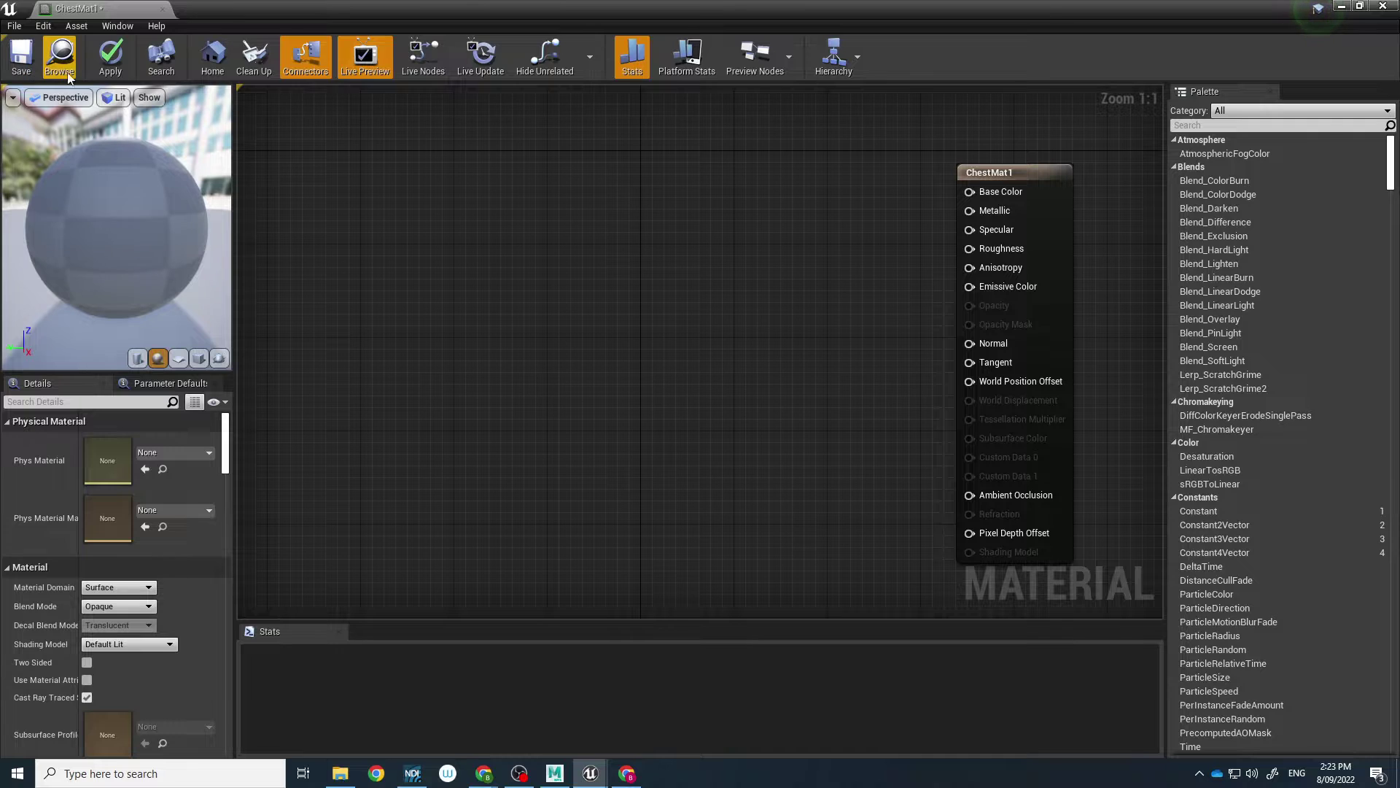
pyautogui.click(1341, 8)
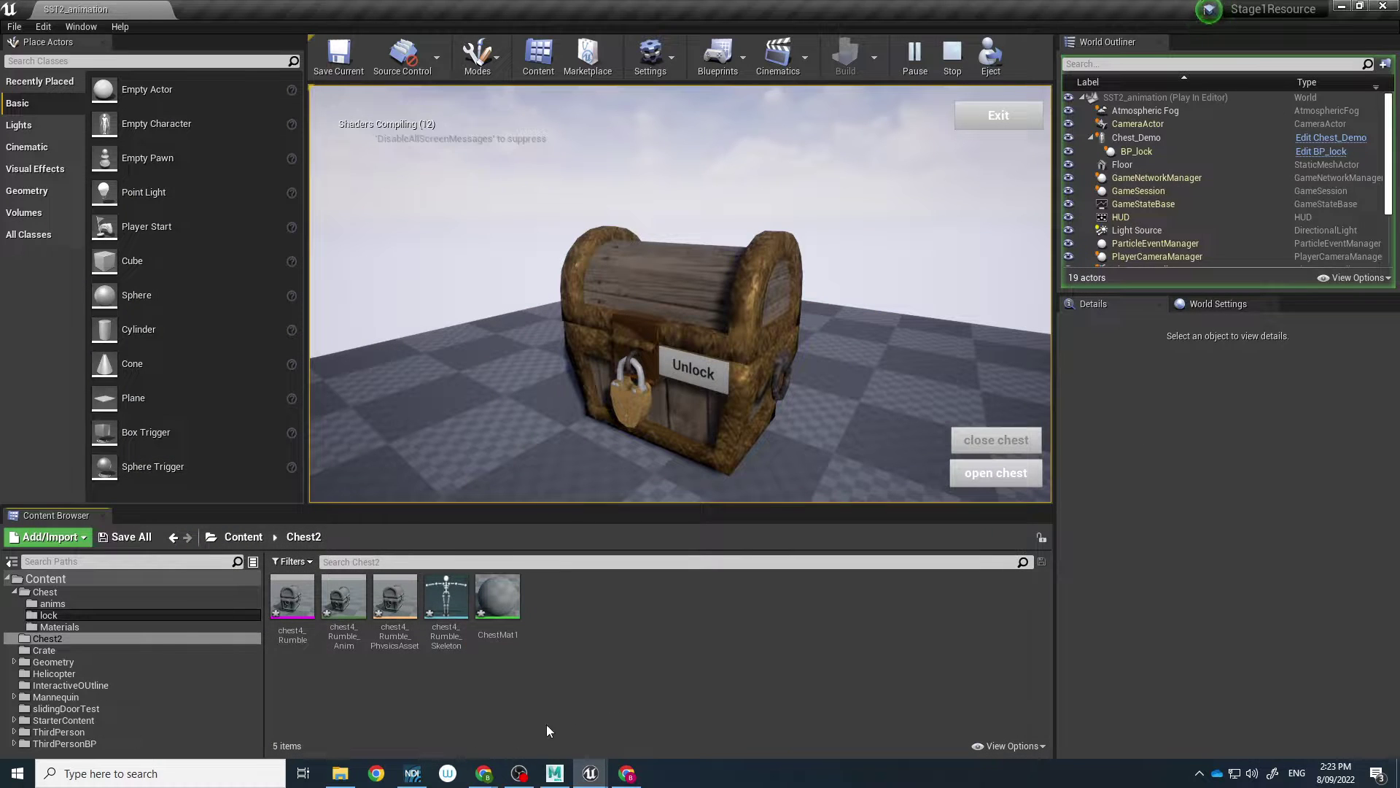
# Step: From the DCS_SST2_Chest project's sourceimages folder, select the textures from Chest_metallic through Lock_roughness and bring them into Chest2
pyautogui.click(336, 775)
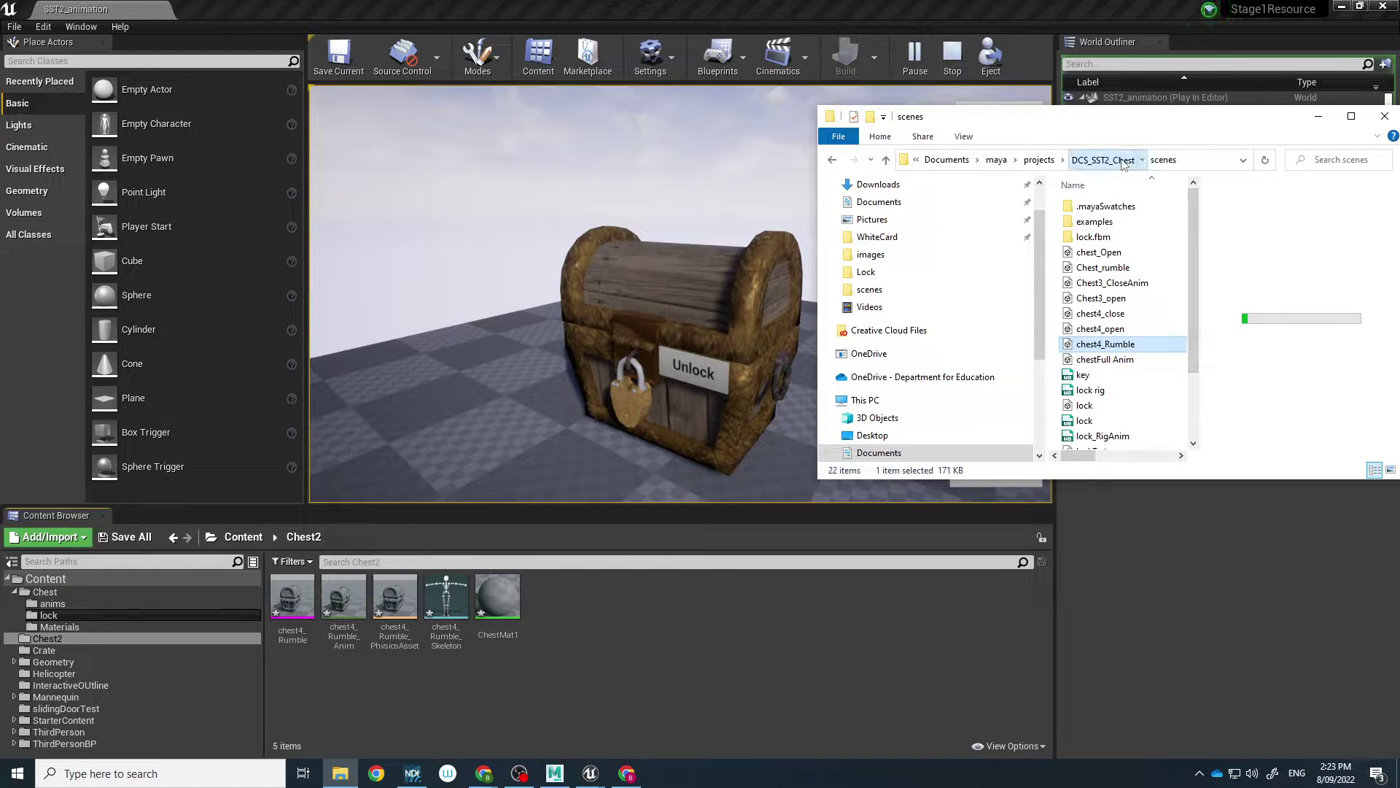
pyautogui.click(1101, 159)
pyautogui.doubleClick(1080, 390)
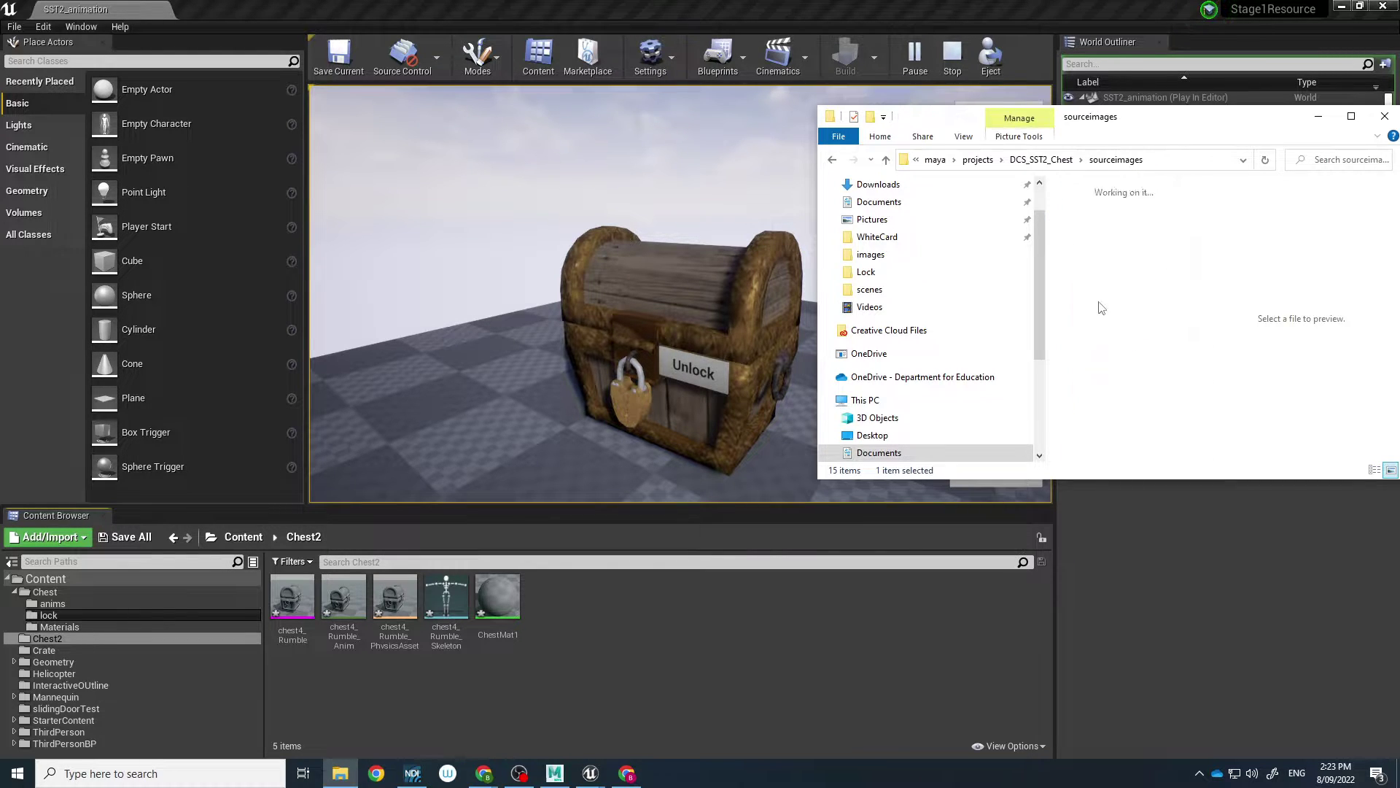
pyautogui.scroll(-3, 1121, 283)
pyautogui.scroll(1, 1097, 229)
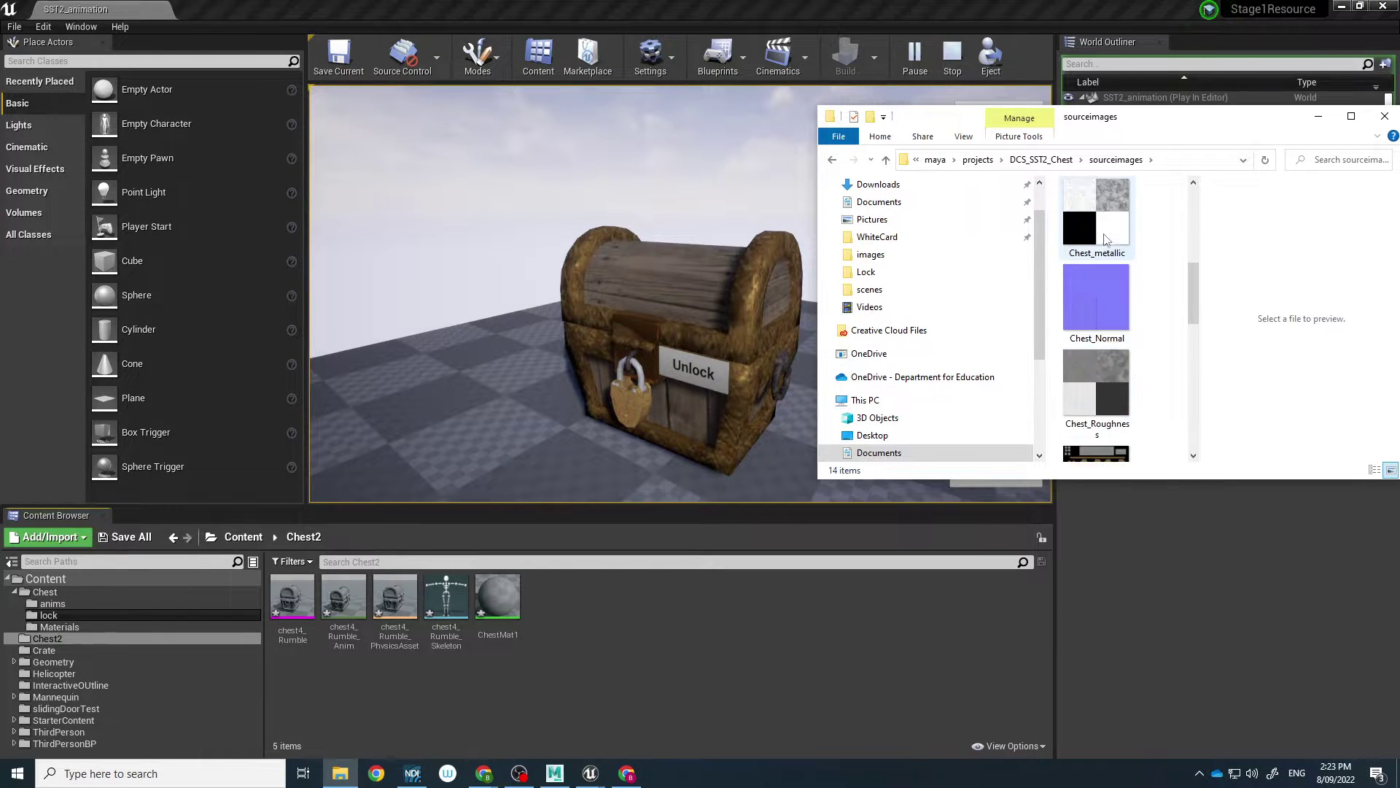
pyautogui.click(1102, 234)
pyautogui.scroll(-4, 1102, 273)
pyautogui.scroll(2, 1106, 248)
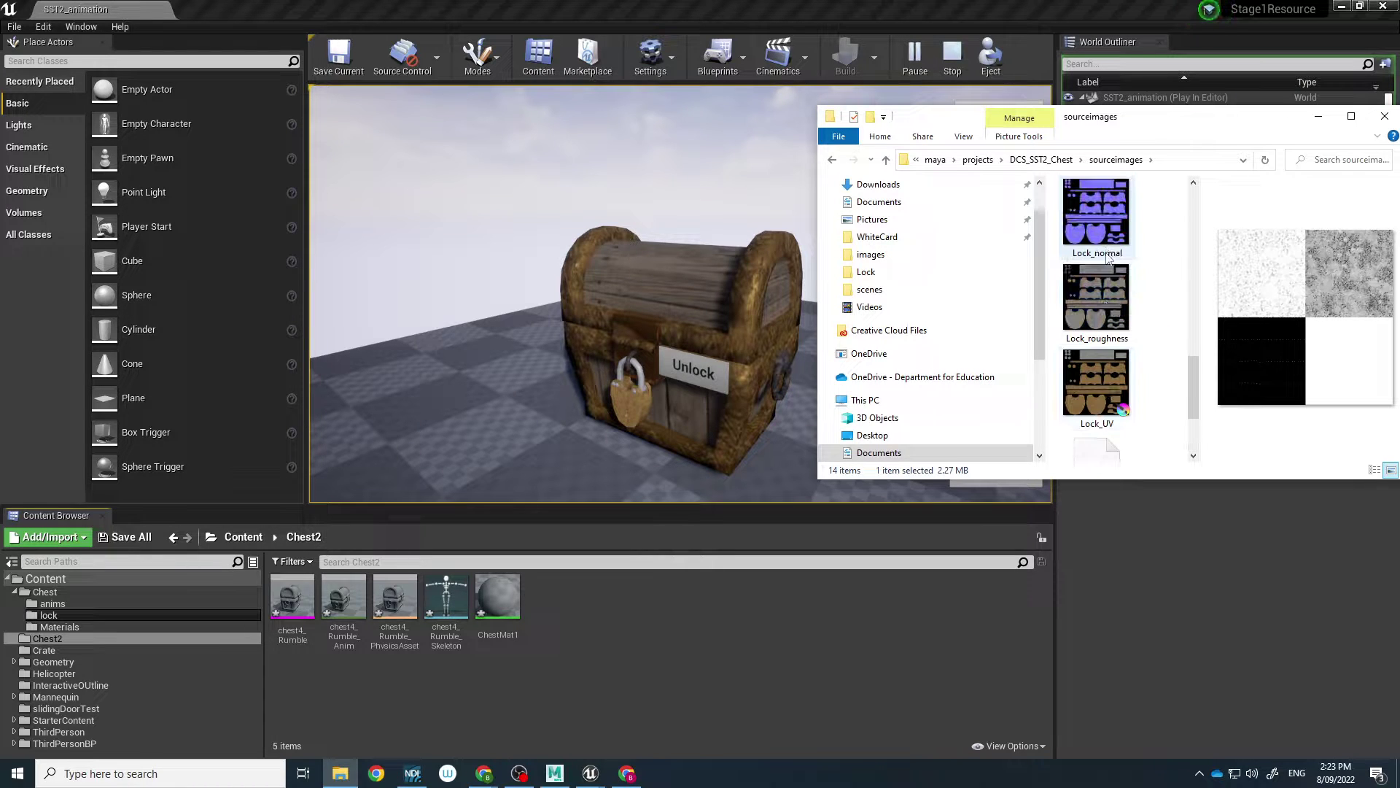
pyautogui.keyDown('shift'); pyautogui.click(1100, 388); pyautogui.keyUp('shift')
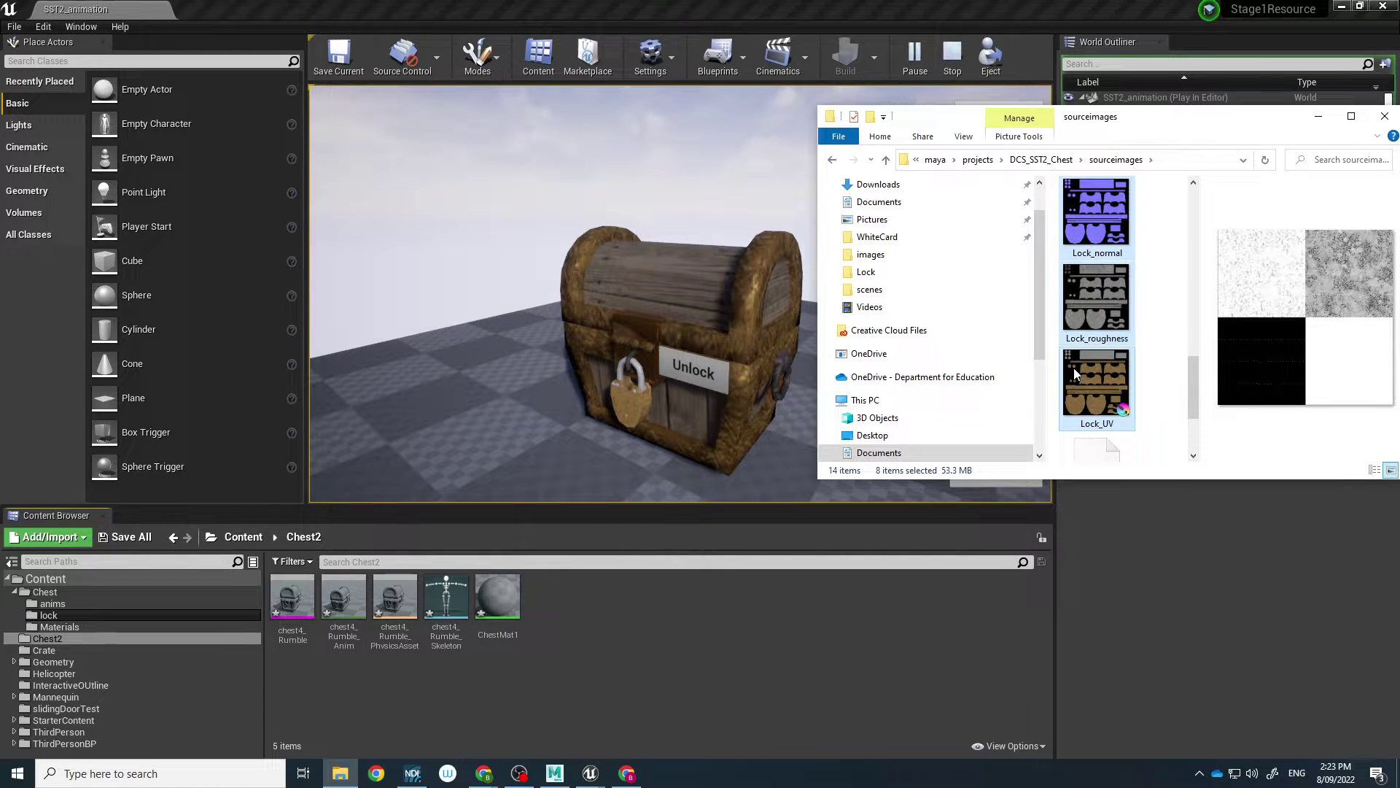
pyautogui.keyDown('shift'); pyautogui.click(1099, 323); pyautogui.keyUp('shift')
pyautogui.moveTo(1100, 304); pyautogui.dragTo(853, 605)
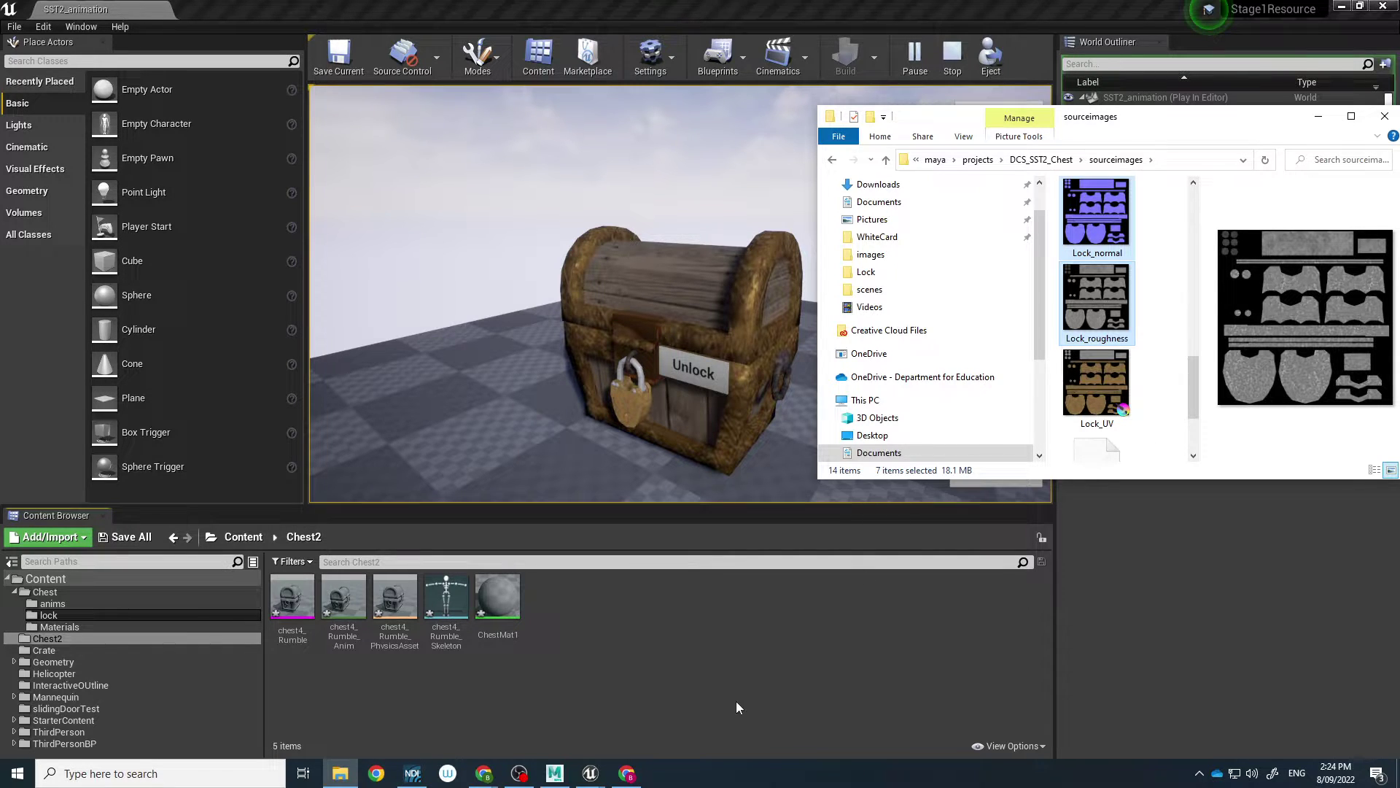
# Step: Import the seven selected textures into Chest2, then reopen ChestMat1, shift its output node slightly and minimise the editor
pyautogui.moveTo(1132, 330); pyautogui.dragTo(802, 632)
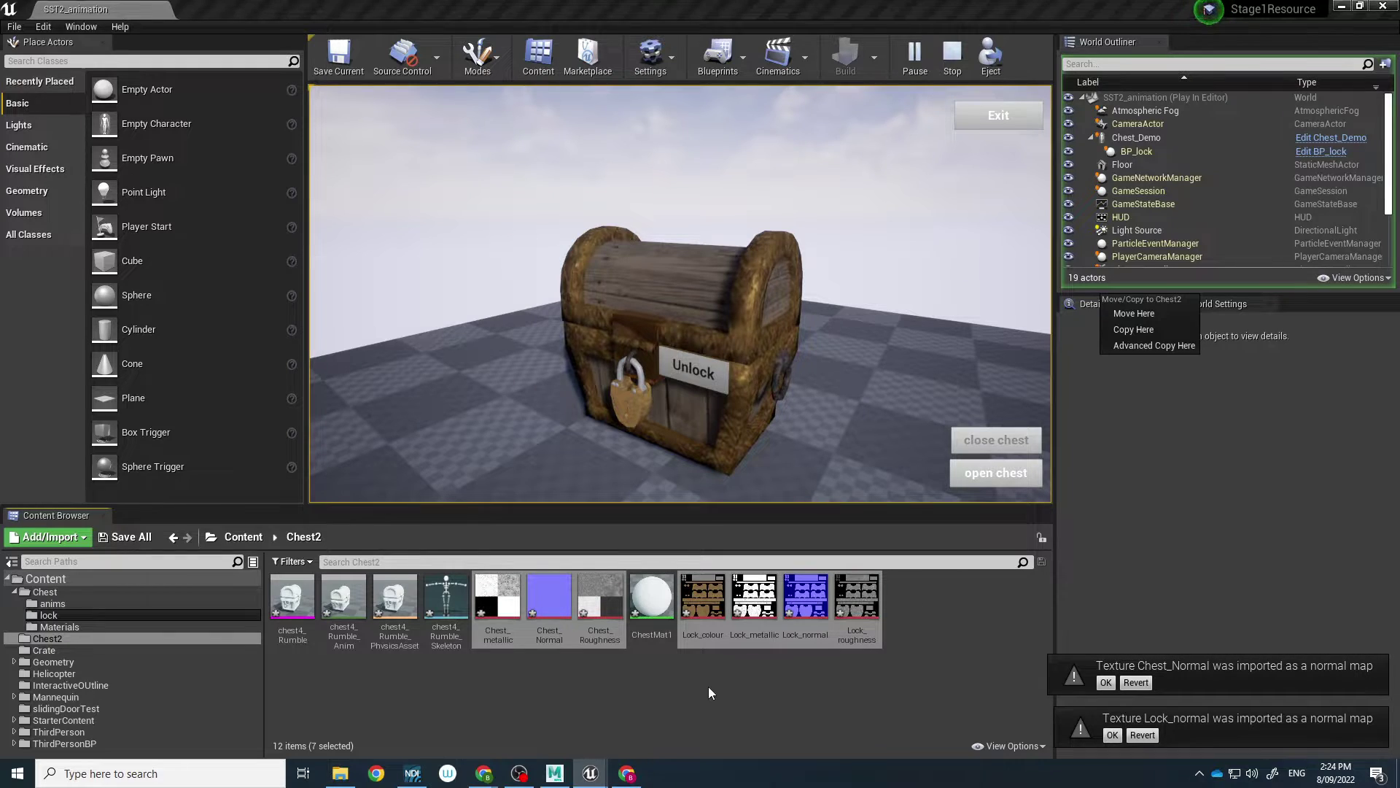
pyautogui.click(662, 676)
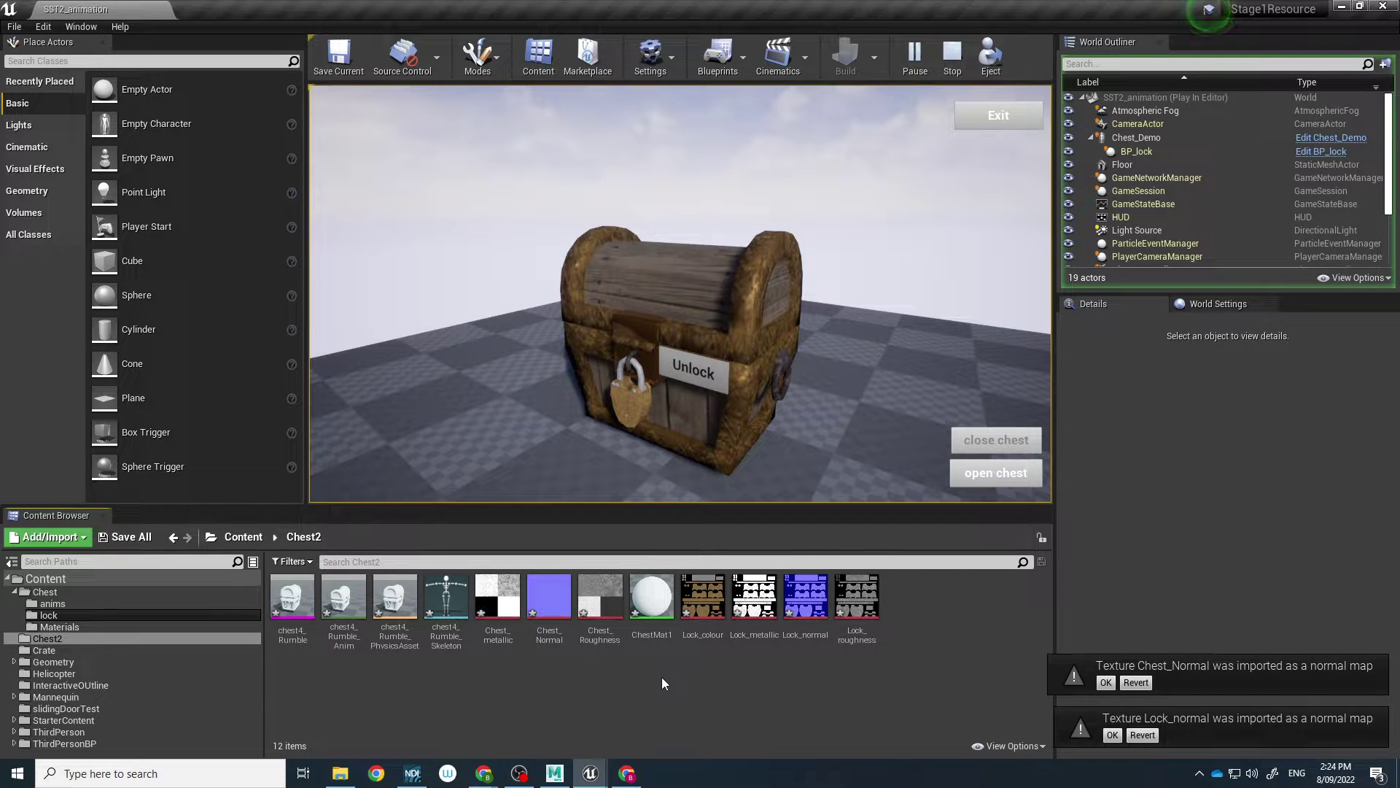
pyautogui.doubleClick(669, 609)
pyautogui.moveTo(1012, 180); pyautogui.dragTo(1059, 182)
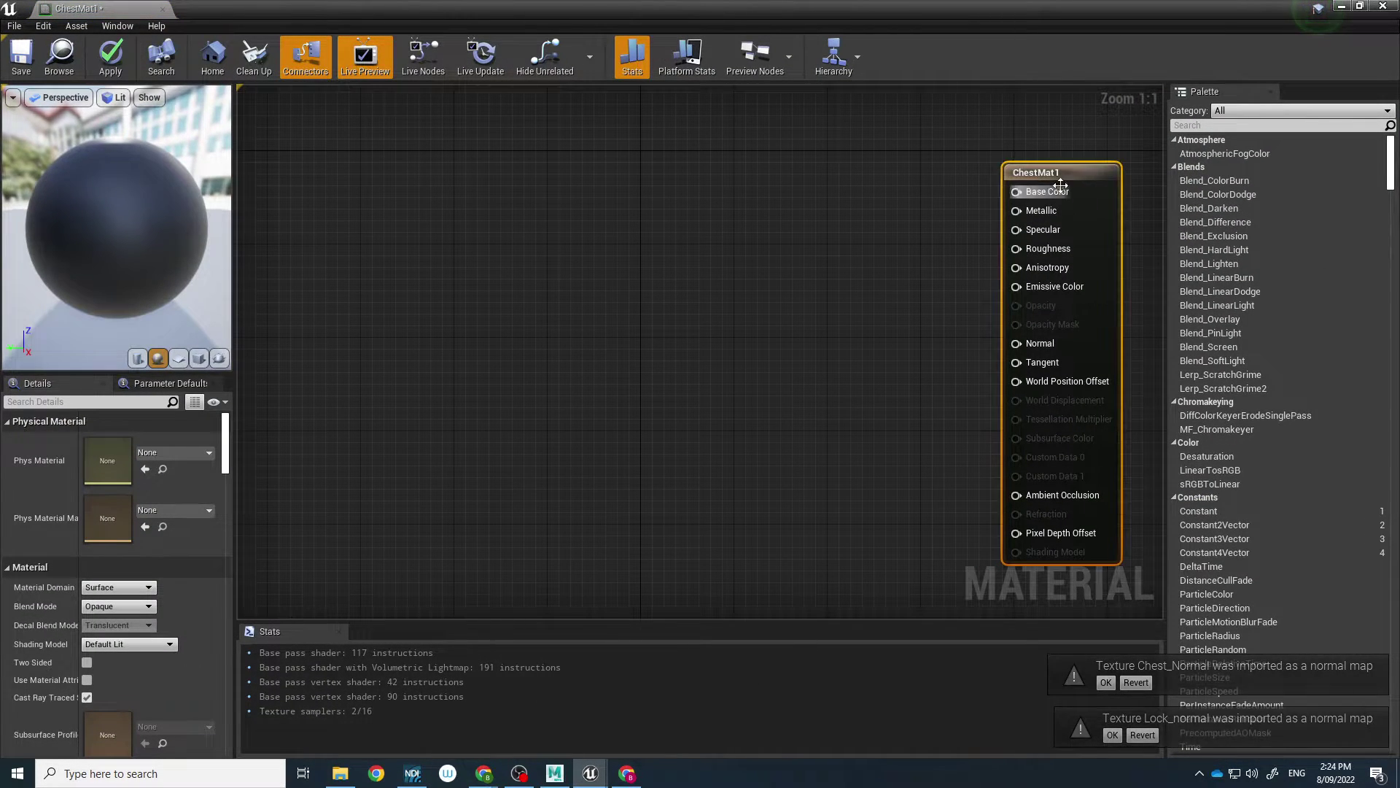
pyautogui.click(1342, 6)
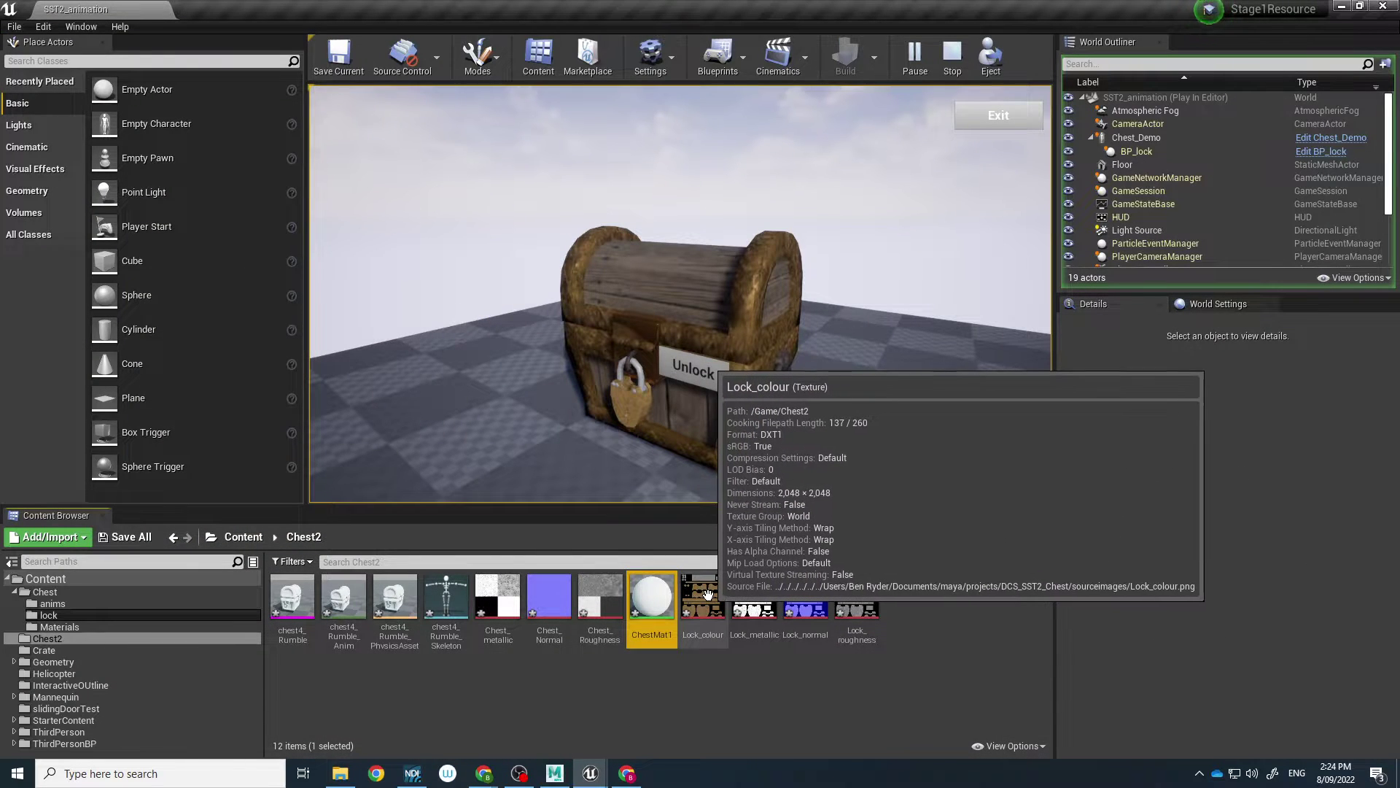
# Step: Restore the ChestMat1 editor as an enlarged floating window and place it so the Chest2 textures remain reachable beside it
pyautogui.moveTo(702, 596)
pyautogui.mouseDown()
pyautogui.moveTo(589, 772)
pyautogui.moveTo(684, 598)
pyautogui.mouseUp()
pyautogui.click(590, 771)
pyautogui.click(660, 721)
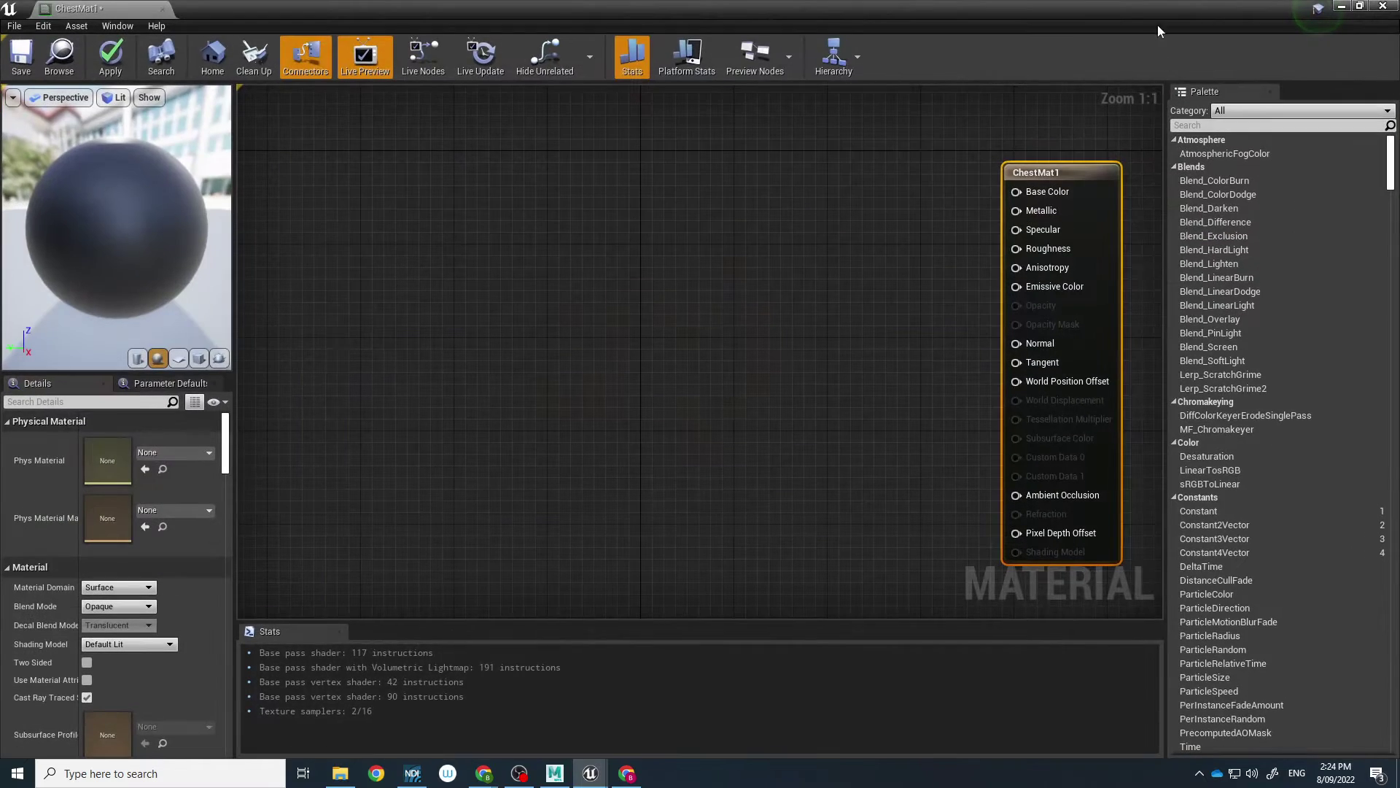
pyautogui.click(1358, 6)
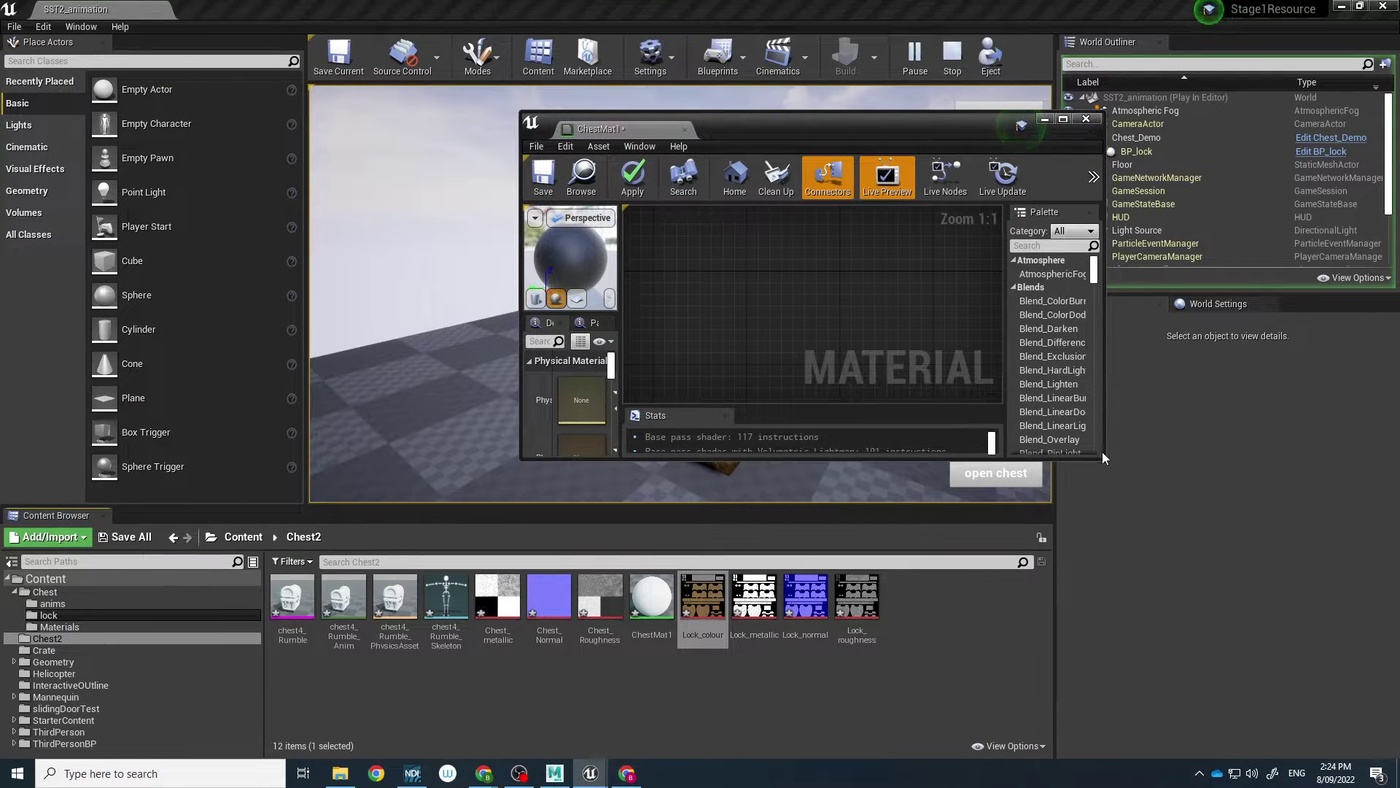
pyautogui.moveTo(1112, 481); pyautogui.dragTo(1322, 750)
pyautogui.moveTo(991, 127); pyautogui.dragTo(1180, 30)
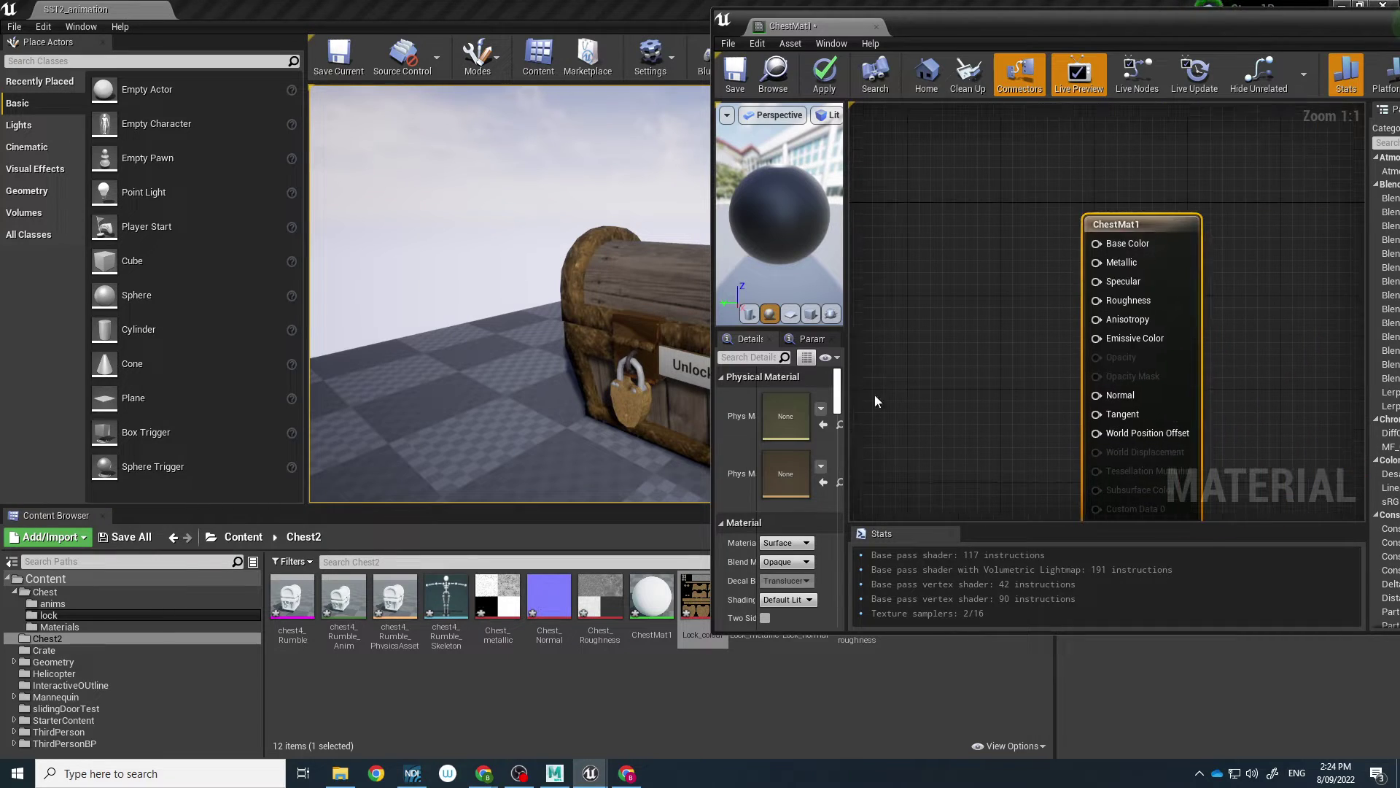
# Step: Add the Lock_colour and Lock_metallic textures to the ChestMat1 graph, wiring their RGB outputs to Base Color and Metallic
pyautogui.moveTo(686, 624); pyautogui.dragTo(930, 253)
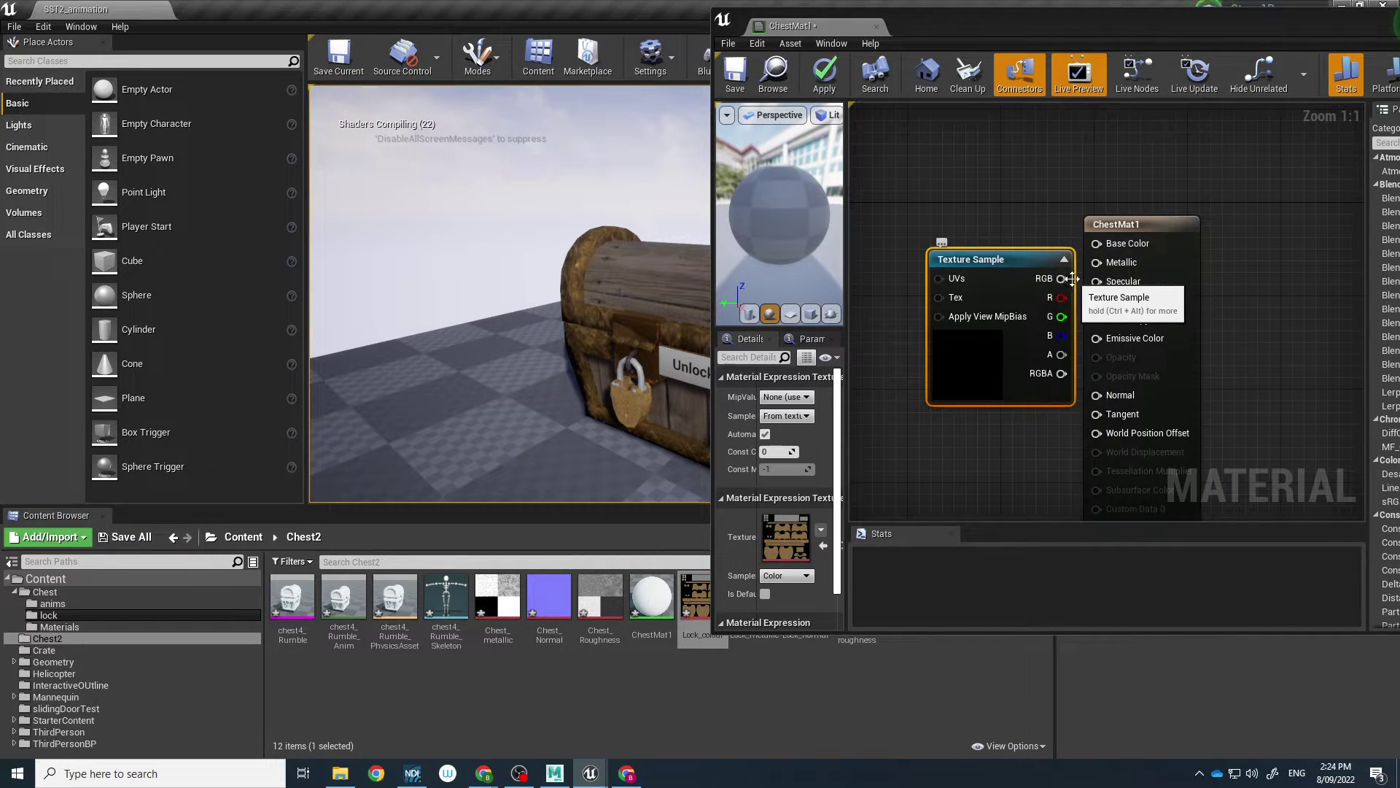
pyautogui.moveTo(1061, 279); pyautogui.dragTo(999, 204)
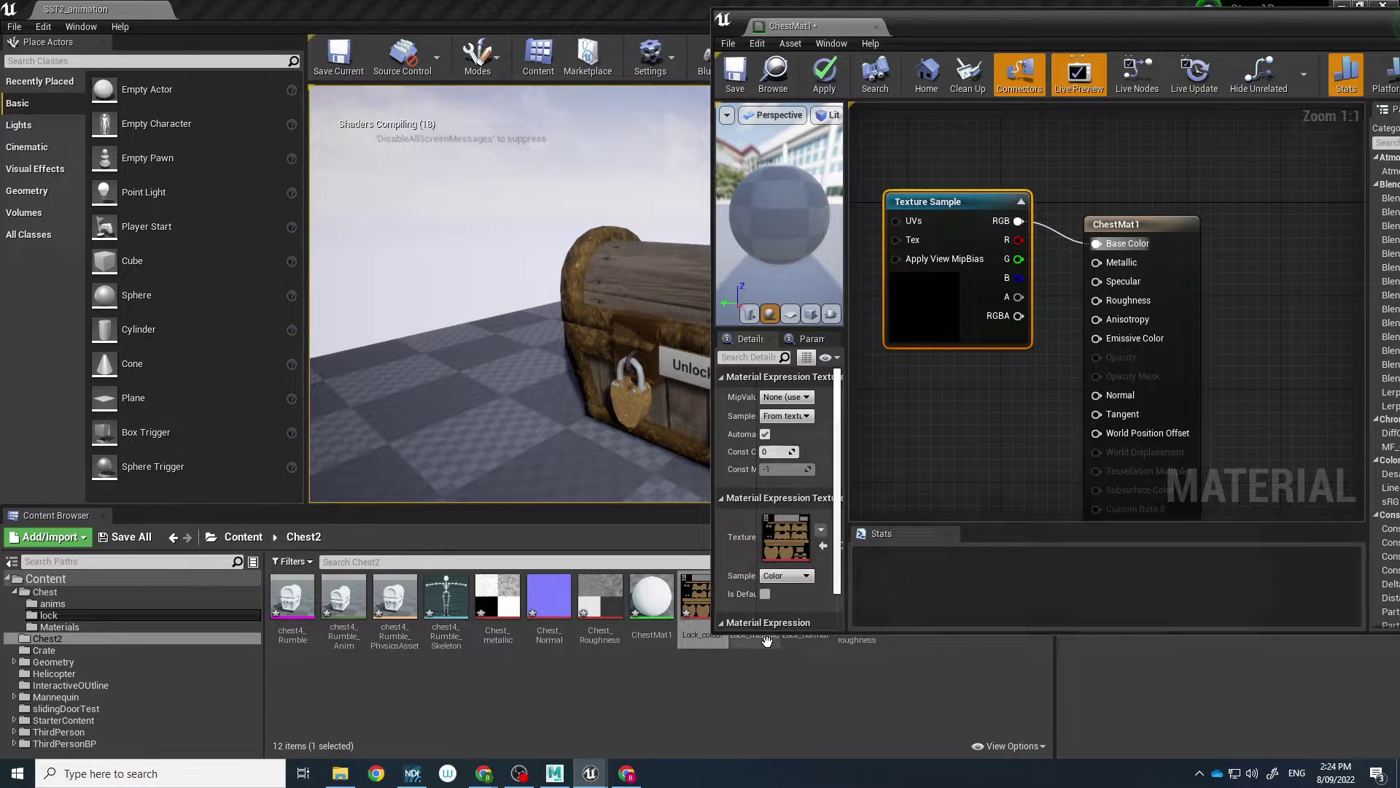
pyautogui.moveTo(767, 641); pyautogui.dragTo(904, 413)
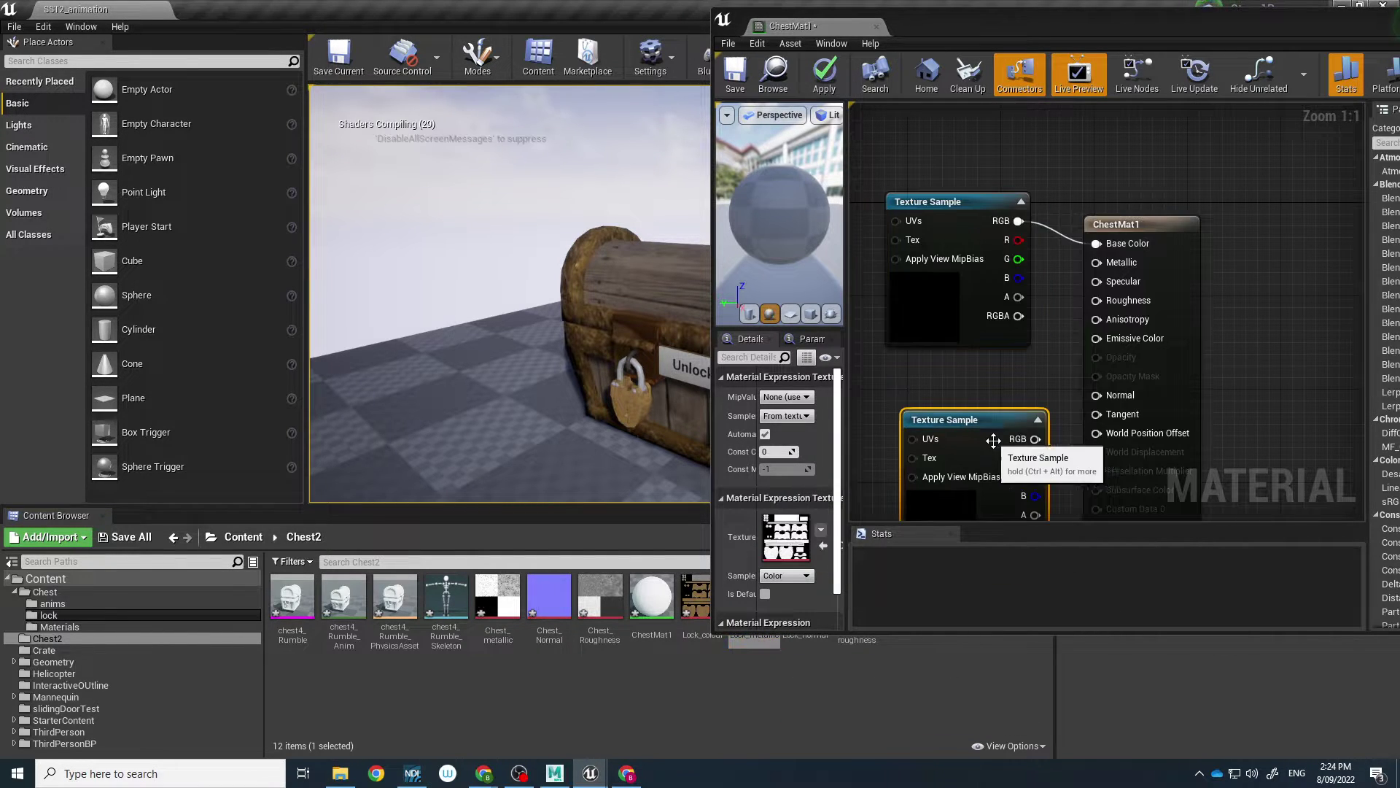
pyautogui.moveTo(1035, 438); pyautogui.dragTo(1096, 262)
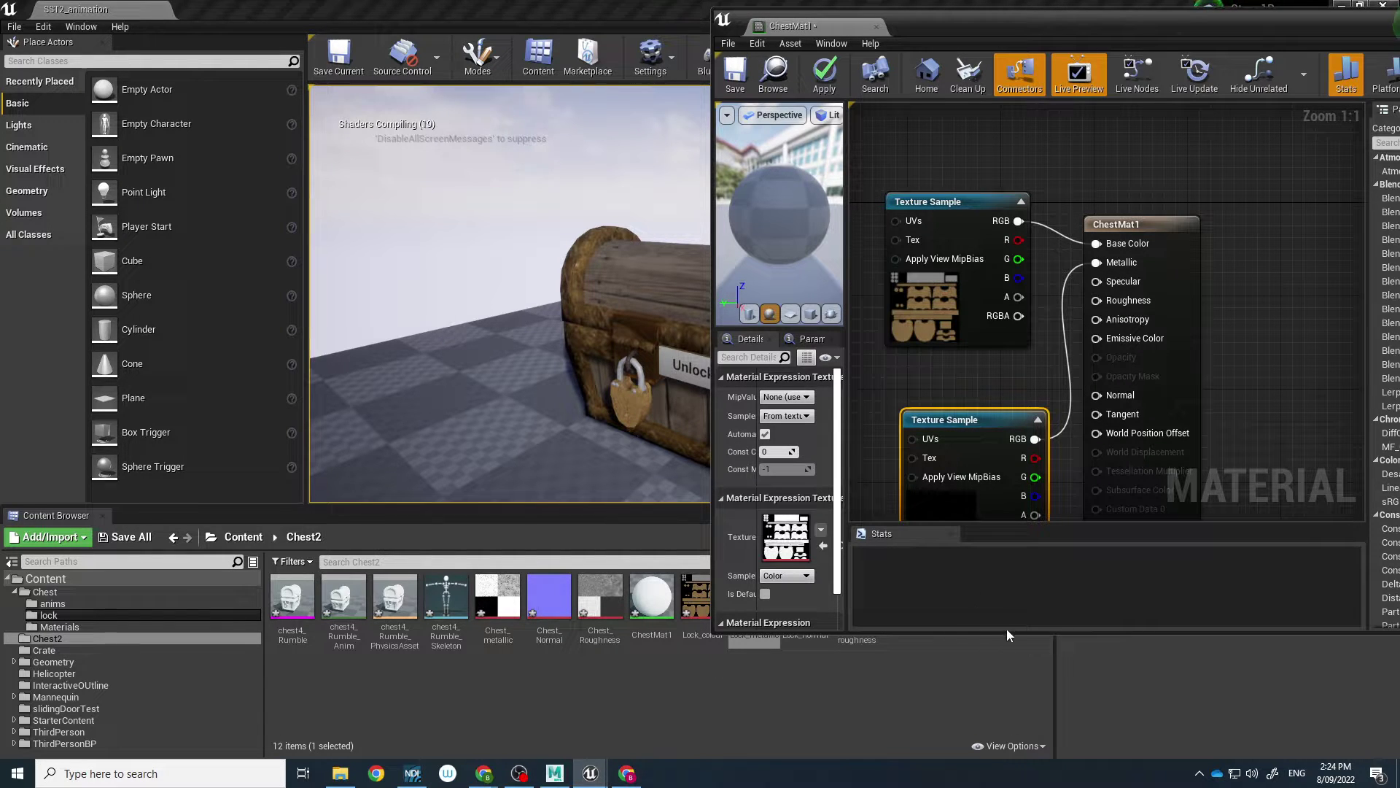
# Step: Shorten the material editor window, add the Lock_normal texture to the graph and connect its RGB output to Normal
pyautogui.moveTo(1013, 634); pyautogui.dragTo(1013, 523)
pyautogui.moveTo(1207, 376); pyautogui.dragTo(1244, 109, button='right')
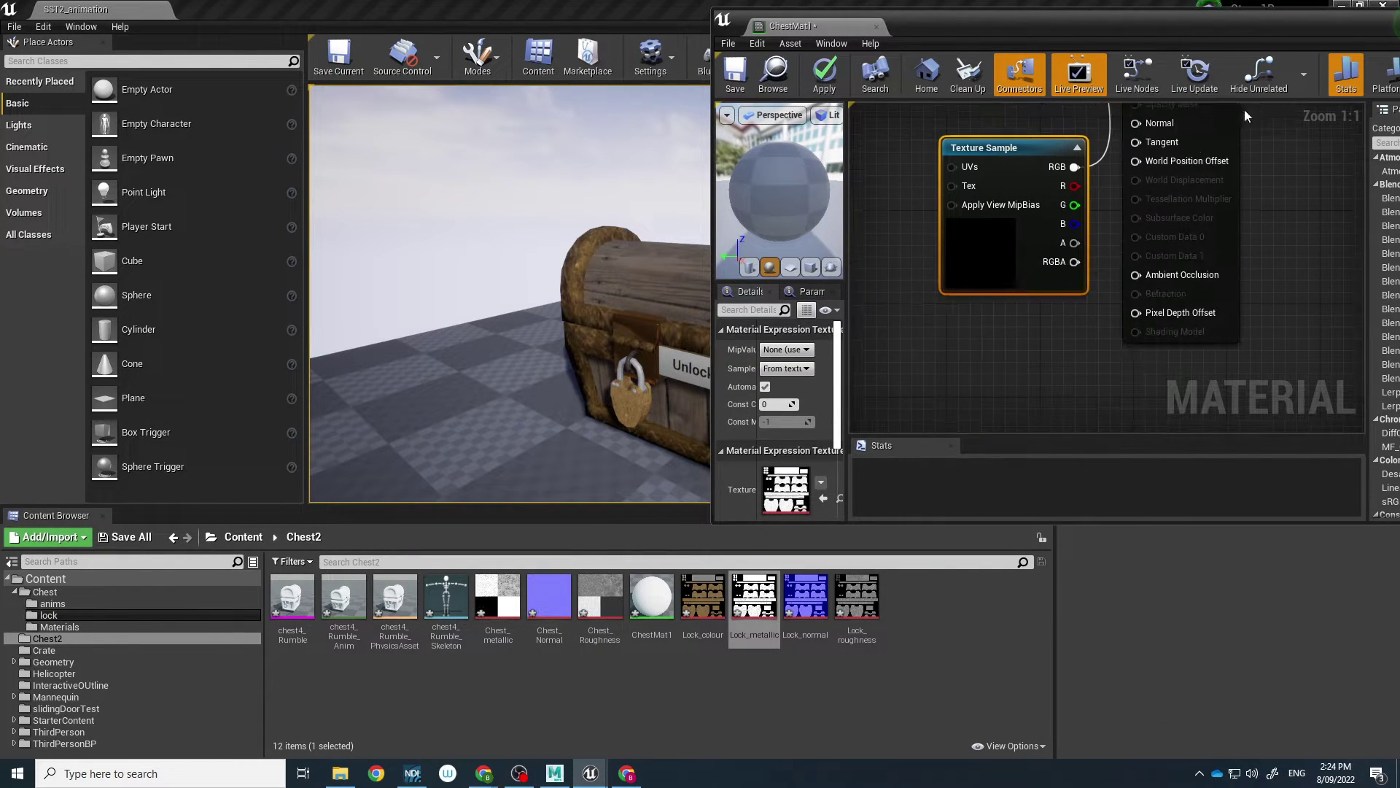
pyautogui.moveTo(1037, 175); pyautogui.dragTo(904, 144)
pyautogui.moveTo(805, 600); pyautogui.dragTo(991, 220)
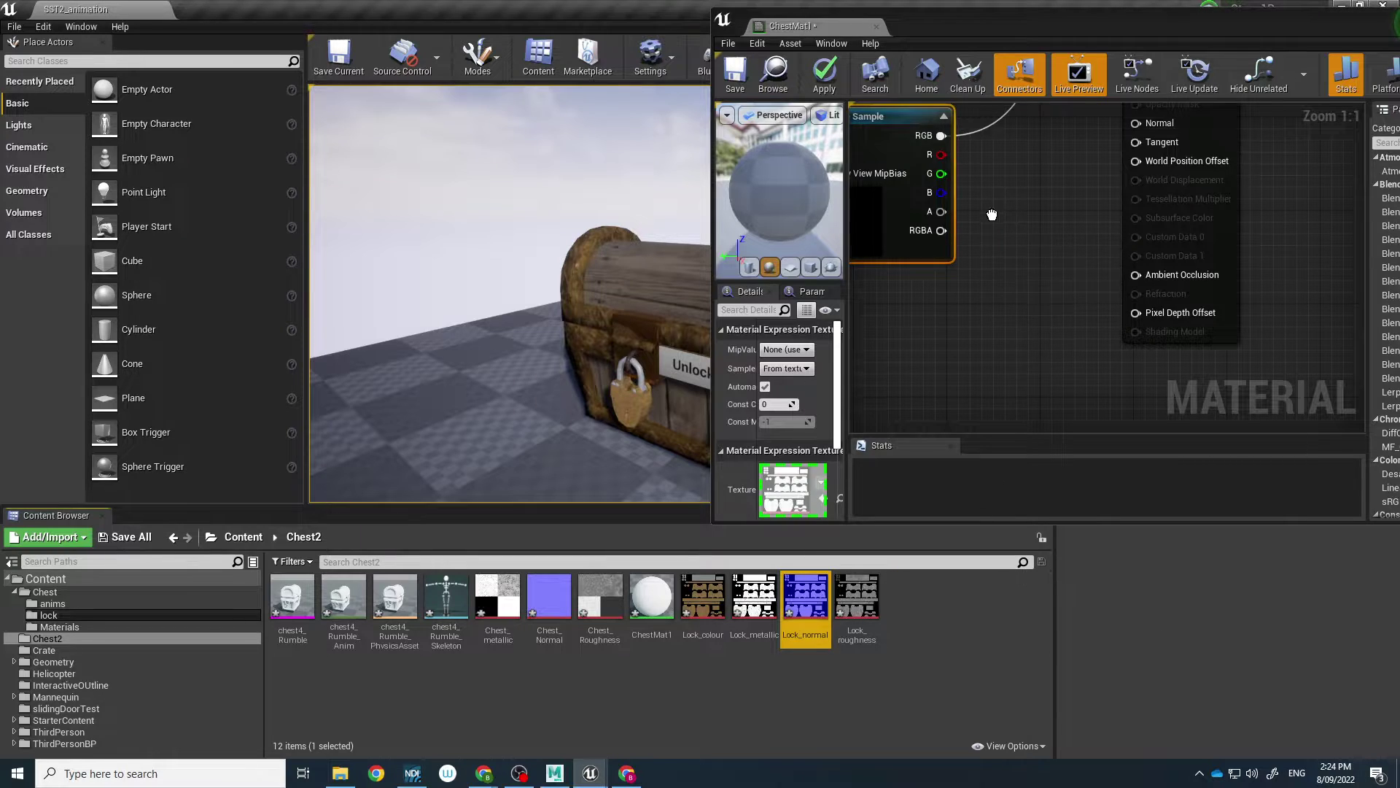
pyautogui.moveTo(1126, 253); pyautogui.dragTo(1152, 321)
pyautogui.moveTo(1056, 388); pyautogui.dragTo(1059, 241, button='right')
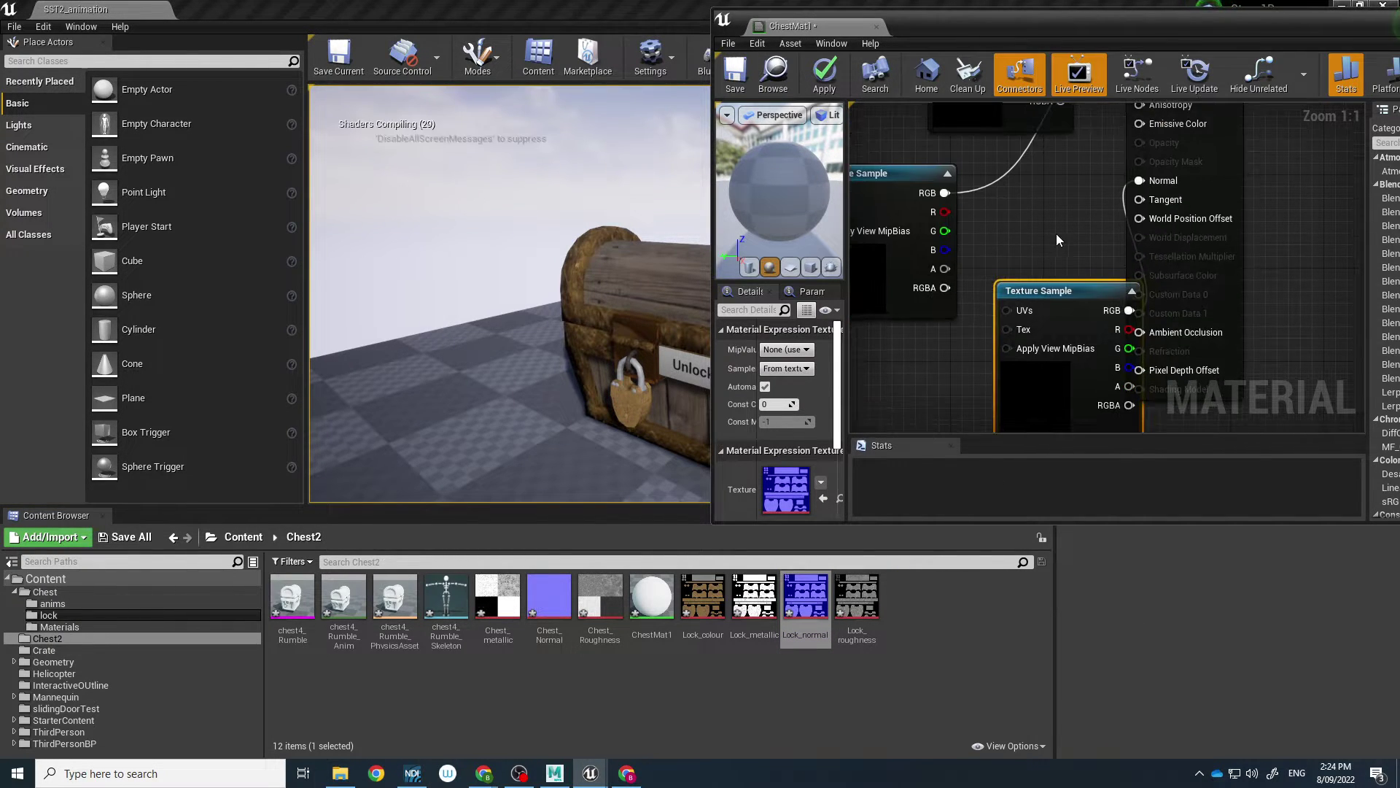
pyautogui.moveTo(1052, 295); pyautogui.dragTo(1003, 366)
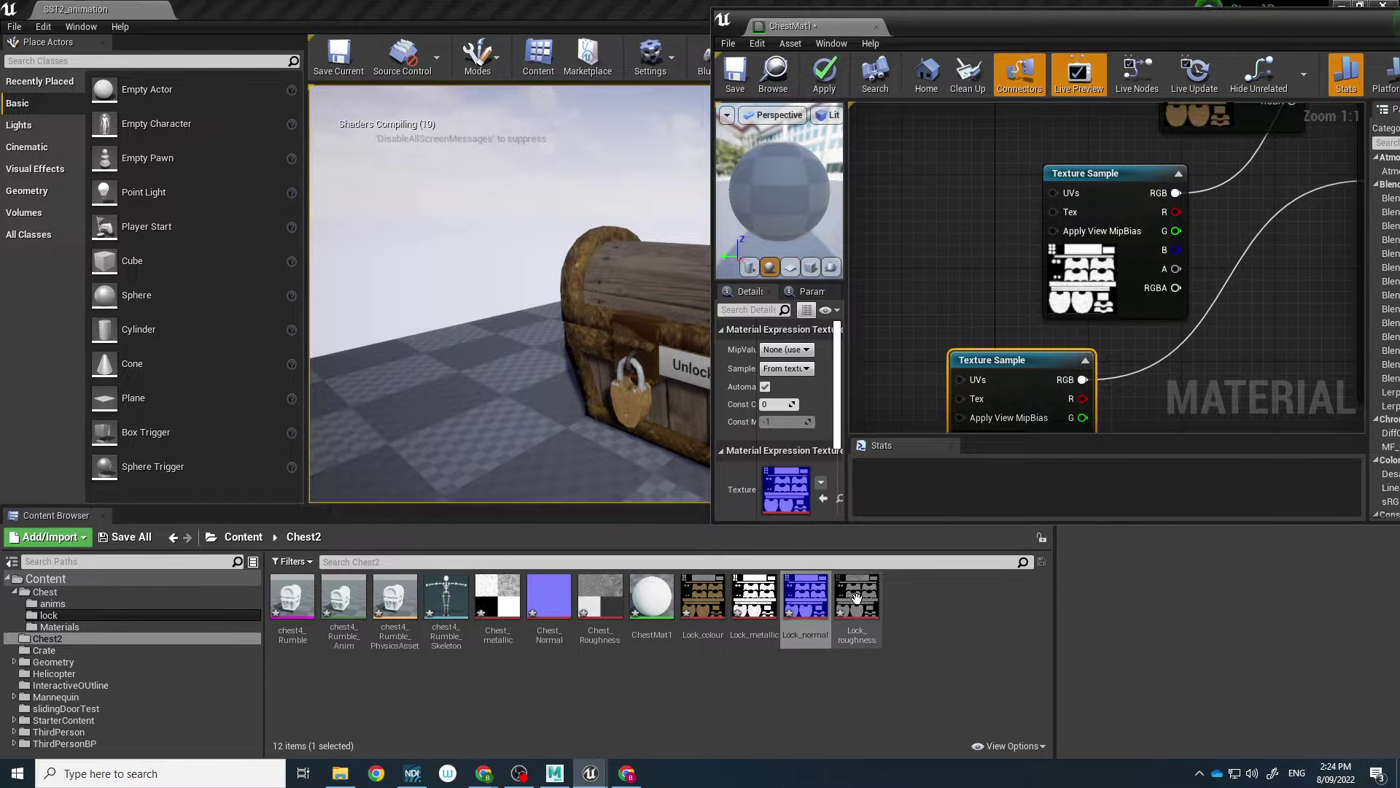
# Step: Add the Lock_roughness texture to the ChestMat1 graph, connect its RGB output to Roughness and apply the material
pyautogui.moveTo(857, 600); pyautogui.dragTo(967, 187)
pyautogui.moveTo(1065, 138); pyautogui.dragTo(1002, 296, button='right')
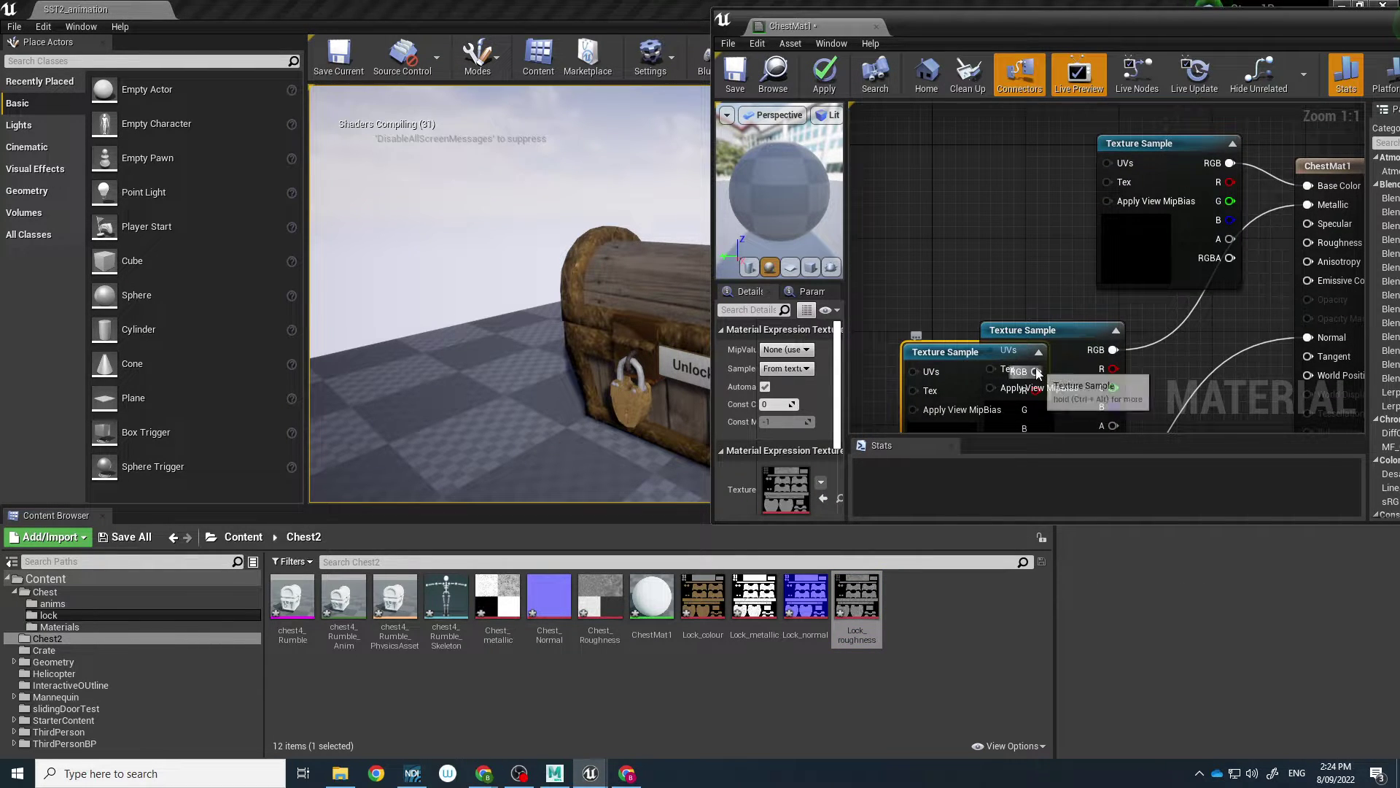
pyautogui.moveTo(1036, 373); pyautogui.dragTo(1312, 247)
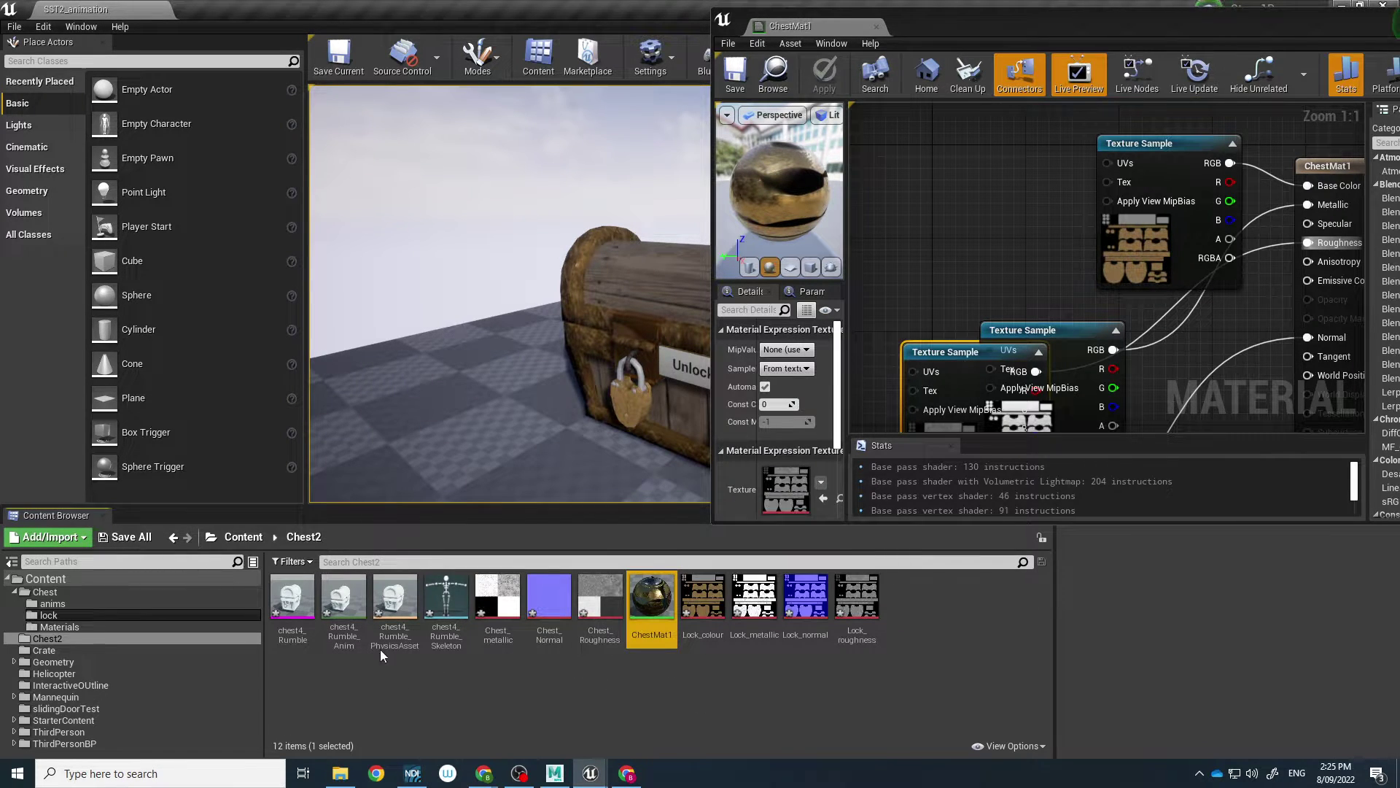
# Step: Inspect the textured chest in the chest4_Rumble_Anim preview from another angle, and close the editor window
pyautogui.click(344, 602)
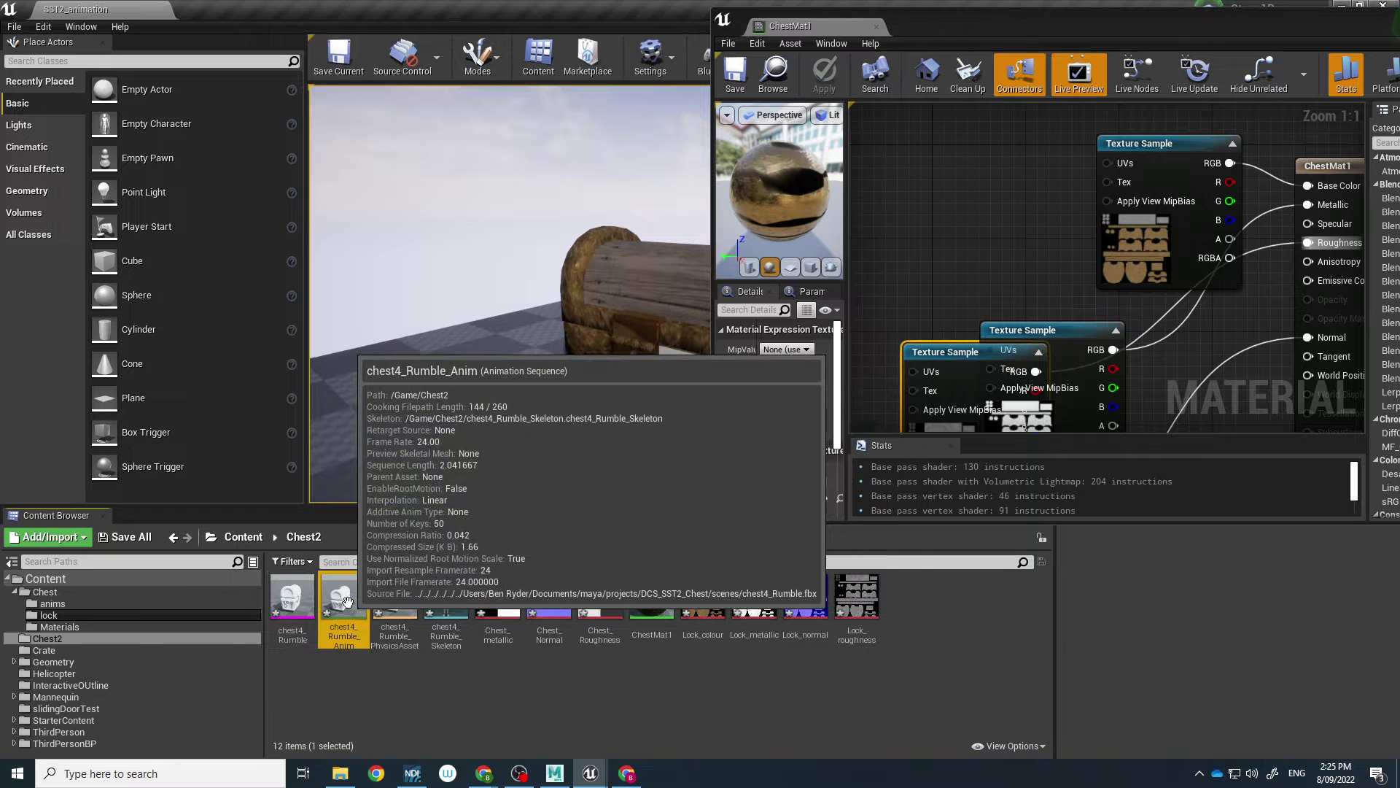
pyautogui.doubleClick(347, 607)
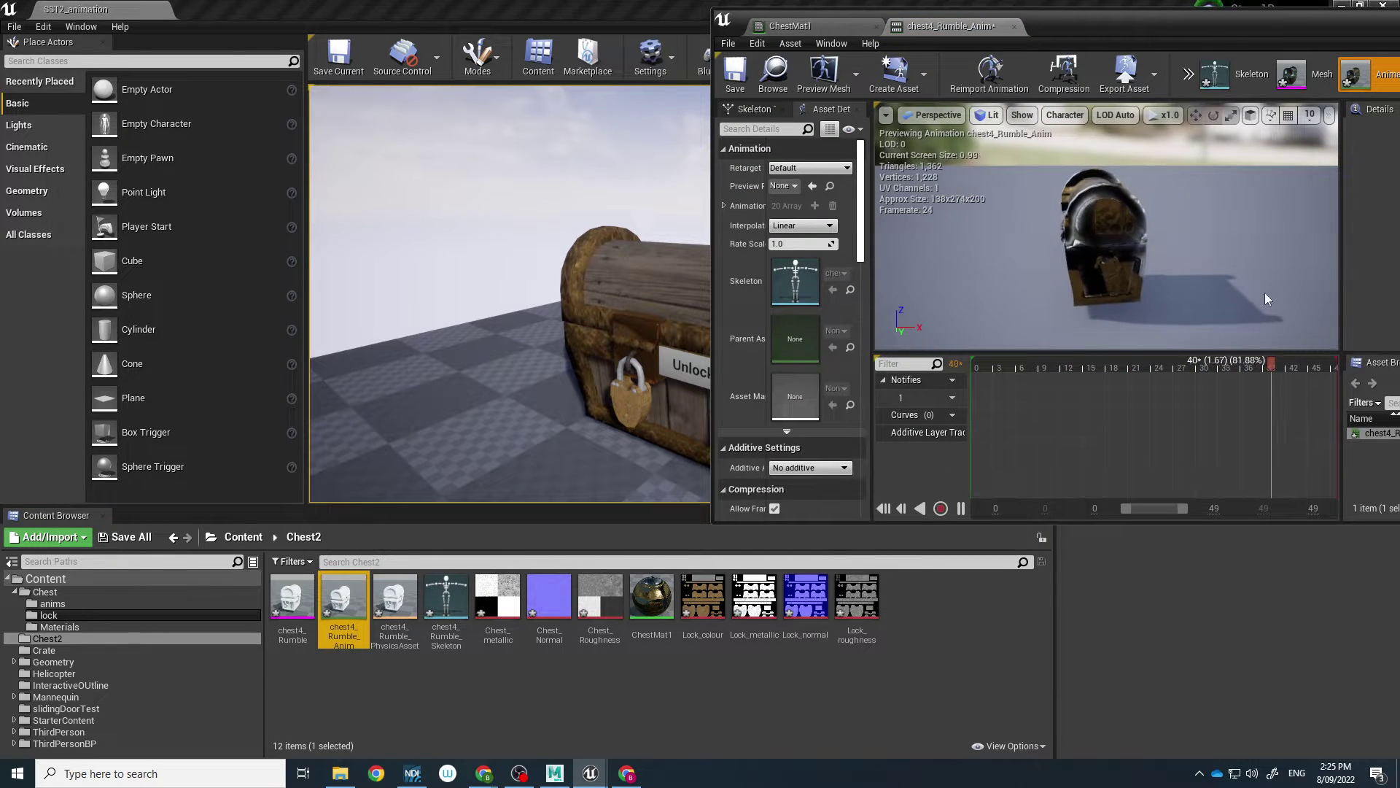
pyautogui.moveTo(998, 520); pyautogui.dragTo(996, 573)
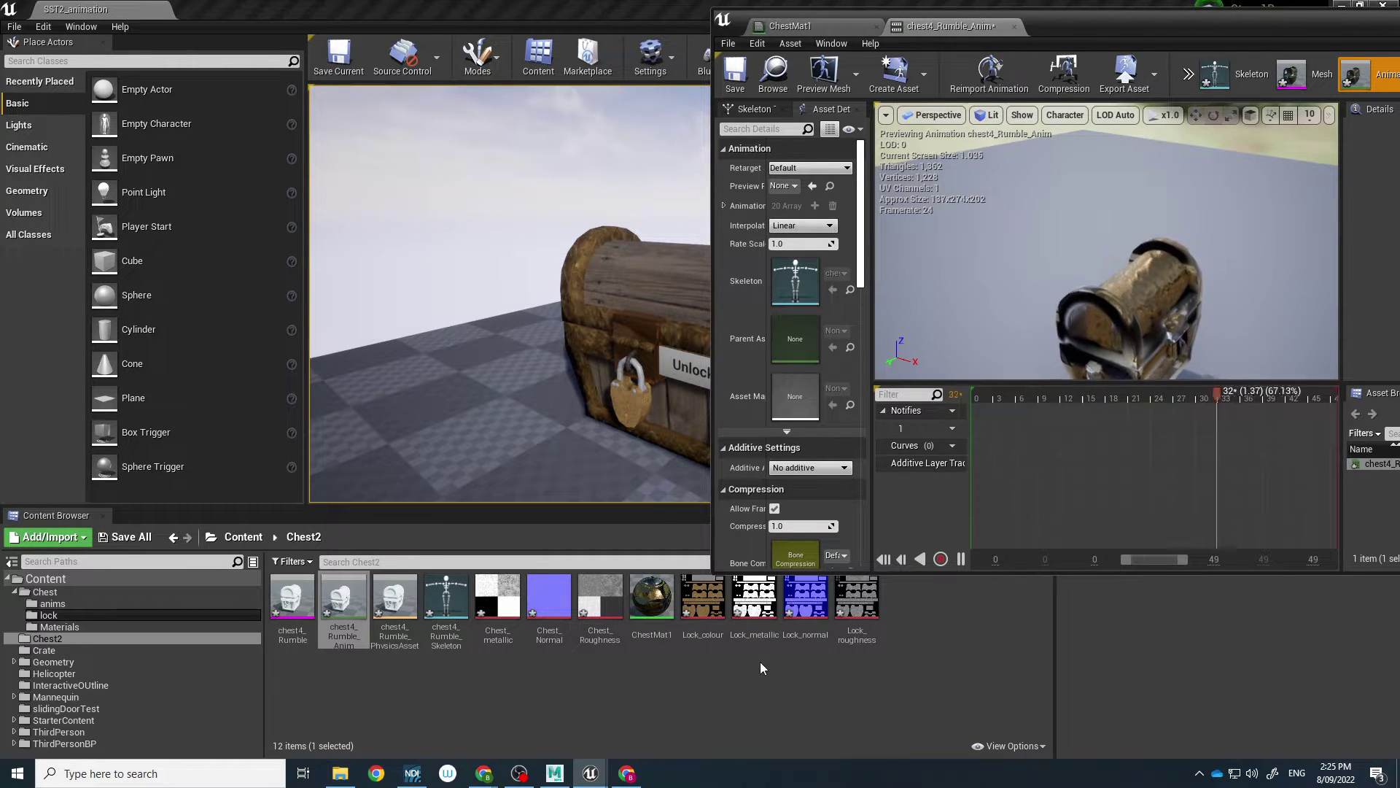
pyautogui.moveTo(1316, 31); pyautogui.dragTo(1113, 48)
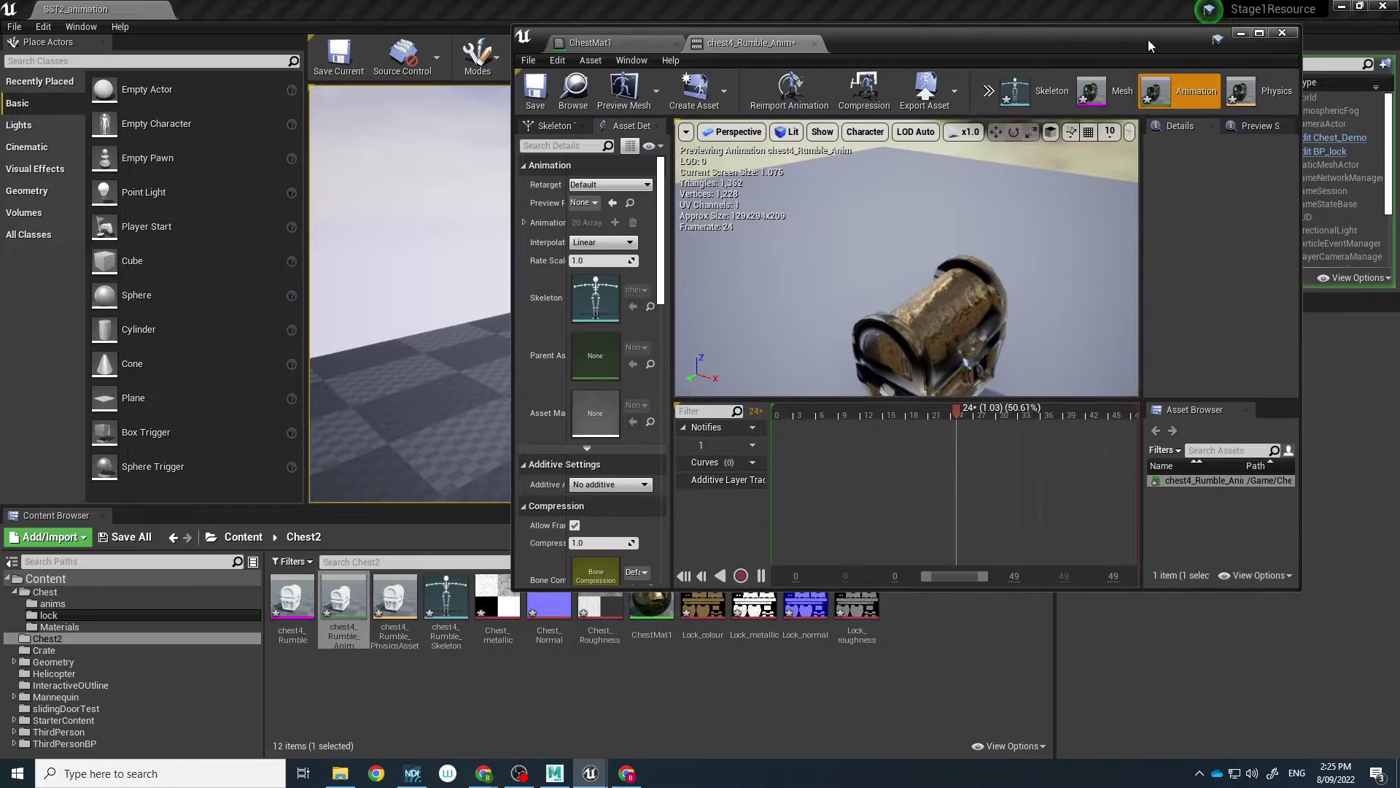
pyautogui.click(1286, 32)
pyautogui.click(703, 598)
pyautogui.keyDown('shift'); pyautogui.click(857, 597); pyautogui.keyUp('shift')
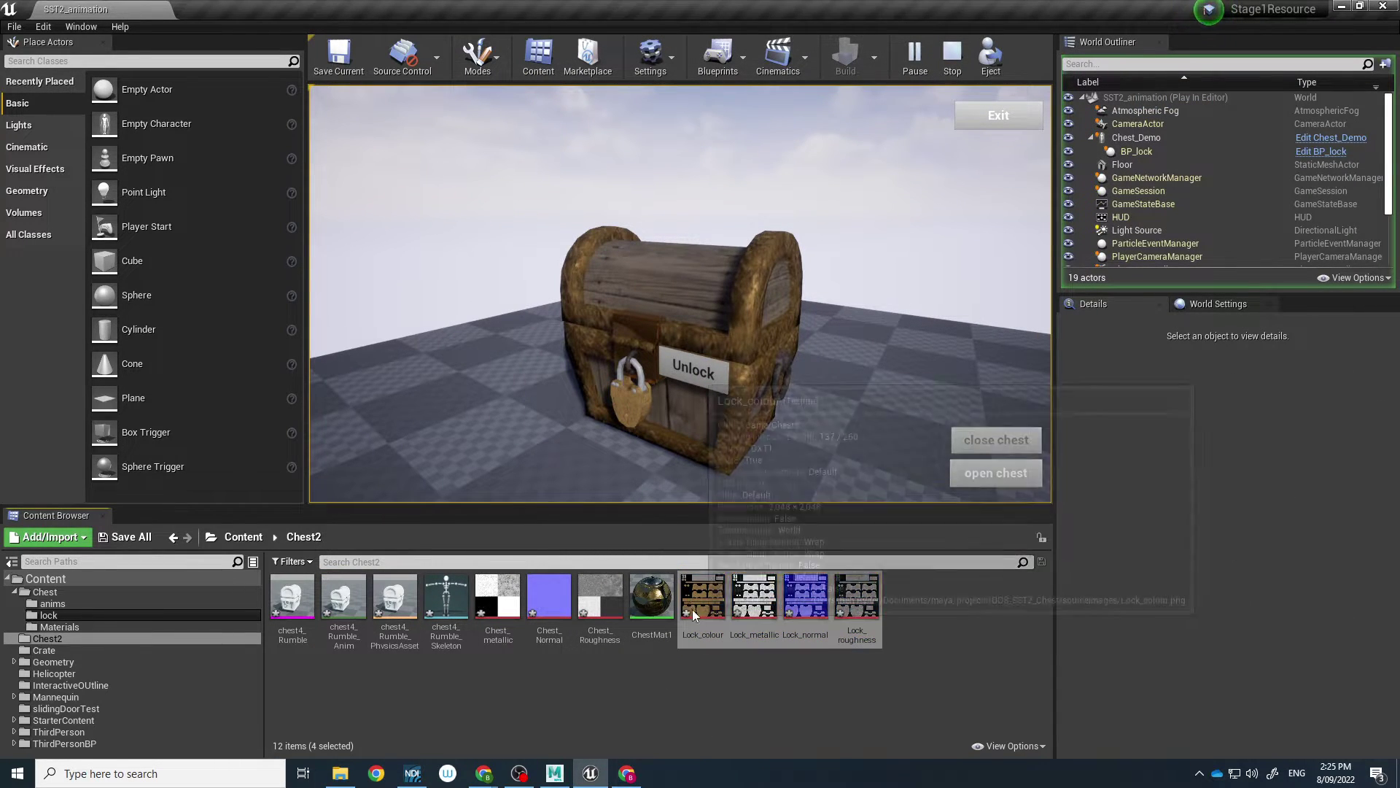
pyautogui.rightClick(724, 606)
pyautogui.moveTo(755, 385)
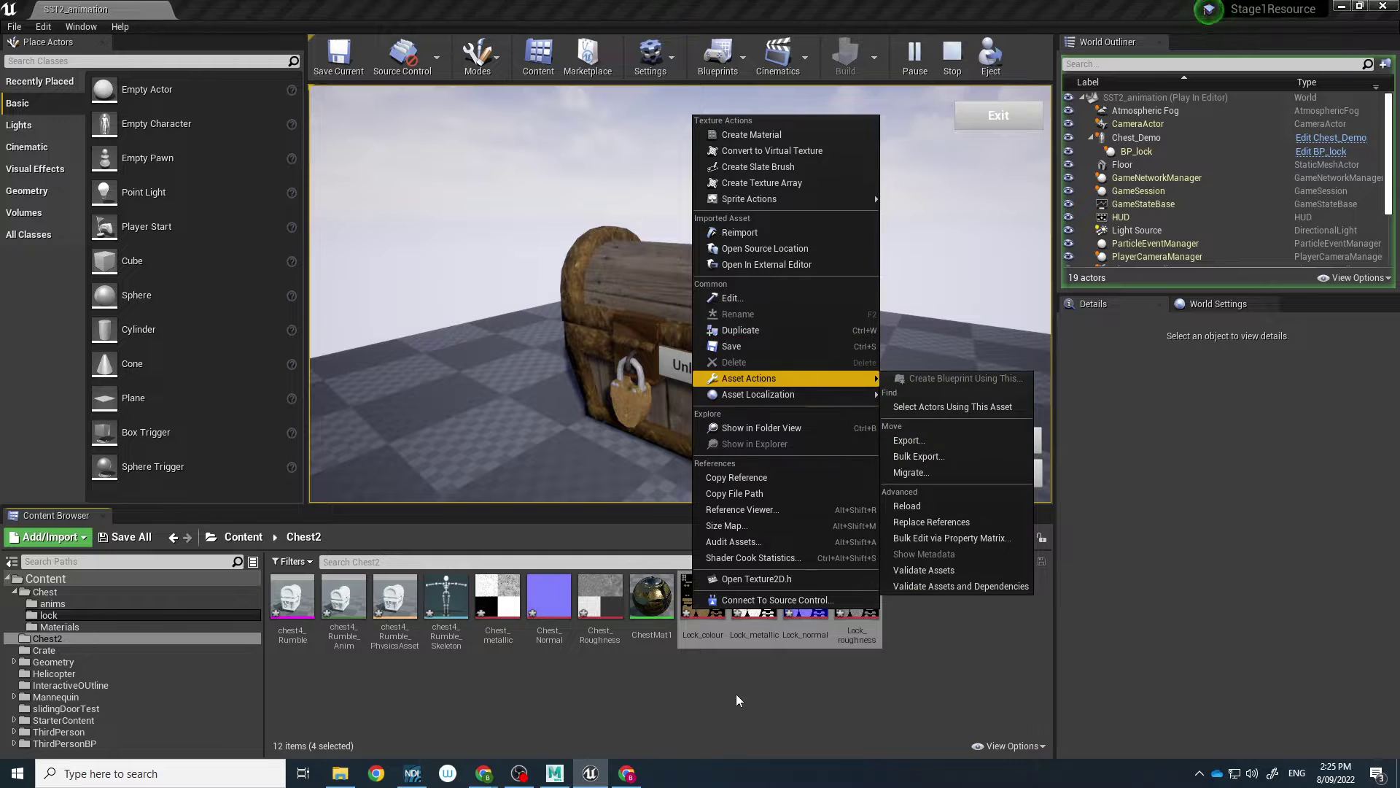
pyautogui.click(692, 620)
pyautogui.rightClick(691, 606)
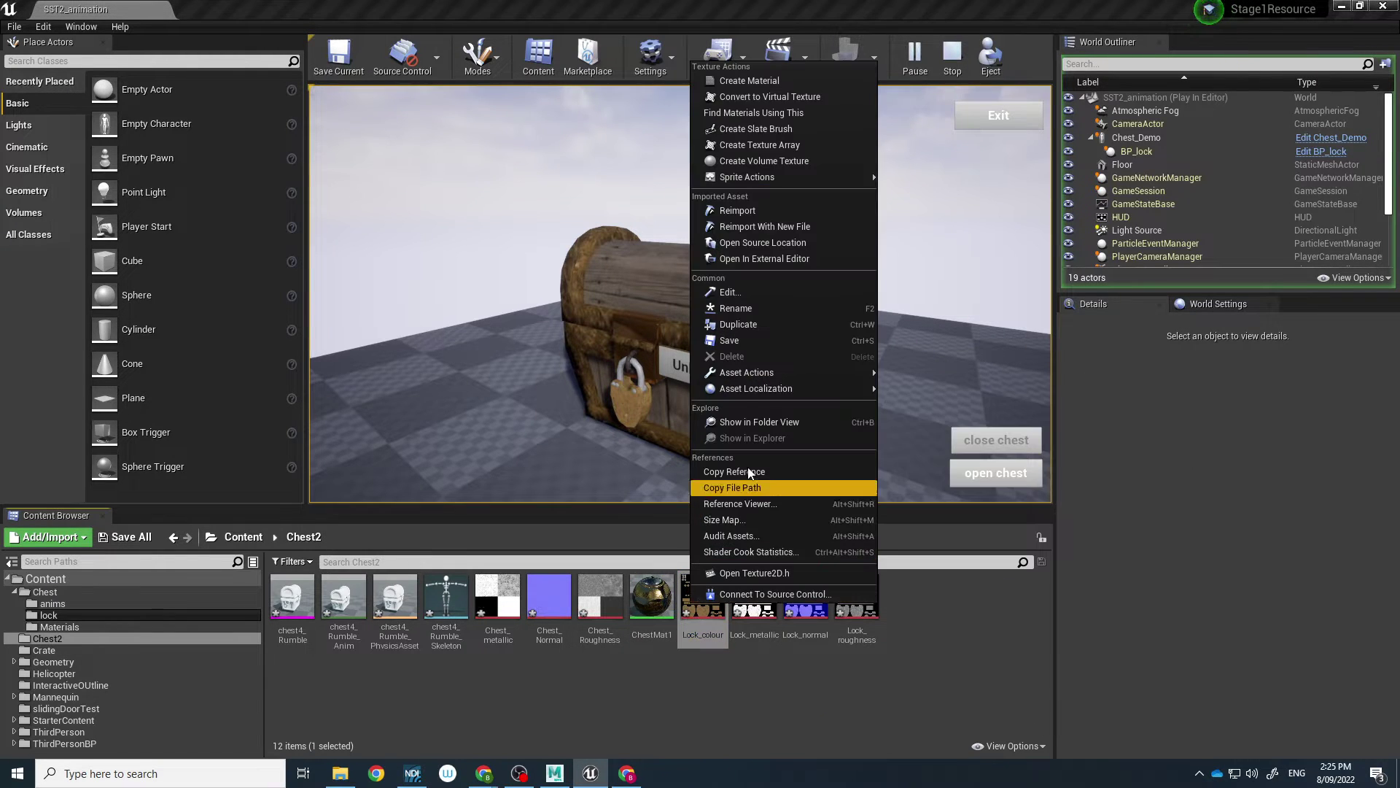
pyautogui.click(651, 601)
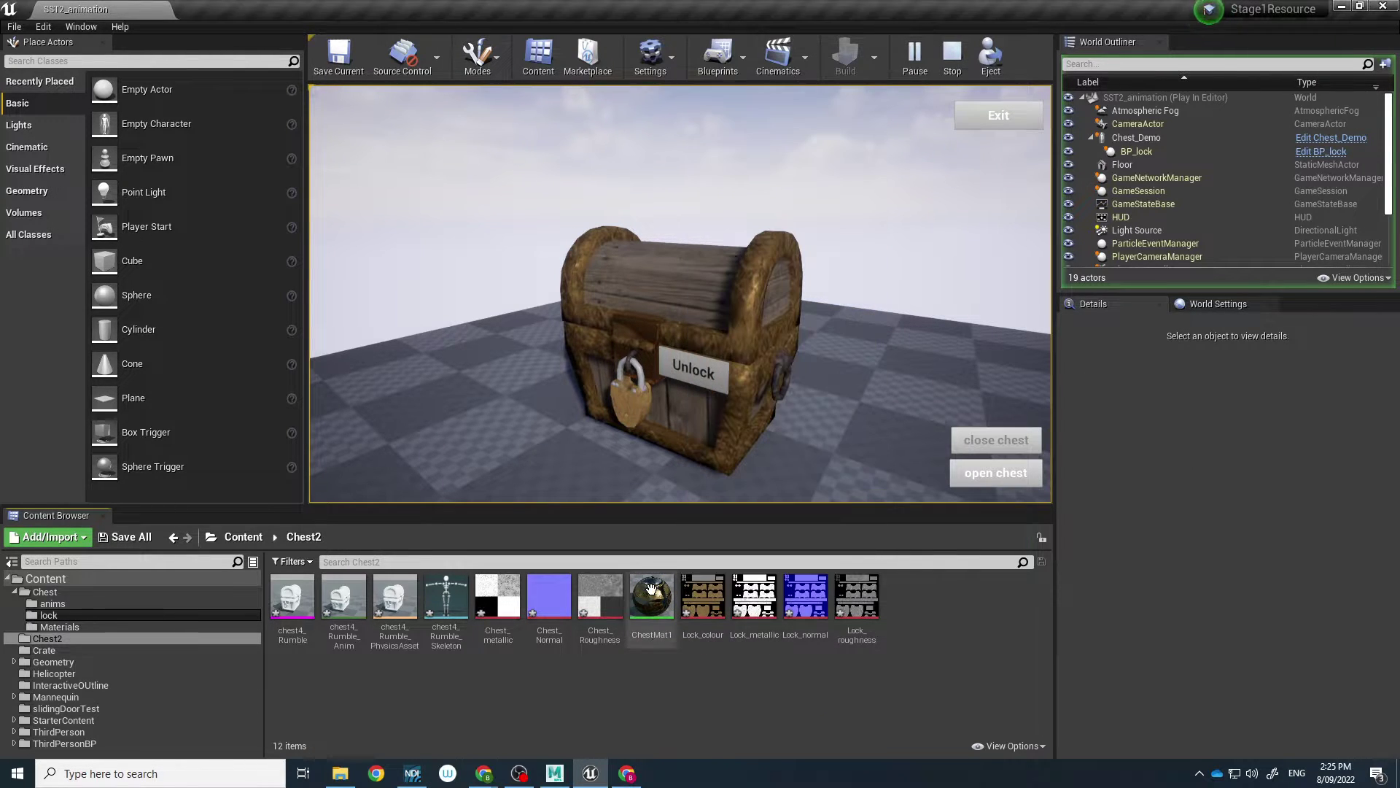
# Step: Reopen ChestMat1 and delete all four lock Texture Sample nodes, keeping only the material output node
pyautogui.doubleClick(651, 602)
pyautogui.moveTo(905, 340); pyautogui.dragTo(933, 342, button='right')
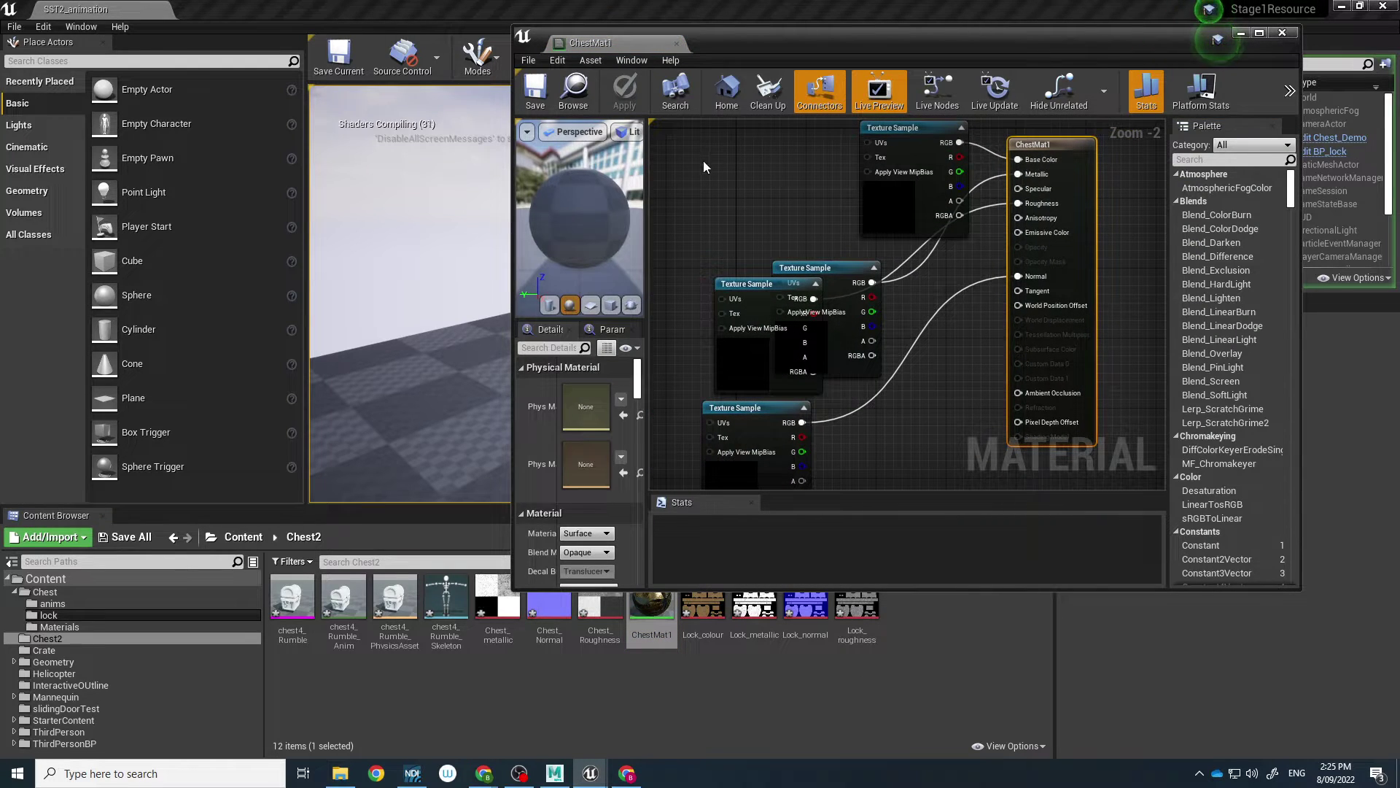
pyautogui.moveTo(703, 160); pyautogui.dragTo(924, 427)
pyautogui.press('Delete')
# Step: Add the Chest_metallic, Chest_Normal and Chest_Roughness textures to the graph and connect them to Metallic, Normal and Roughness
pyautogui.click(498, 605)
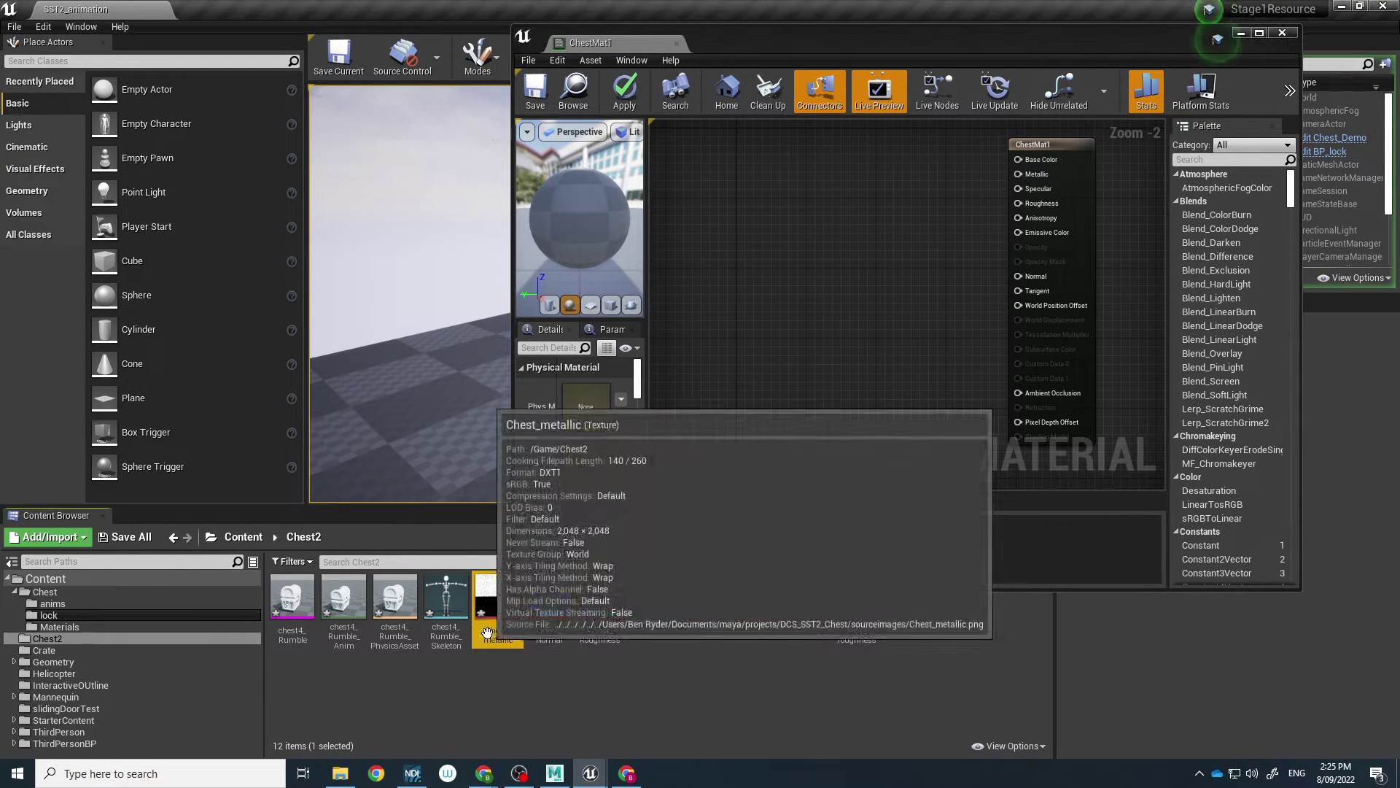
pyautogui.keyDown('ctrl'); pyautogui.click(549, 605); pyautogui.keyUp('ctrl')
pyautogui.keyDown('ctrl'); pyautogui.click(599, 605); pyautogui.keyUp('ctrl')
pyautogui.moveTo(599, 605); pyautogui.dragTo(779, 358)
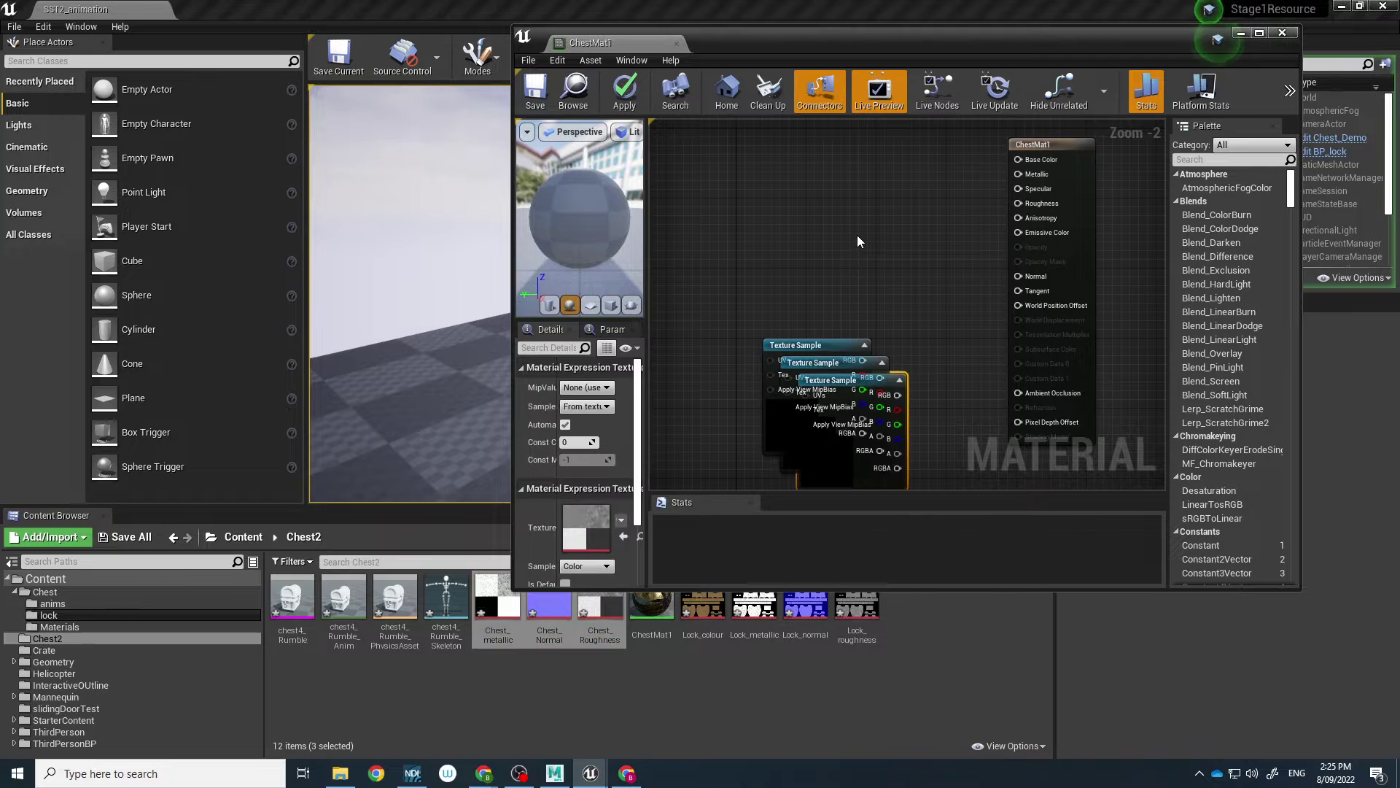
pyautogui.moveTo(849, 398); pyautogui.dragTo(1016, 173)
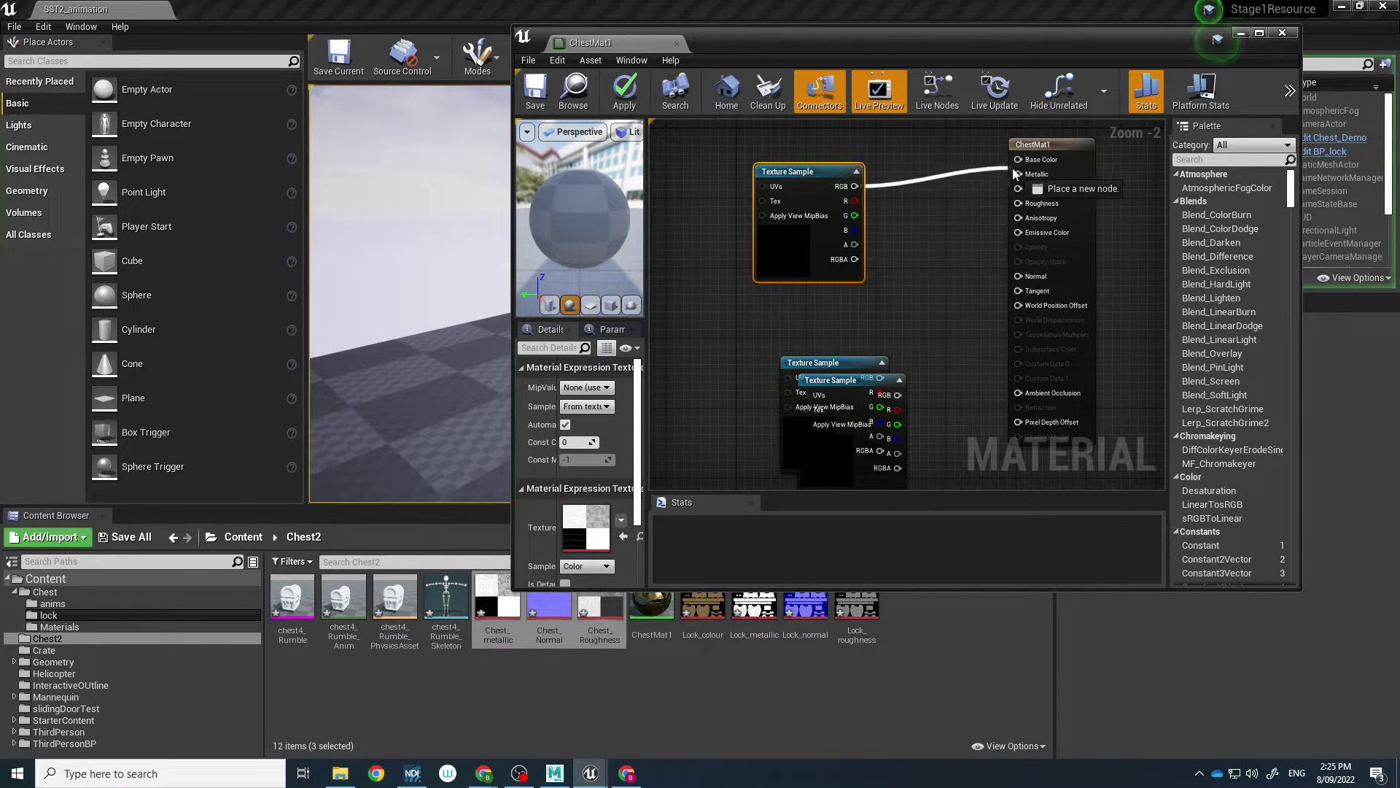
pyautogui.moveTo(824, 362); pyautogui.dragTo(1032, 277)
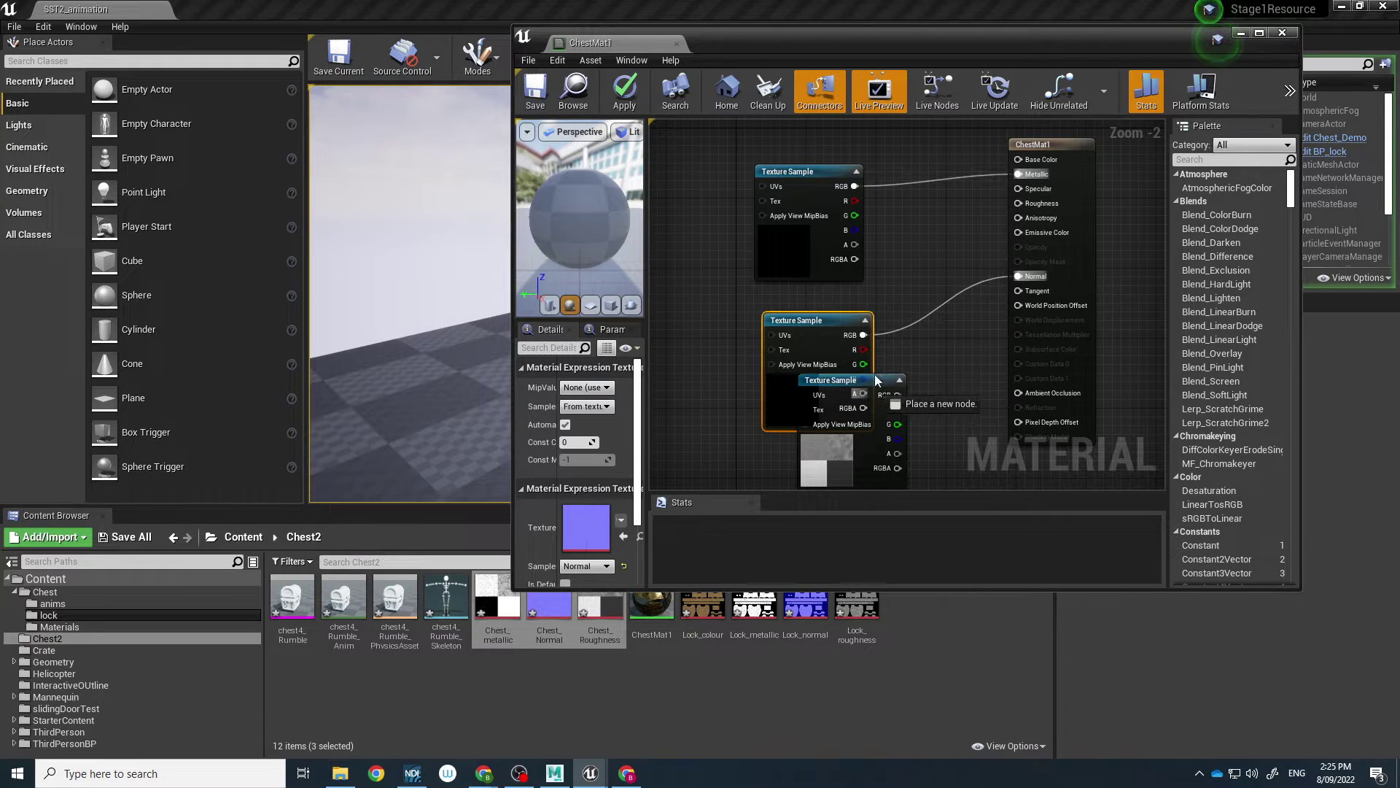
pyautogui.moveTo(875, 375); pyautogui.dragTo(1018, 202)
pyautogui.click(883, 349)
# Step: Bring the Chest_albedo texture from the sourceimages folder into Chest2, and minimise the folder window and material editor
pyautogui.click(350, 767)
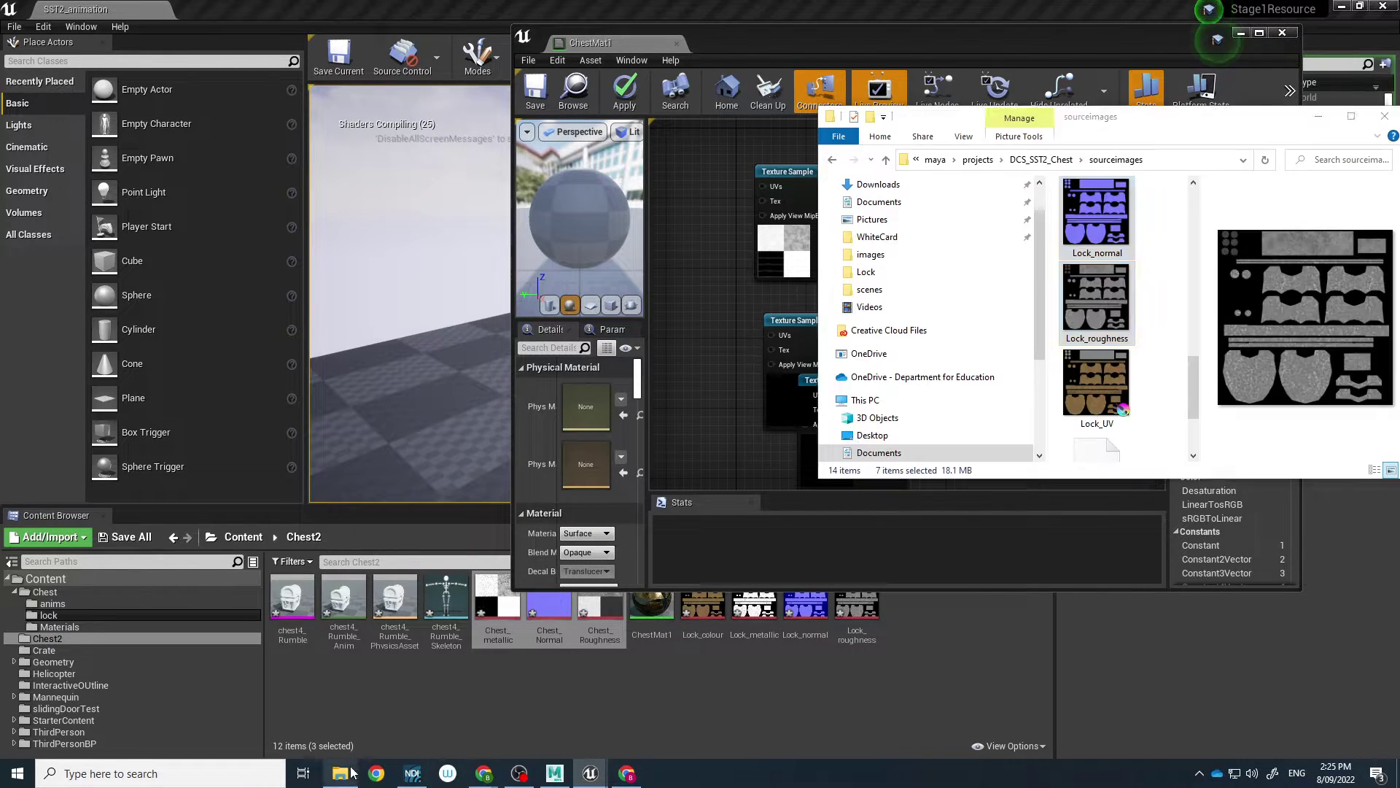
pyautogui.scroll(3, 1141, 343)
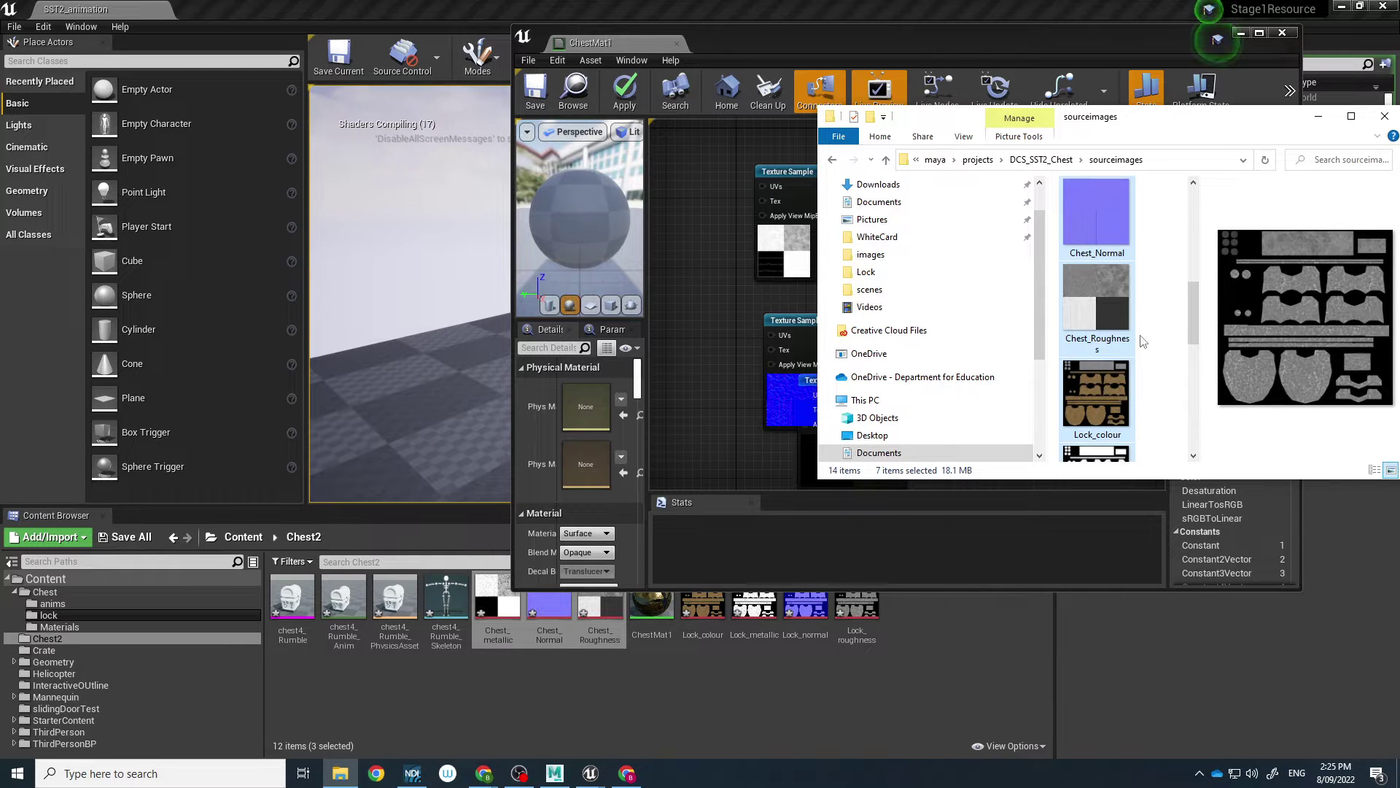
pyautogui.click(1163, 326)
pyautogui.click(1099, 229)
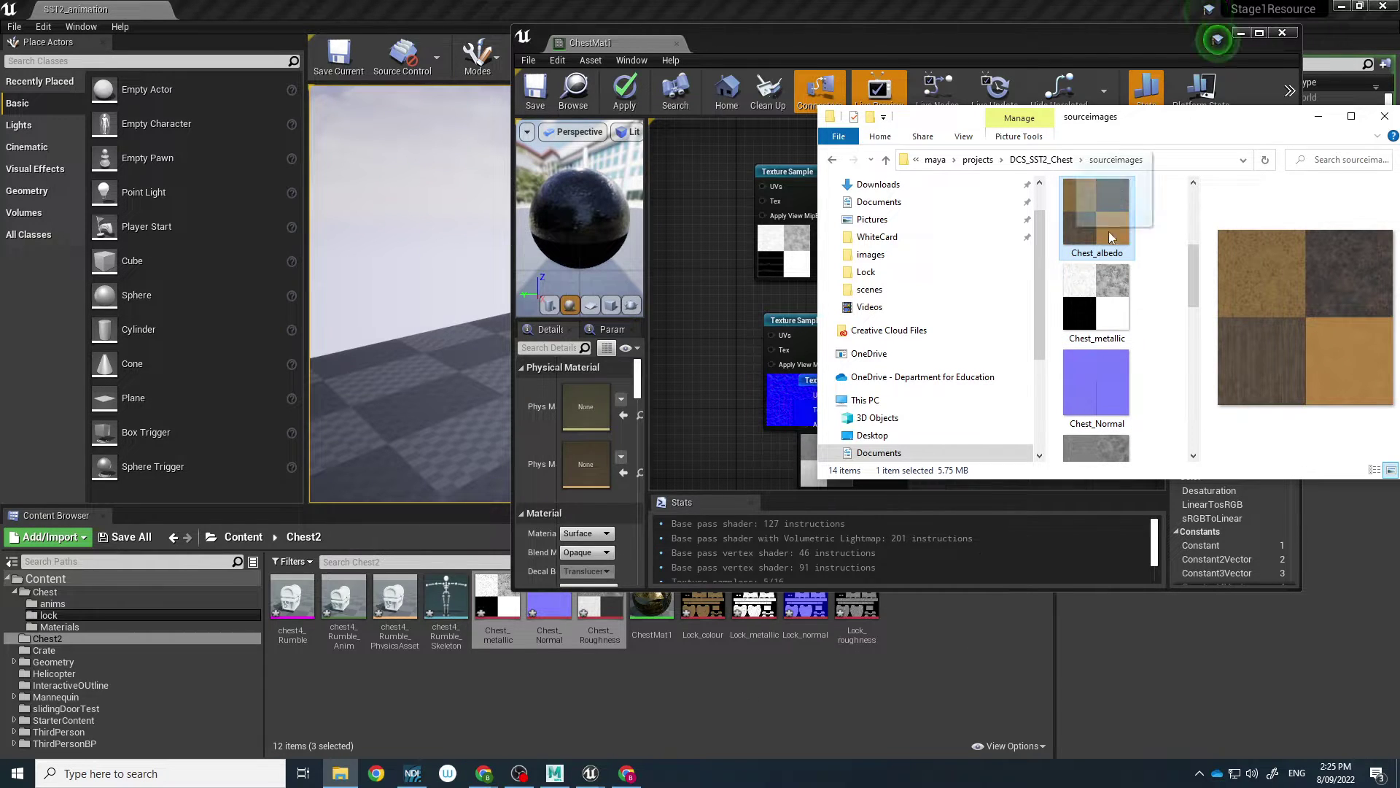
pyautogui.moveTo(1108, 231); pyautogui.dragTo(962, 642)
pyautogui.click(1318, 116)
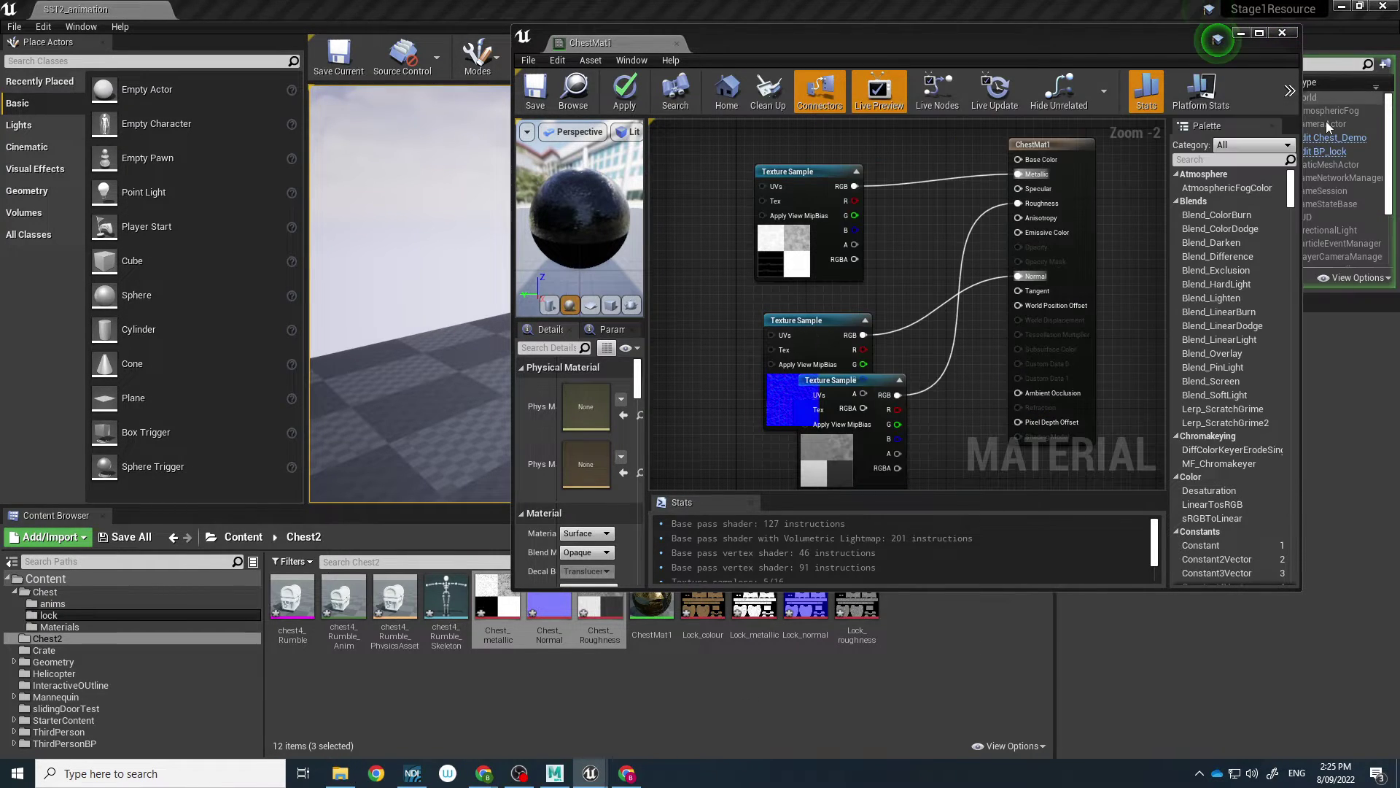
pyautogui.click(1240, 33)
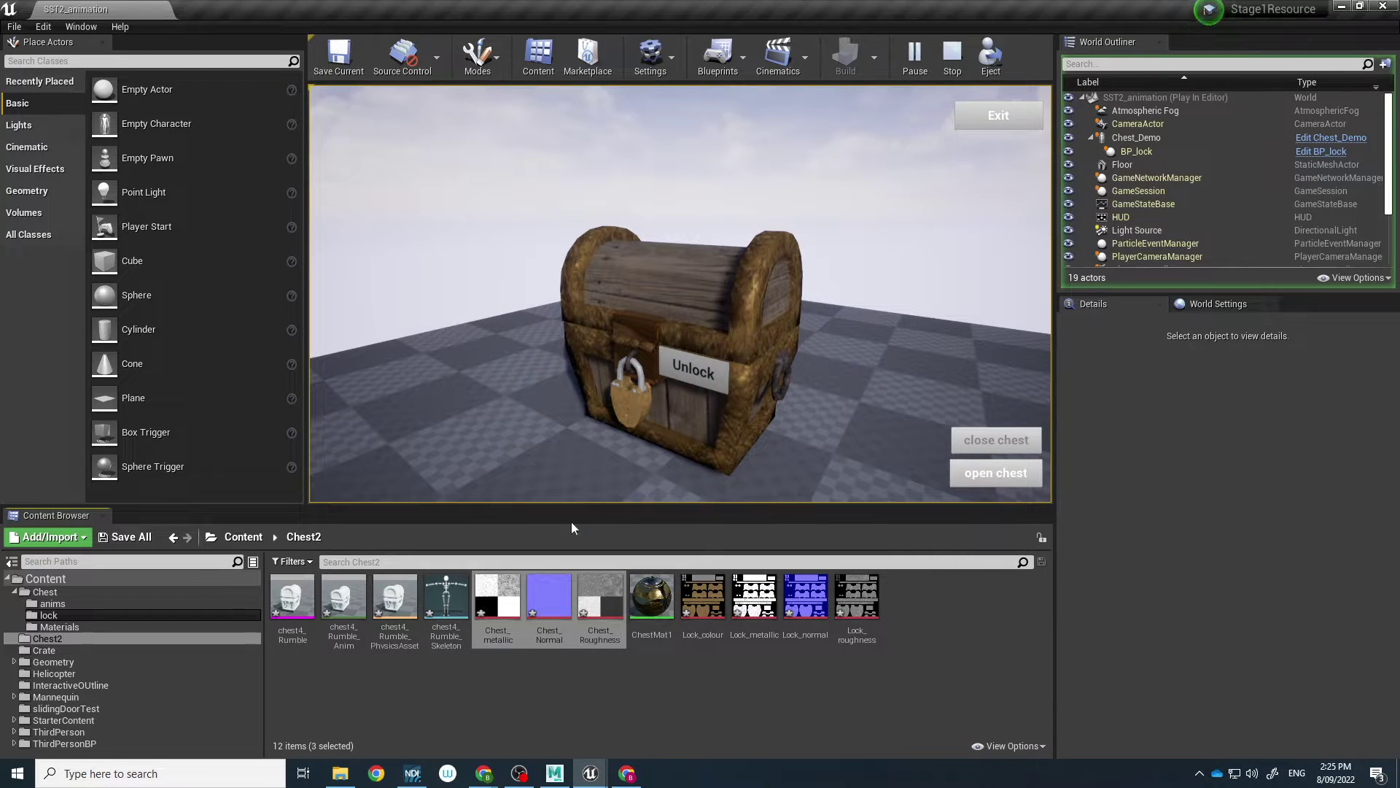
# Step: Bring the chest4_open file from the Maya project's scenes folder into Chest2, and minimise the folder window
pyautogui.click(519, 690)
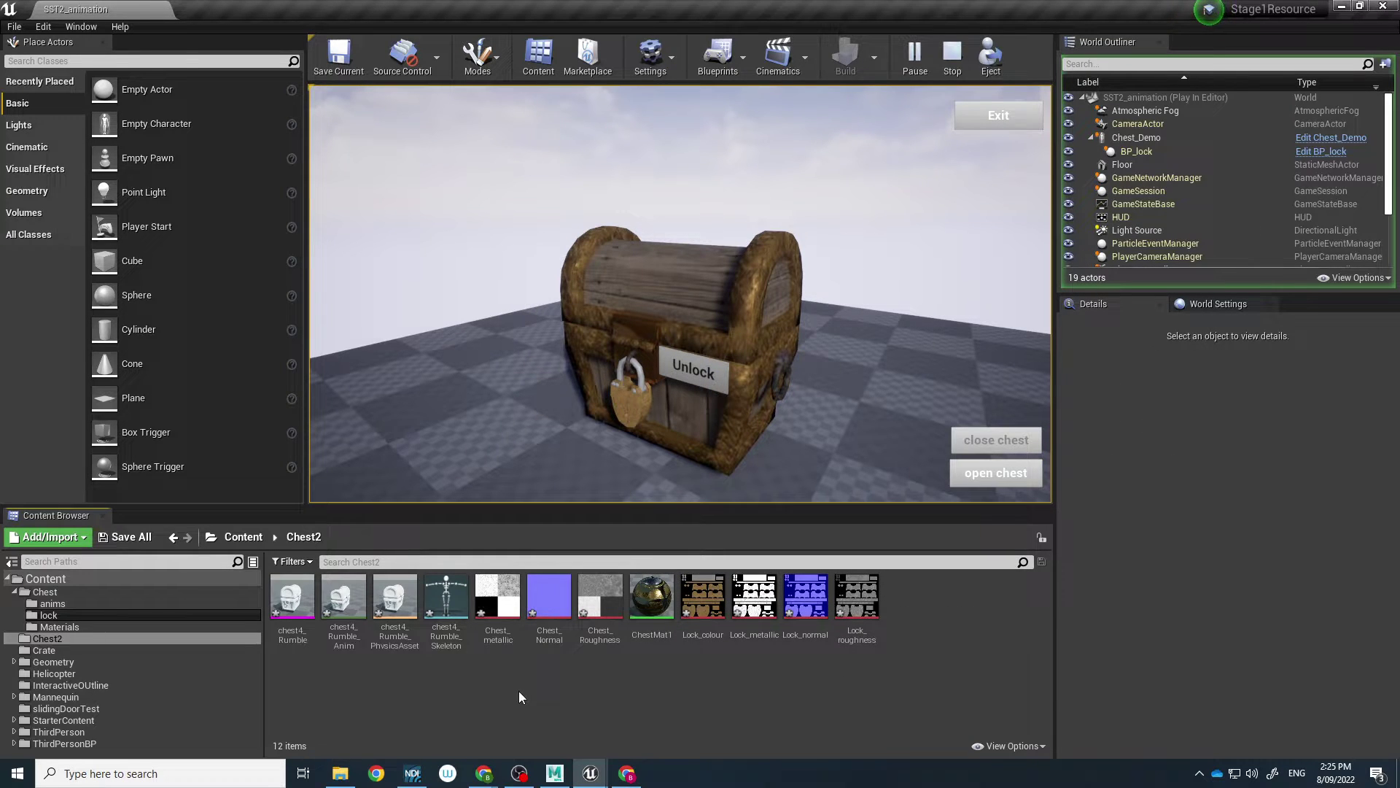
pyautogui.click(340, 773)
pyautogui.click(1036, 159)
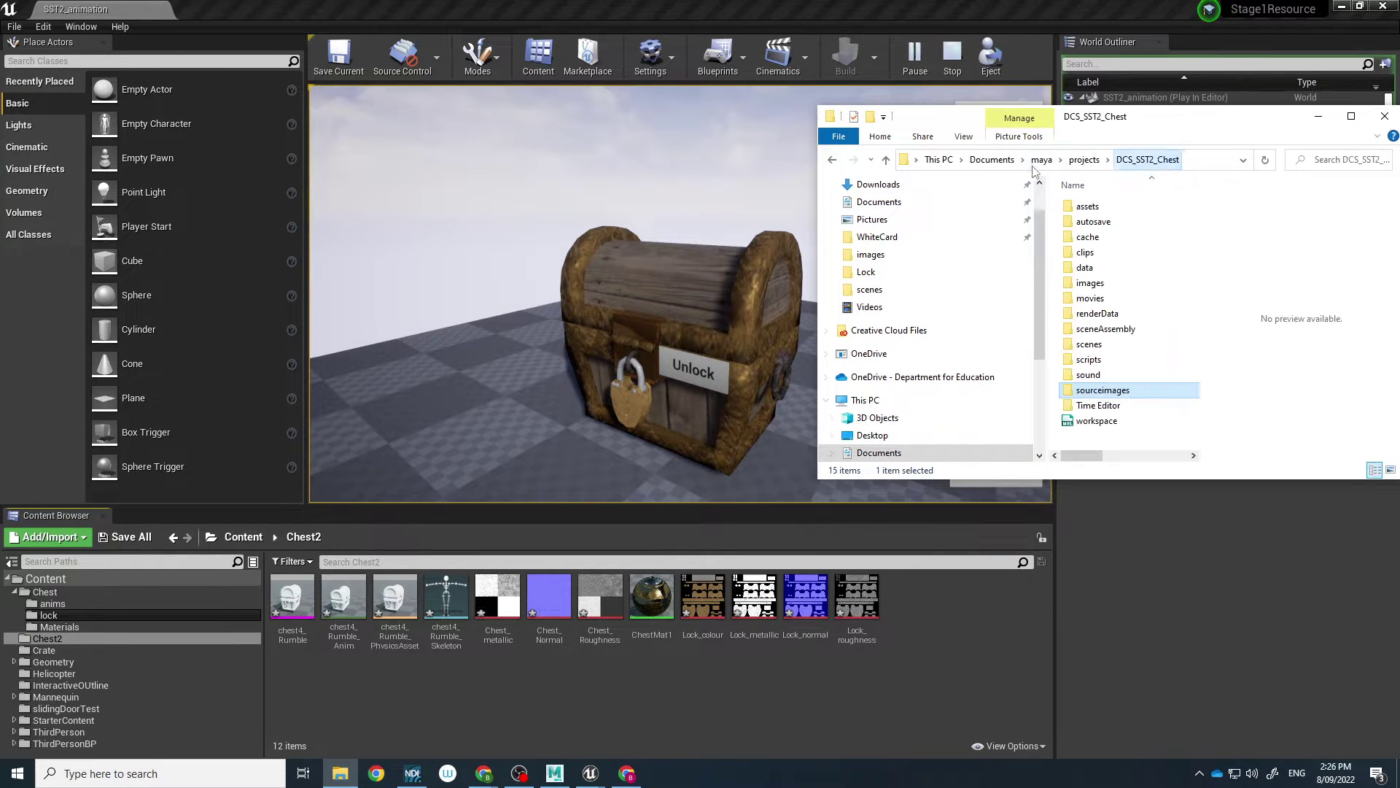
pyautogui.doubleClick(1097, 344)
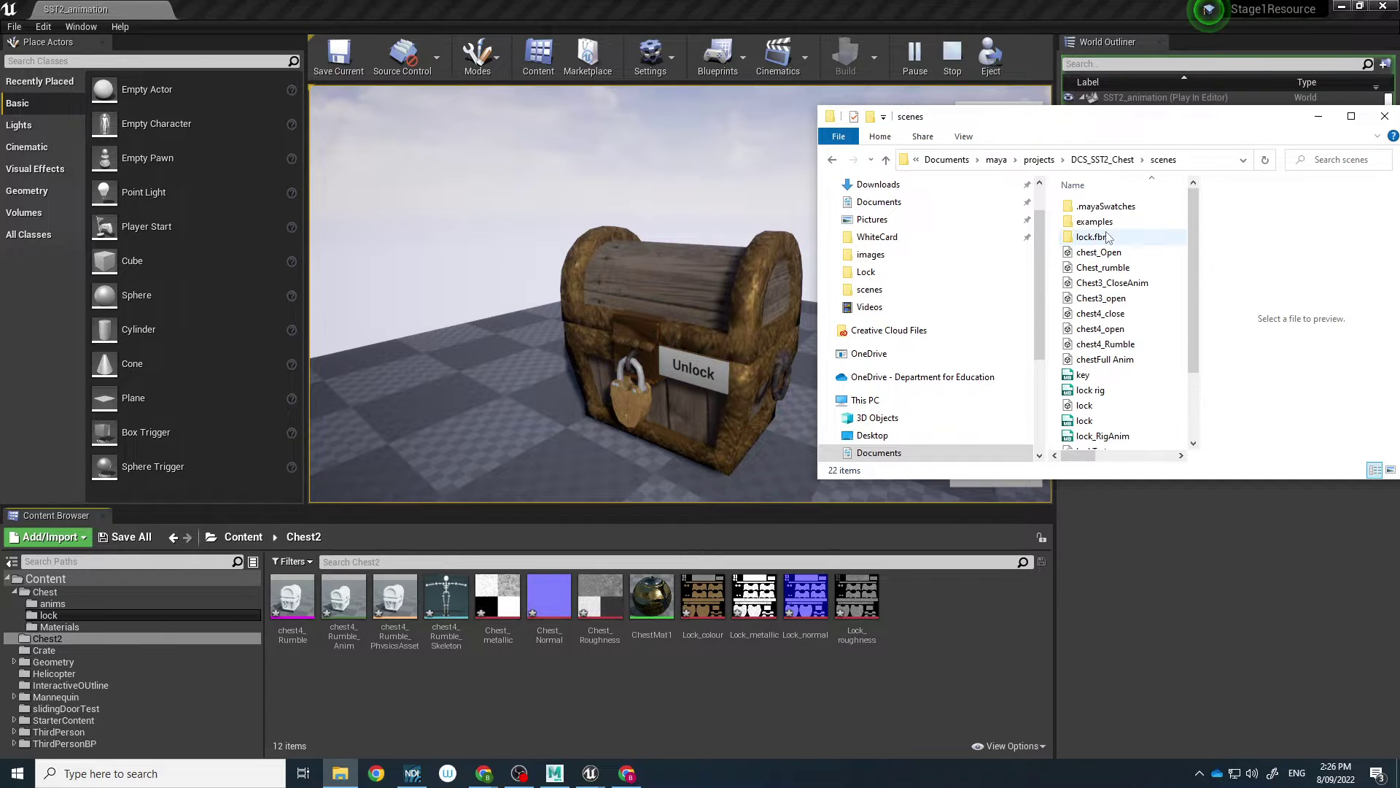
pyautogui.click(1114, 315)
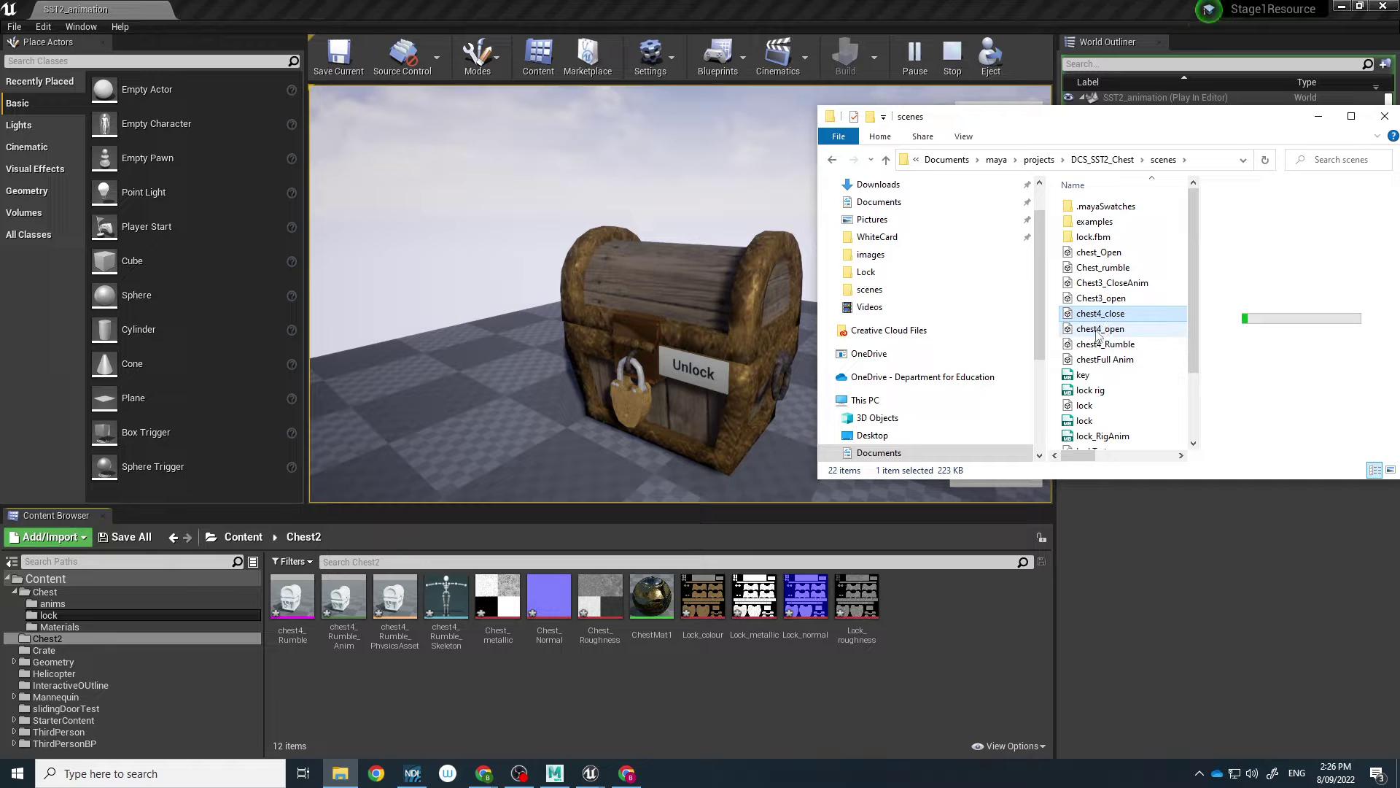
pyautogui.moveTo(1100, 329); pyautogui.dragTo(947, 624)
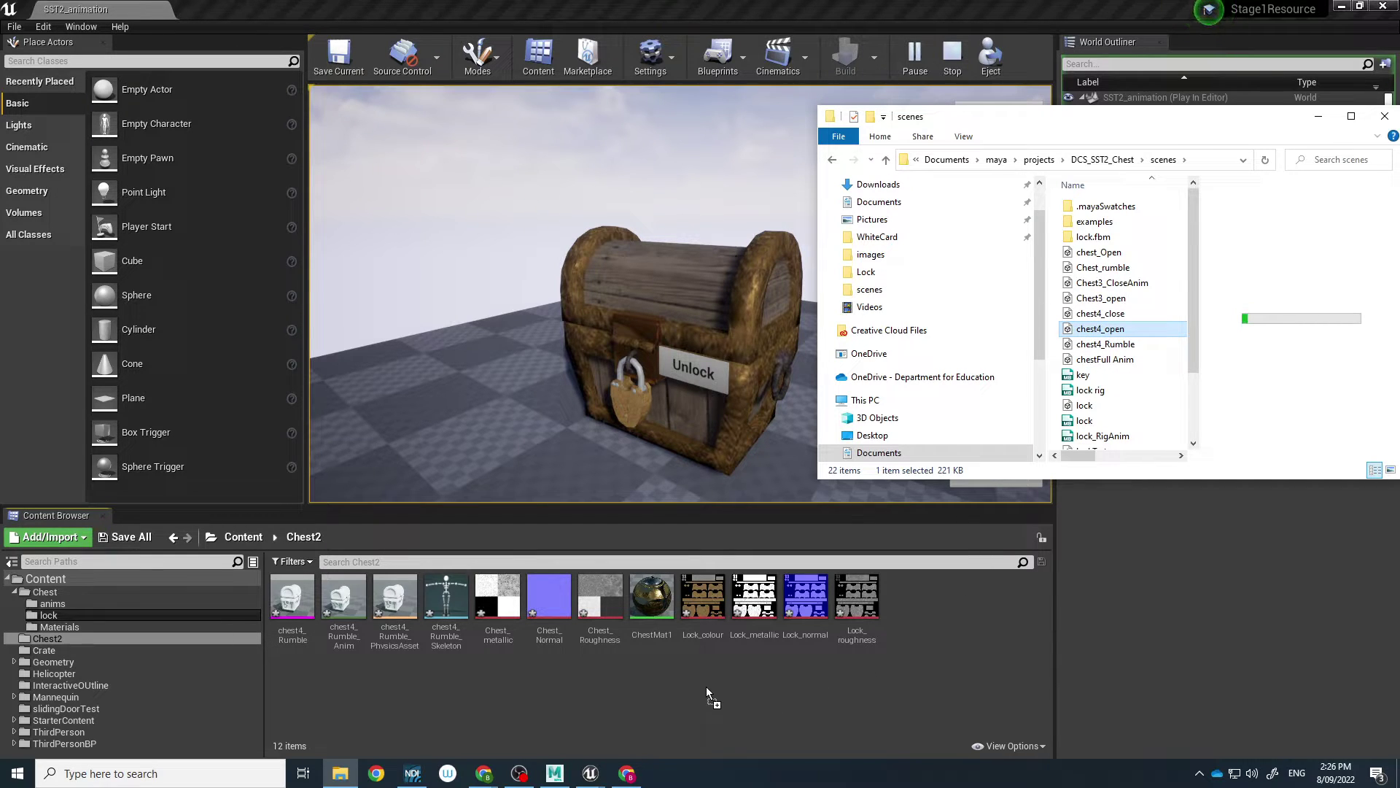
pyautogui.moveTo(706, 685); pyautogui.dragTo(707, 685)
pyautogui.click(1319, 115)
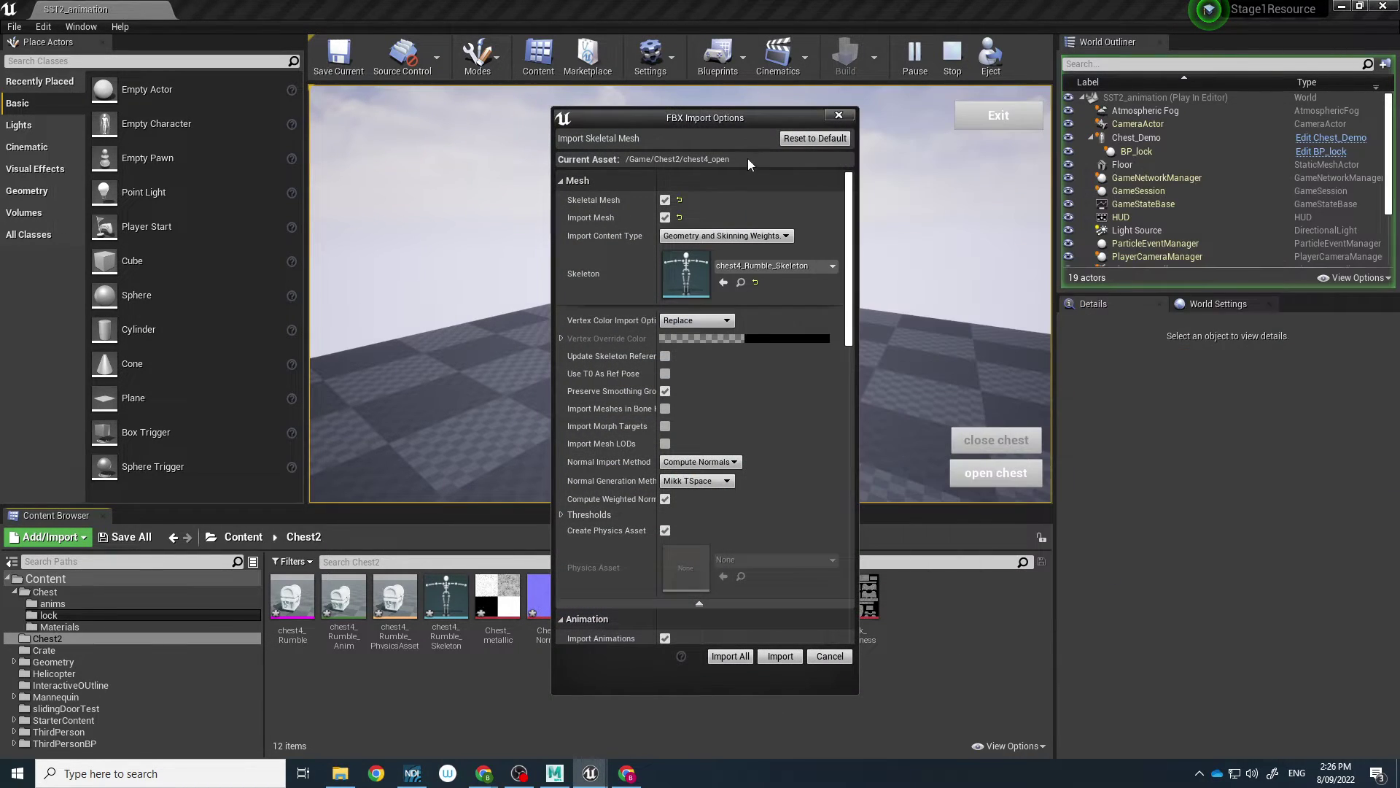
# Step: Import chest4_open as an animation without its mesh, using chest4_Rumble_Skeleton as the skeleton
pyautogui.click(665, 217)
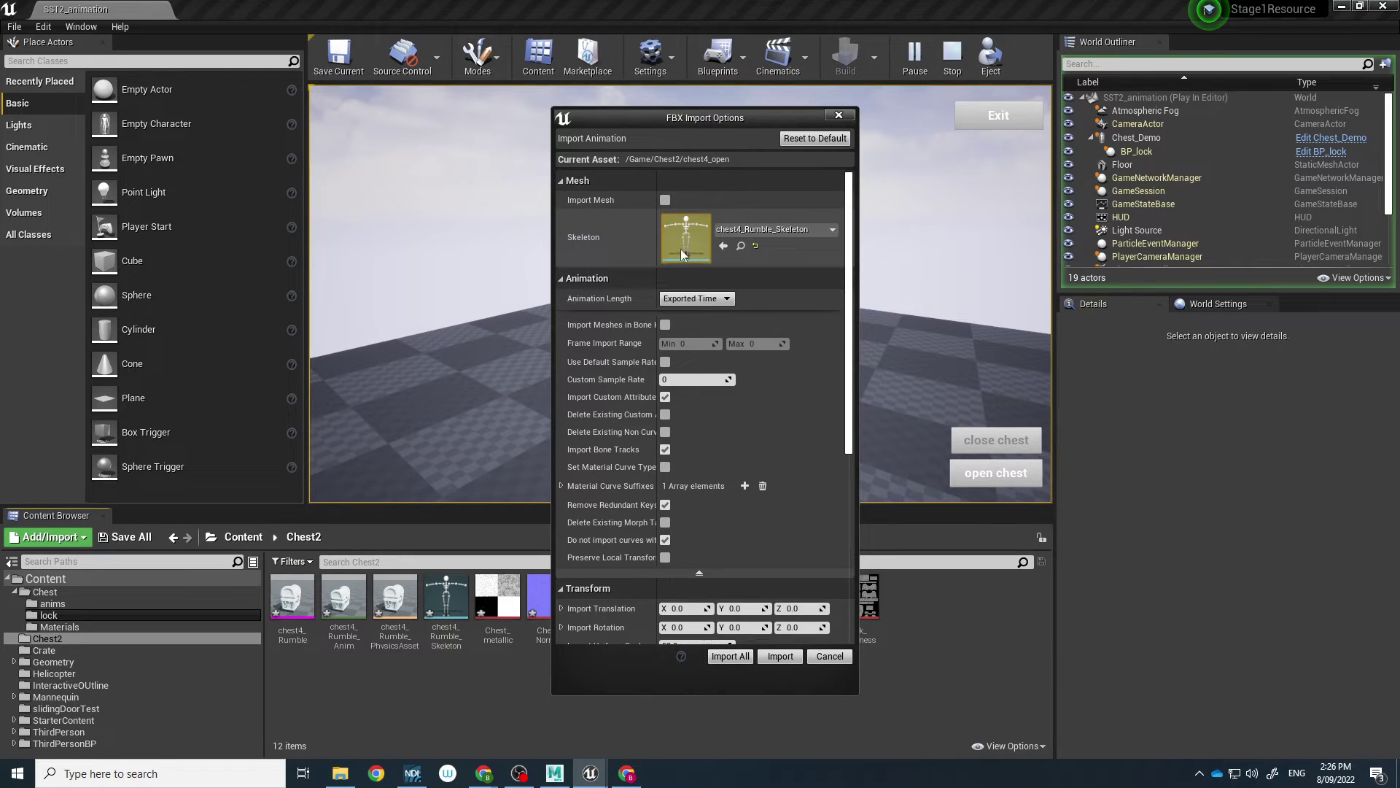
pyautogui.click(808, 231)
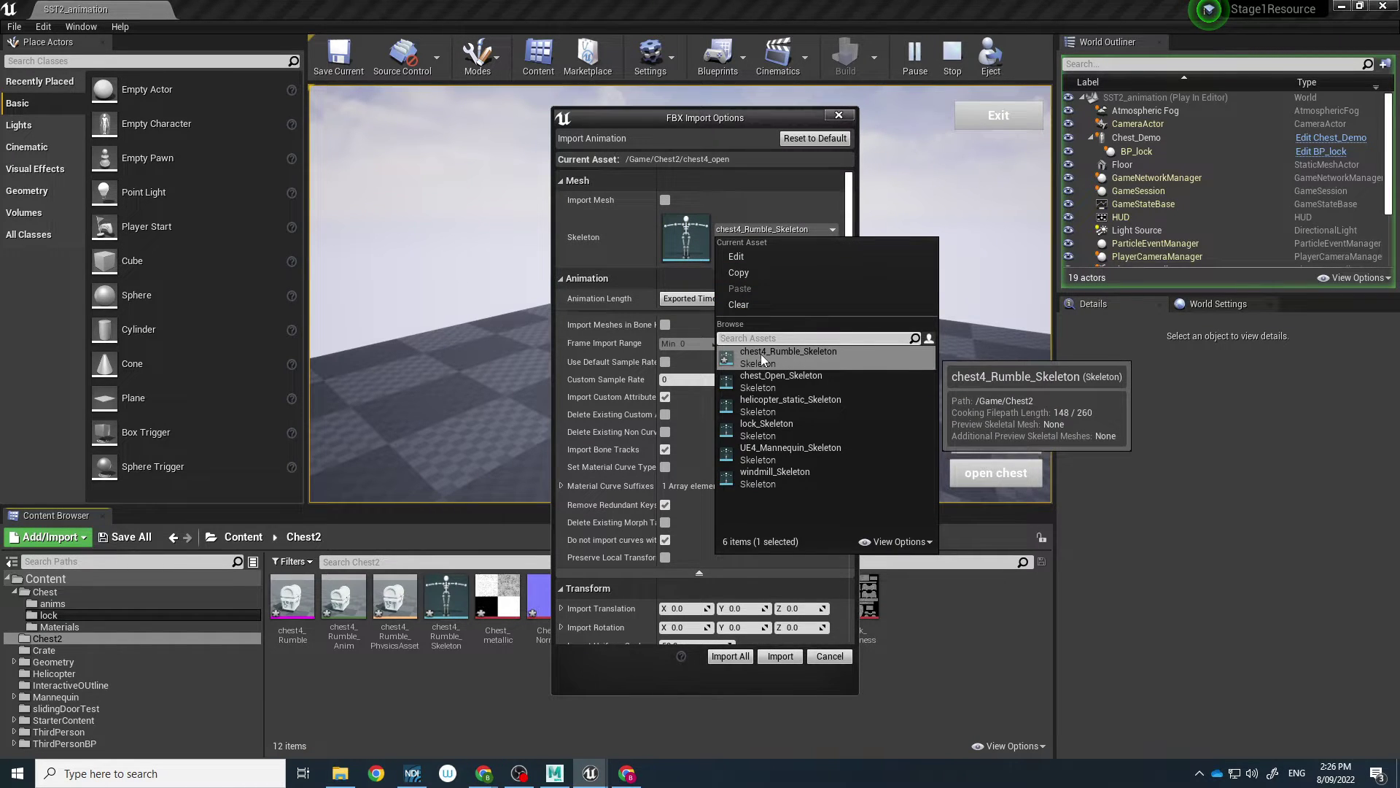
pyautogui.click(830, 357)
pyautogui.click(786, 191)
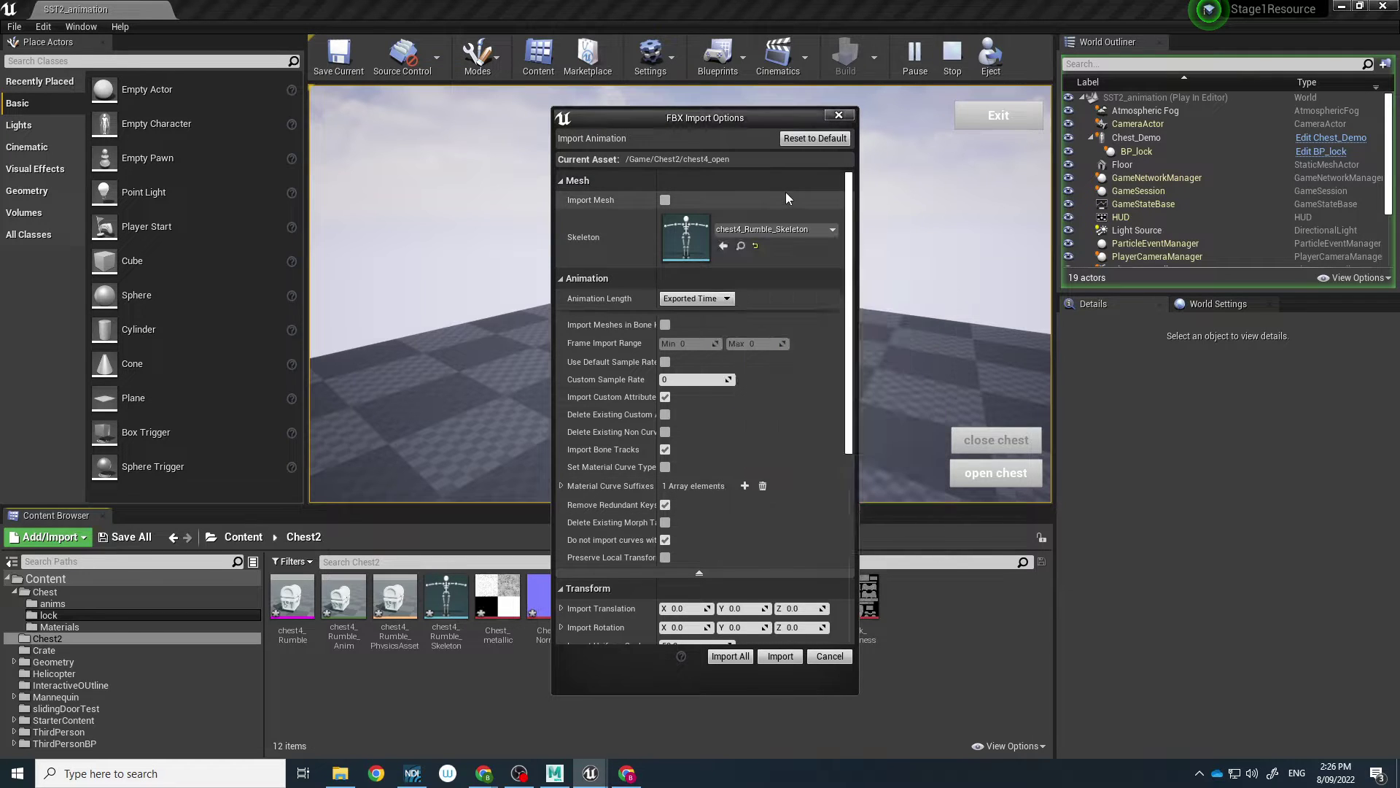
pyautogui.scroll(-3, 653, 358)
pyautogui.scroll(-2, 656, 528)
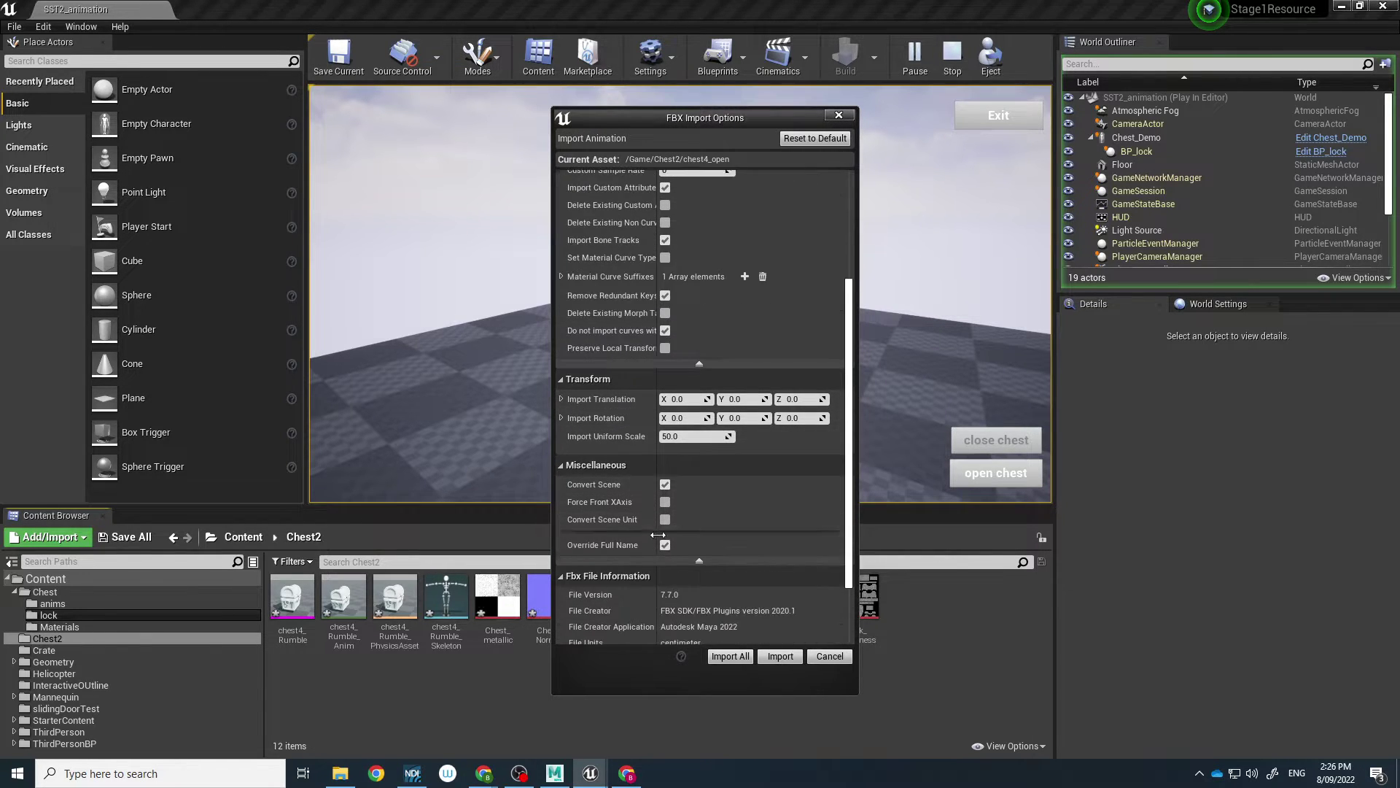
pyautogui.scroll(5, 654, 419)
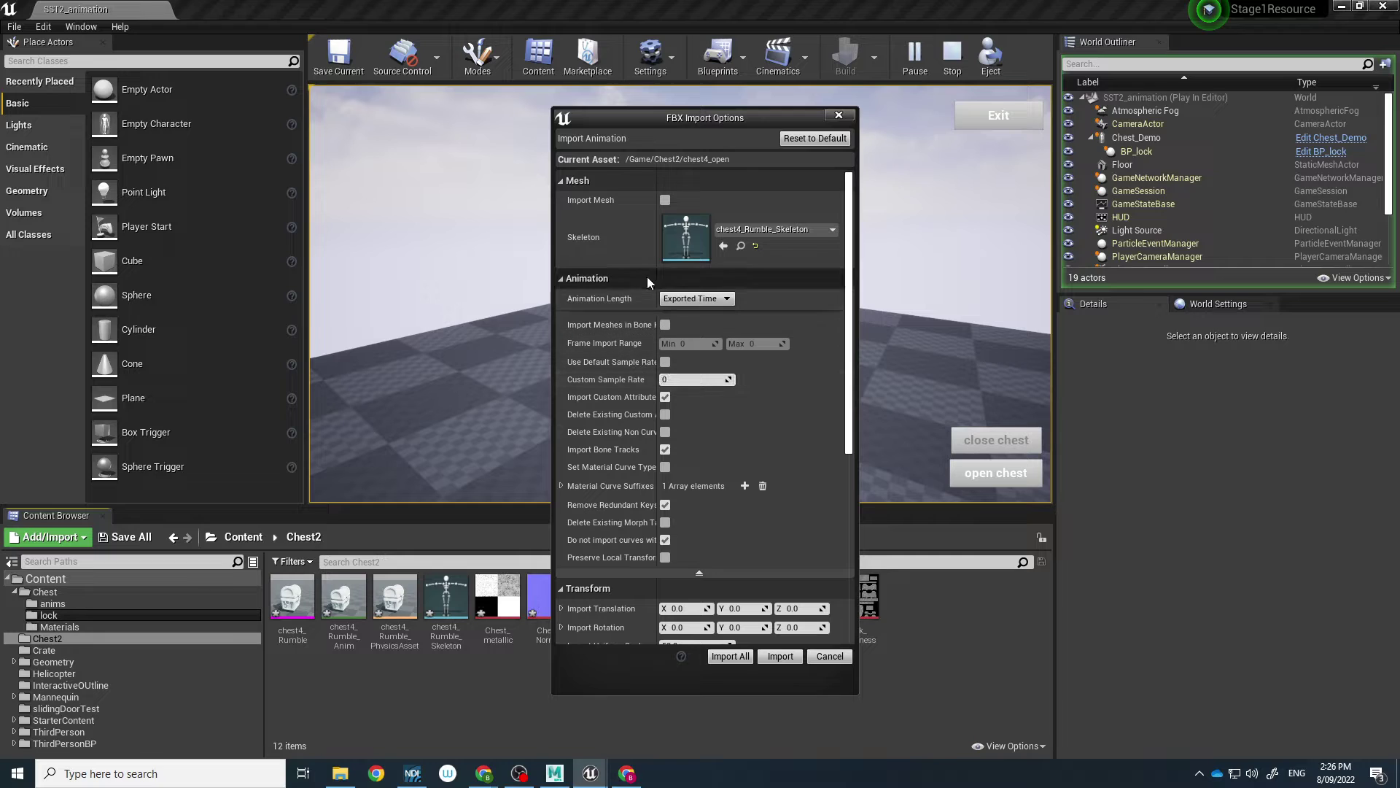
pyautogui.click(780, 656)
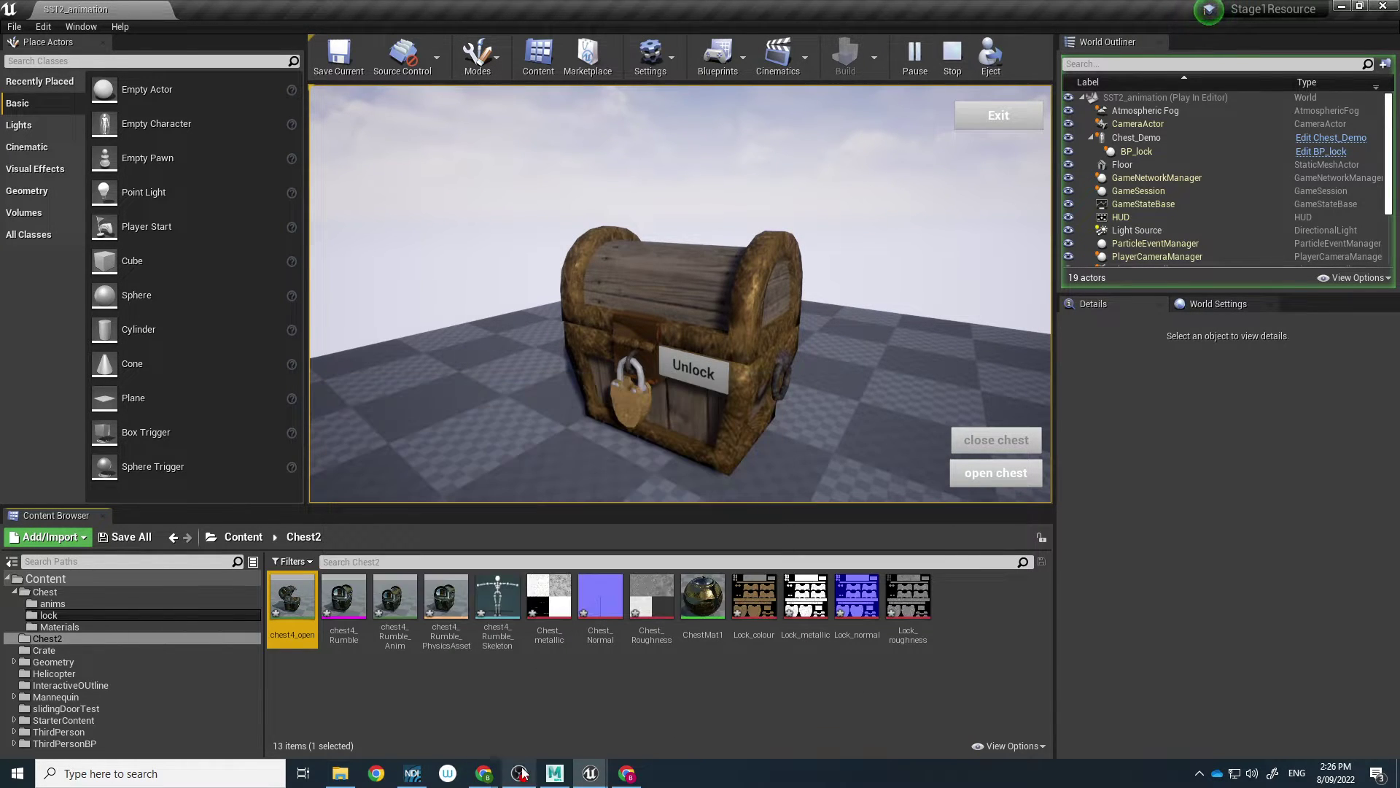
# Step: Import chest4_close from the scenes folder into Chest2 as an animation on chest4_Rumble_Skeleton, with mesh import turned off
pyautogui.click(340, 773)
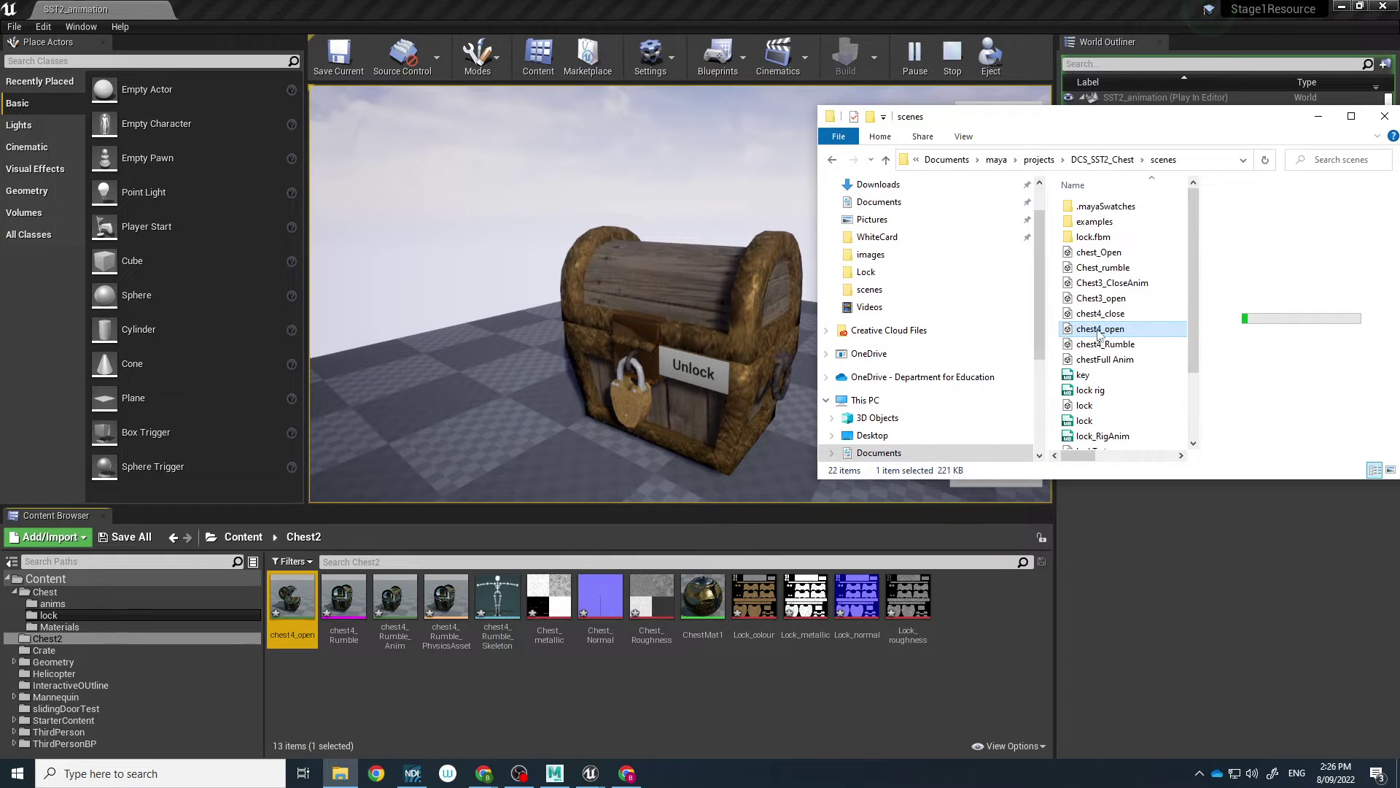
pyautogui.click(1131, 314)
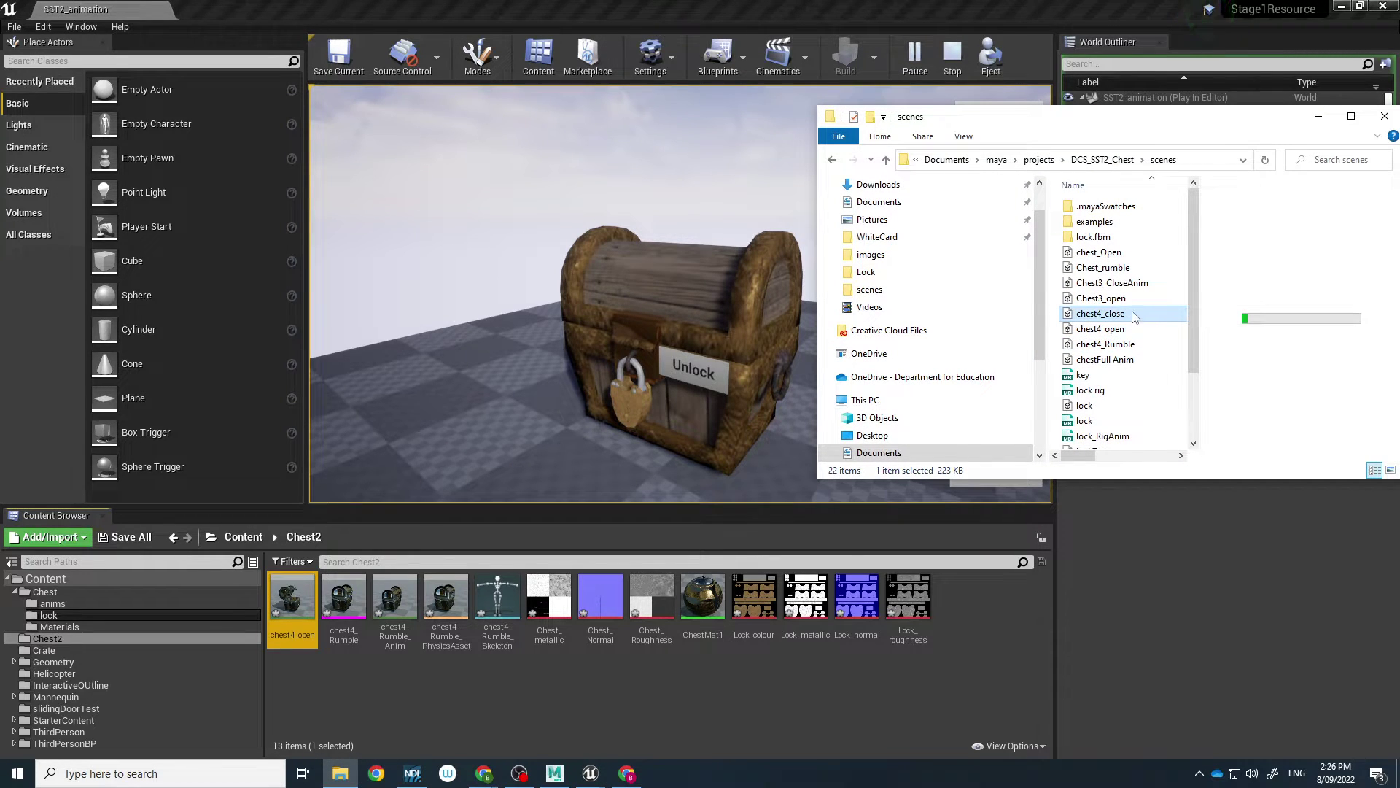
pyautogui.moveTo(722, 670); pyautogui.dragTo(722, 668)
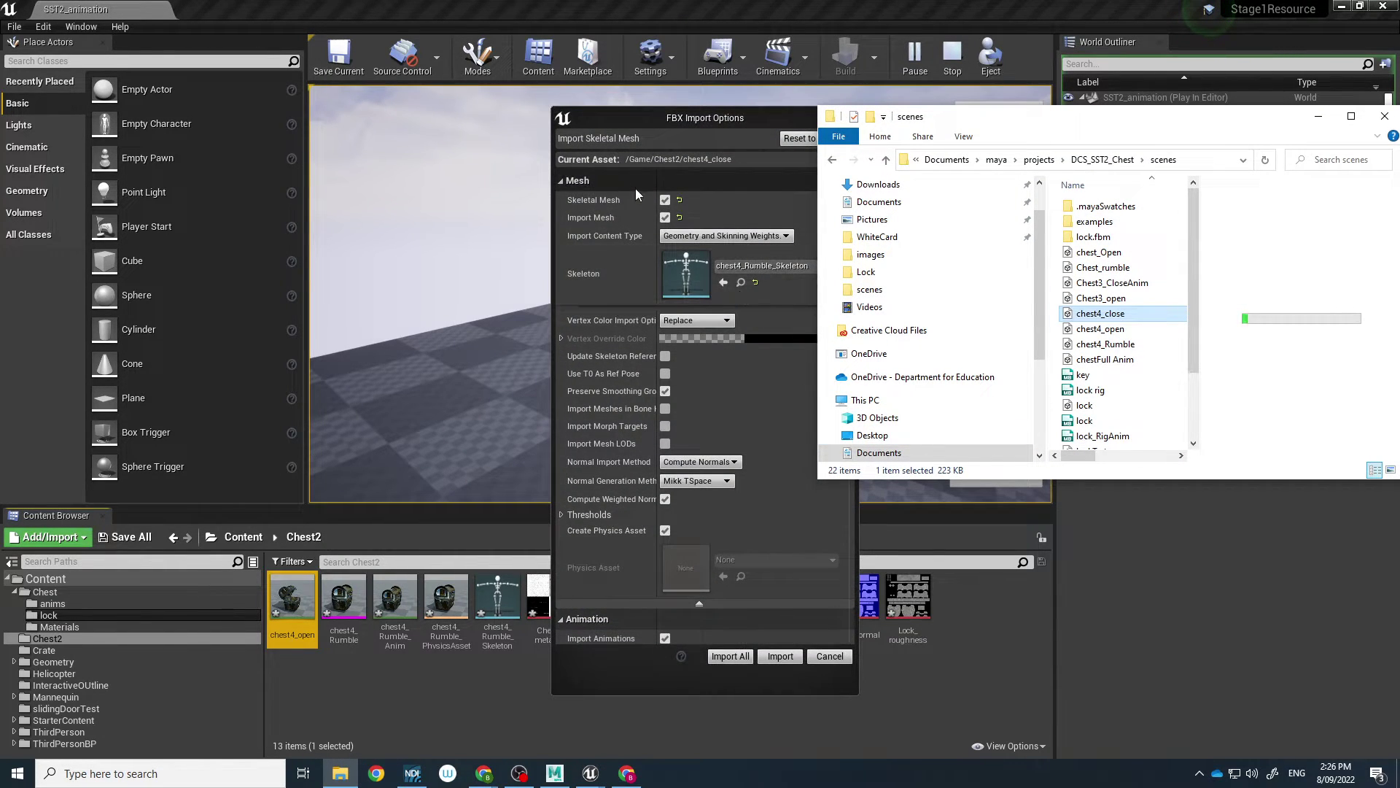
pyautogui.click(665, 218)
pyautogui.click(781, 656)
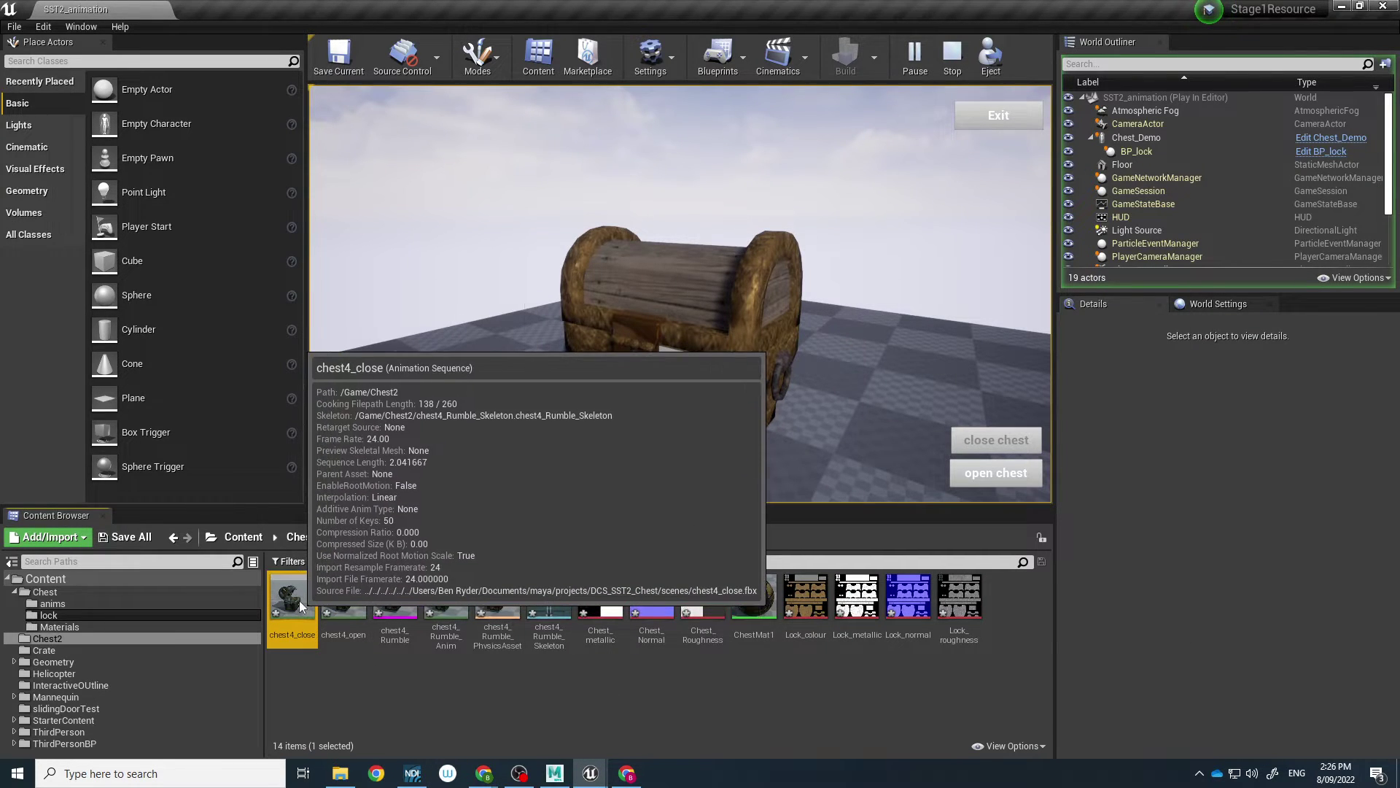
# Step: Preview the chest4_close, chest4_open and chest4_Rumble_Anim animations one after another
pyautogui.doubleClick(299, 601)
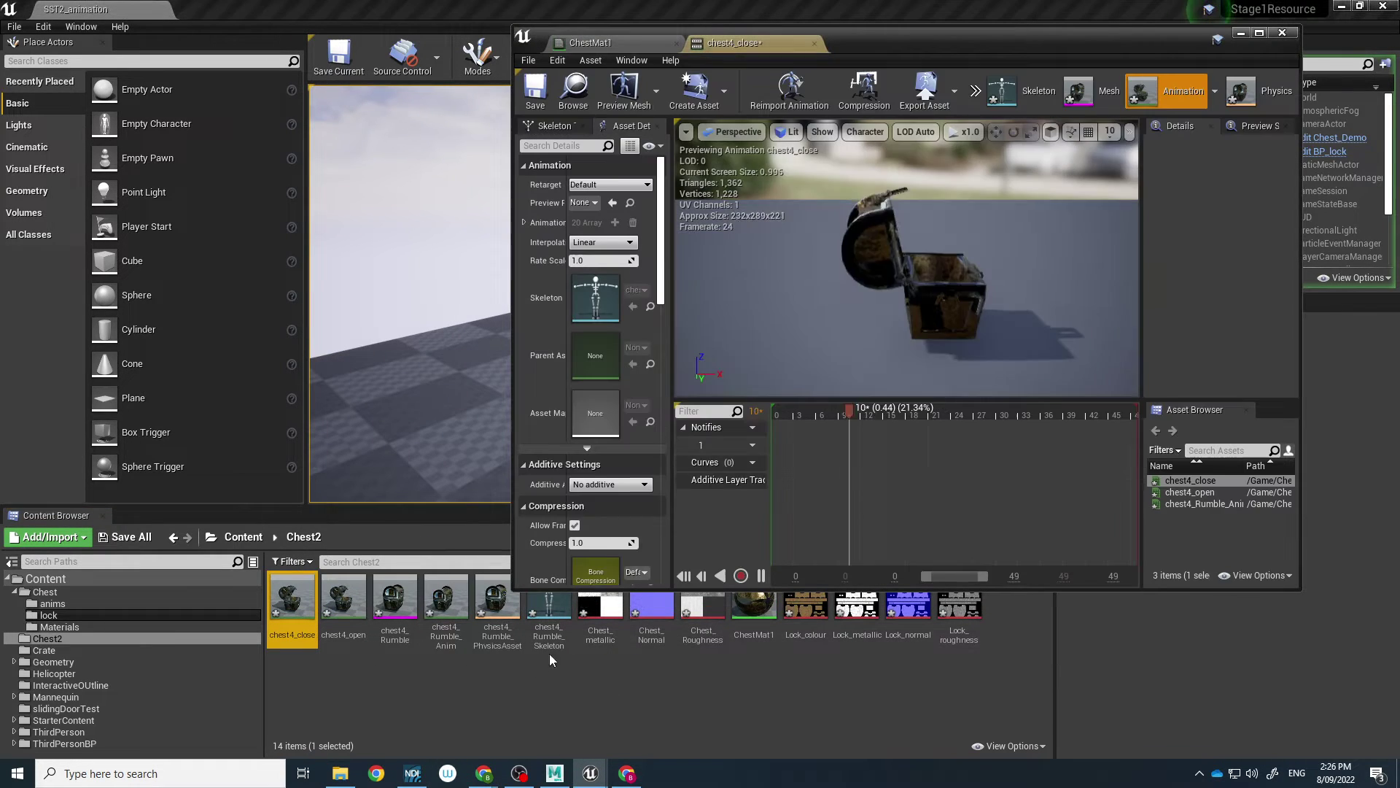
pyautogui.doubleClick(343, 596)
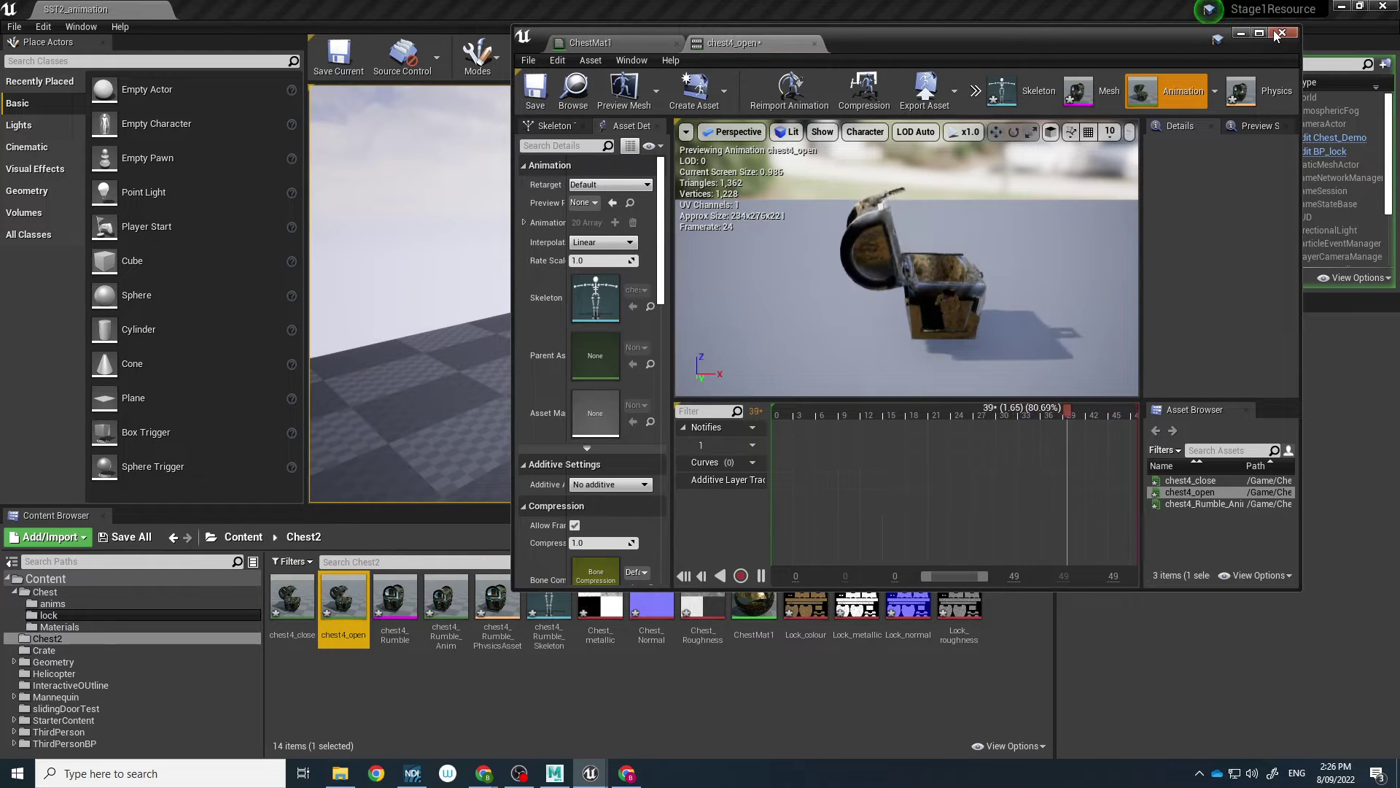
pyautogui.doubleClick(456, 599)
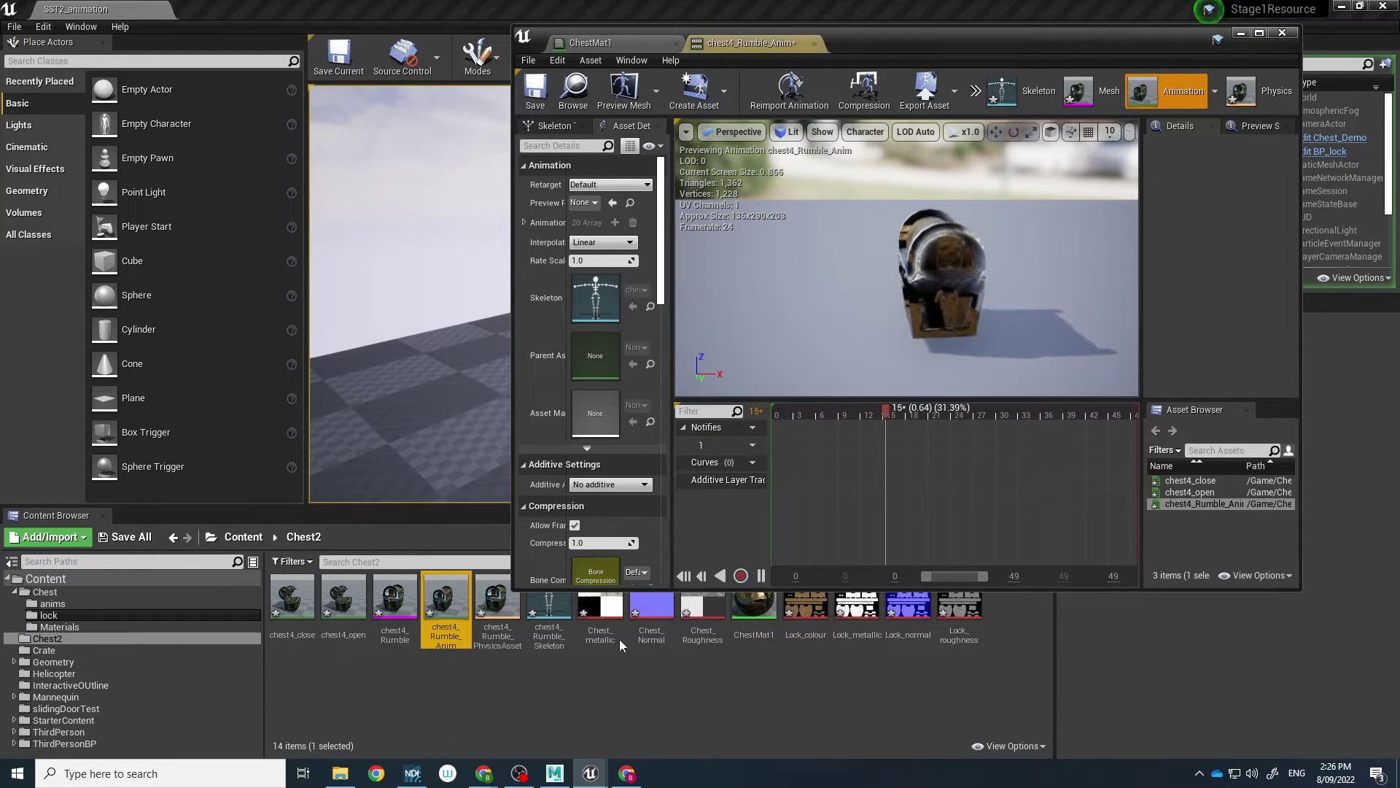
pyautogui.click(1294, 37)
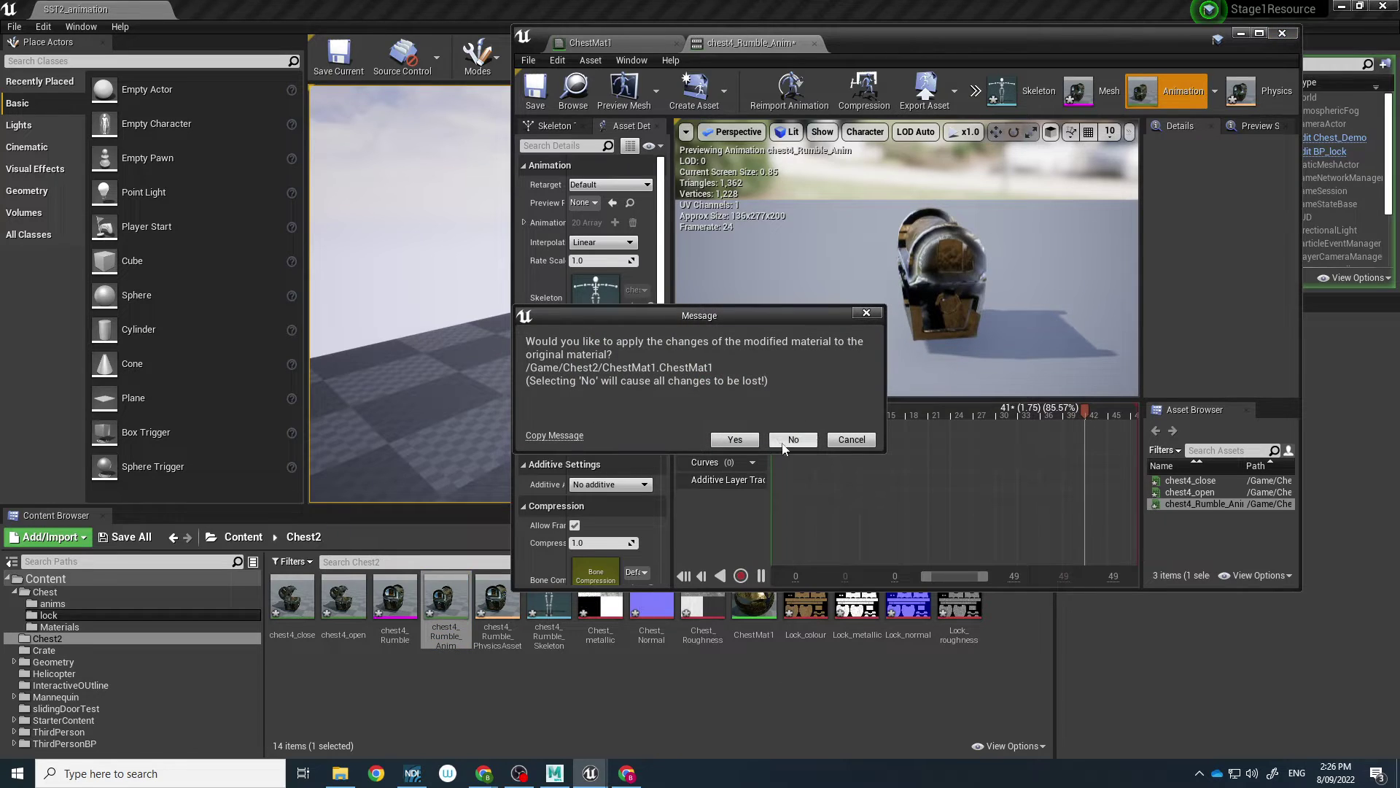
pyautogui.click(845, 439)
pyautogui.click(1282, 34)
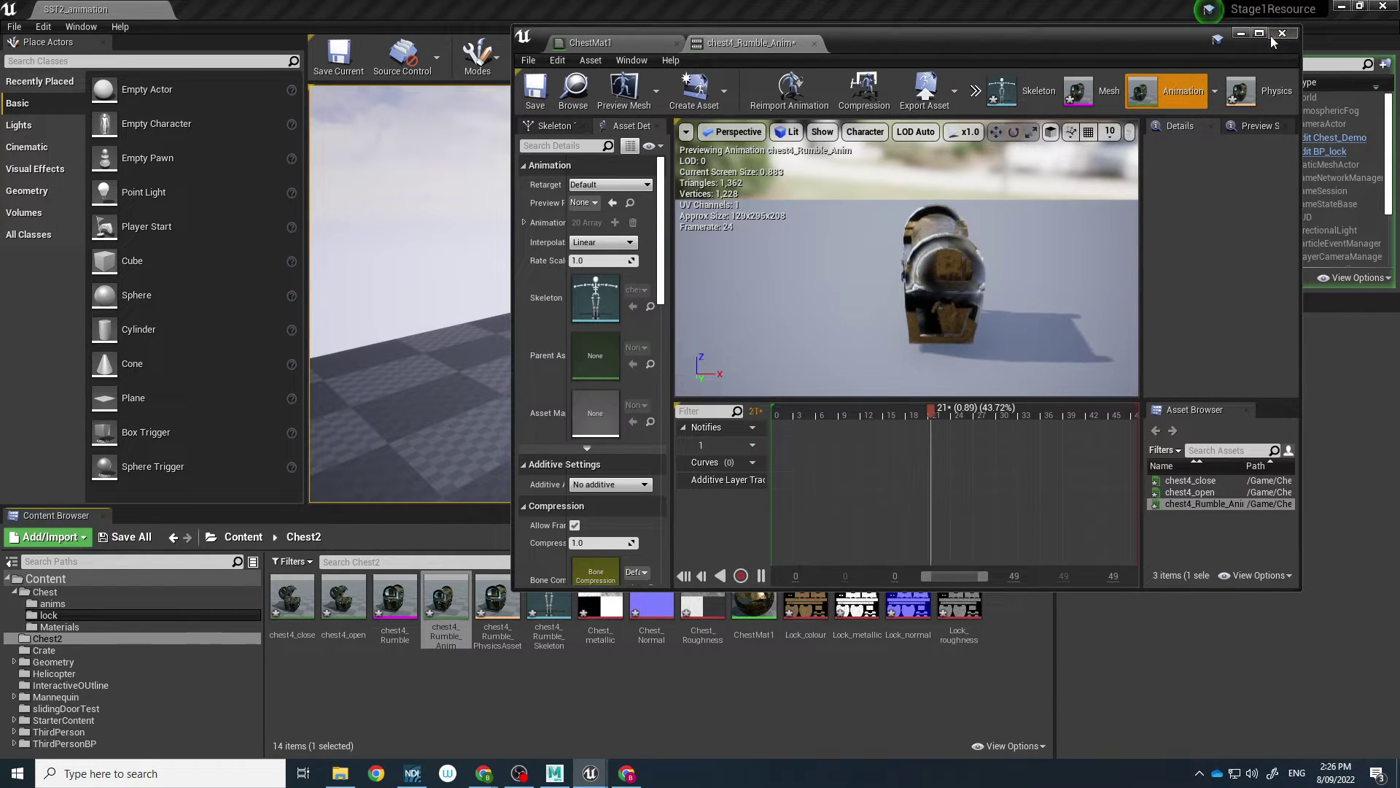
pyautogui.click(851, 439)
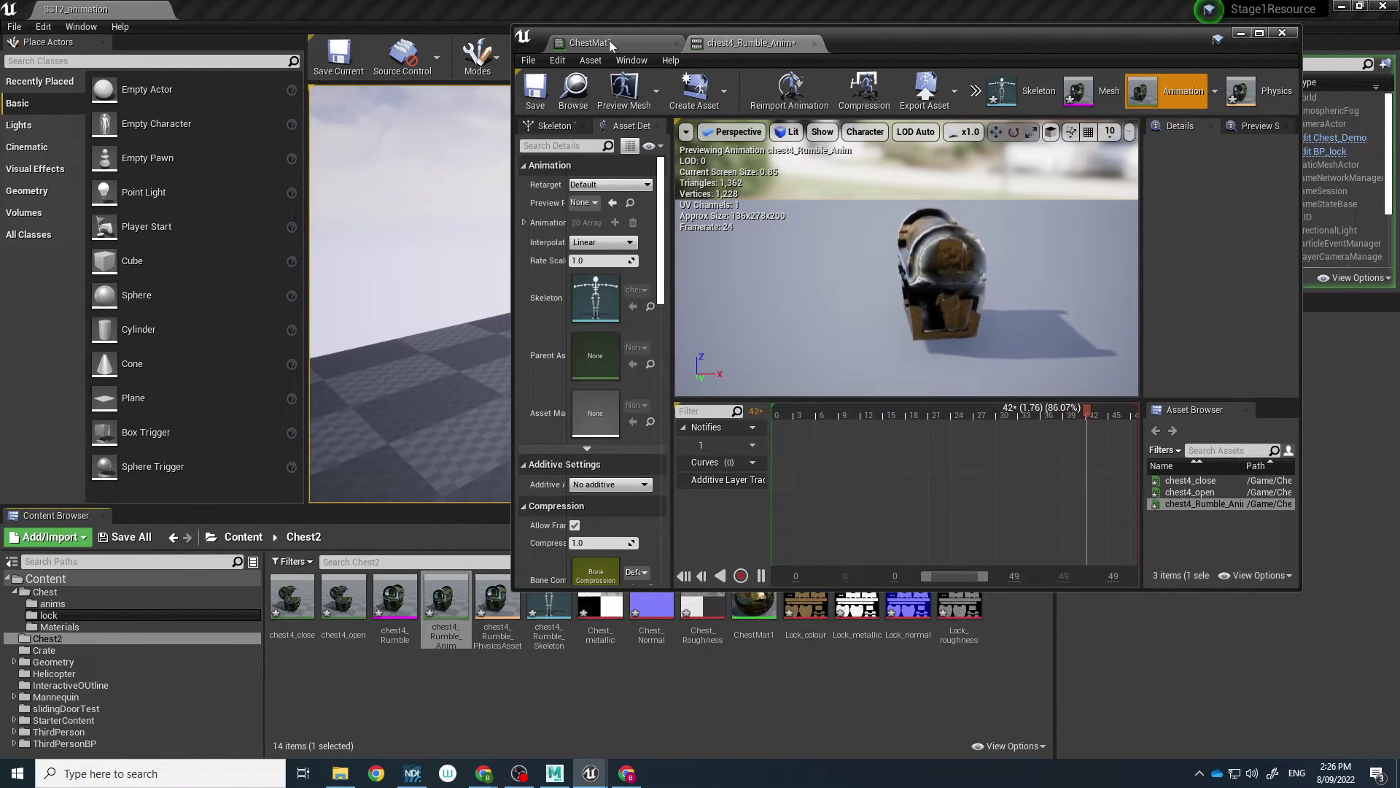
# Step: Return to the ChestMat1 graph and import Chest_albedo from the project's sourceimages folder into Chest2
pyautogui.click(610, 42)
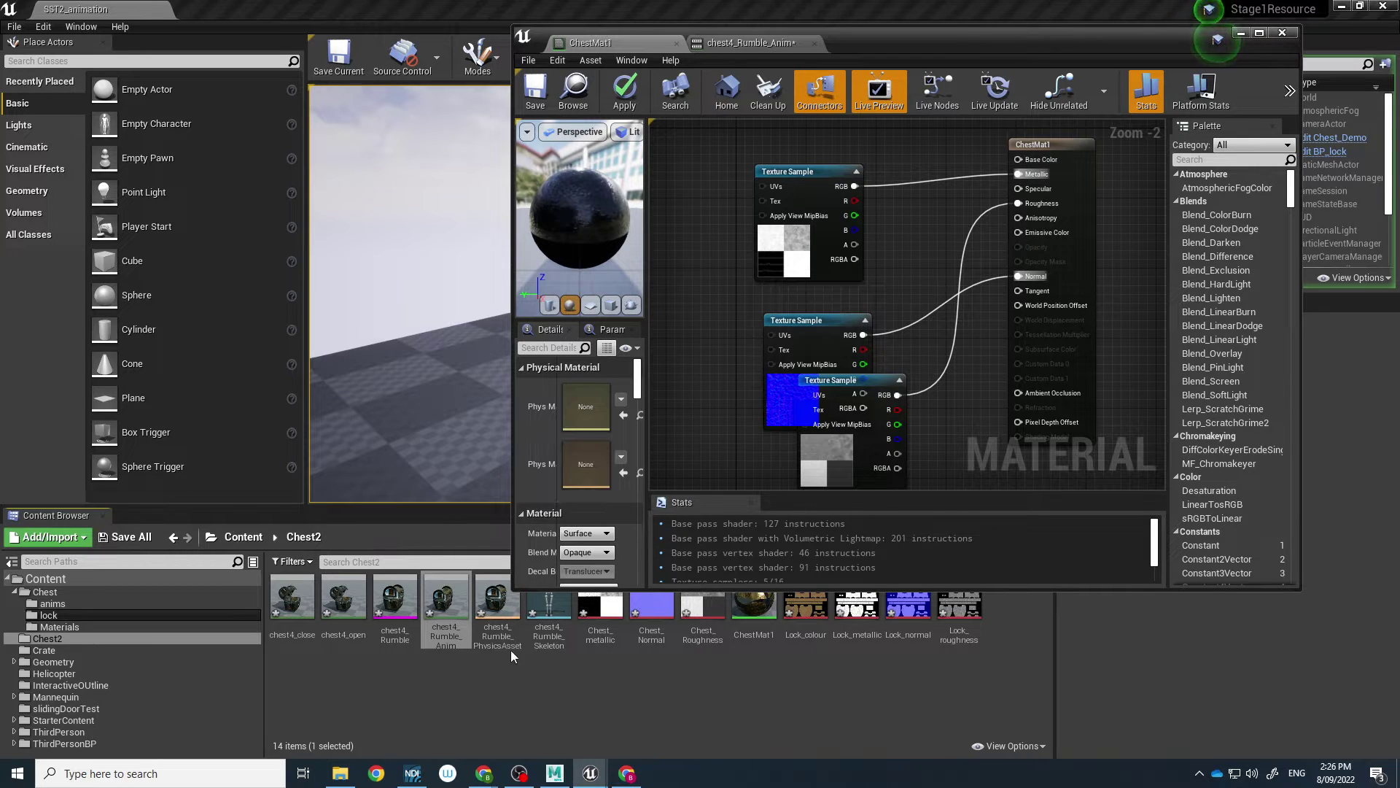
pyautogui.click(695, 674)
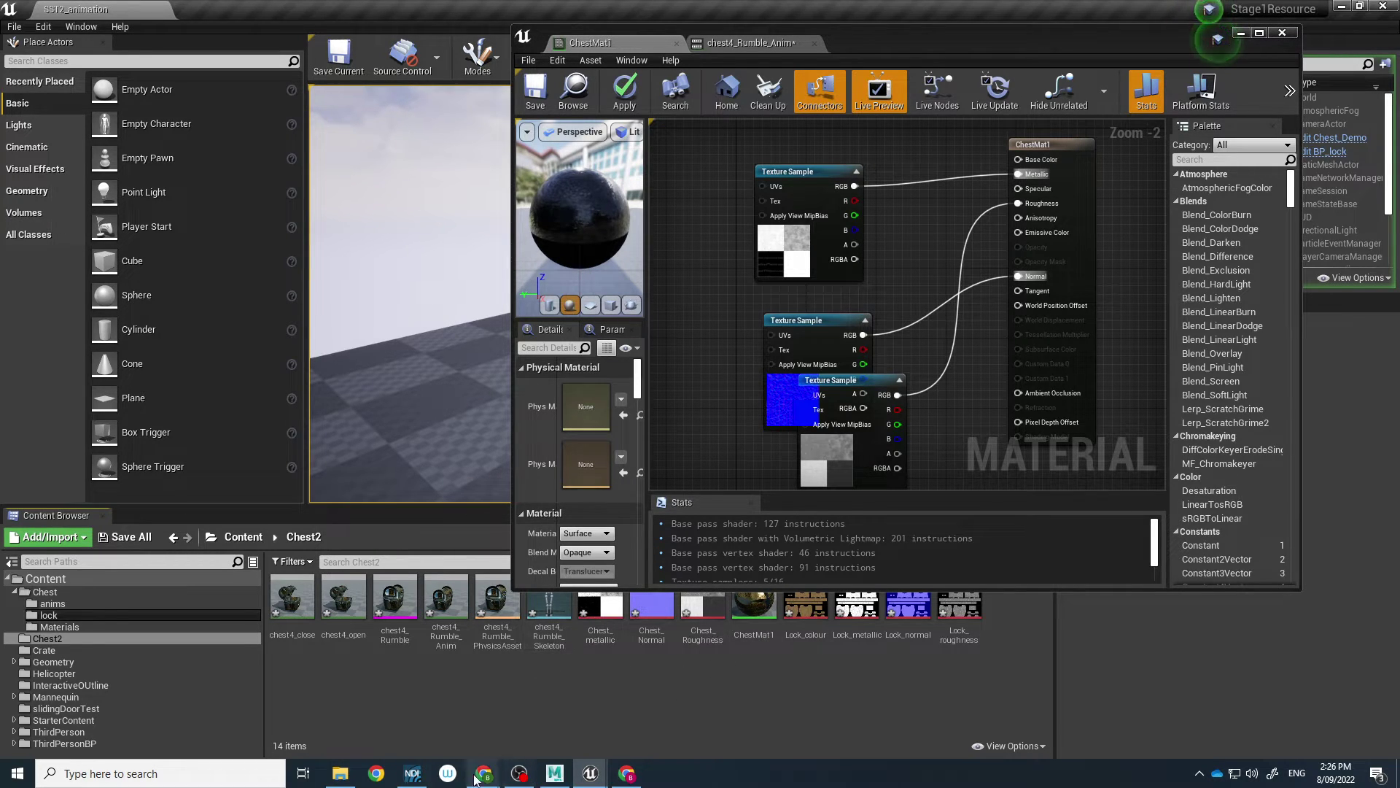
pyautogui.click(340, 772)
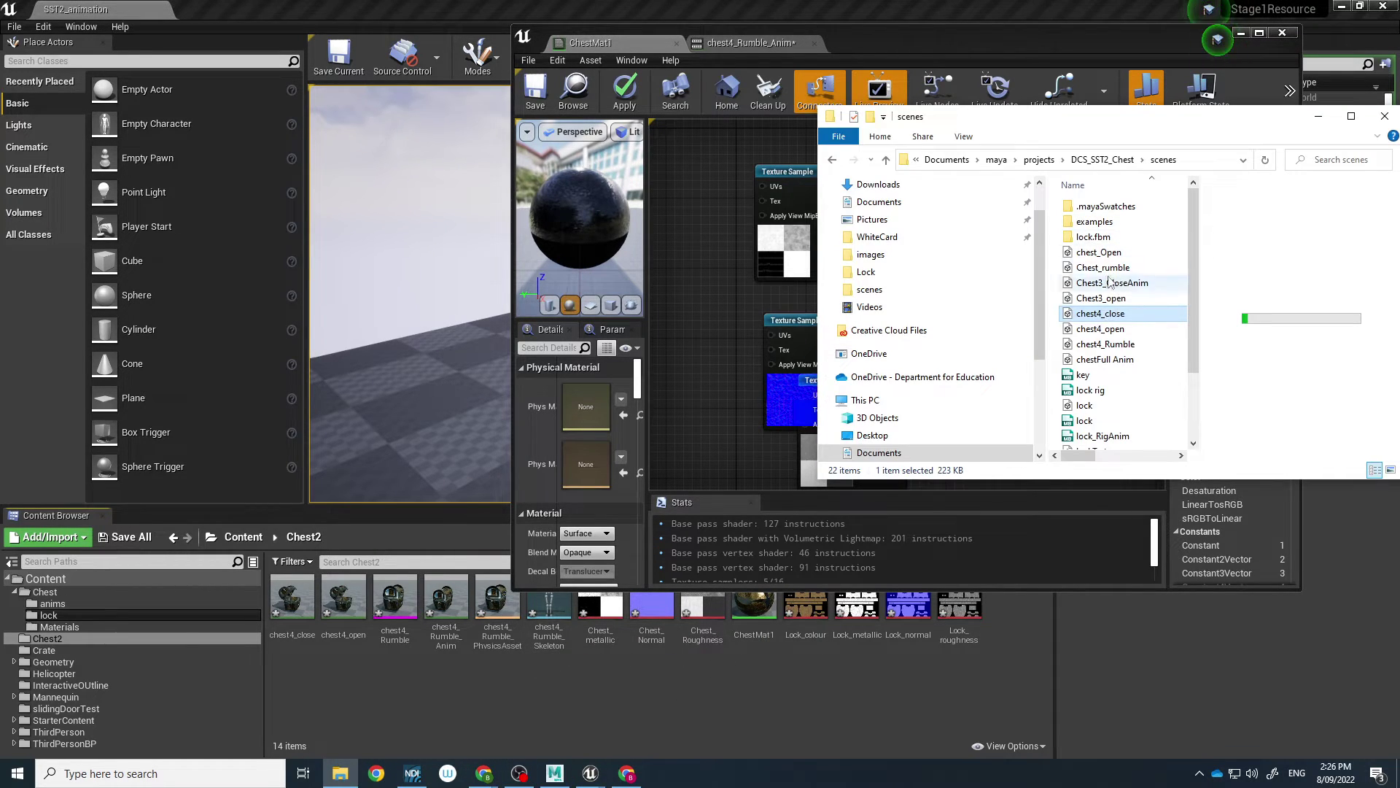
pyautogui.click(1115, 159)
pyautogui.doubleClick(1100, 390)
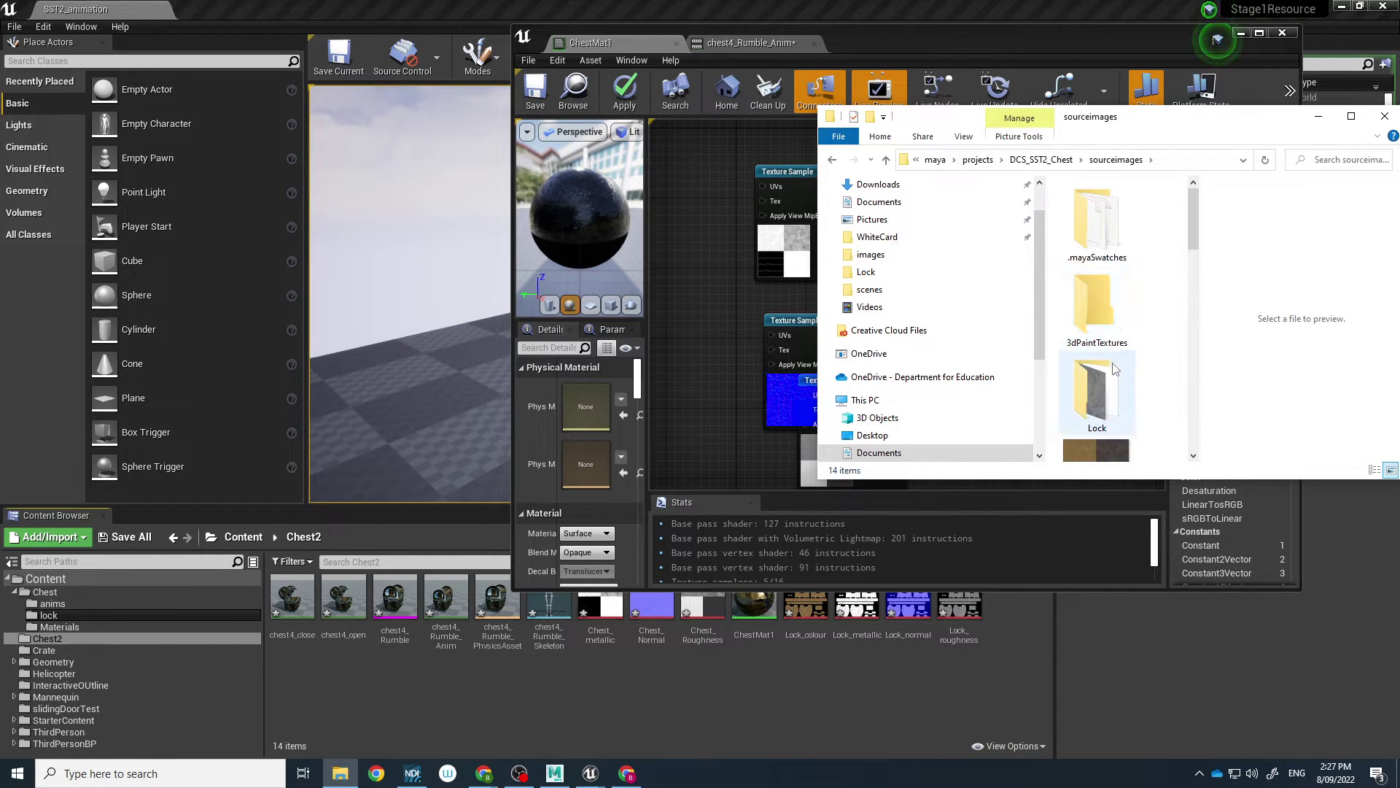
pyautogui.scroll(-2, 1112, 367)
pyautogui.moveTo(1109, 326); pyautogui.dragTo(778, 753)
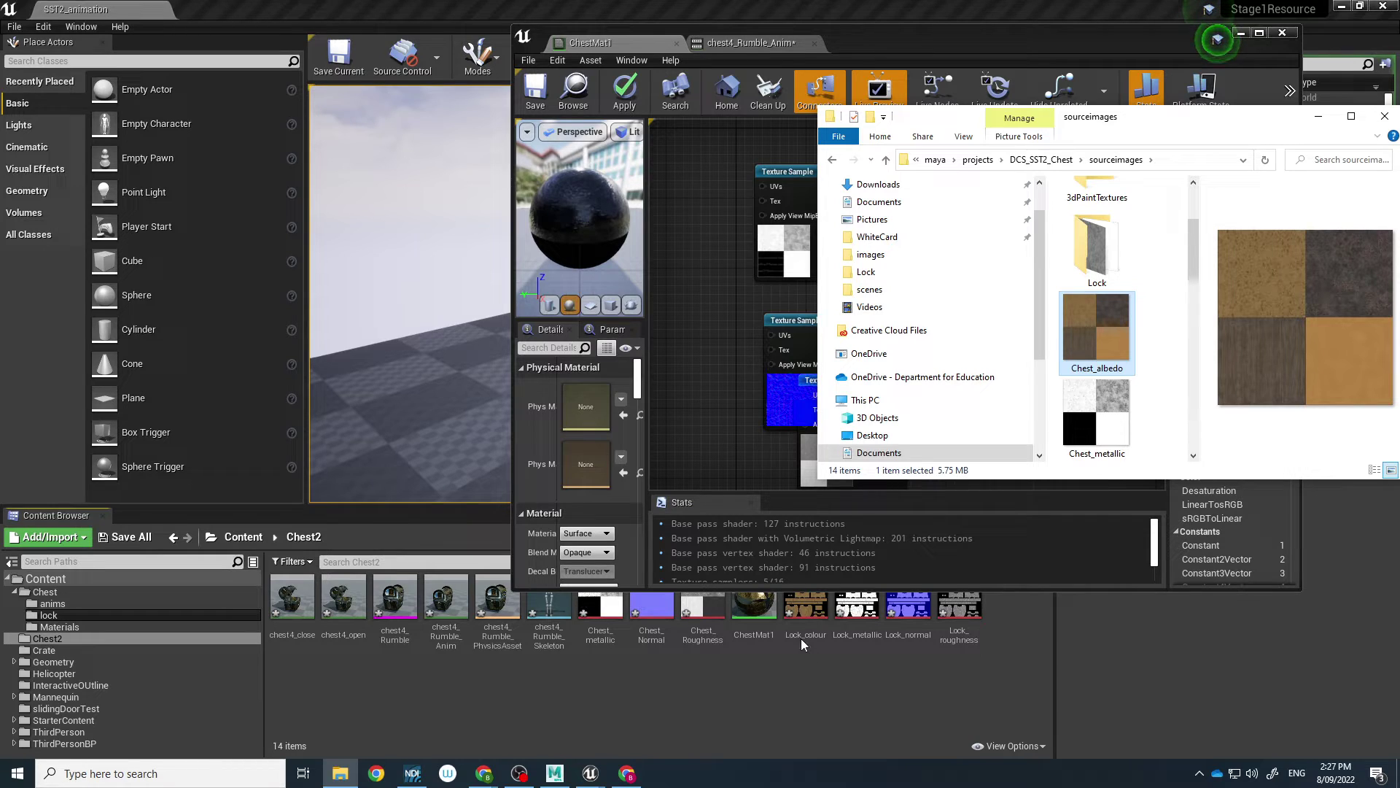
pyautogui.moveTo(1361, 187); pyautogui.dragTo(744, 686)
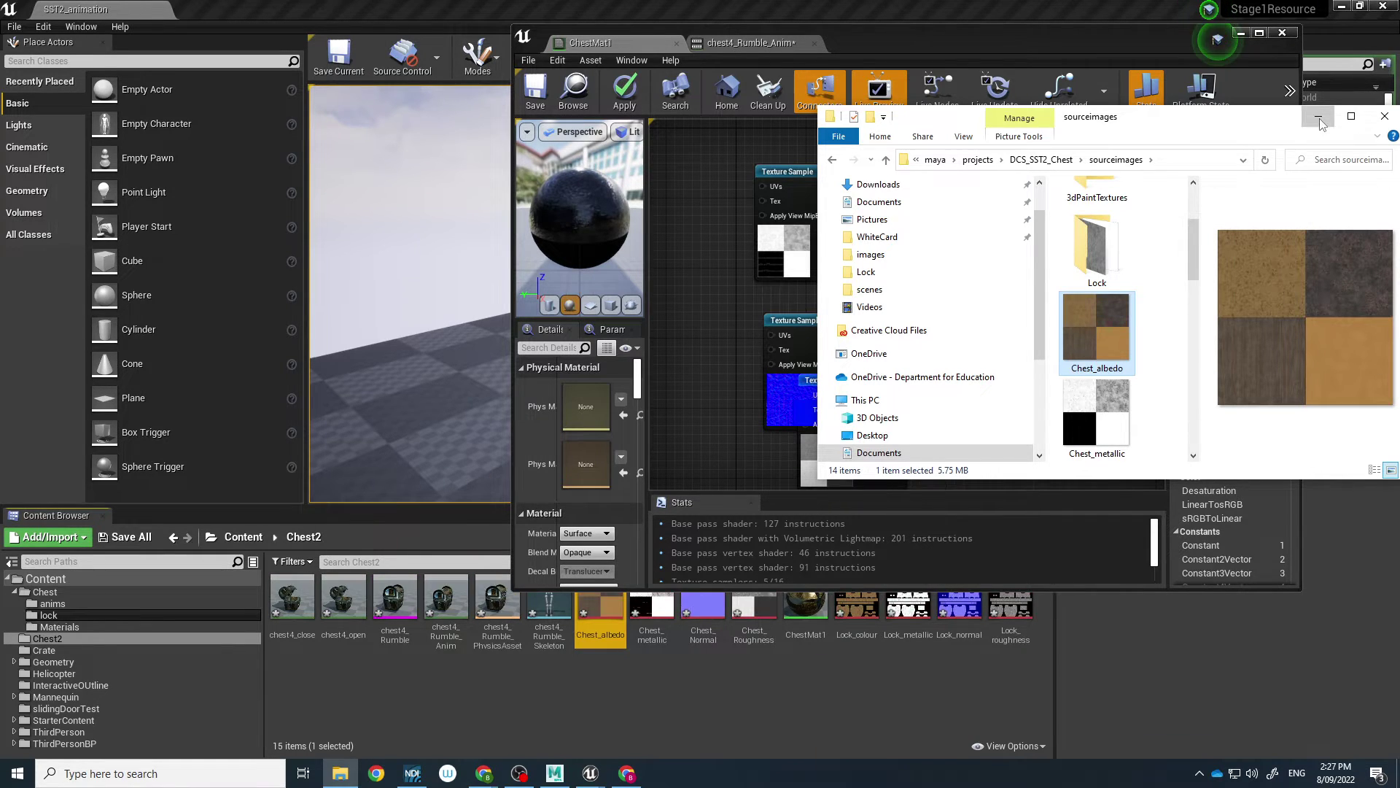
# Step: Move the metallic Texture Sample node down, add Chest_albedo above it in the graph, and connect its RGB output to Base Color
pyautogui.click(743, 392)
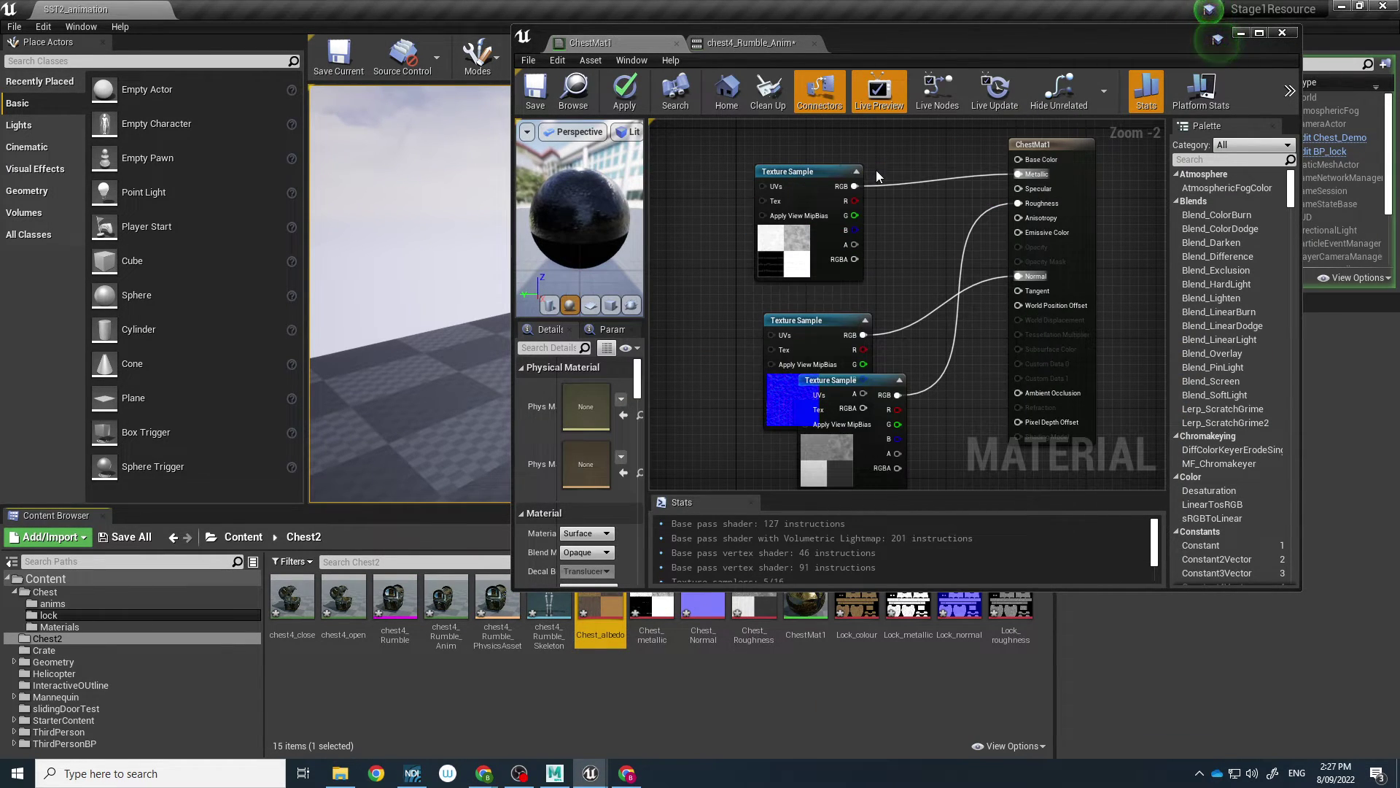
pyautogui.moveTo(782, 186); pyautogui.dragTo(780, 221)
pyautogui.moveTo(600, 609); pyautogui.dragTo(846, 162)
pyautogui.moveTo(934, 174); pyautogui.dragTo(1018, 159)
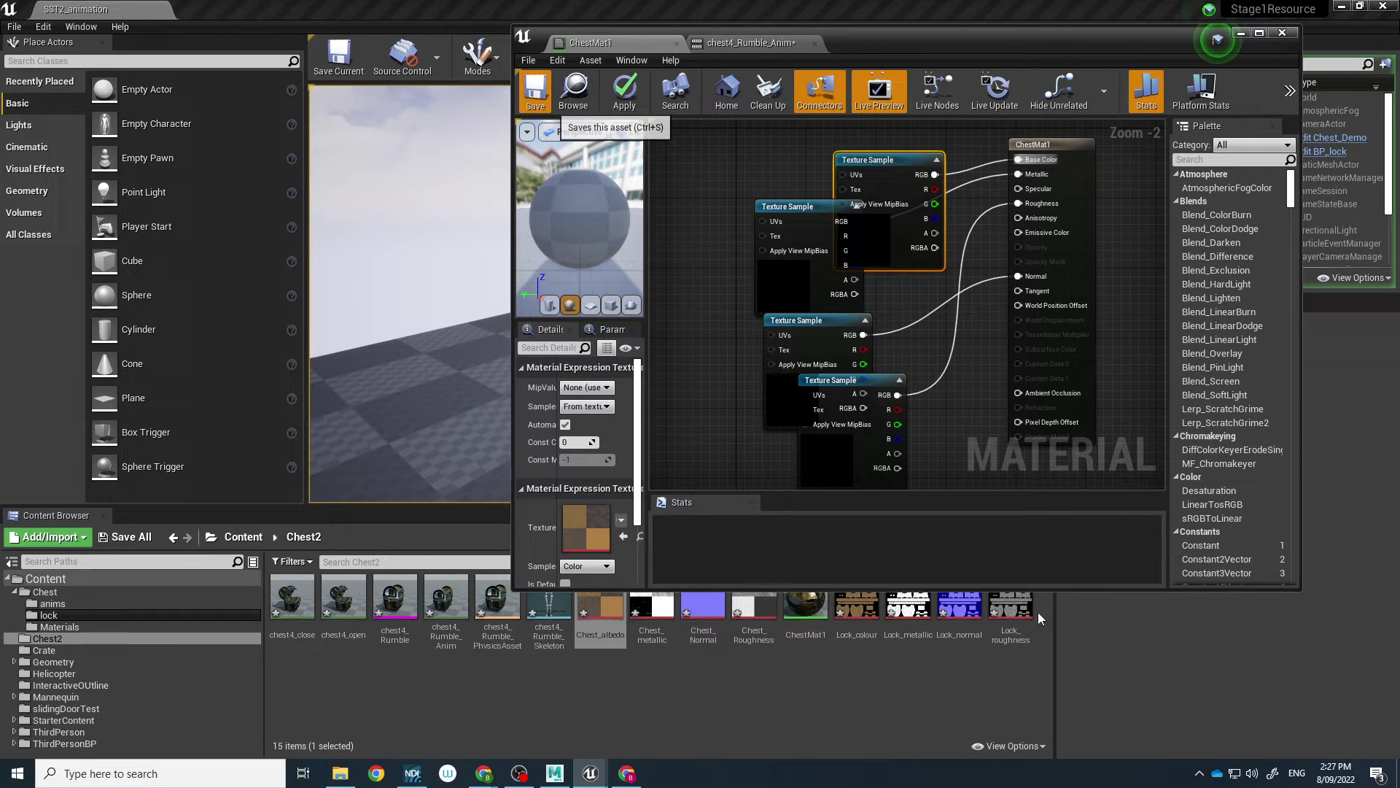
# Step: Switch to Maya, examine joint1, the selection export option and the chest's Body mesh, and clear the selection
pyautogui.click(553, 775)
pyautogui.click(136, 223)
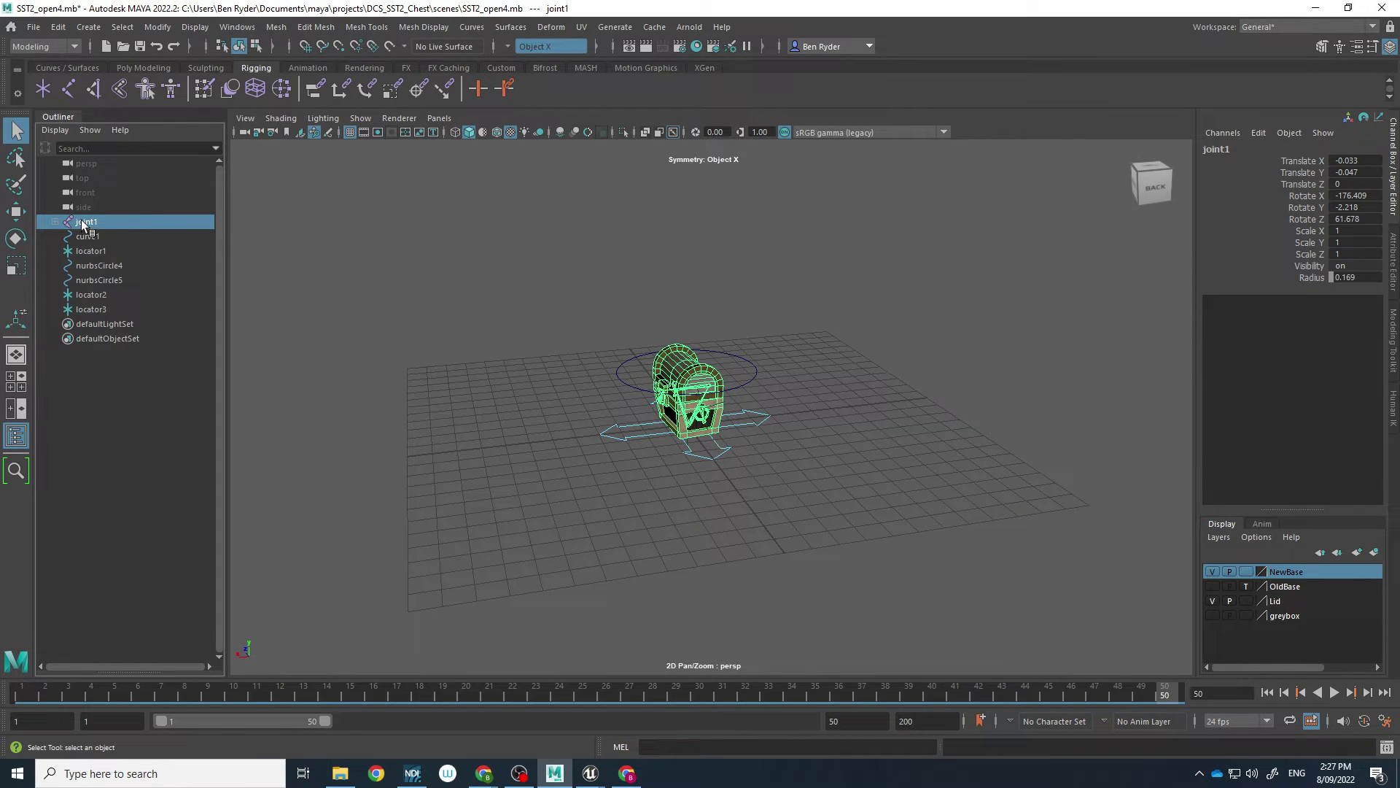
pyautogui.click(33, 27)
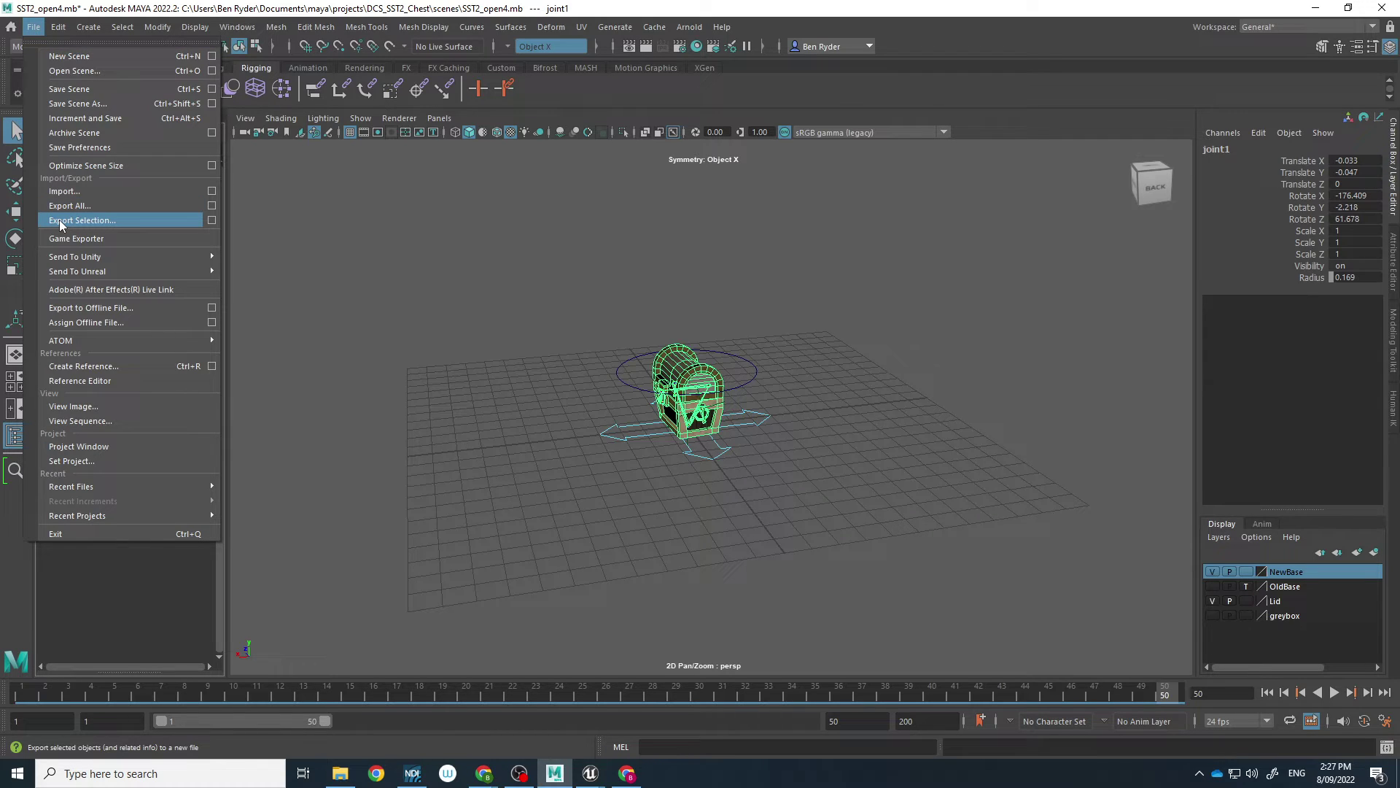
pyautogui.click(34, 28)
pyautogui.click(805, 476)
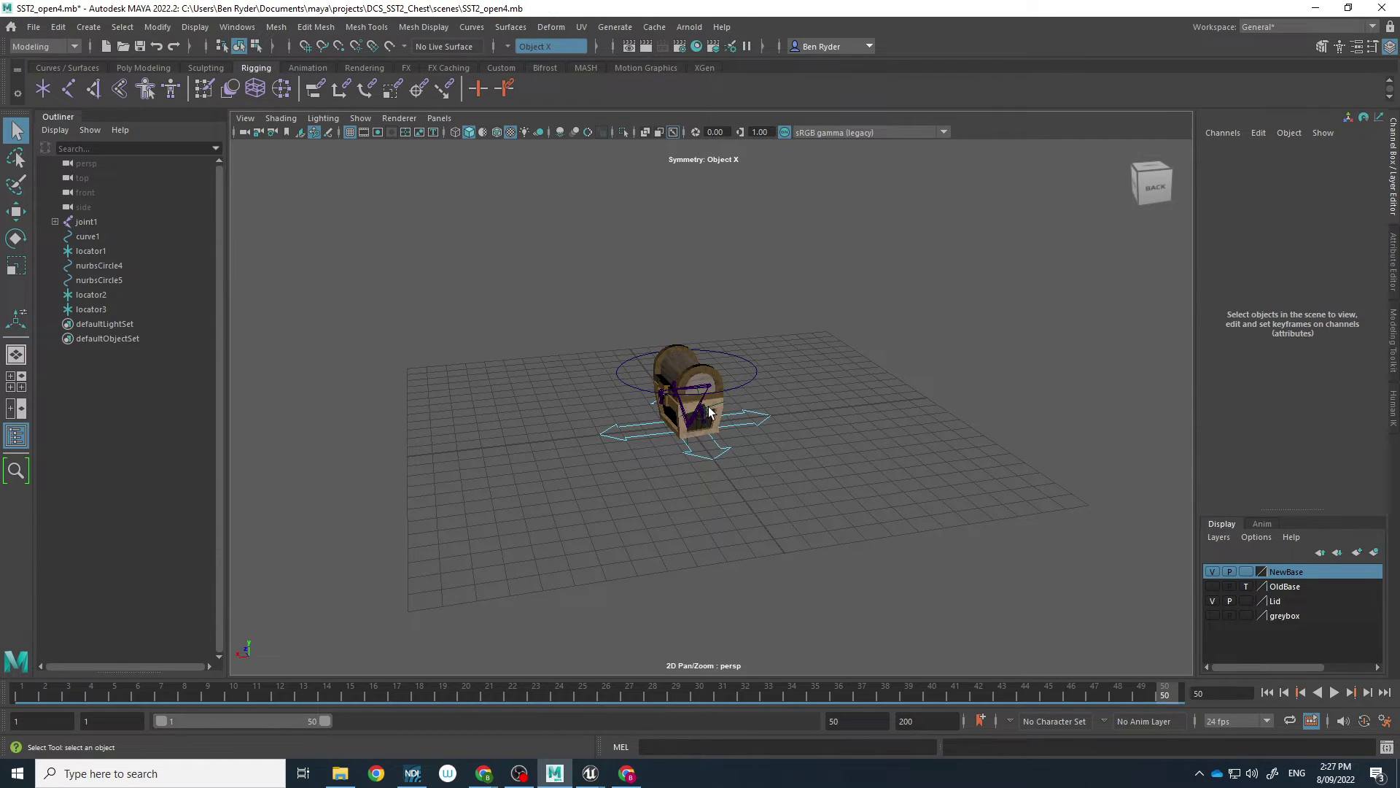
pyautogui.click(710, 404)
pyautogui.click(724, 393)
pyautogui.click(721, 408)
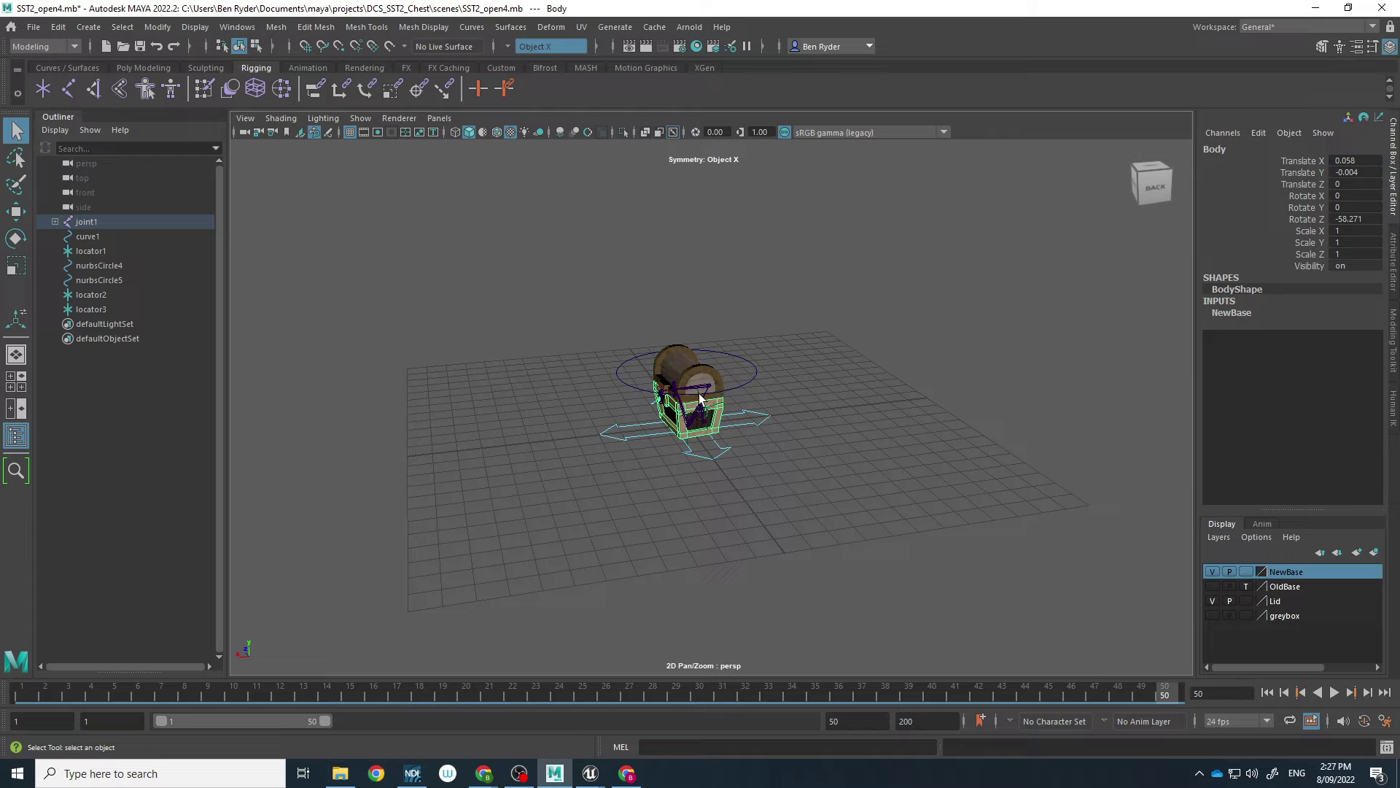
pyautogui.click(573, 609)
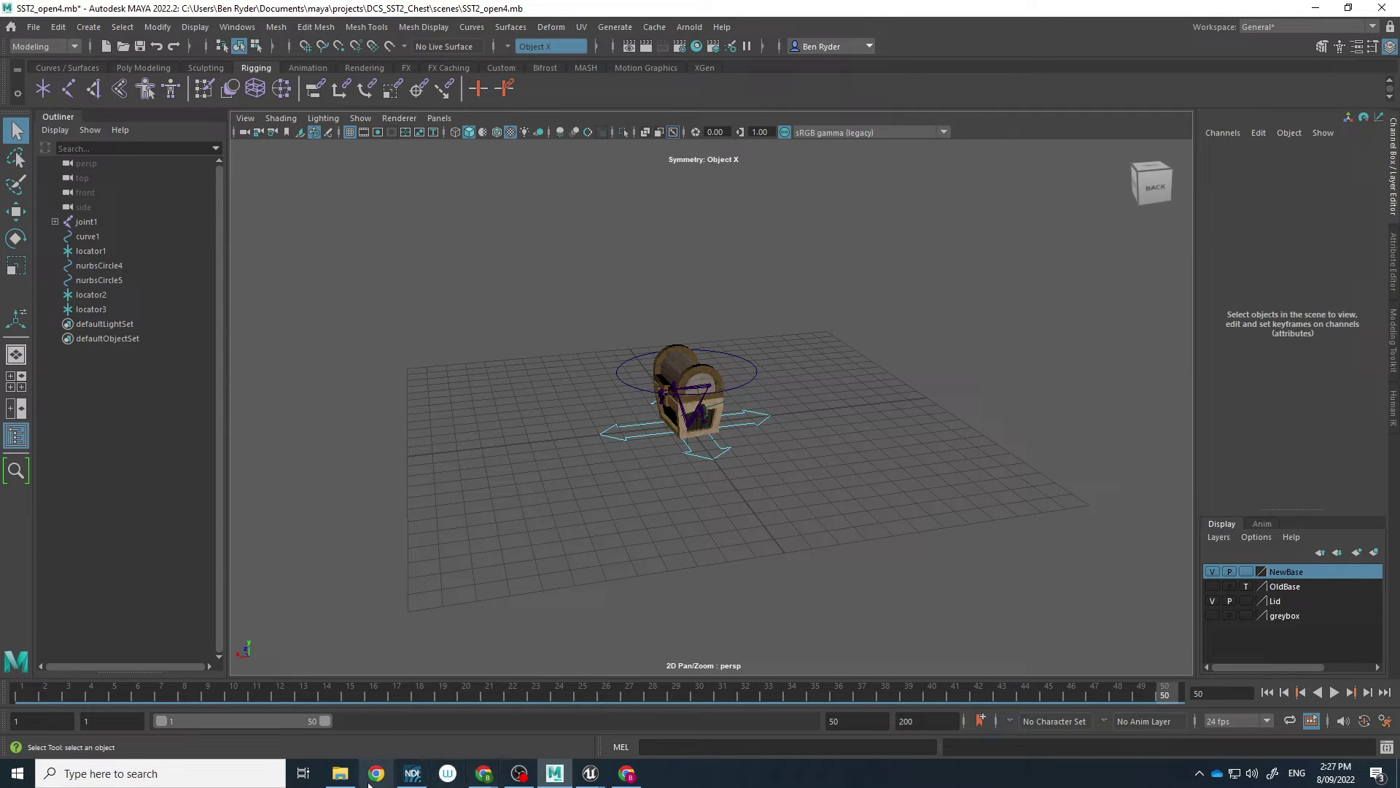
# Step: Switch to Unreal Engine and close the window holding the ChestMat1 and chest4_Rumble_Anim editors
pyautogui.click(339, 773)
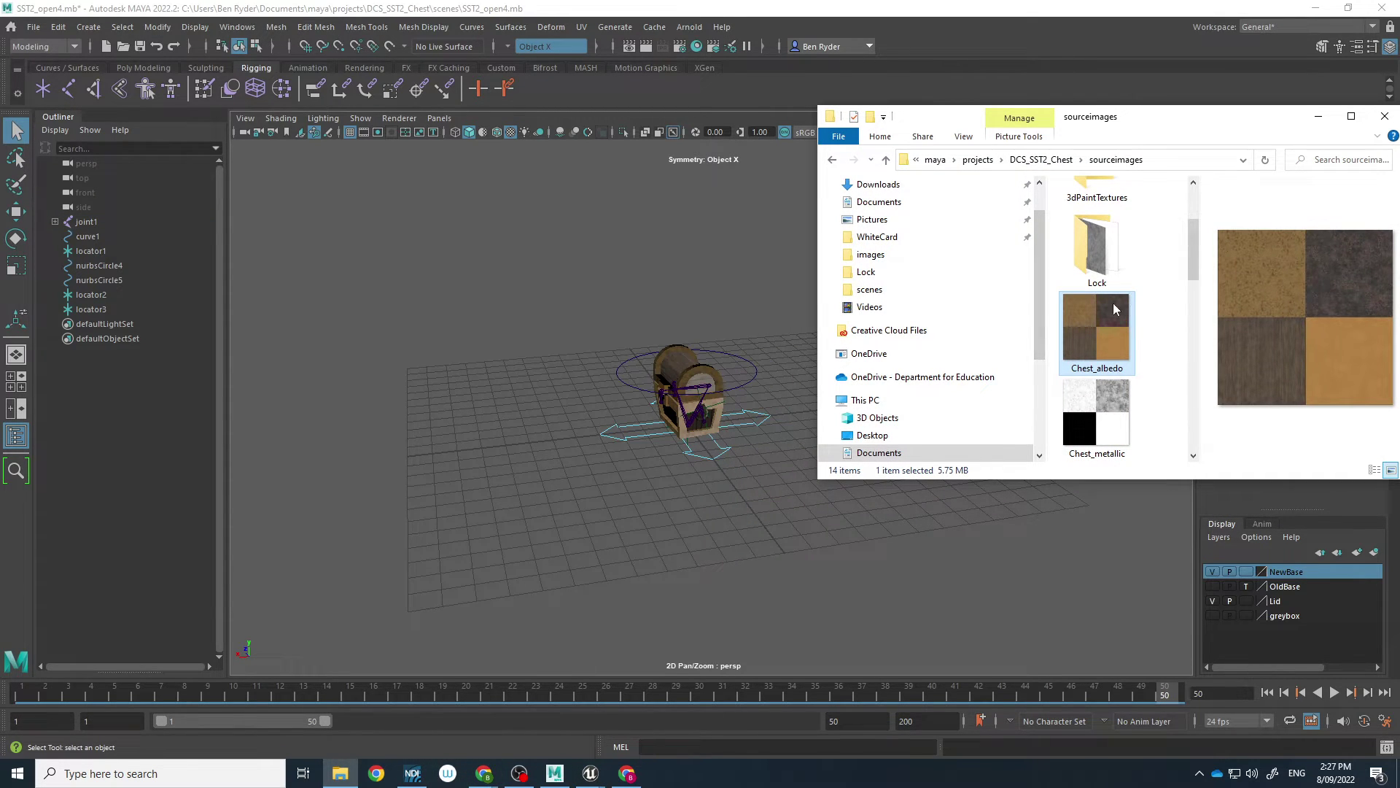
pyautogui.click(1317, 119)
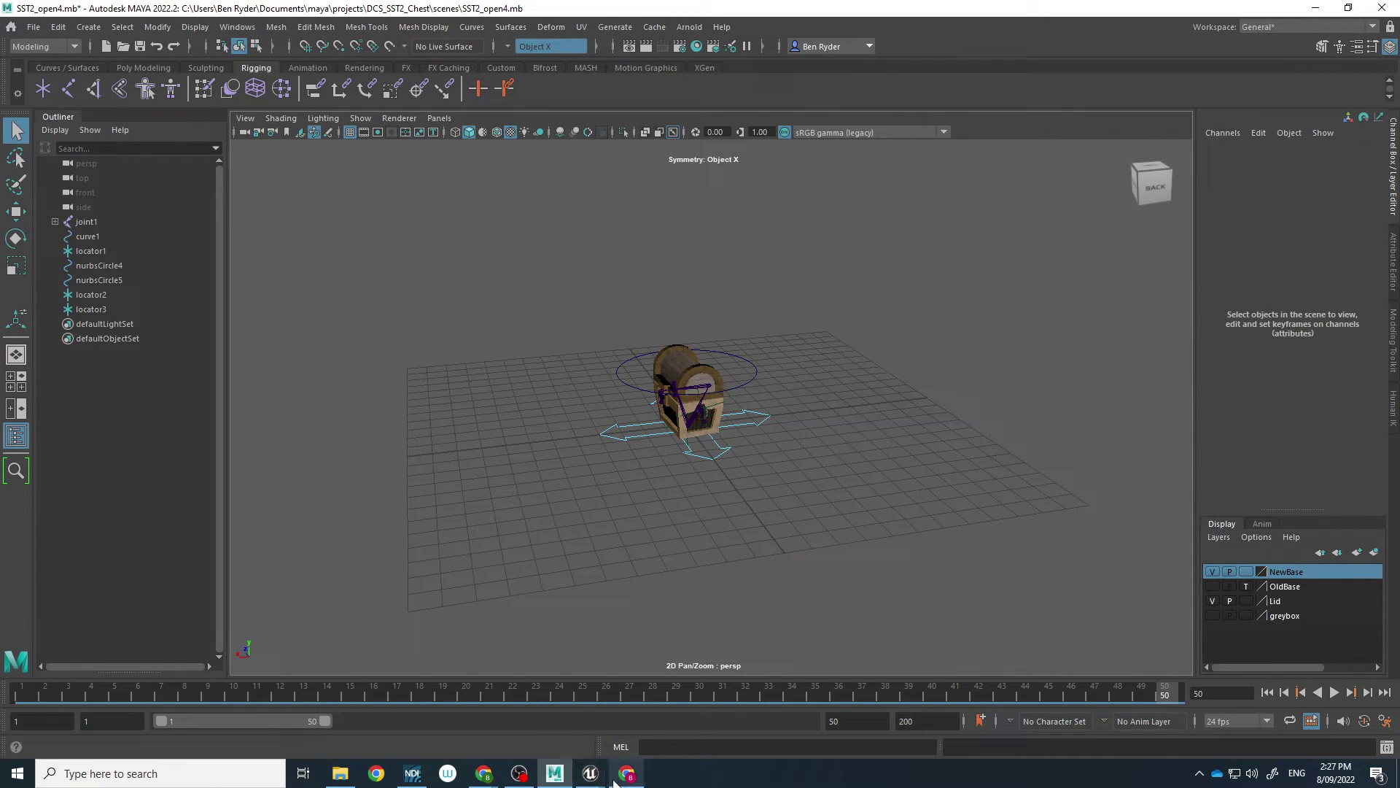
pyautogui.moveTo(591, 777)
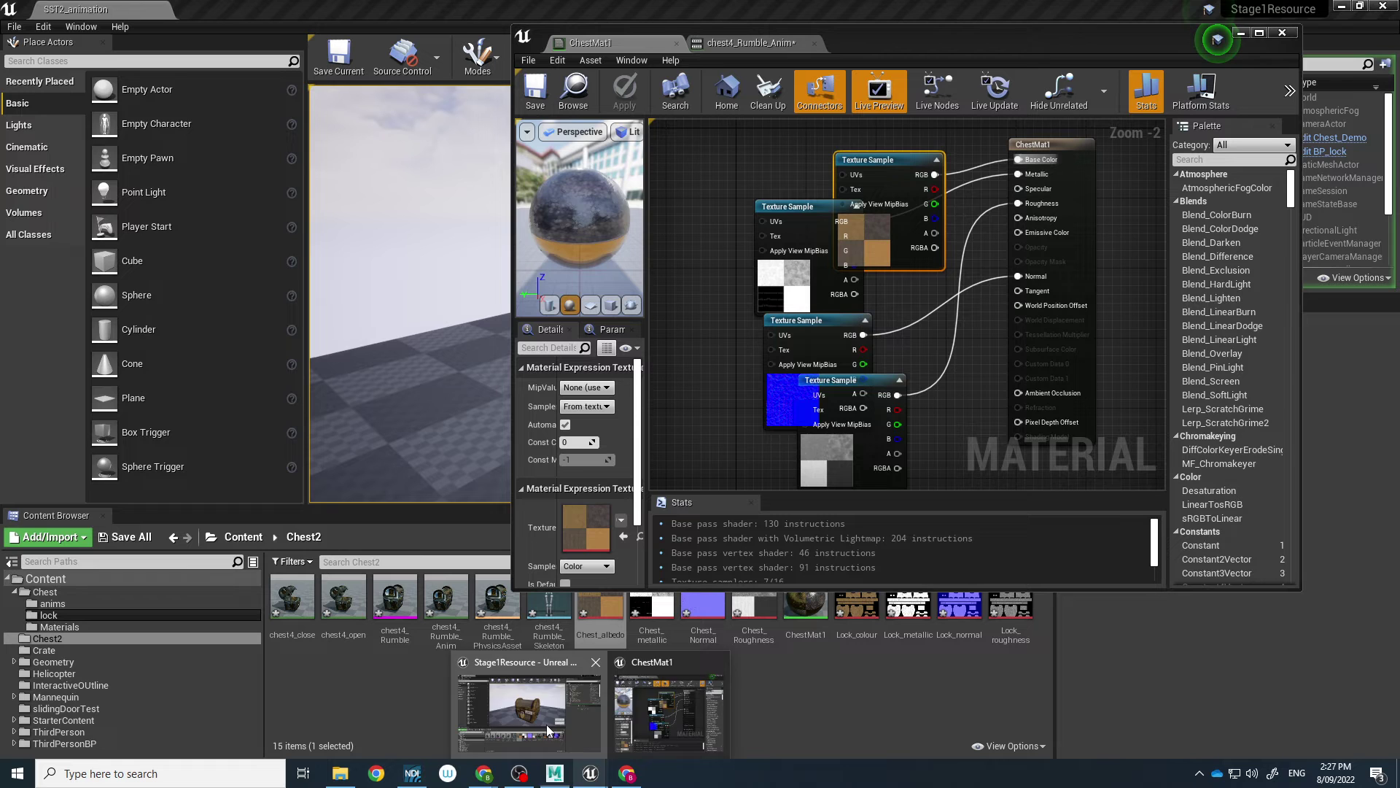
pyautogui.click(654, 718)
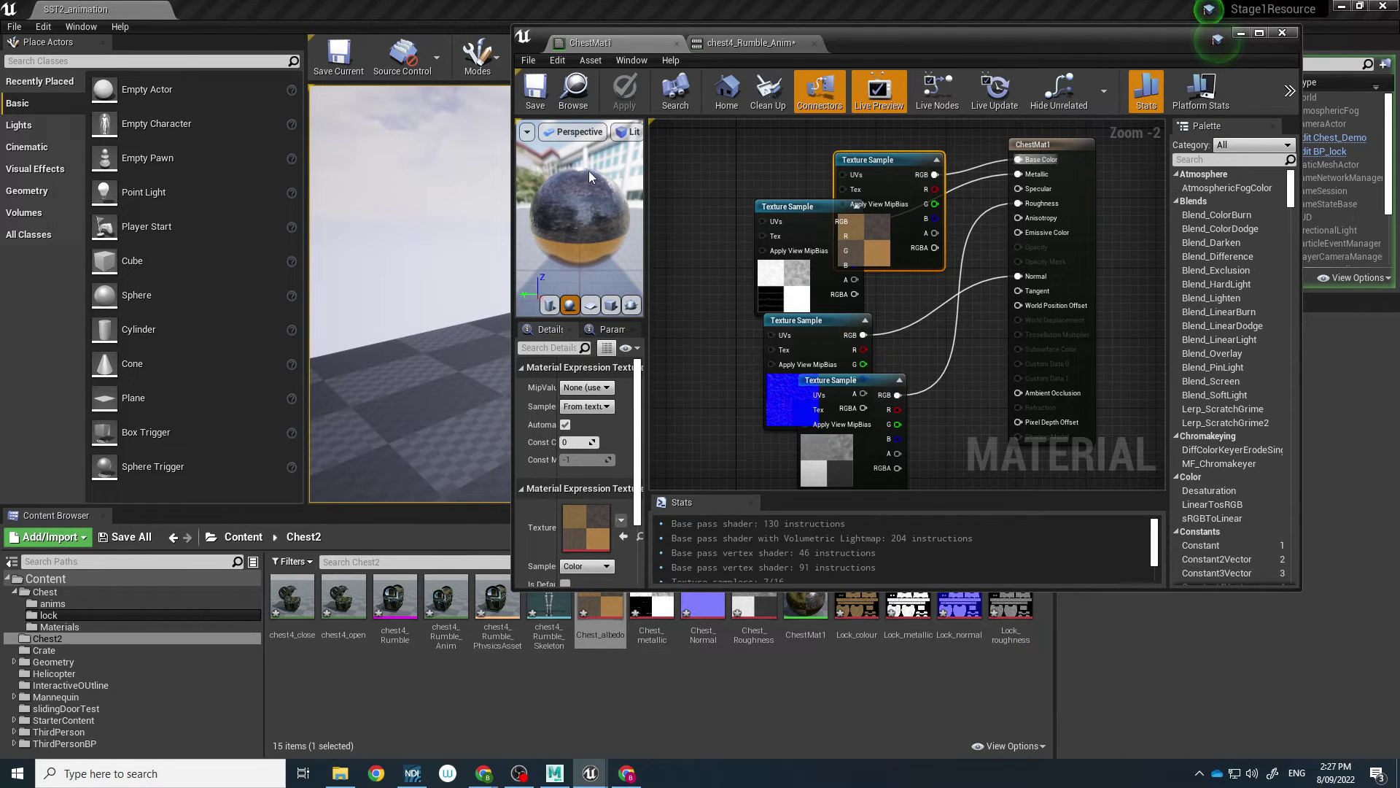
pyautogui.click(1282, 32)
# Step: Reopen ChestMat1 and the chest4_open animation, inspect the textured chest in the preview, and close the editors
pyautogui.click(804, 599)
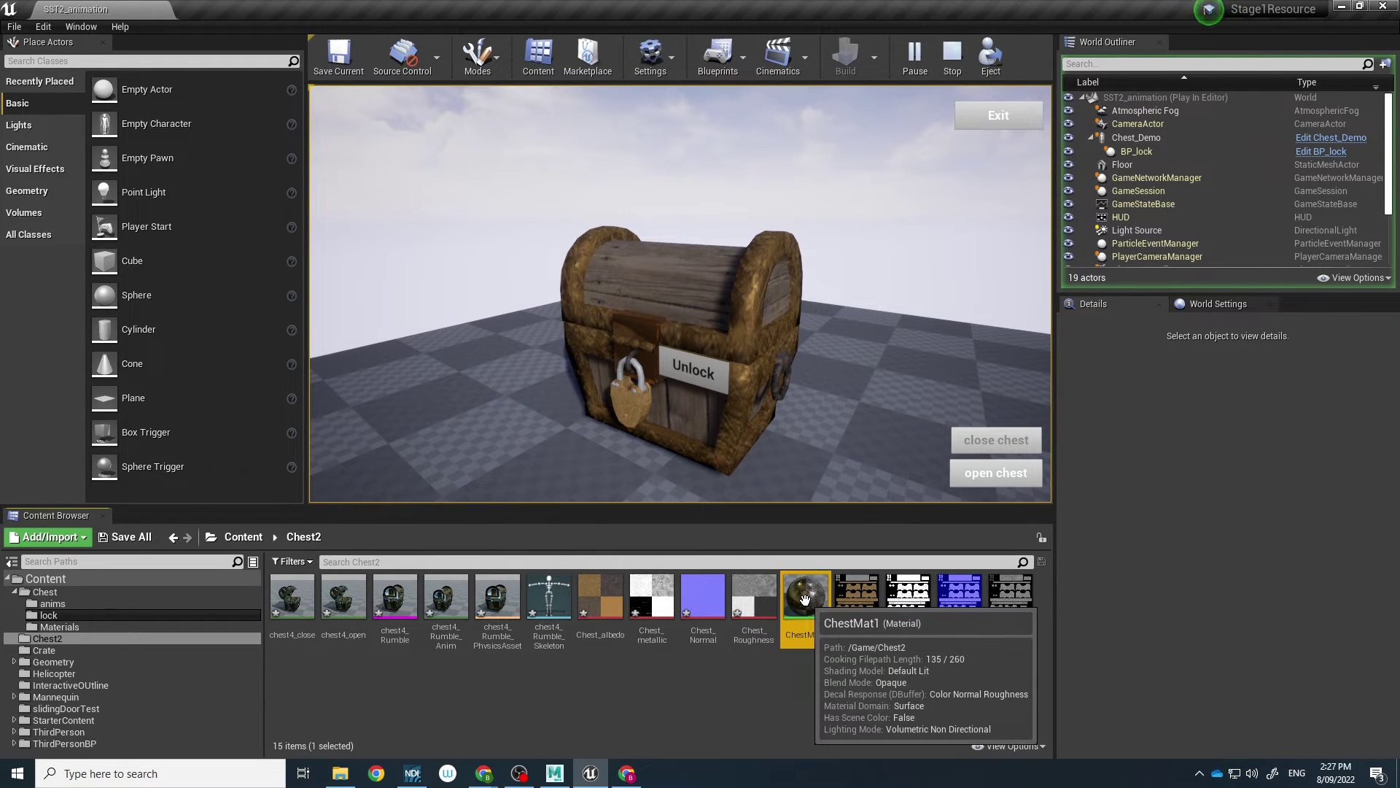
pyautogui.doubleClick(804, 596)
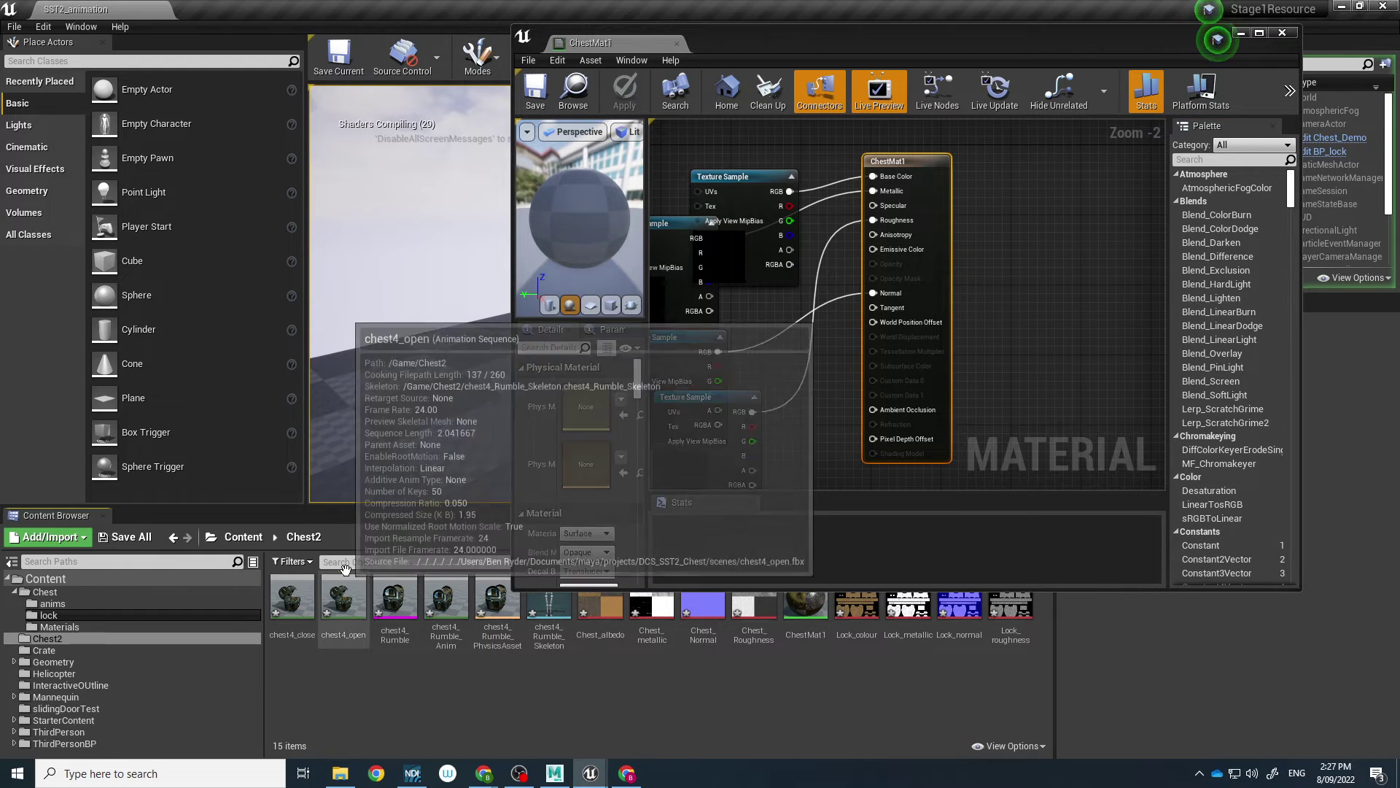
pyautogui.click(347, 600)
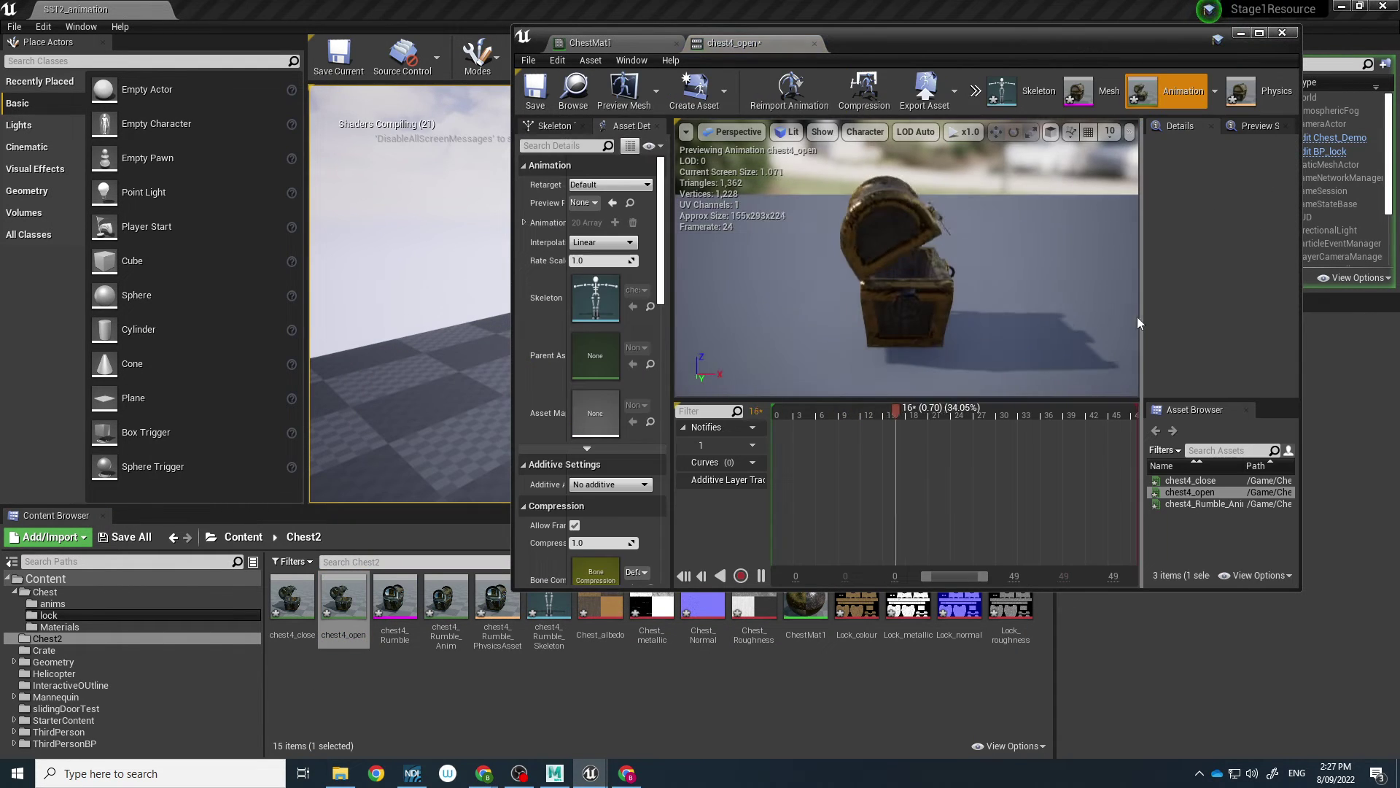
pyautogui.moveTo(868, 294); pyautogui.dragTo(886, 245)
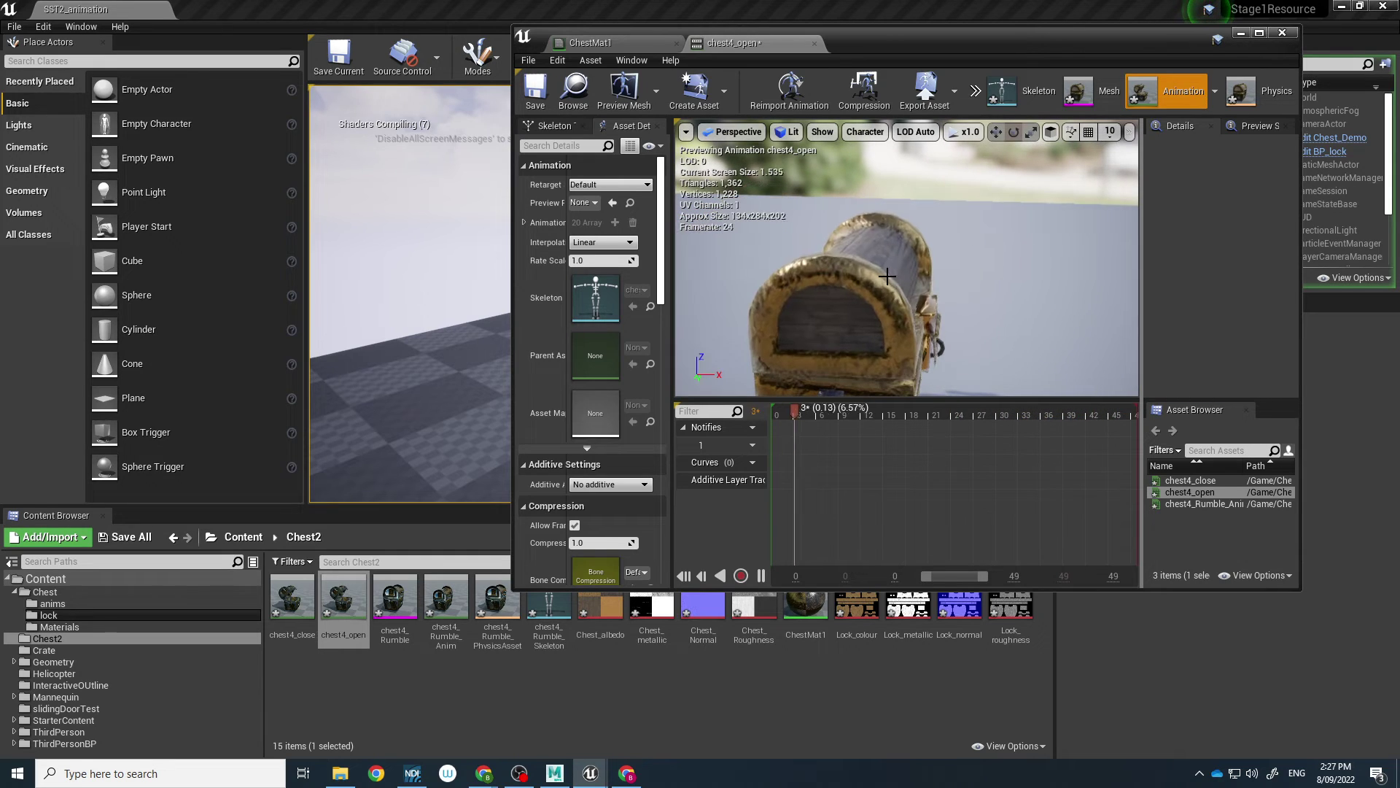
pyautogui.click(1286, 34)
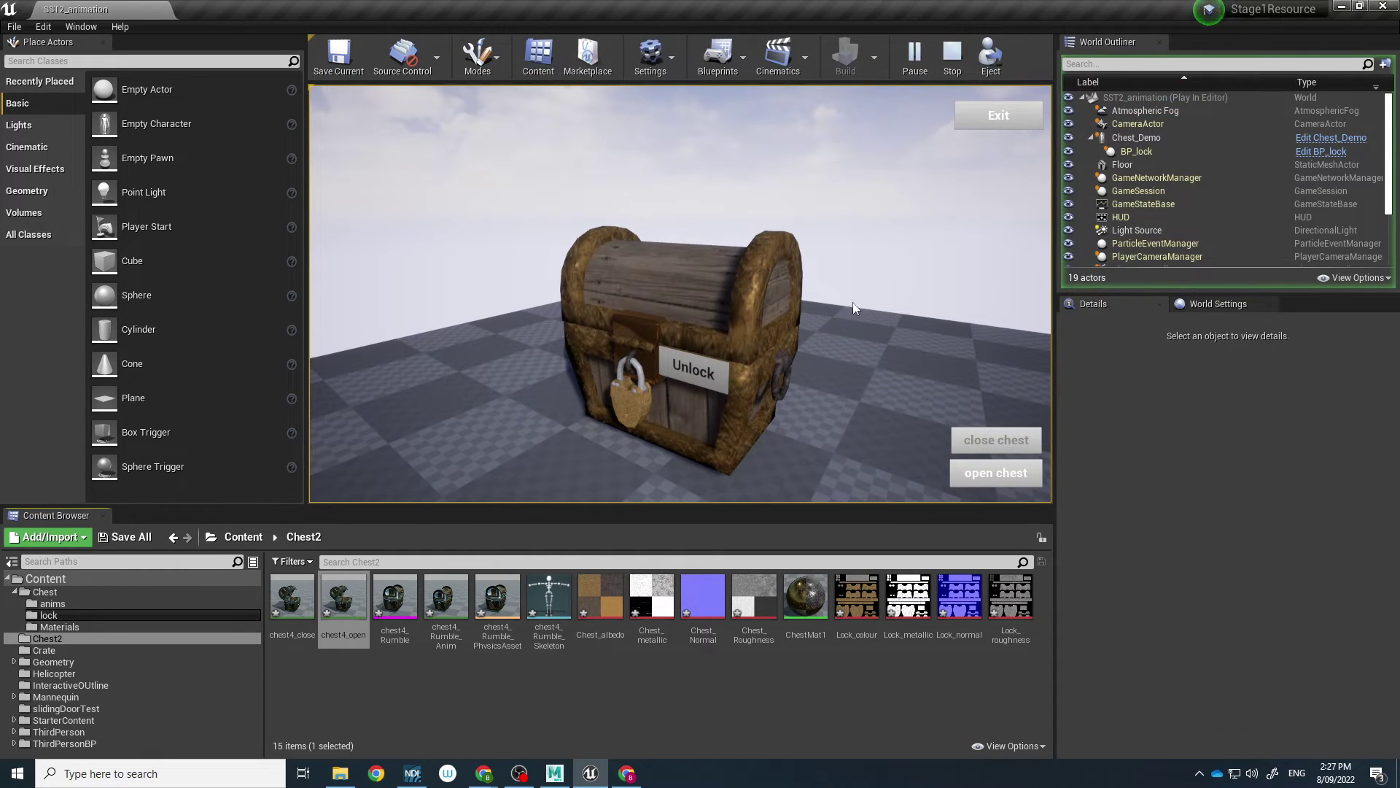
# Step: Restart the level's play session and unlock the padlock on the demo chest
pyautogui.click(950, 64)
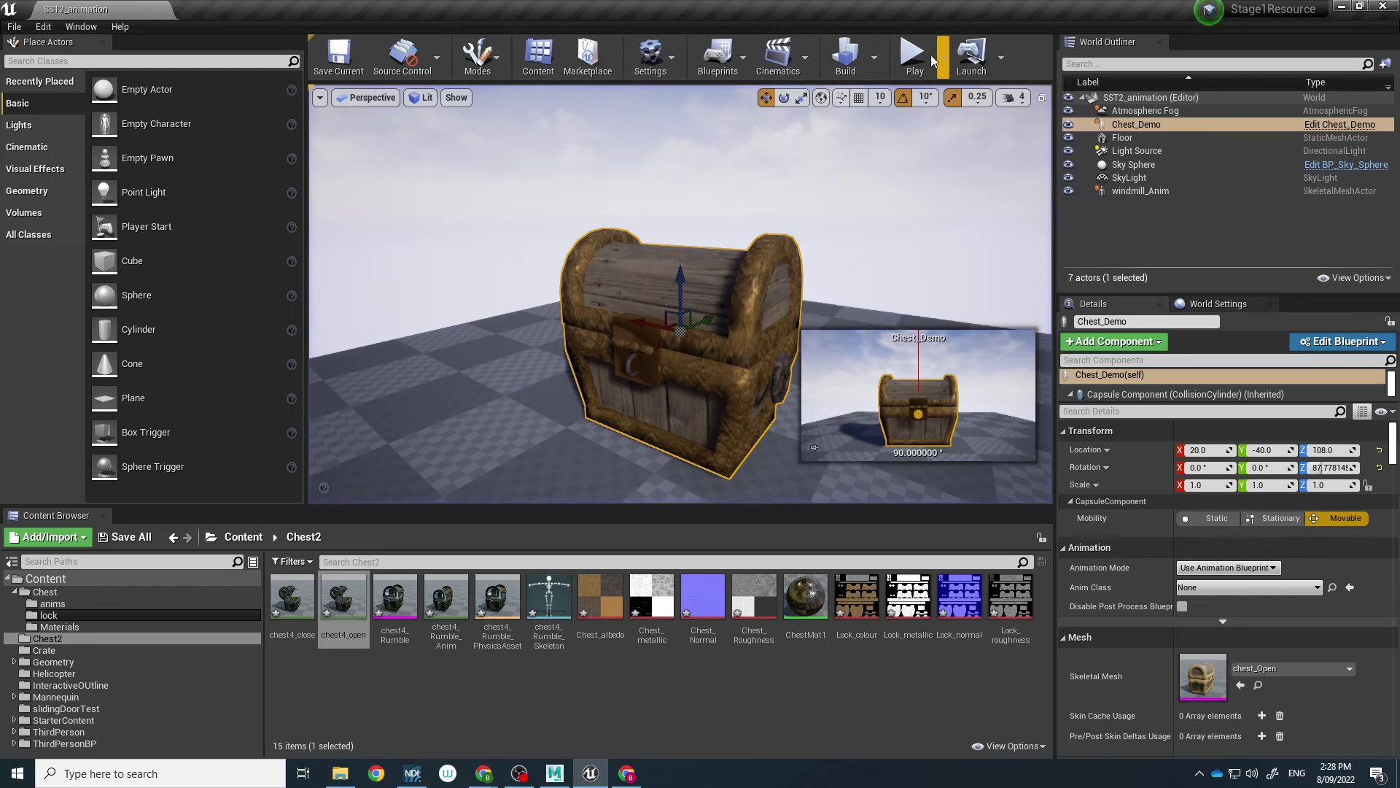
pyautogui.click(932, 62)
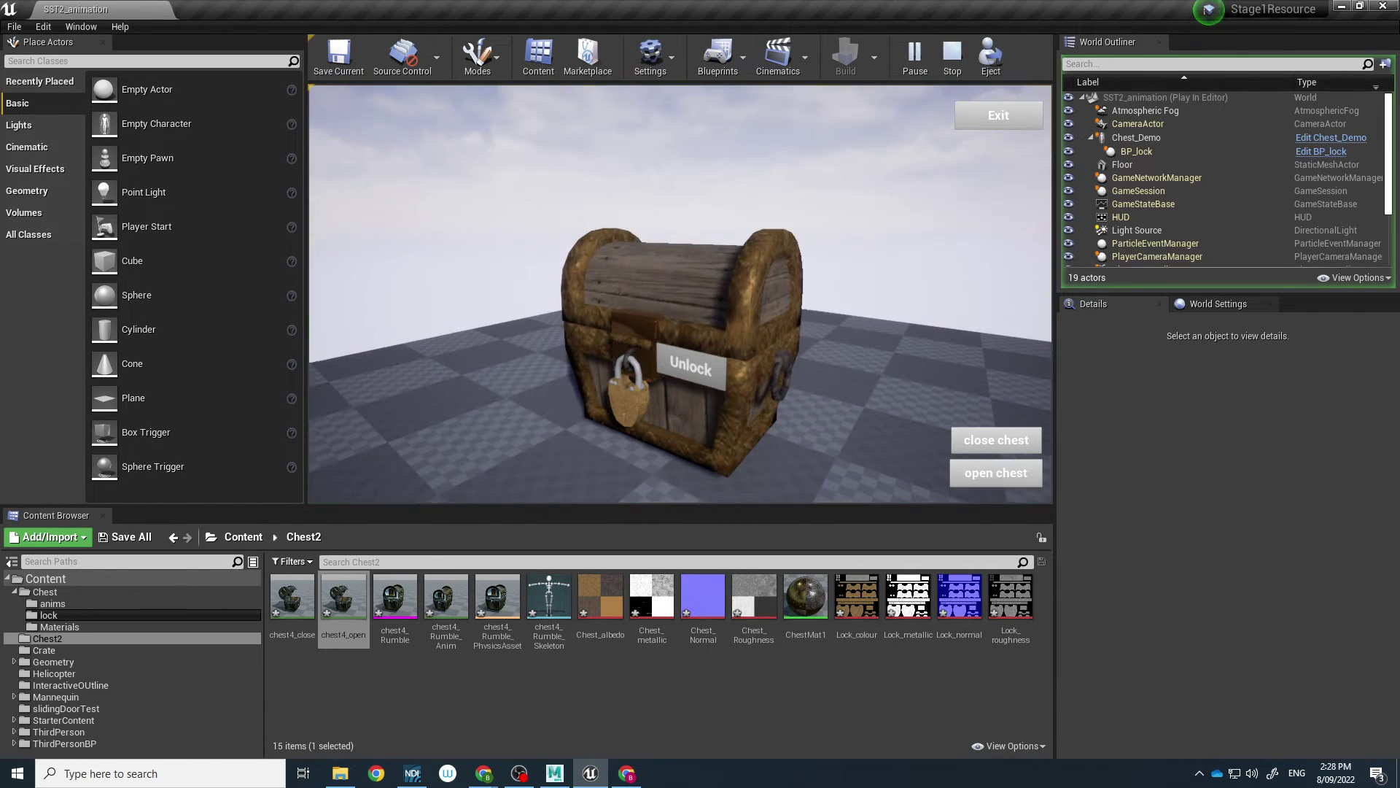
pyautogui.click(1003, 460)
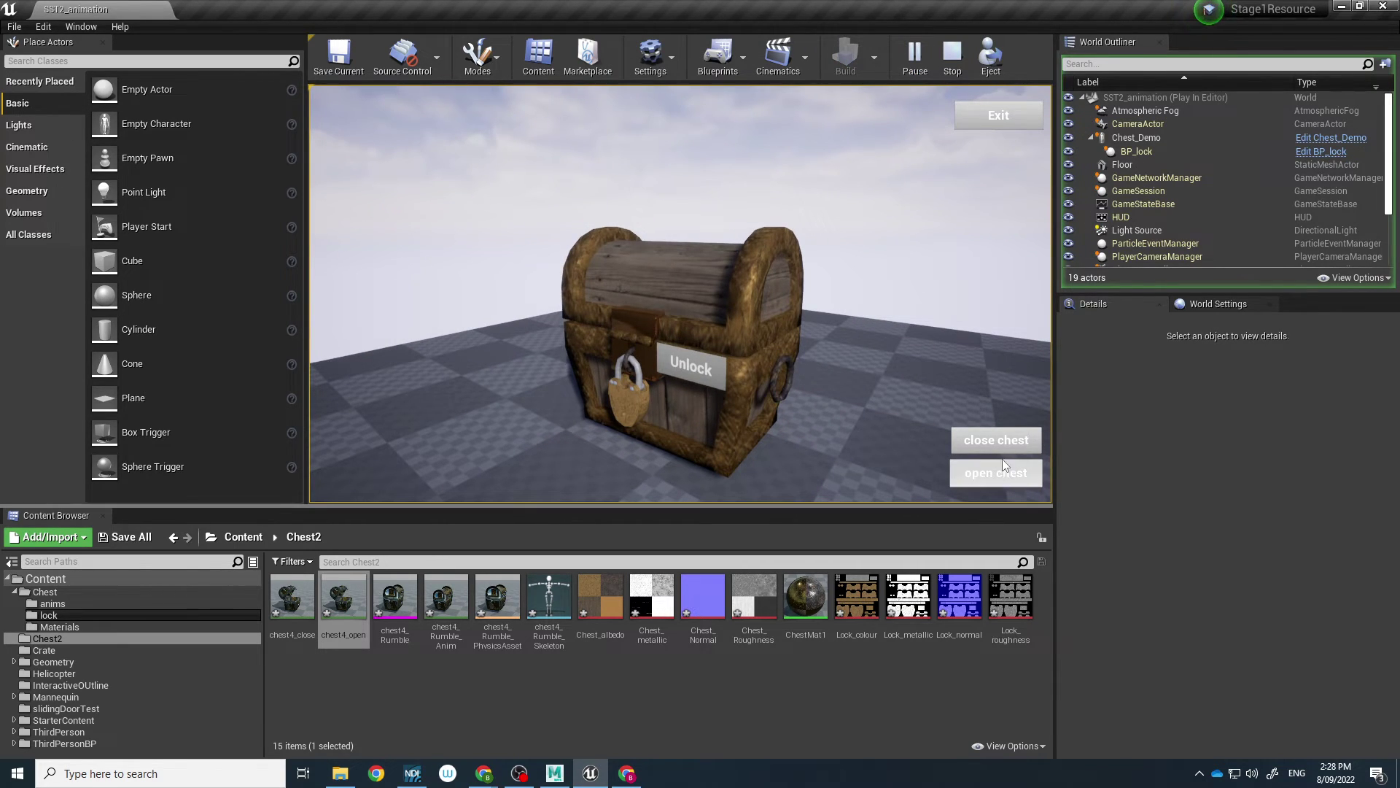
pyautogui.click(679, 355)
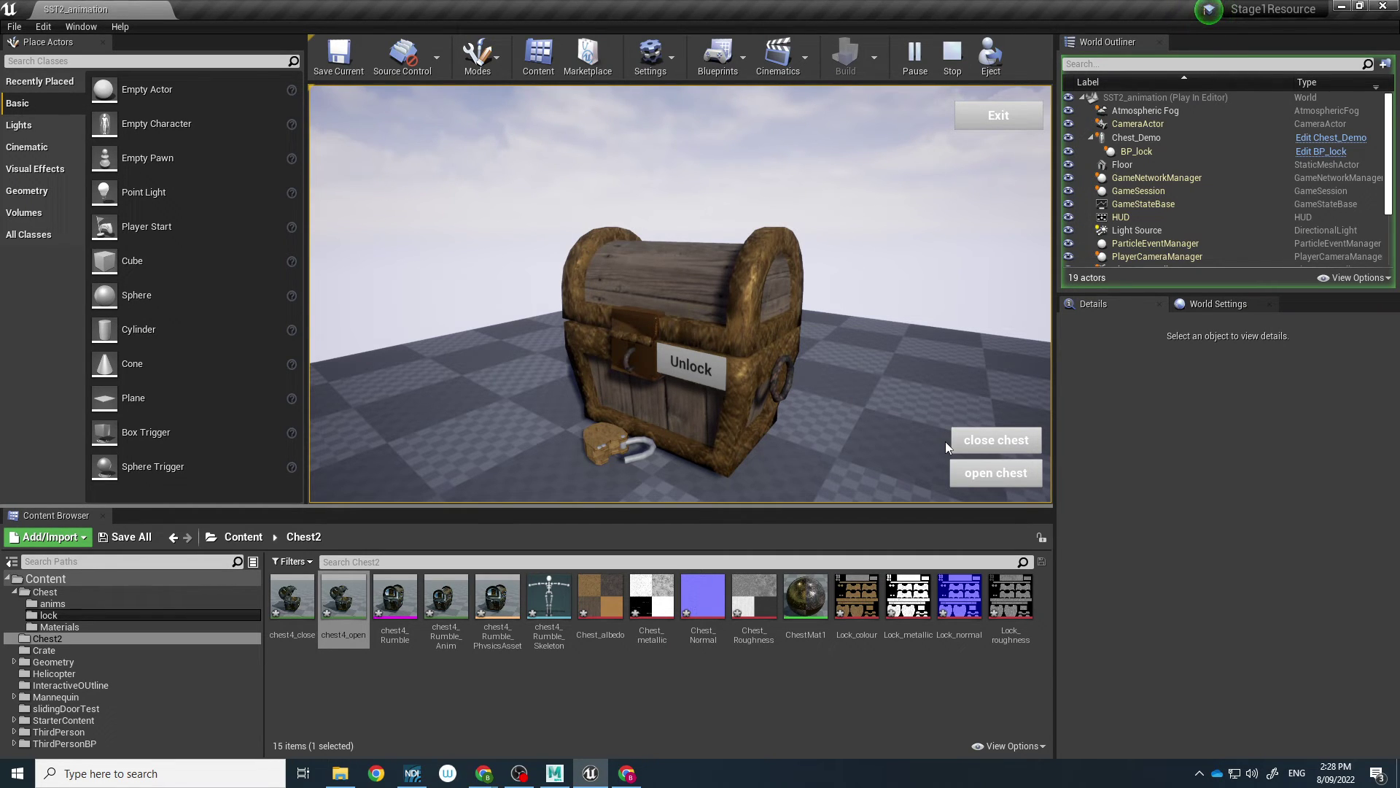
pyautogui.moveTo(301, 608); pyautogui.dragTo(926, 408)
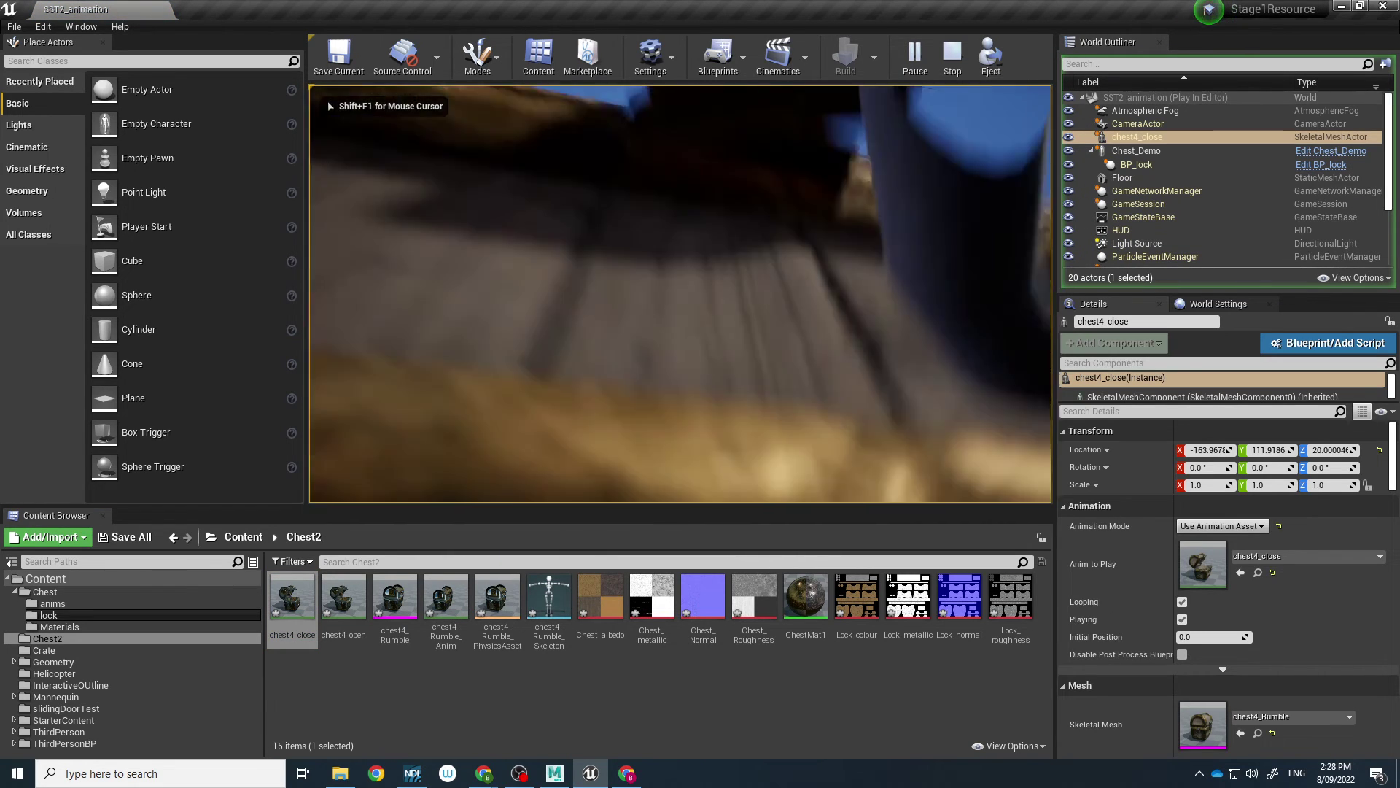
pyautogui.click(950, 53)
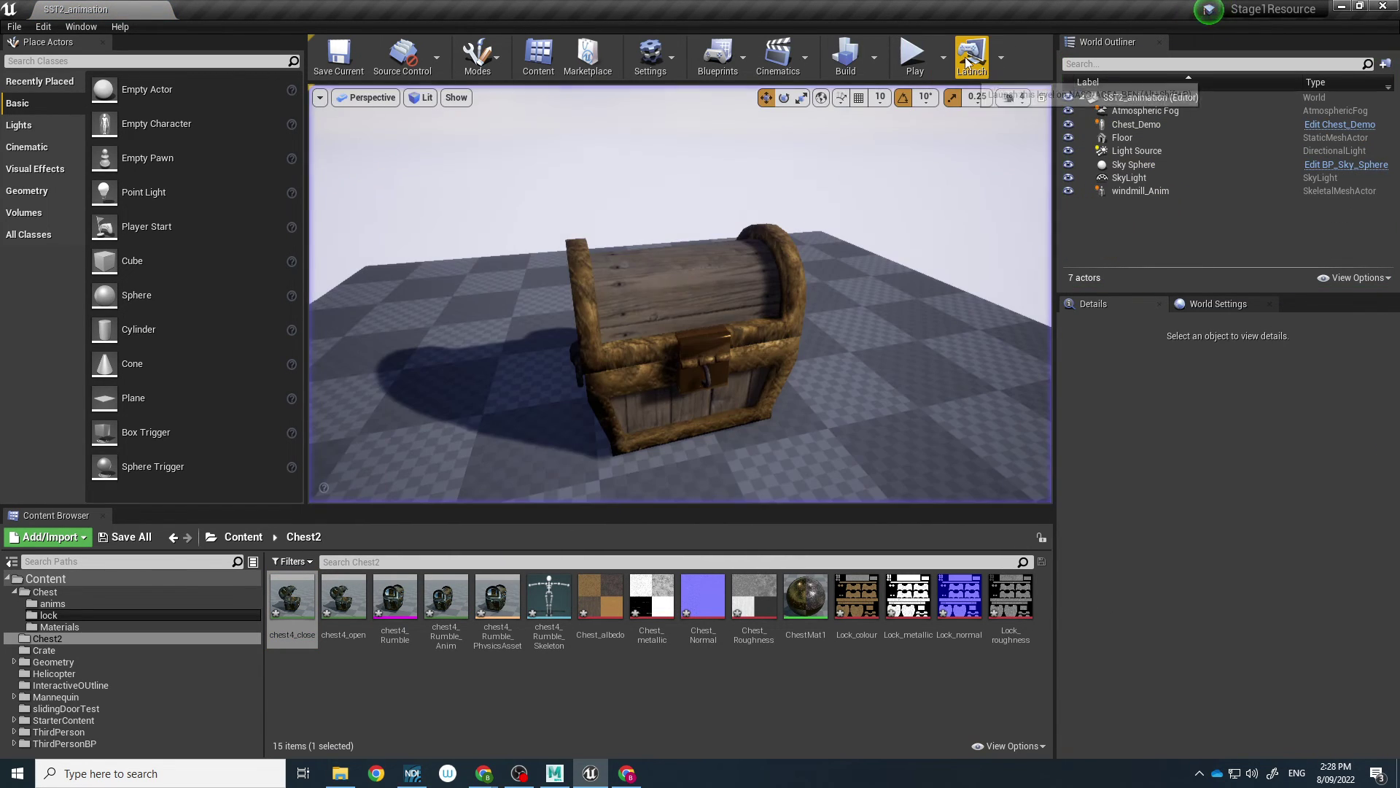
pyautogui.click(914, 53)
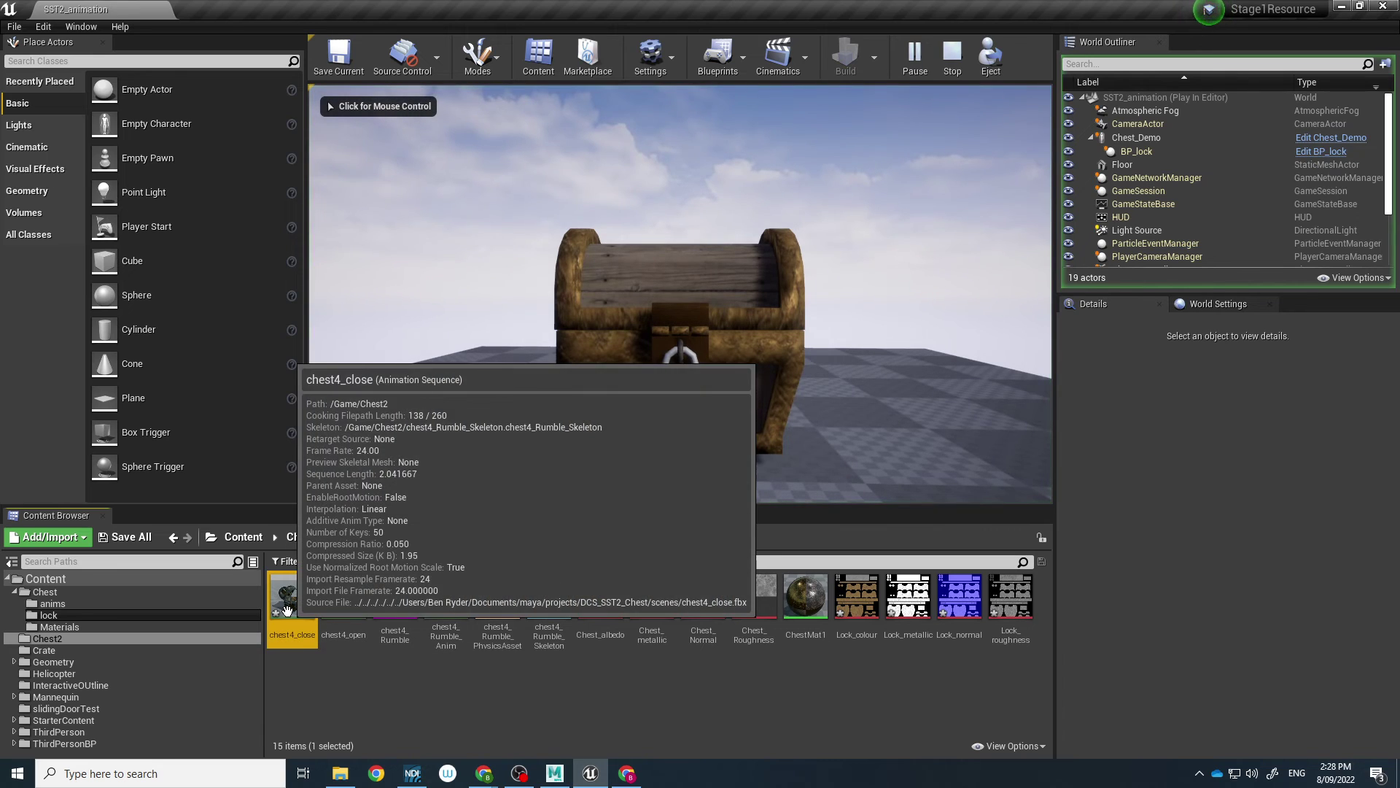
pyautogui.press('Escape')
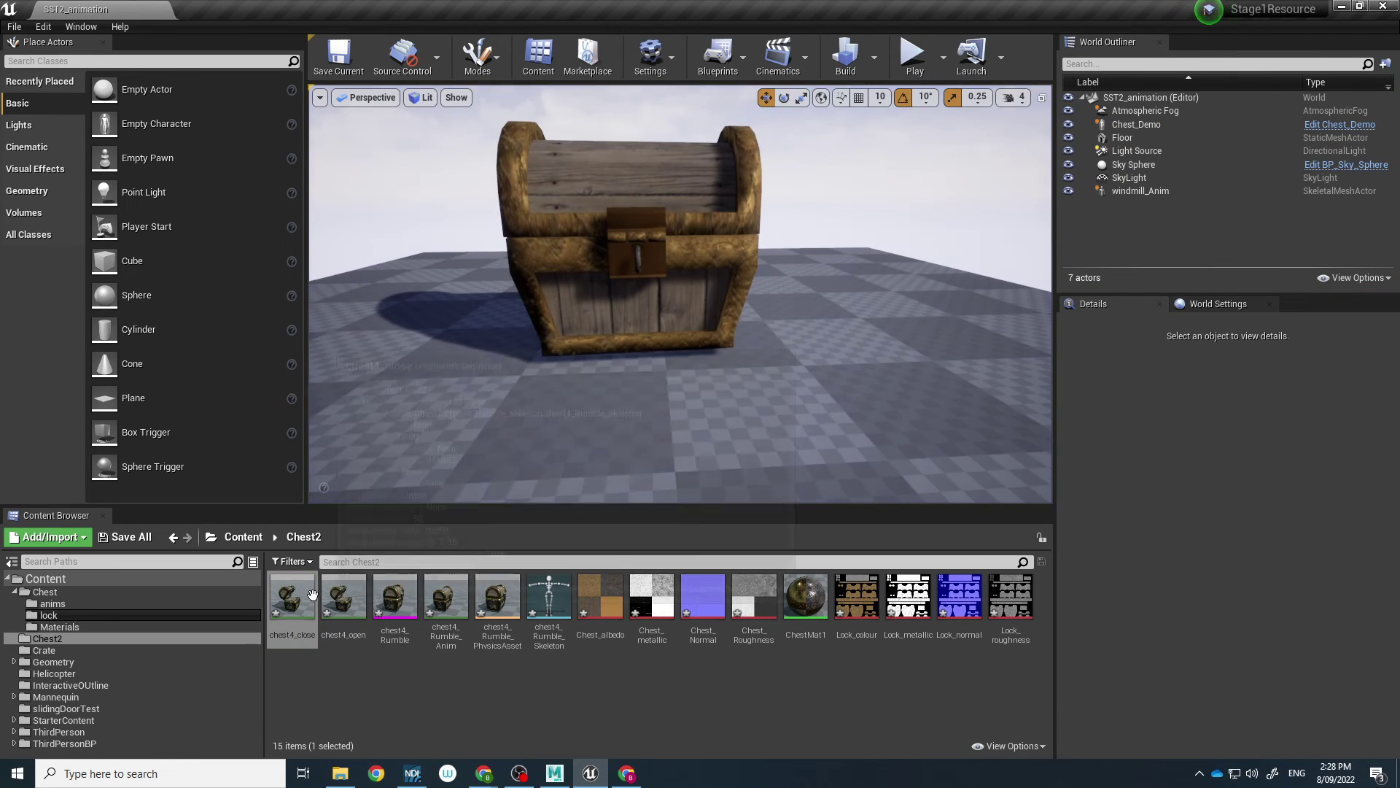
# Step: Place the chest4_close animation in the level beside the demo chest and play the level to view both chests
pyautogui.moveTo(291, 598); pyautogui.dragTo(904, 339)
pyautogui.click(913, 58)
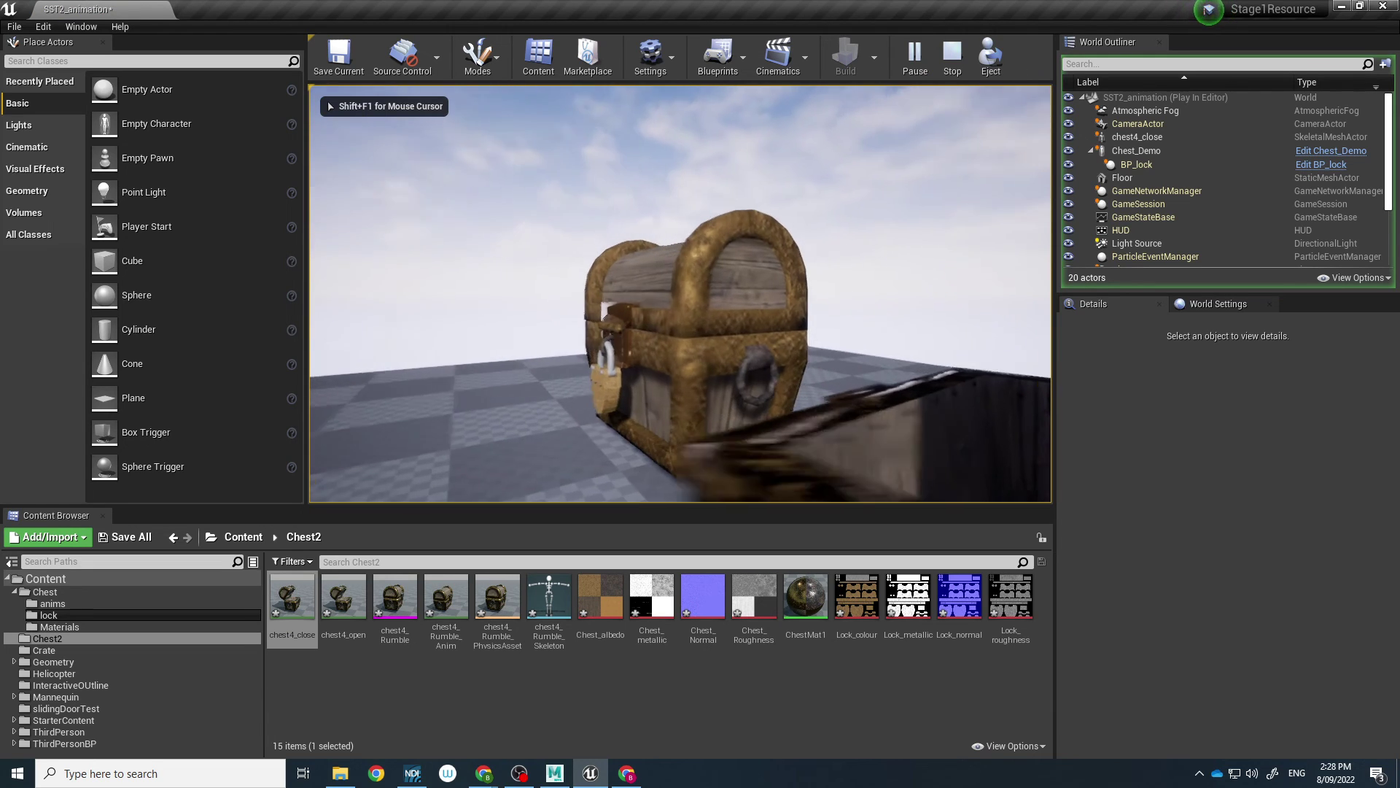
pyautogui.press('s')
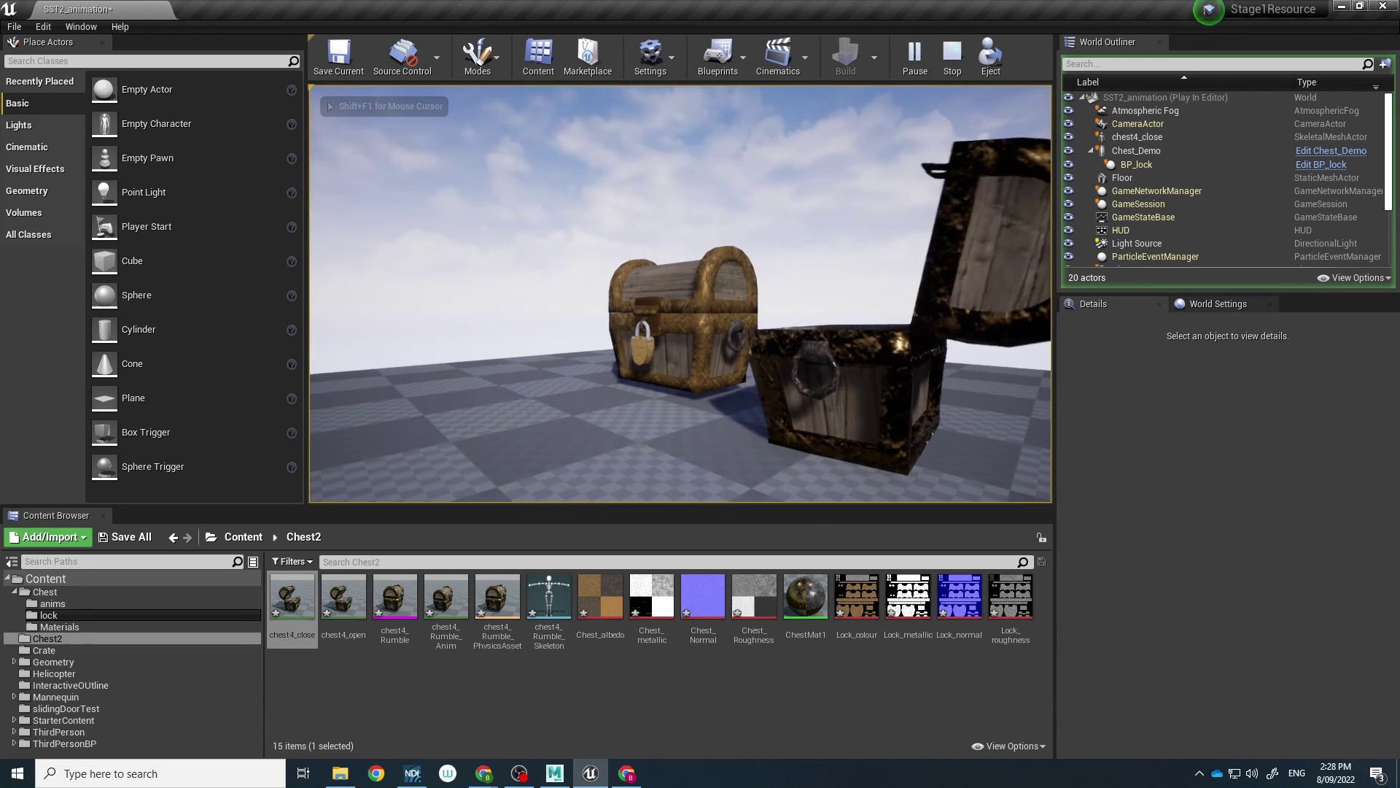